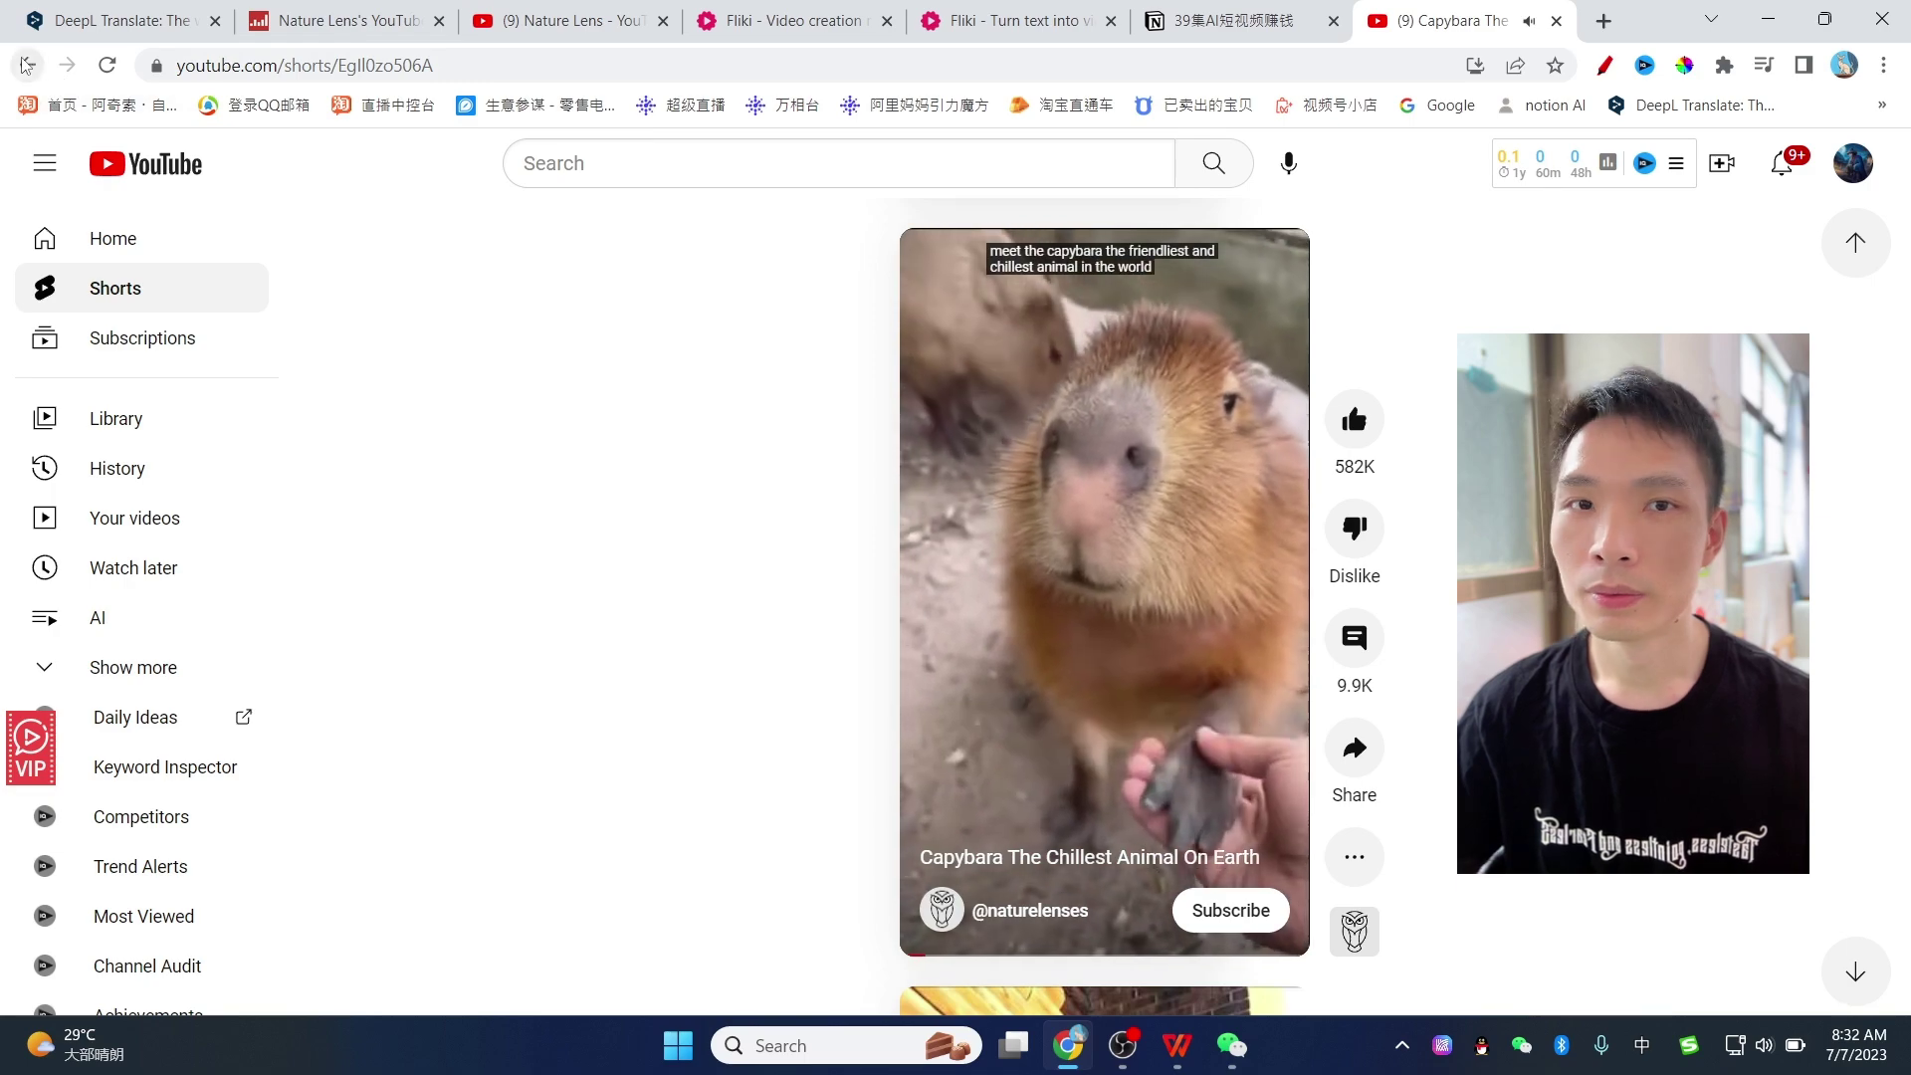
# Open the hamster Short from the Nature Lens channel's Shorts list in a separate tab, view it and close it.
pyautogui.click(30, 67)
pyautogui.scroll(-5, 1347, 478)
pyautogui.scroll(3, 1346, 479)
pyautogui.middleClick(1346, 479)
pyautogui.click(1429, 14)
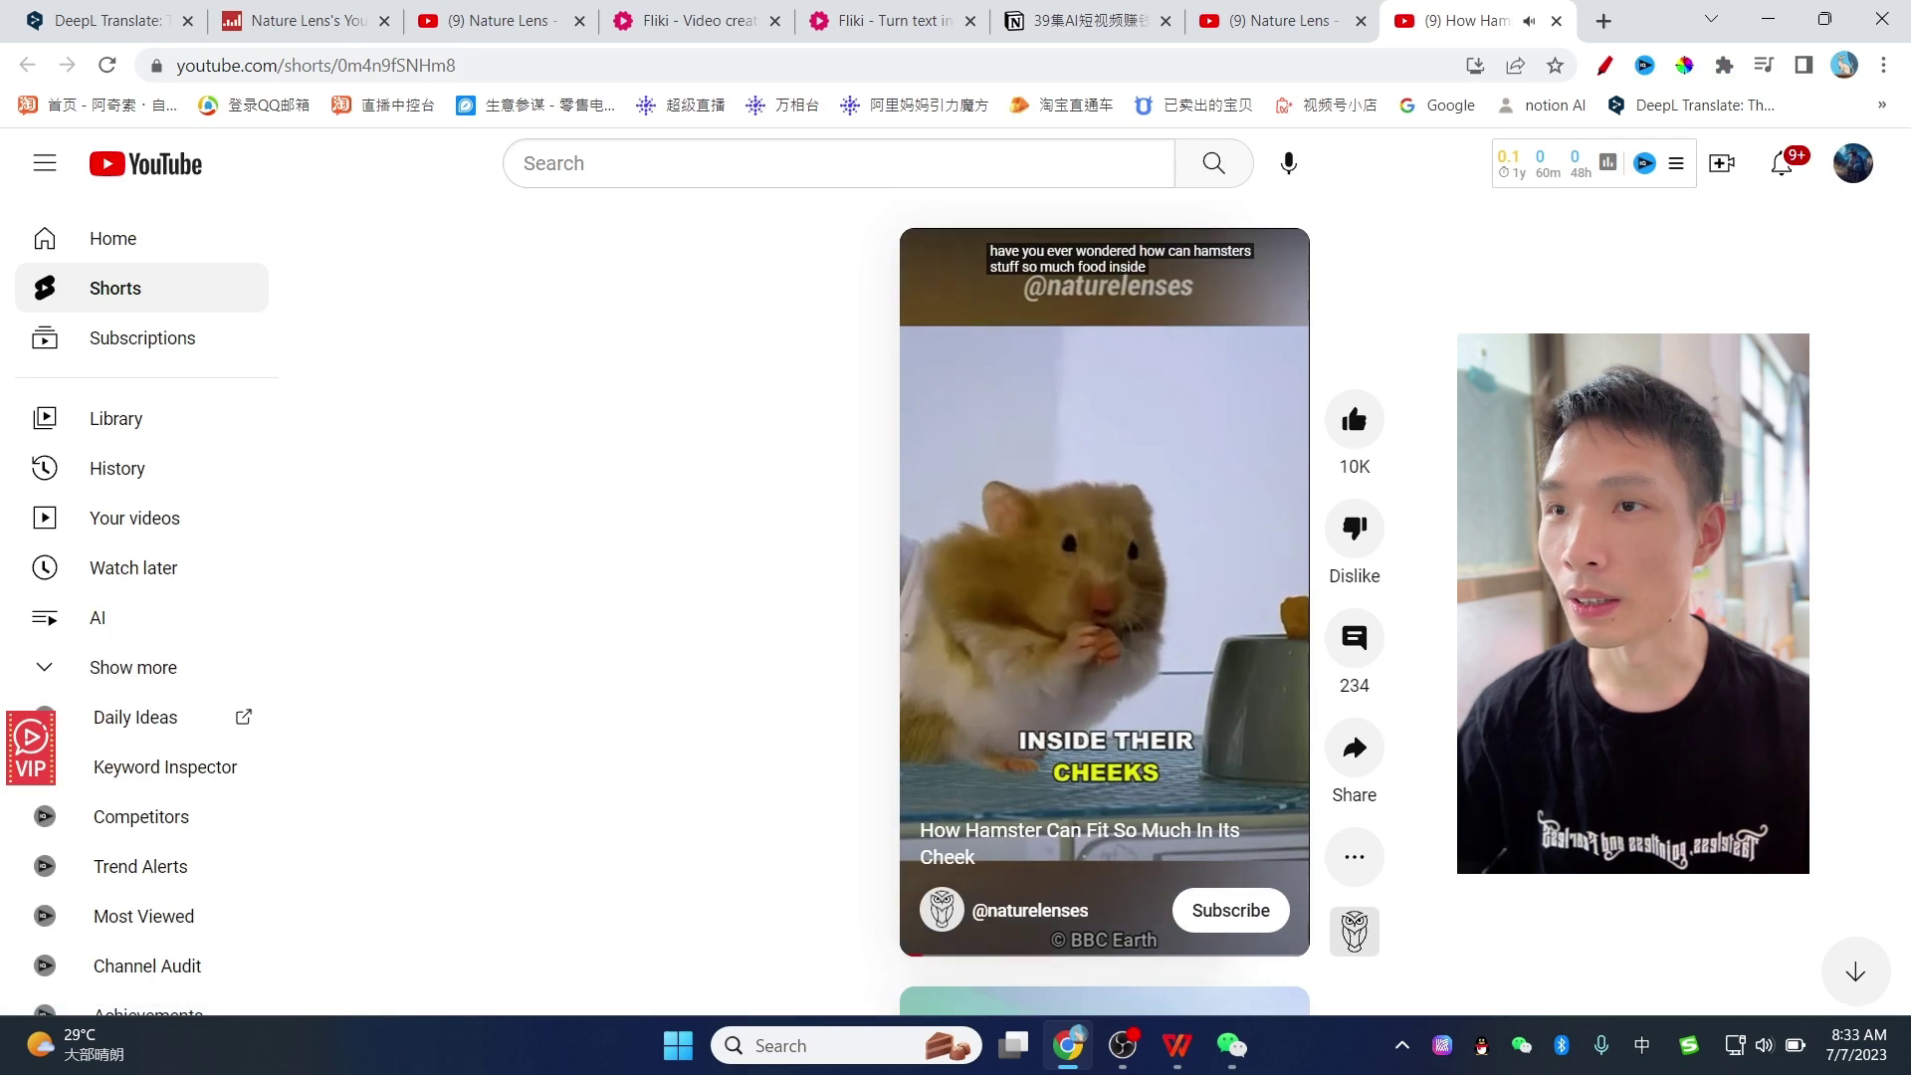
pyautogui.click(1555, 20)
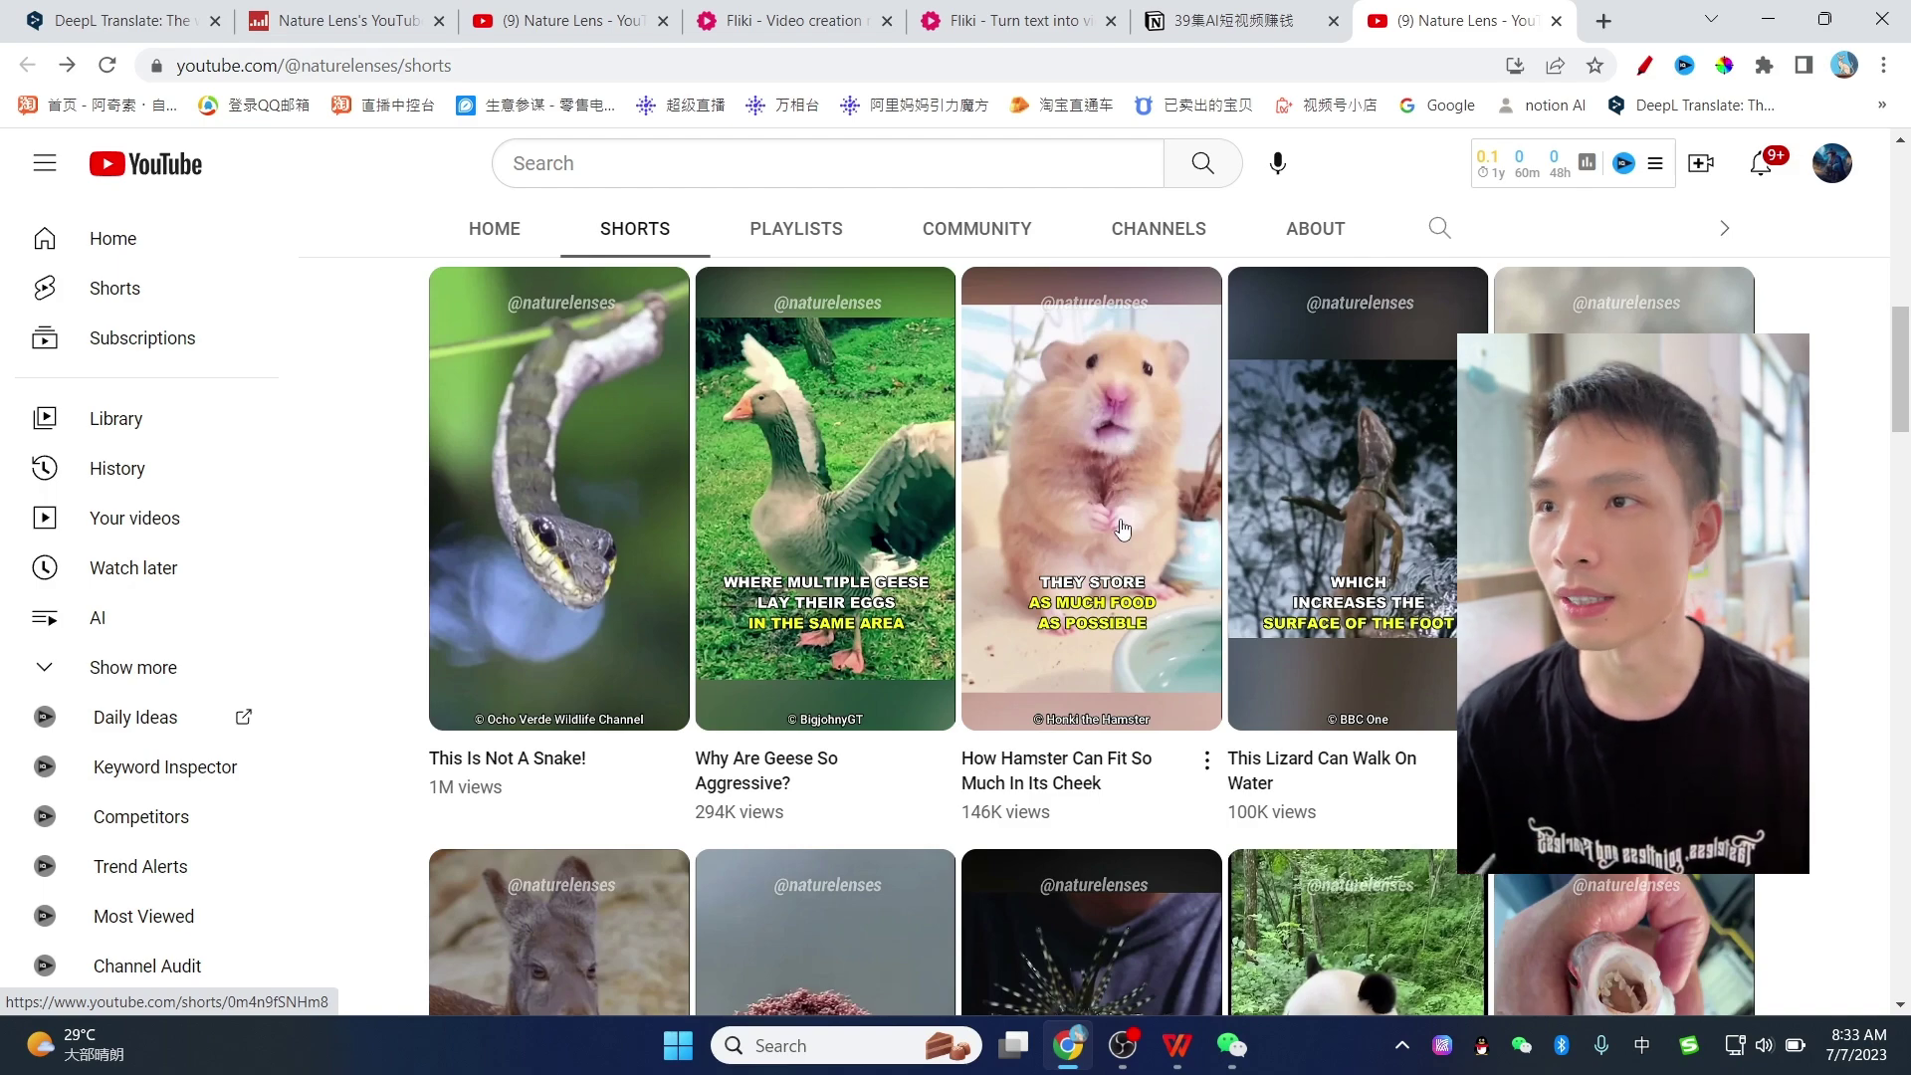
# Open Fliki's pricing page in a separate tab and examine the Free, Basic, Standard and Premium plans.
pyautogui.hotkey('ctrl', '4')
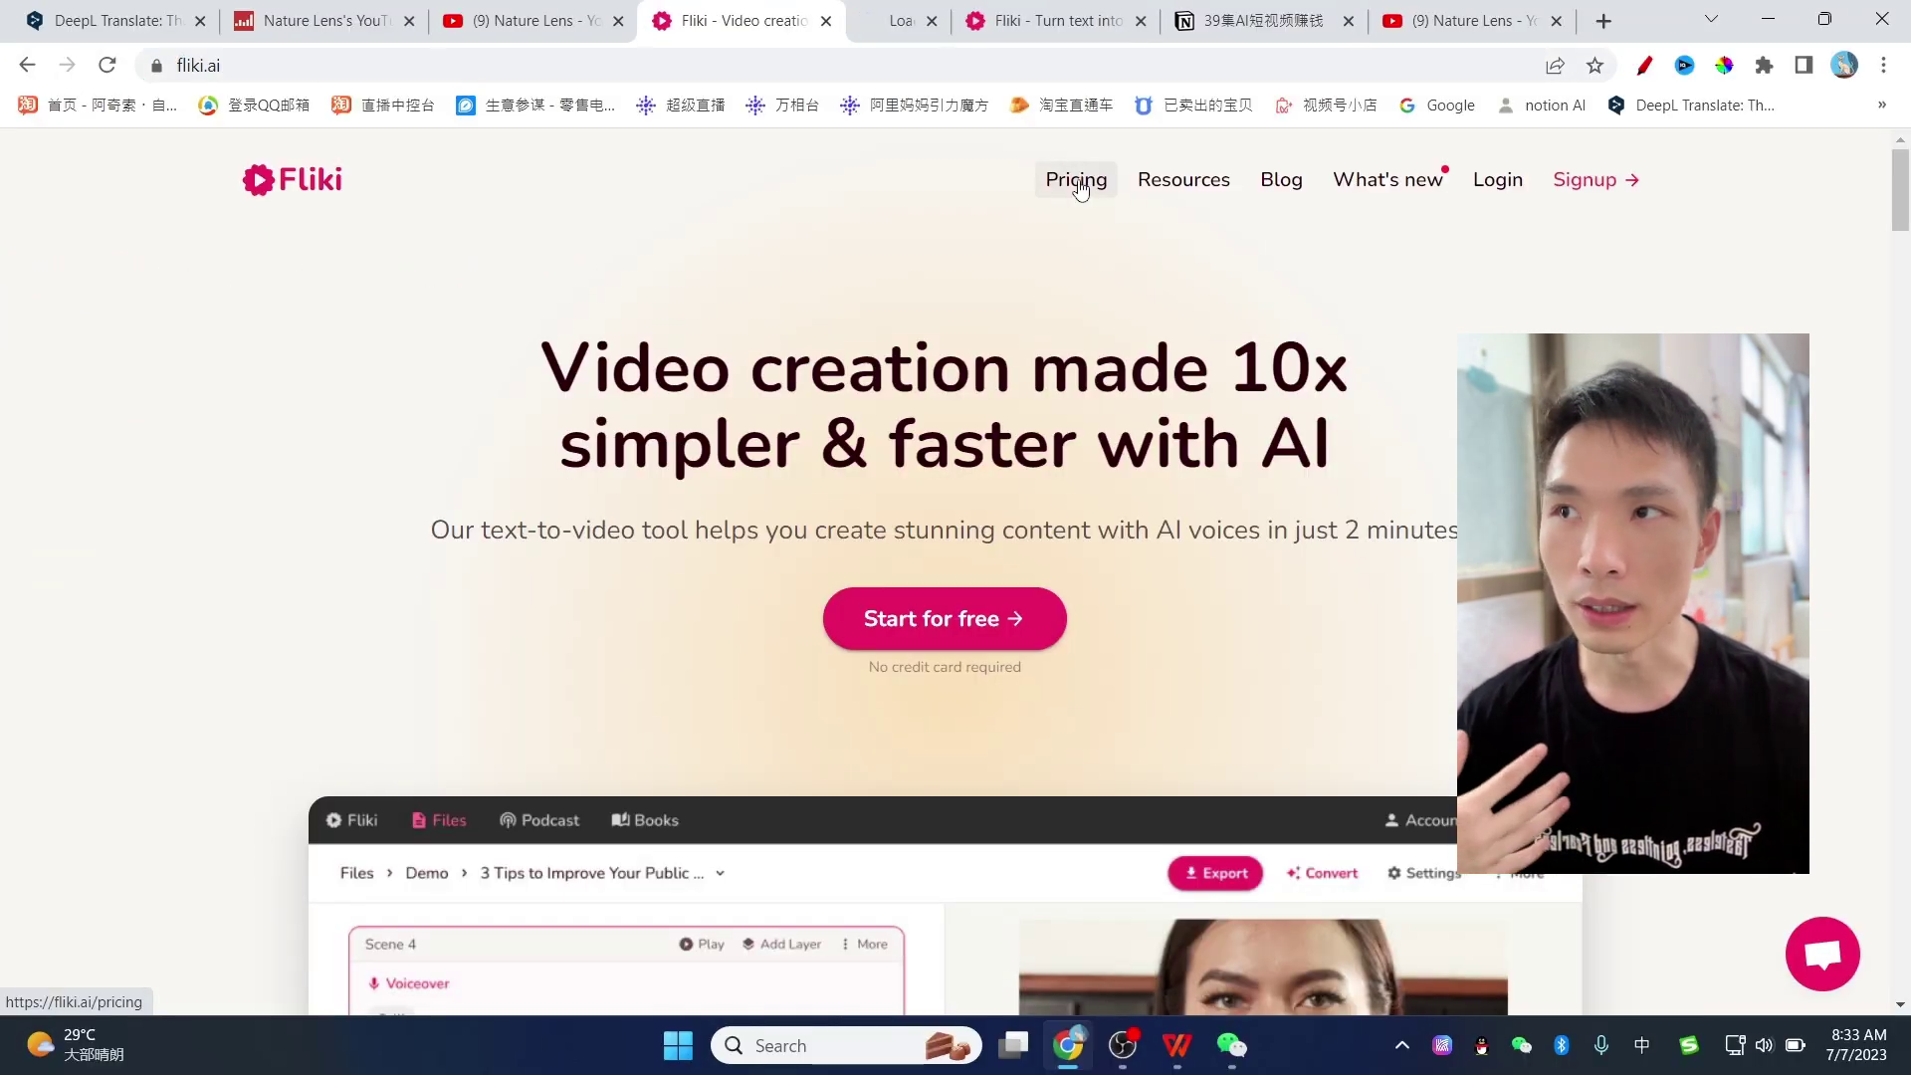
pyautogui.middleClick(1075, 179)
pyautogui.click(935, 12)
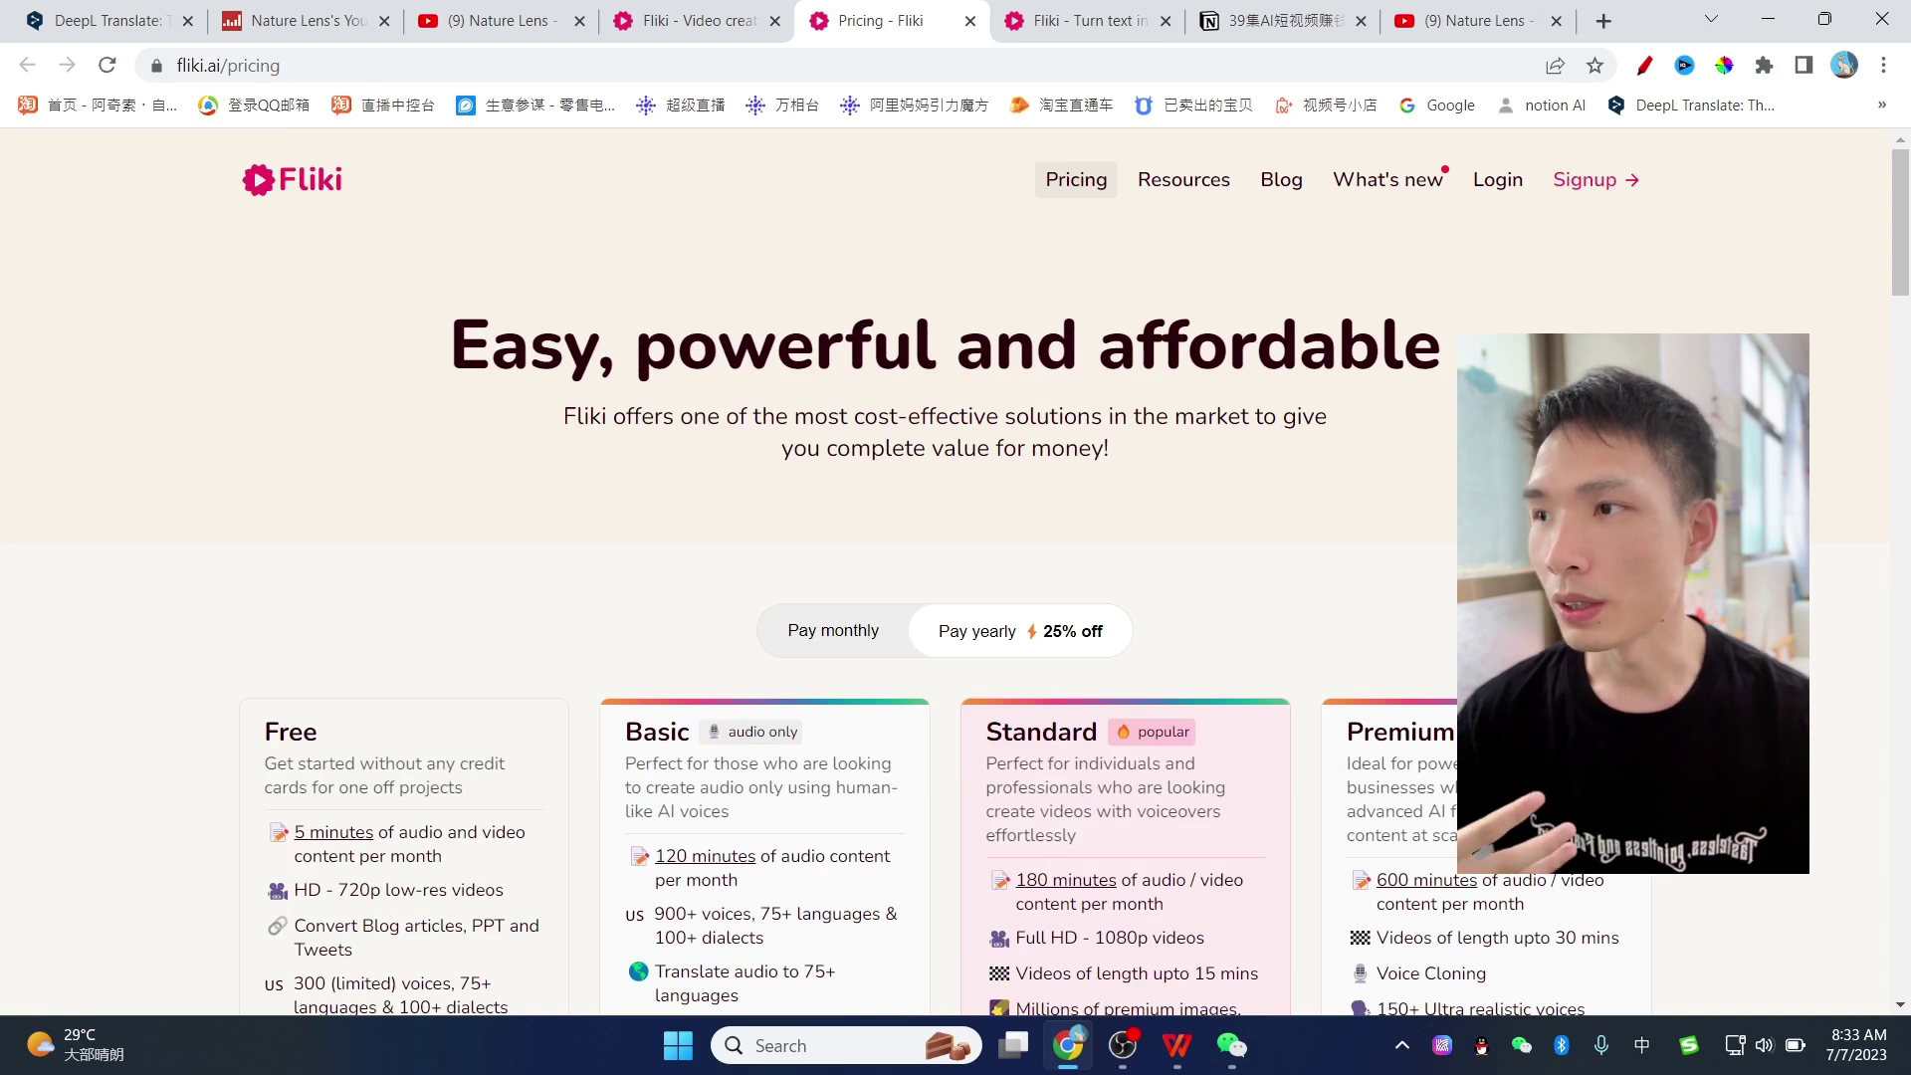
pyautogui.scroll(-3, 447, 445)
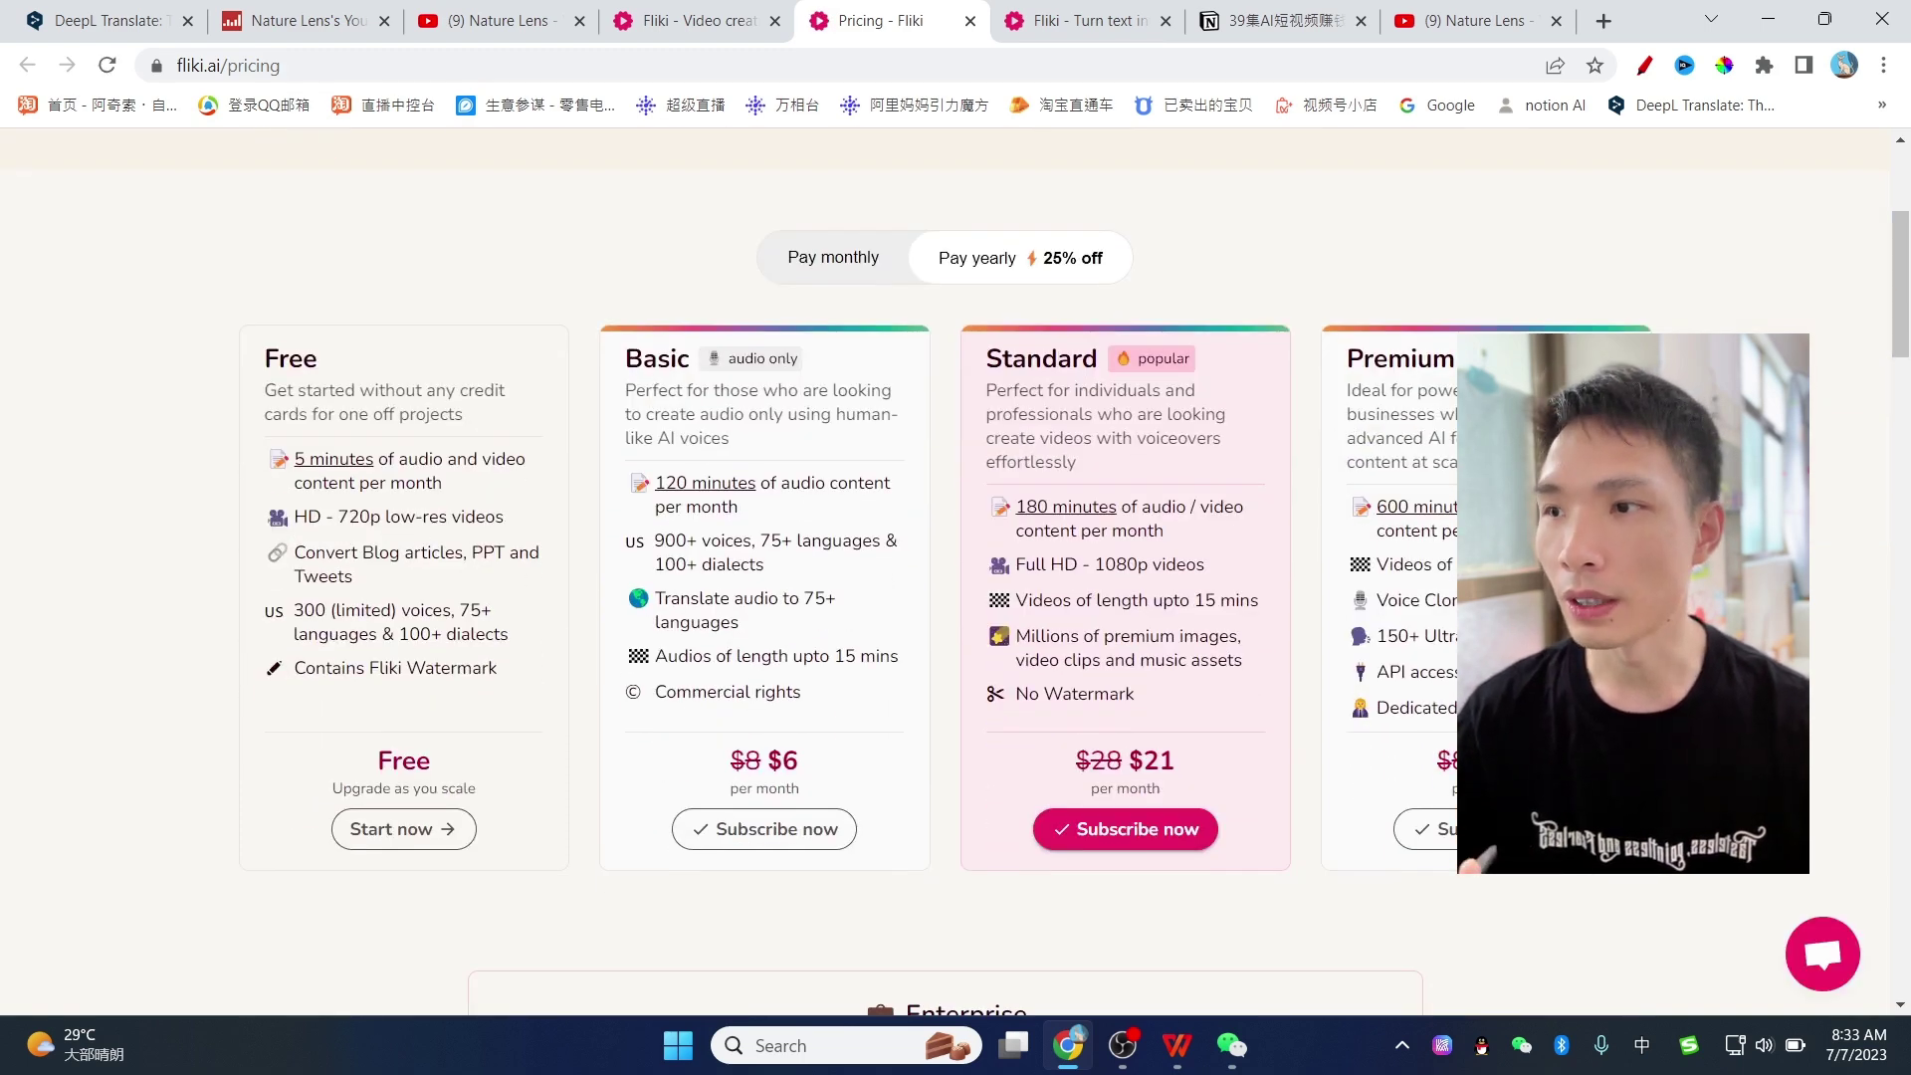
pyautogui.scroll(-1, 1087, 591)
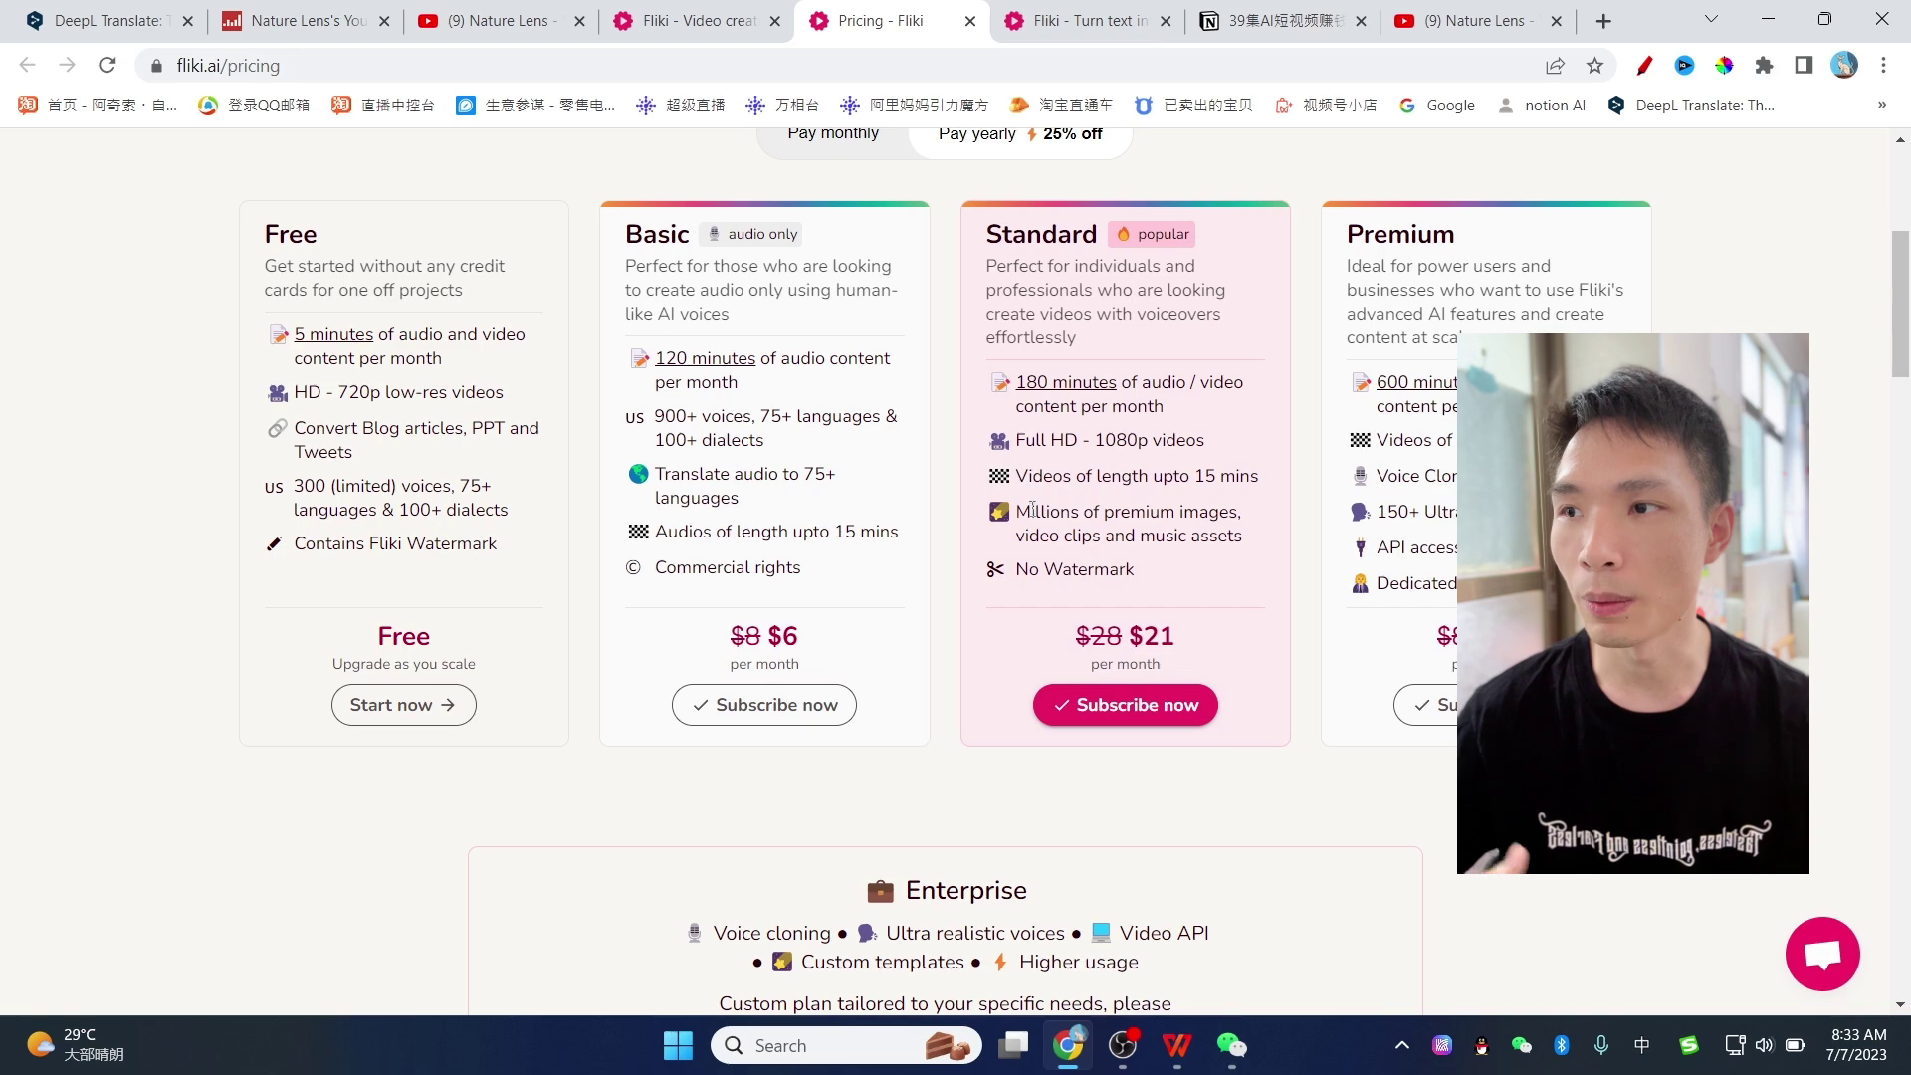
pyautogui.scroll(1, 831, 597)
# Return to Fliki's home page, log in to the file list and start a new file.
pyautogui.click(668, 14)
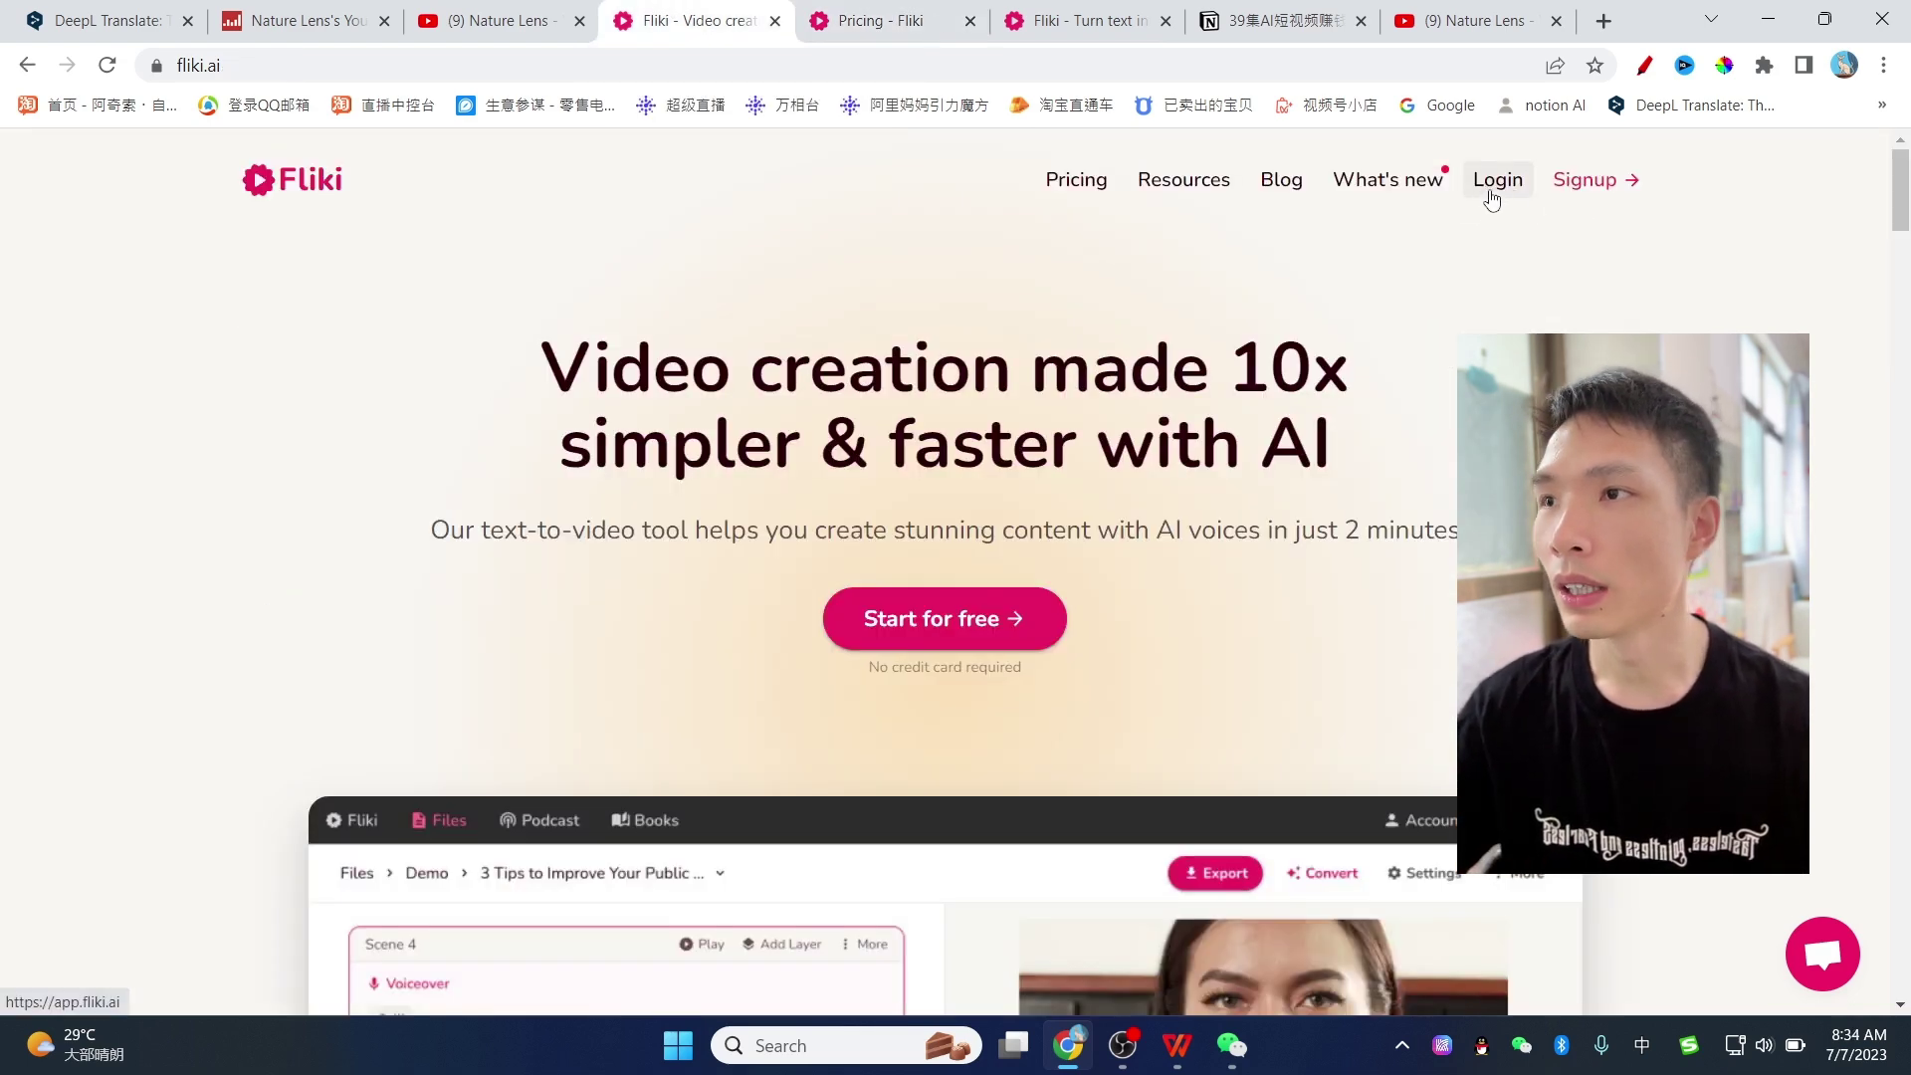
pyautogui.click(1492, 198)
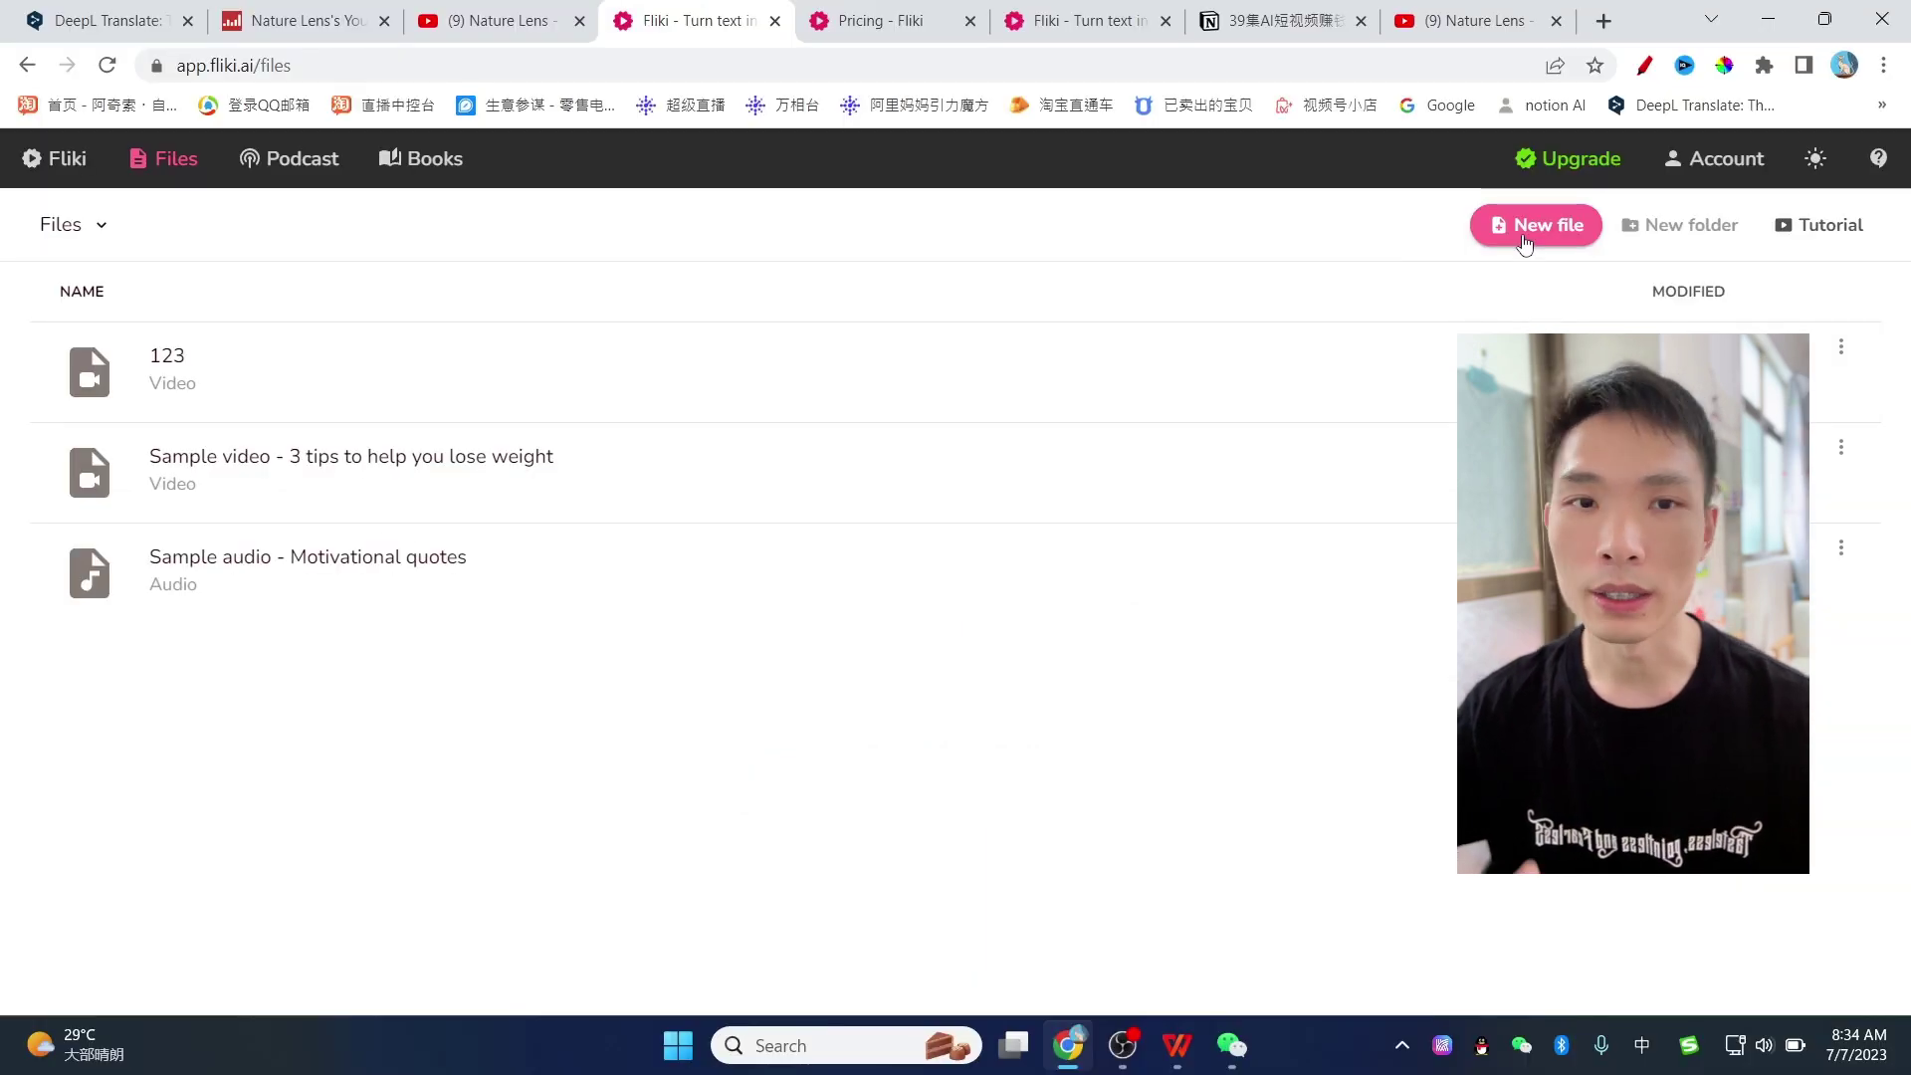
pyautogui.click(1523, 244)
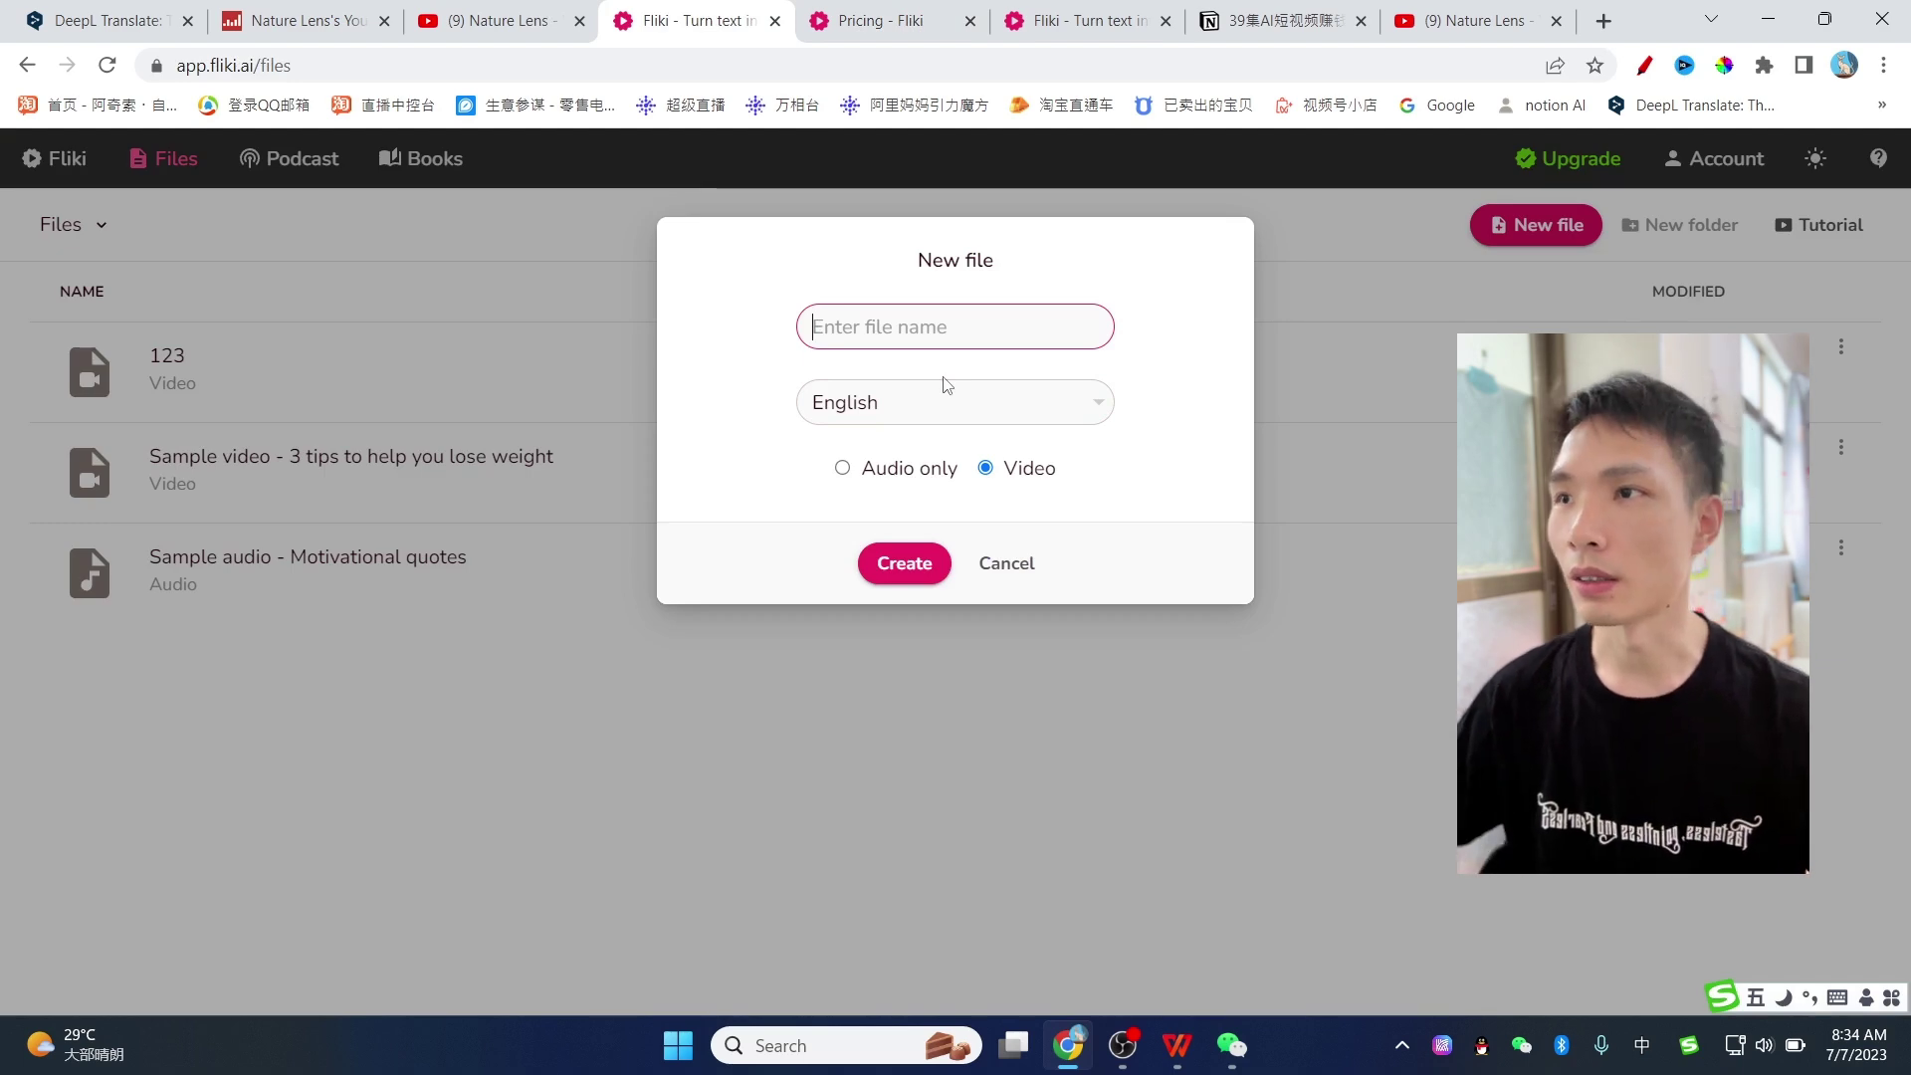
# Take the hamster Short's title from the YouTube channel and enter "How Hamster Can Fit So Much In Its Cheek" as the new Fliki file's name.
pyautogui.click(492, 20)
pyautogui.scroll(-2, 1377, 726)
pyautogui.scroll(-8, 1377, 726)
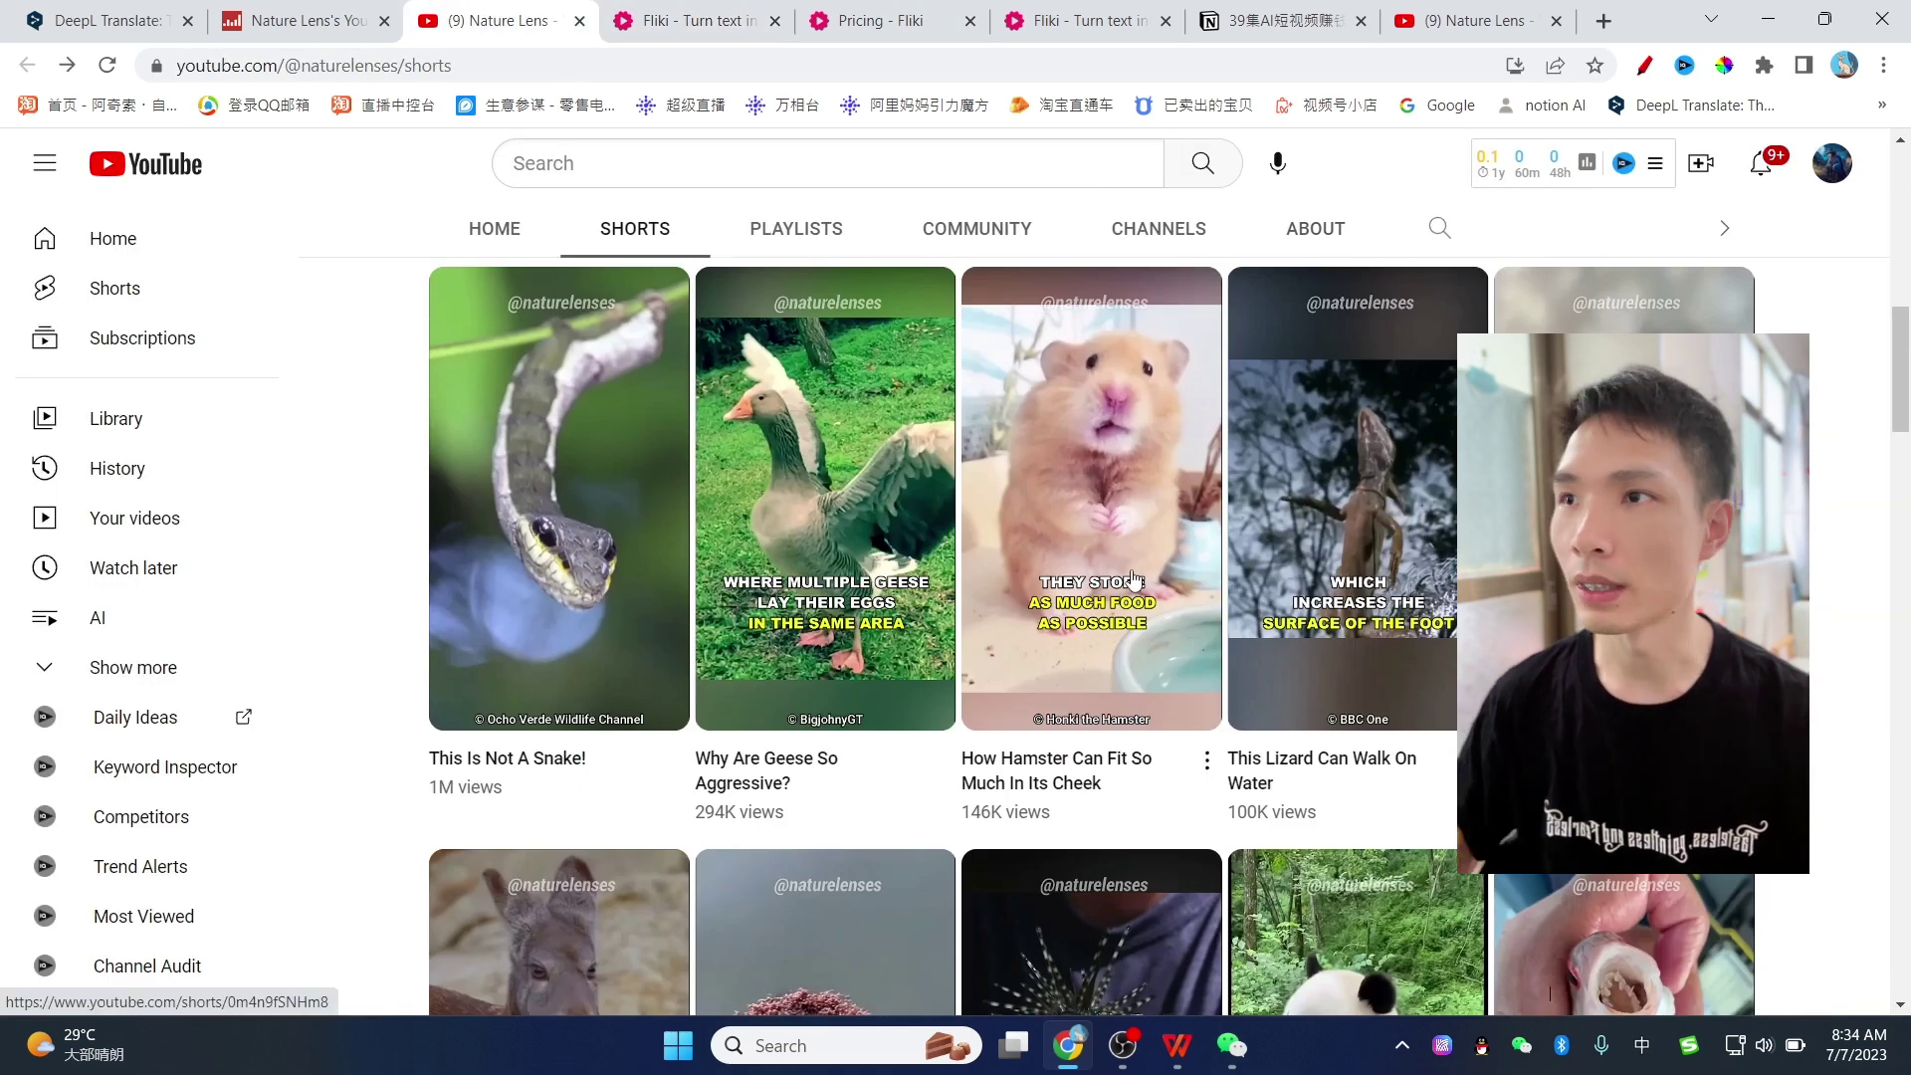
pyautogui.click(796, 26)
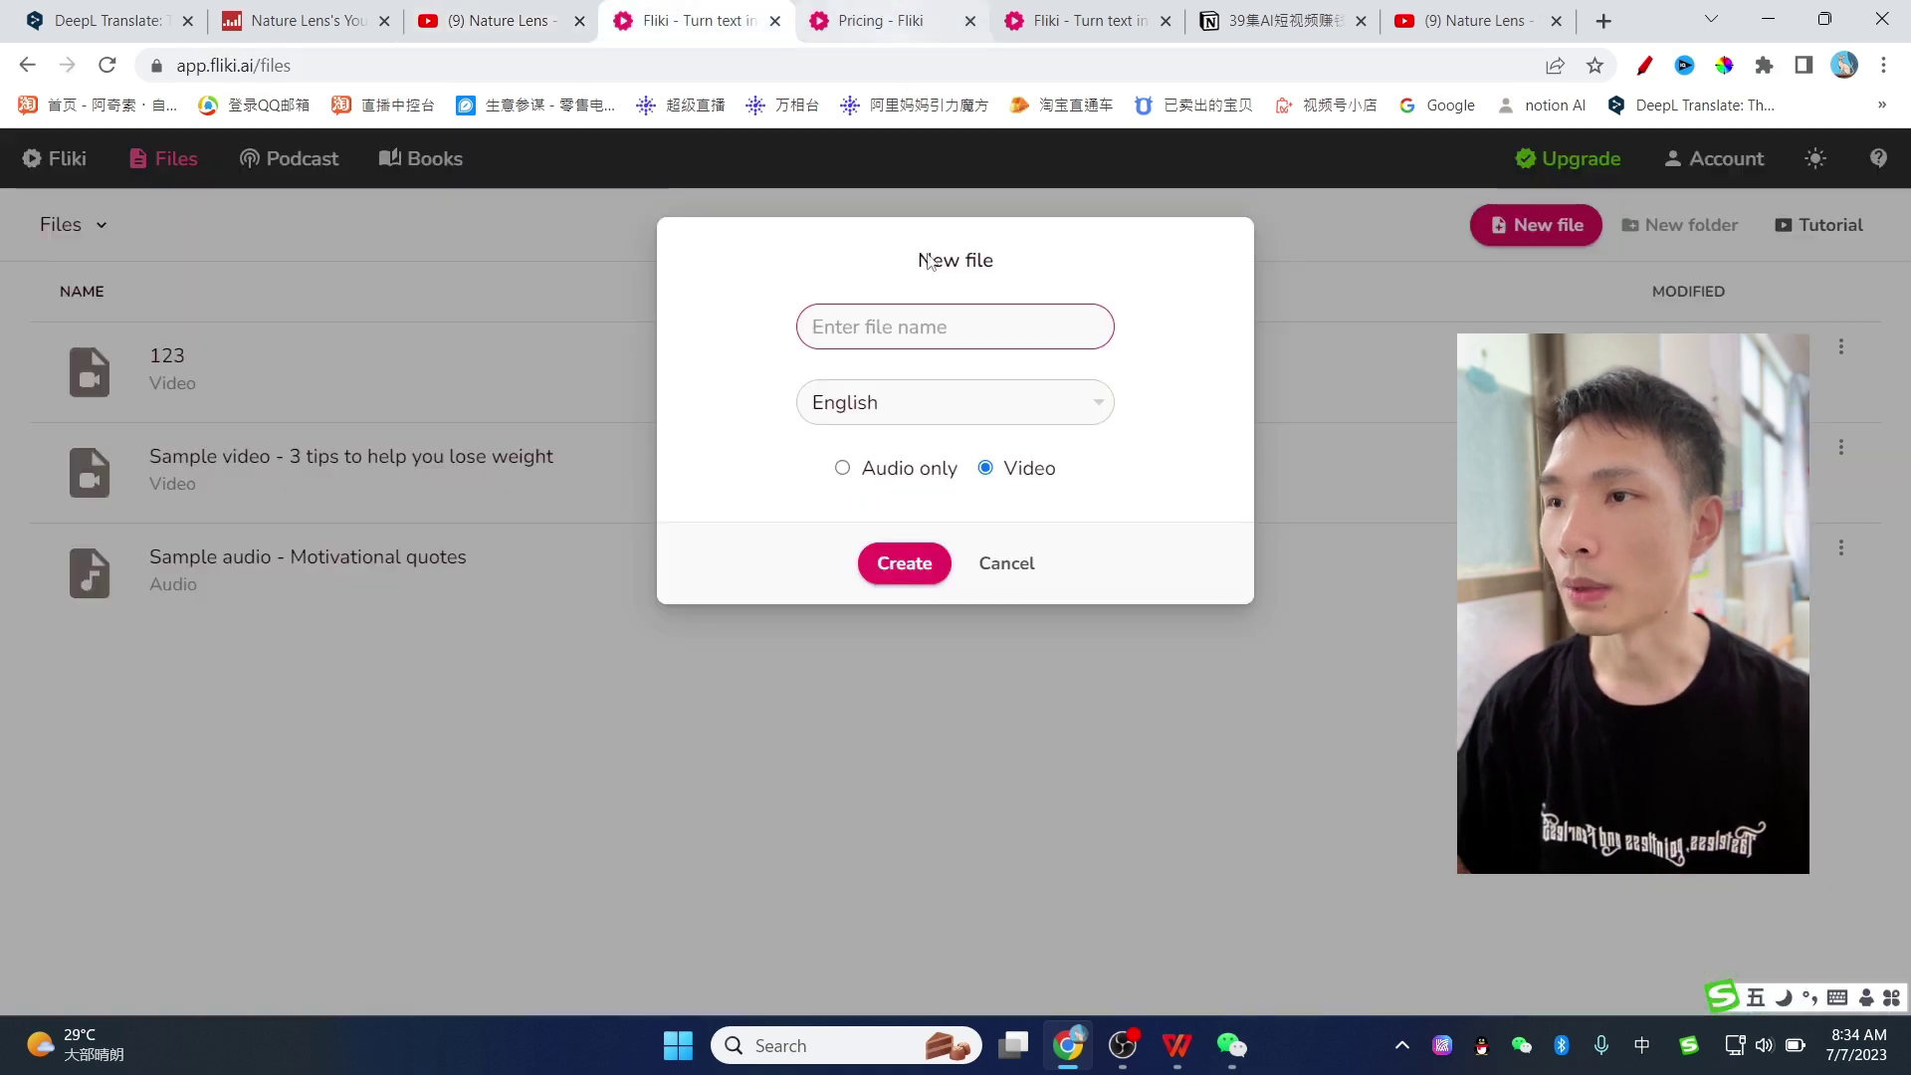
pyautogui.write('How Hamster Can Fit So Much In Its Cheek')
# Change the new file's name to "funny Hamster", then cut the name and paste it back.
pyautogui.moveTo(856, 329); pyautogui.dragTo(1282, 333)
pyautogui.press('BackSpace')
pyautogui.moveTo(853, 329); pyautogui.dragTo(651, 336)
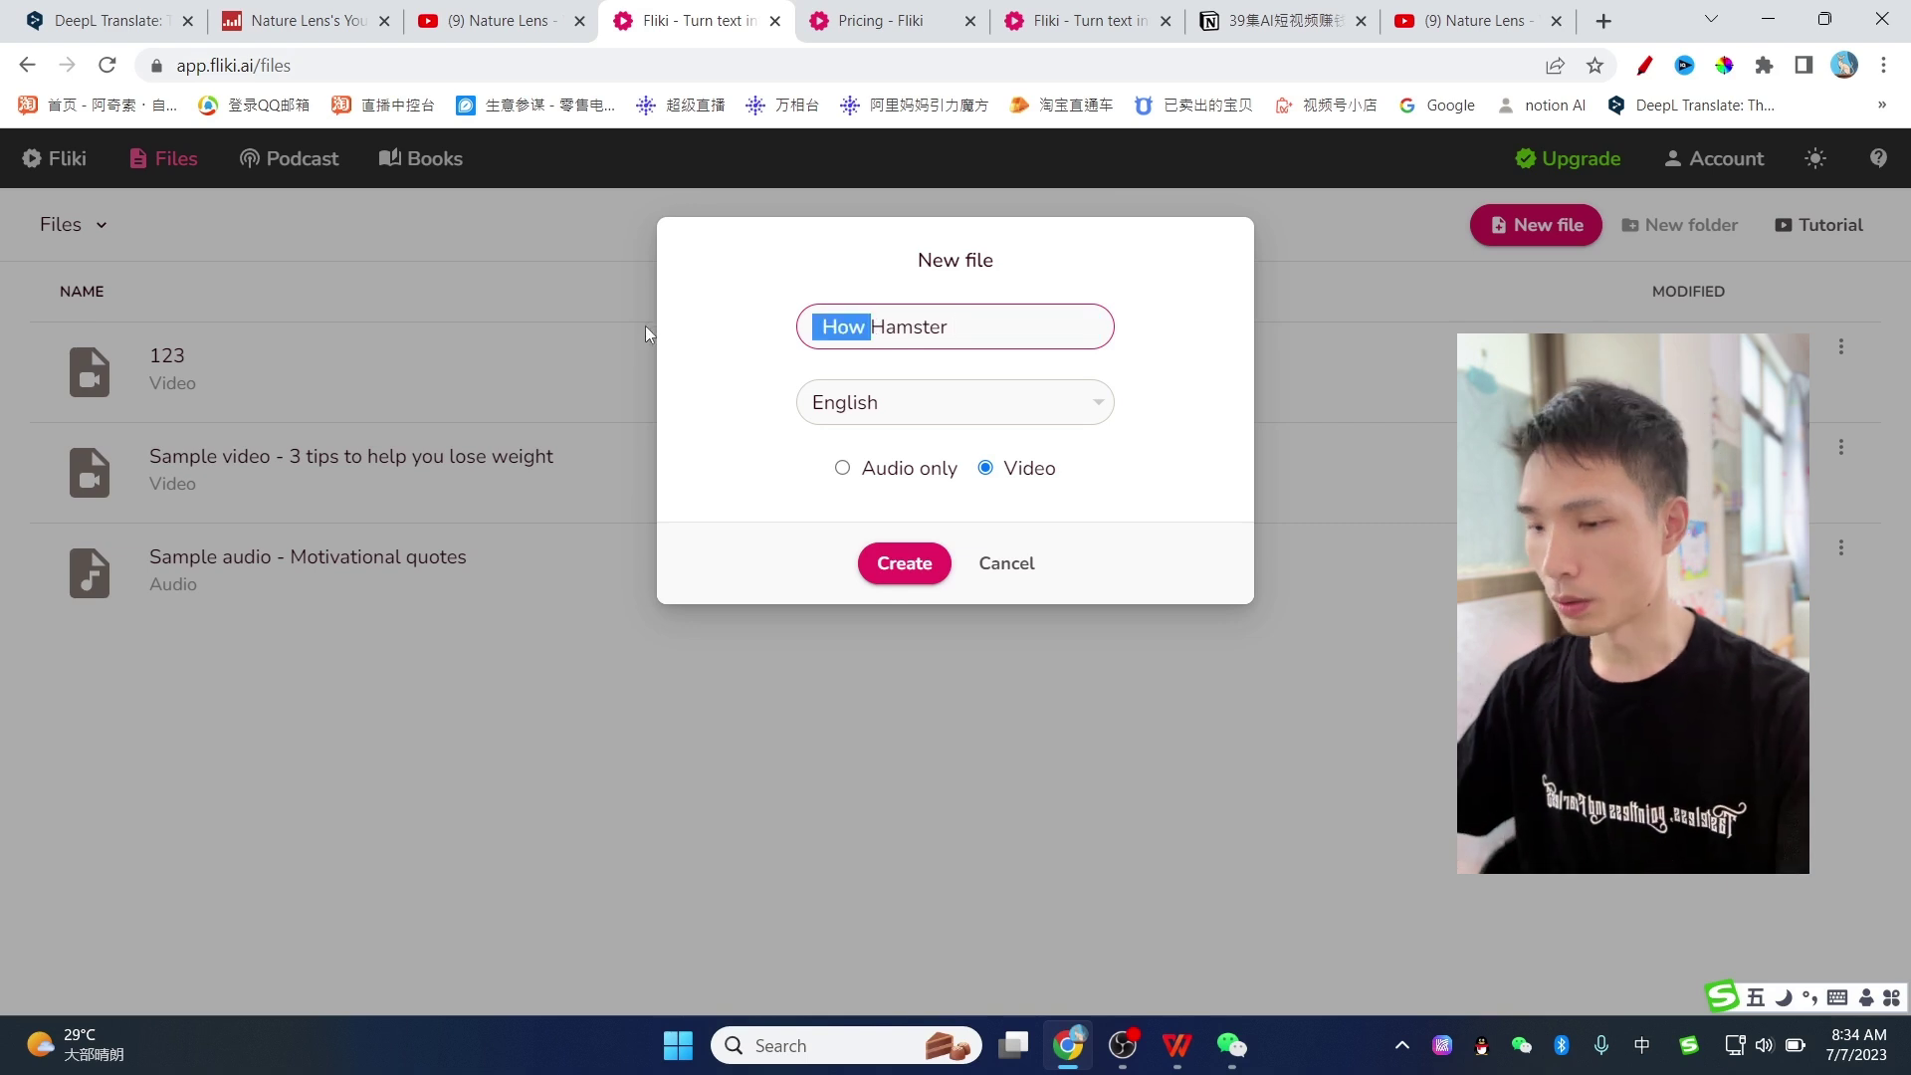
pyautogui.press('BackSpace')
pyautogui.write('fun')
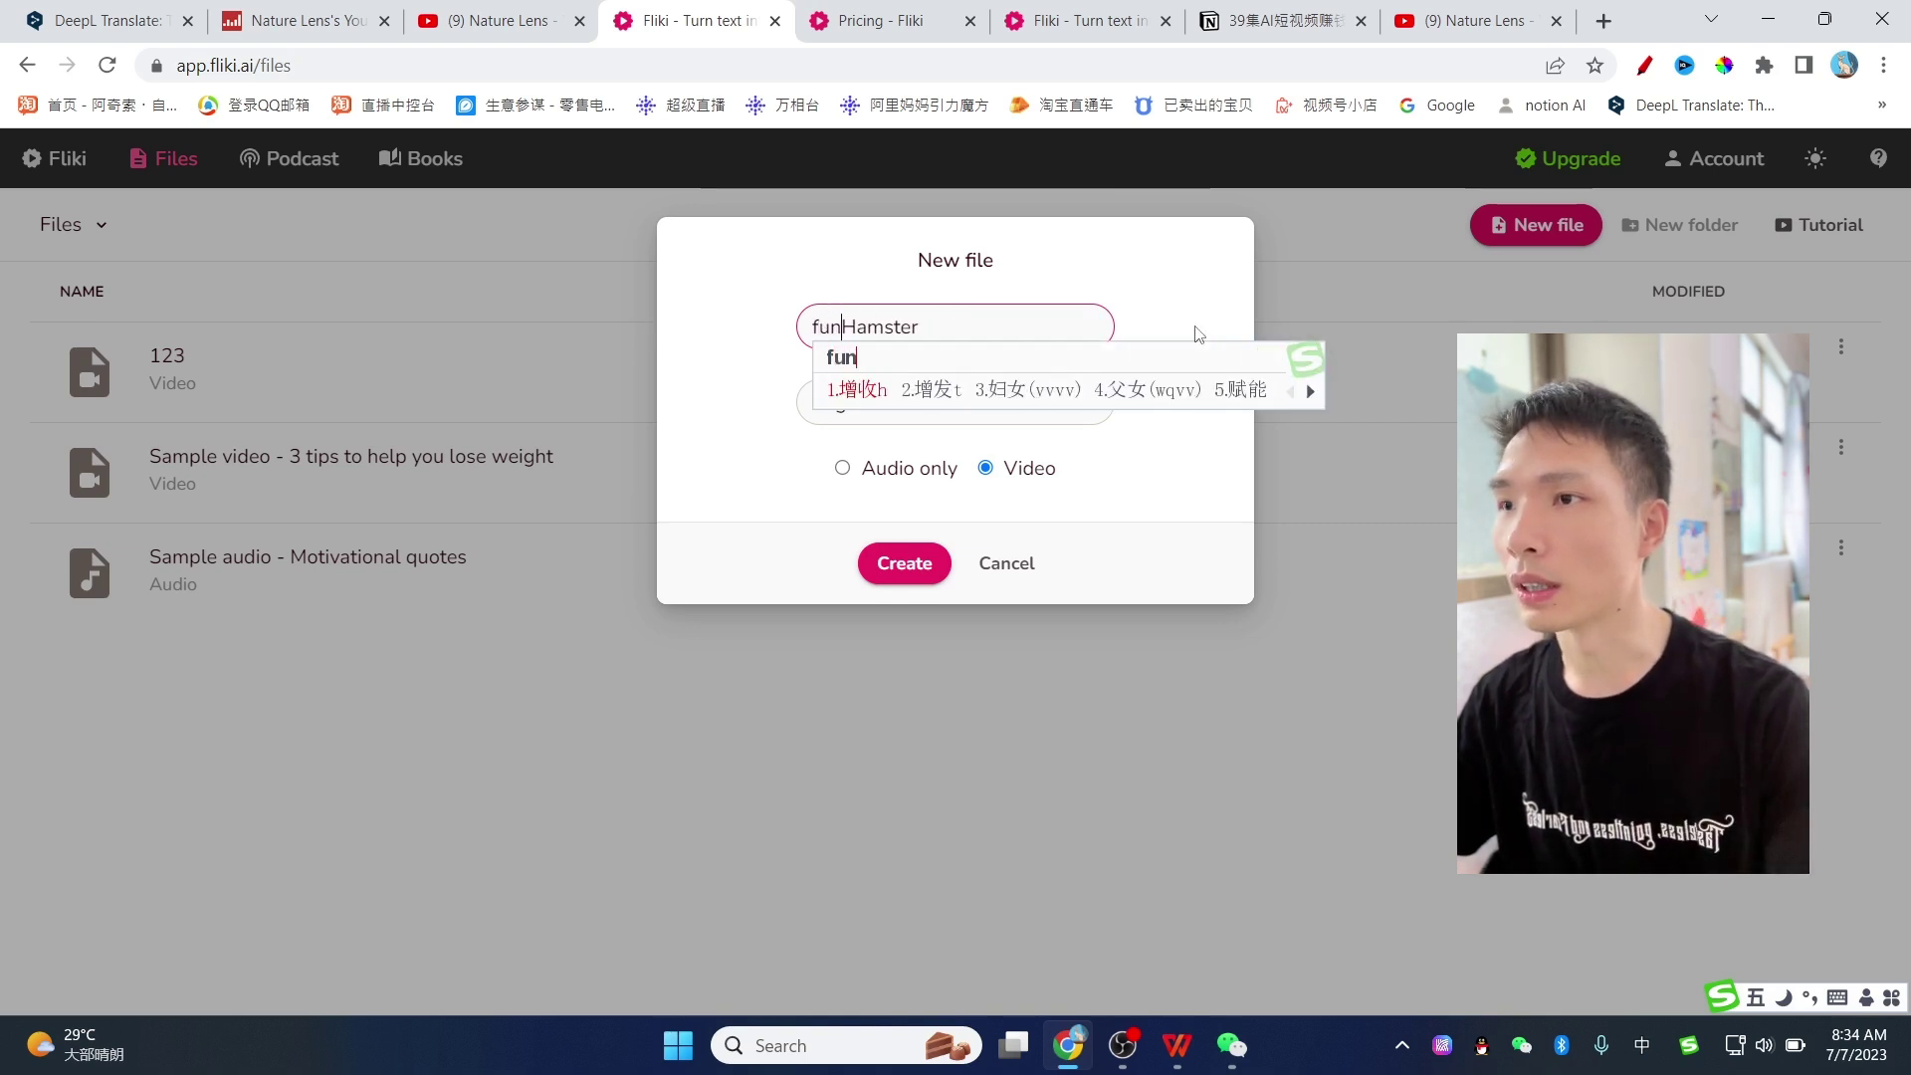
pyautogui.press('shift')
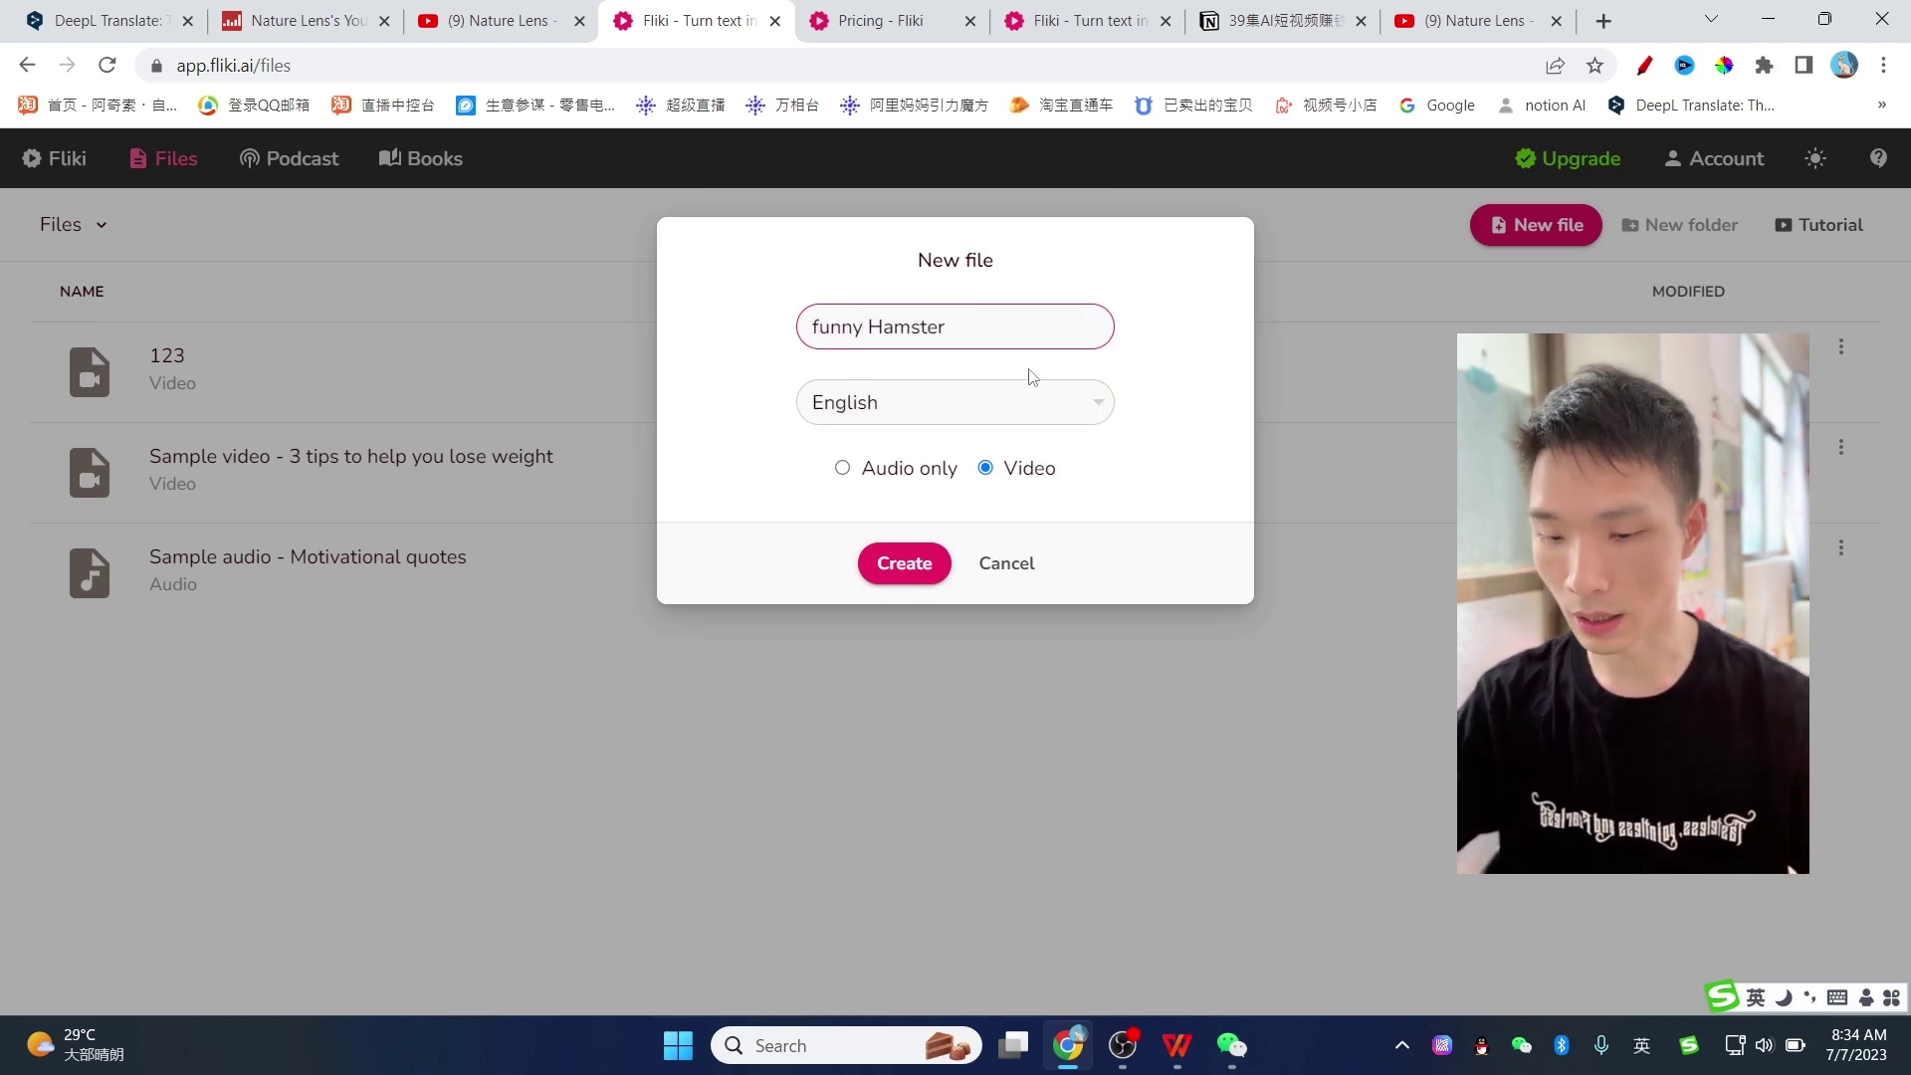
pyautogui.hotkey('ctrl', 'a')
pyautogui.hotkey('ctrl', 'x')
pyautogui.hotkey('ctrl', 'v')
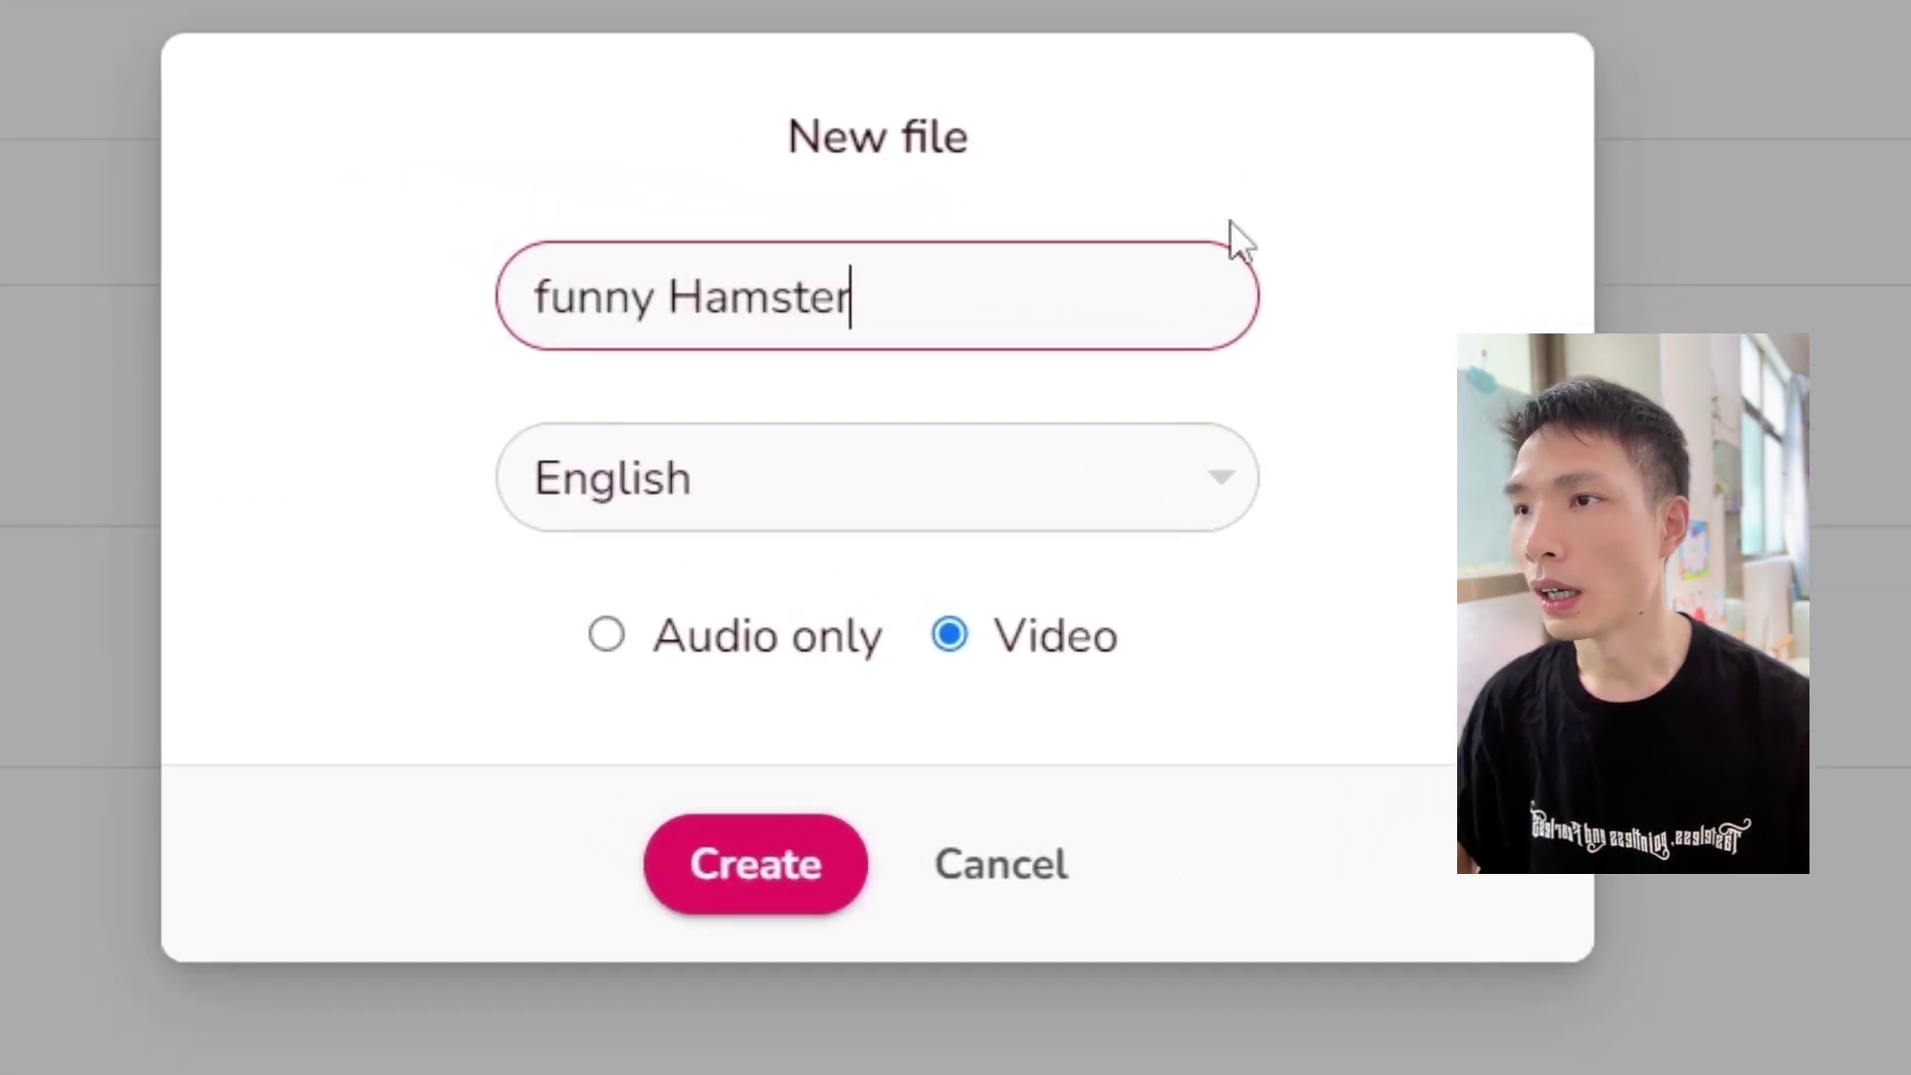
# Look through the available languages, keep English and the Video type, and create the file.
pyautogui.click(868, 490)
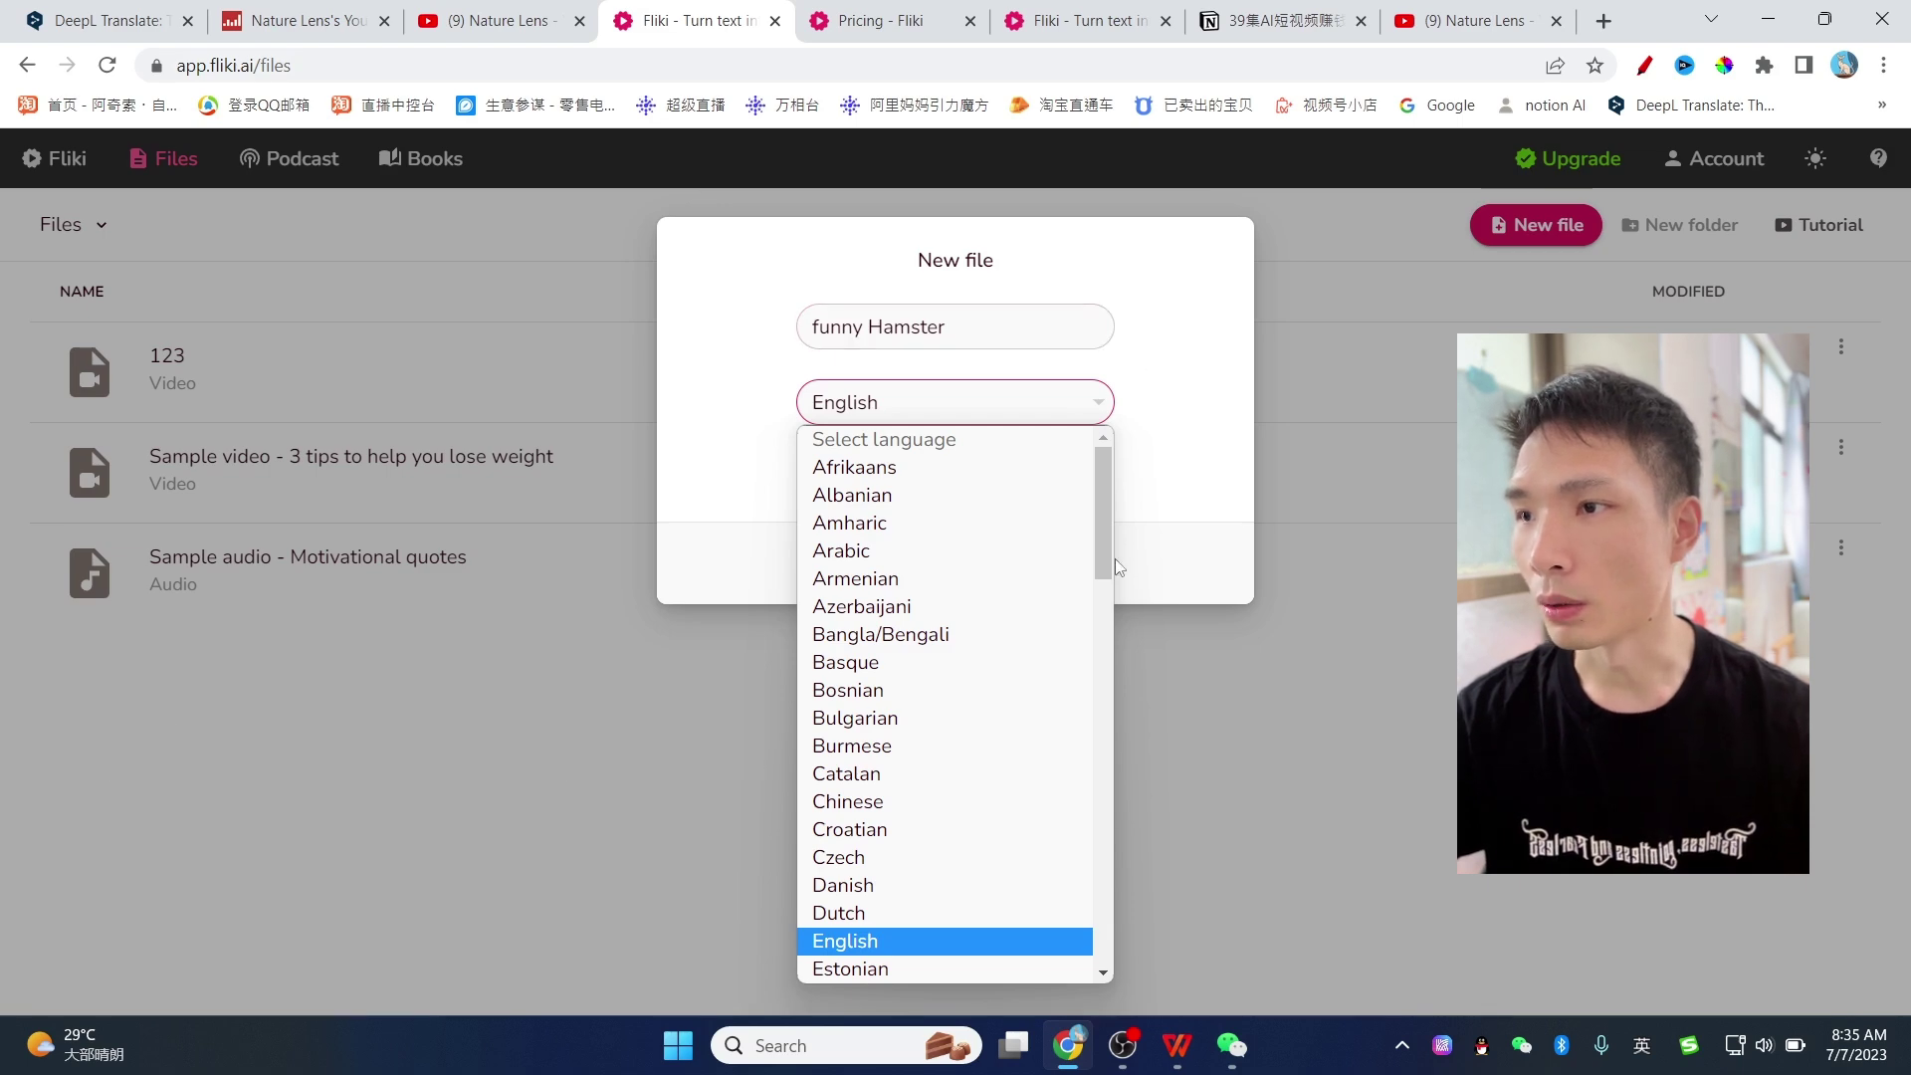
pyautogui.scroll(-3, 1003, 667)
pyautogui.scroll(-7, 1003, 667)
pyautogui.scroll(7, 1003, 667)
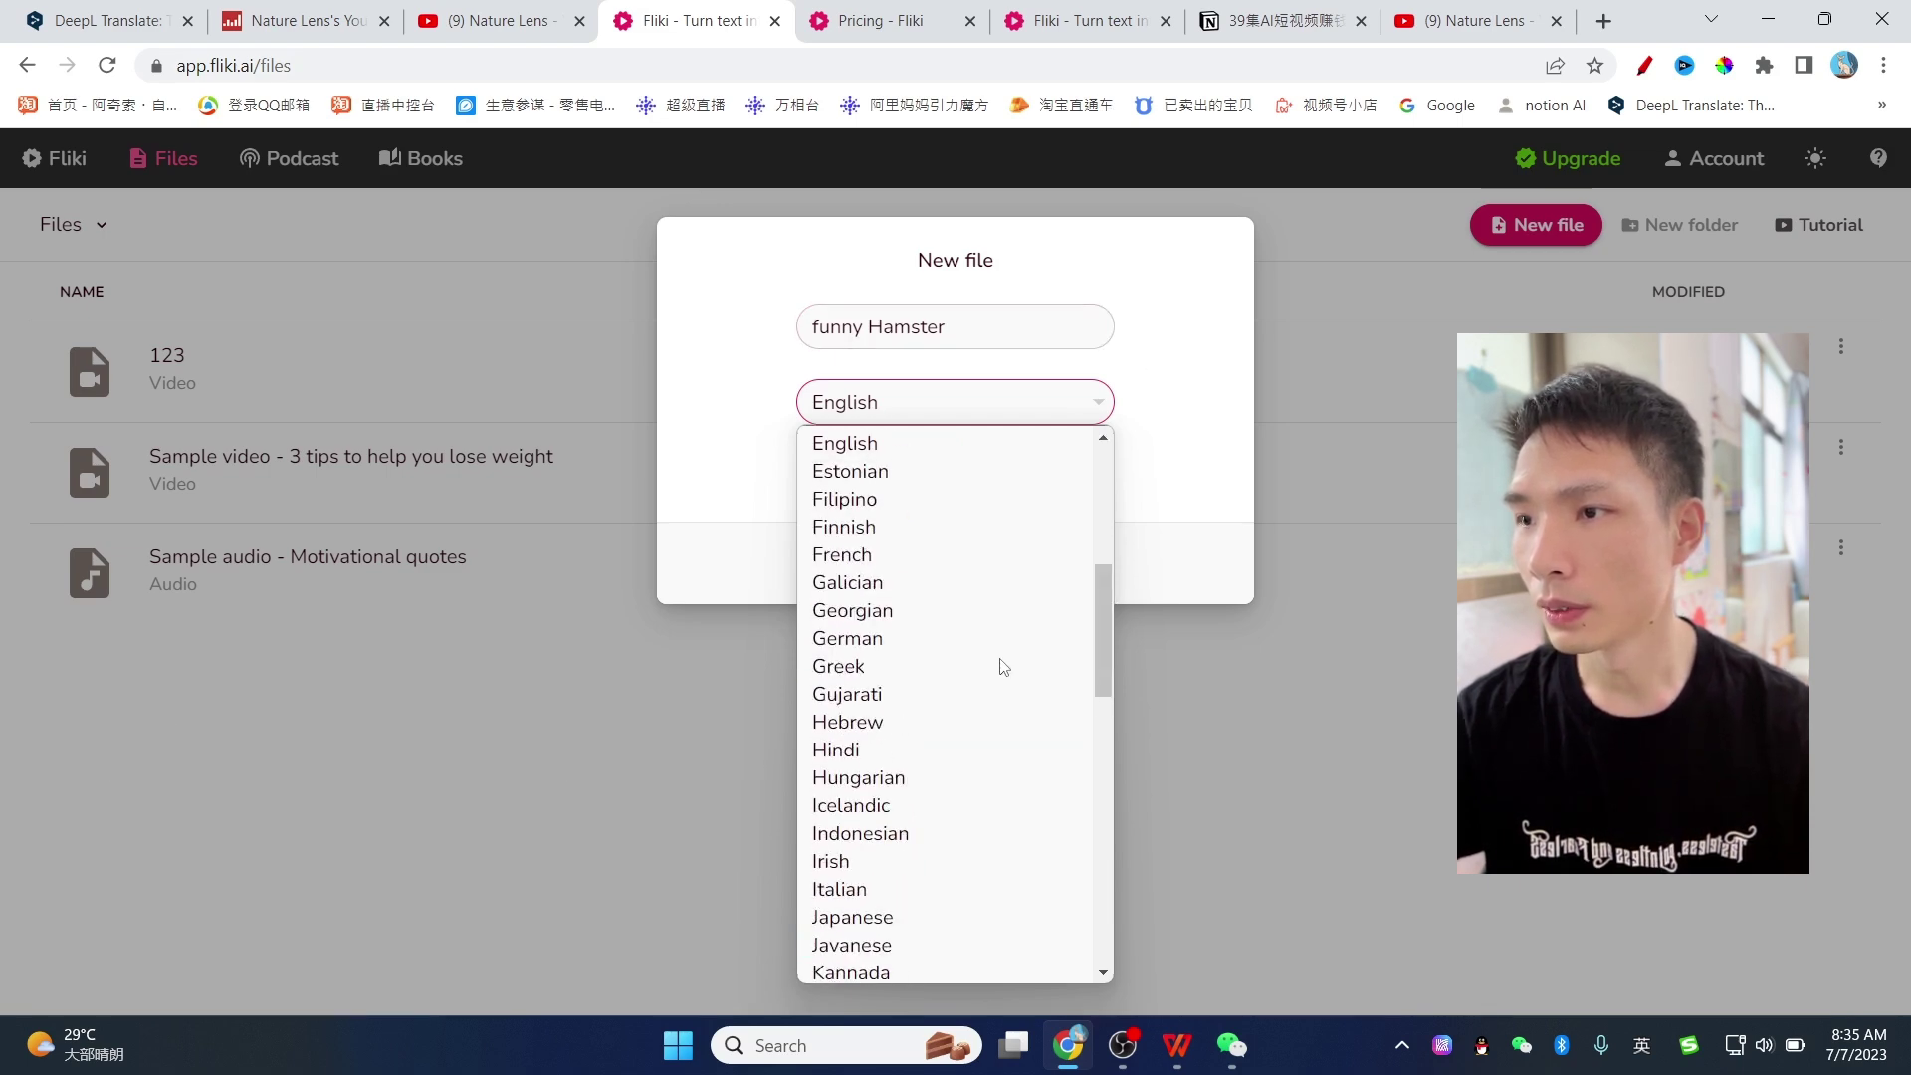
pyautogui.scroll(3, 995, 597)
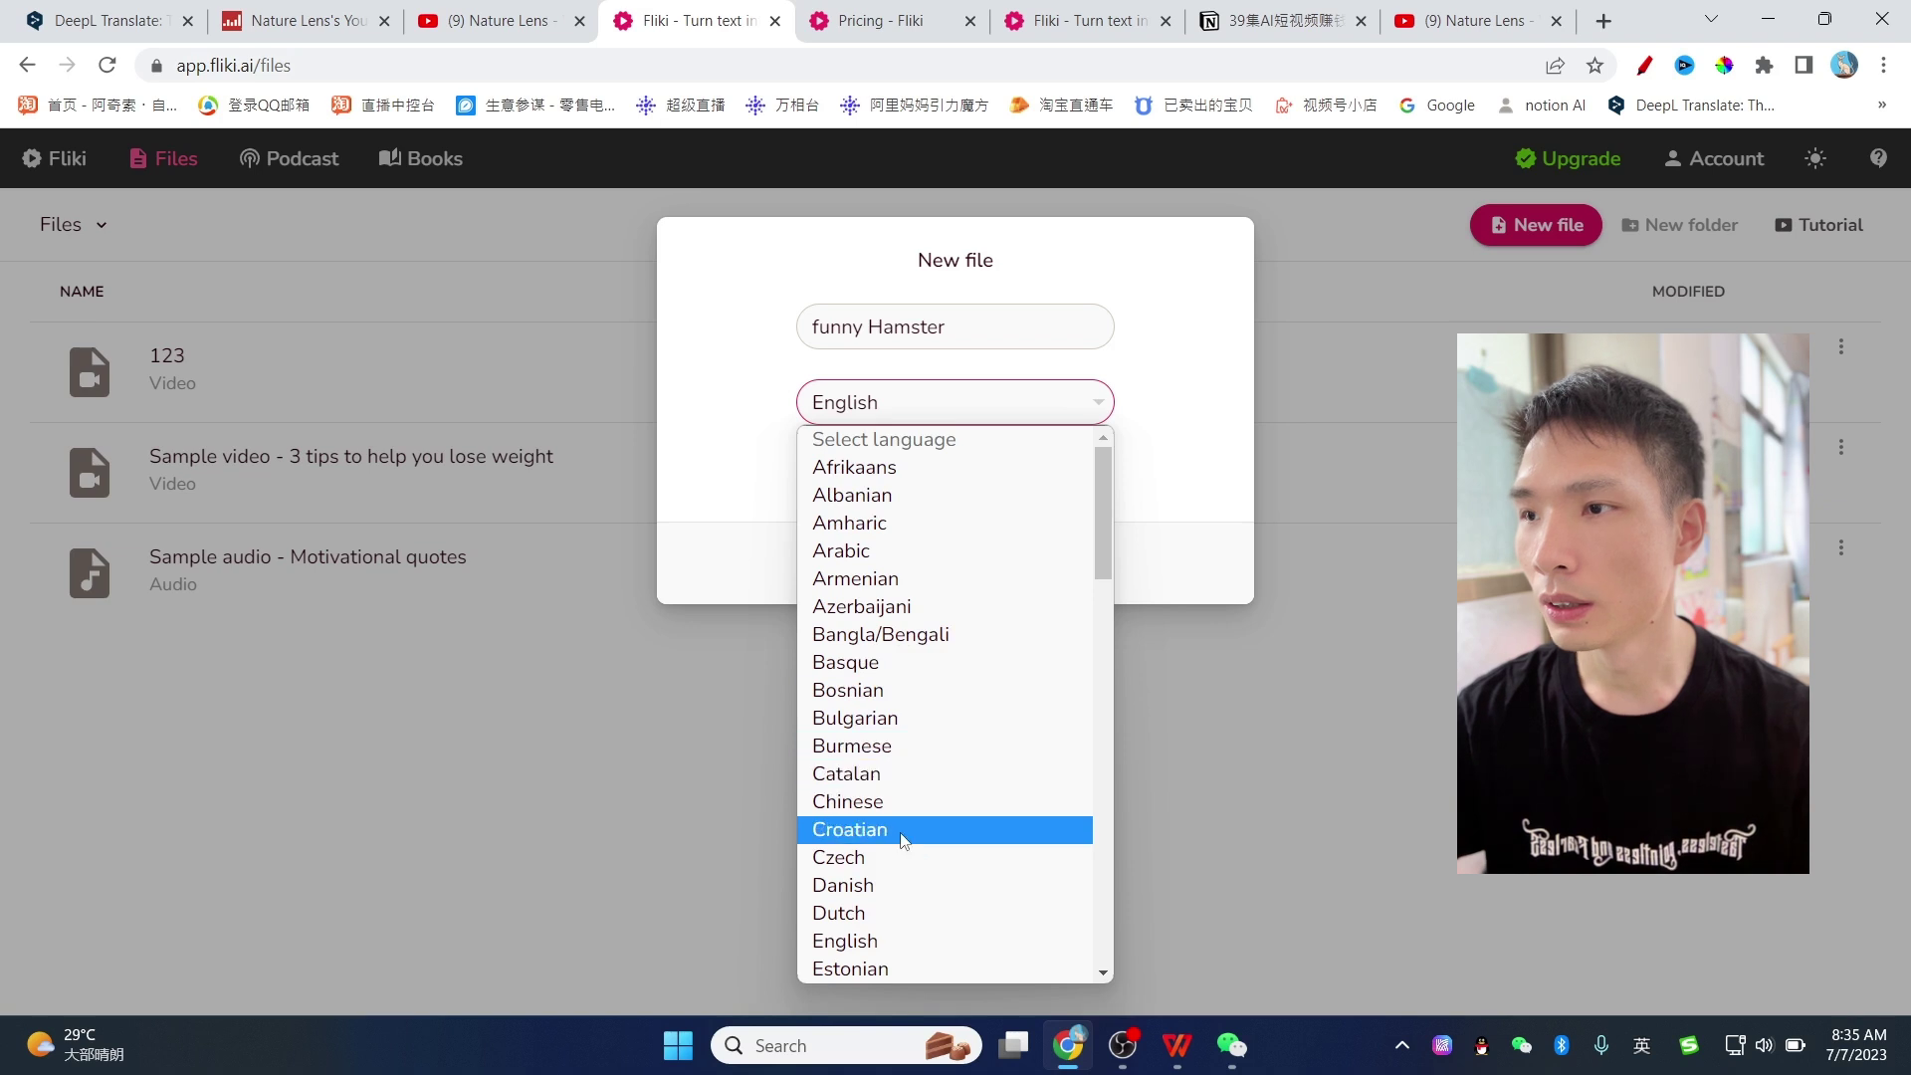
pyautogui.scroll(-3, 945, 834)
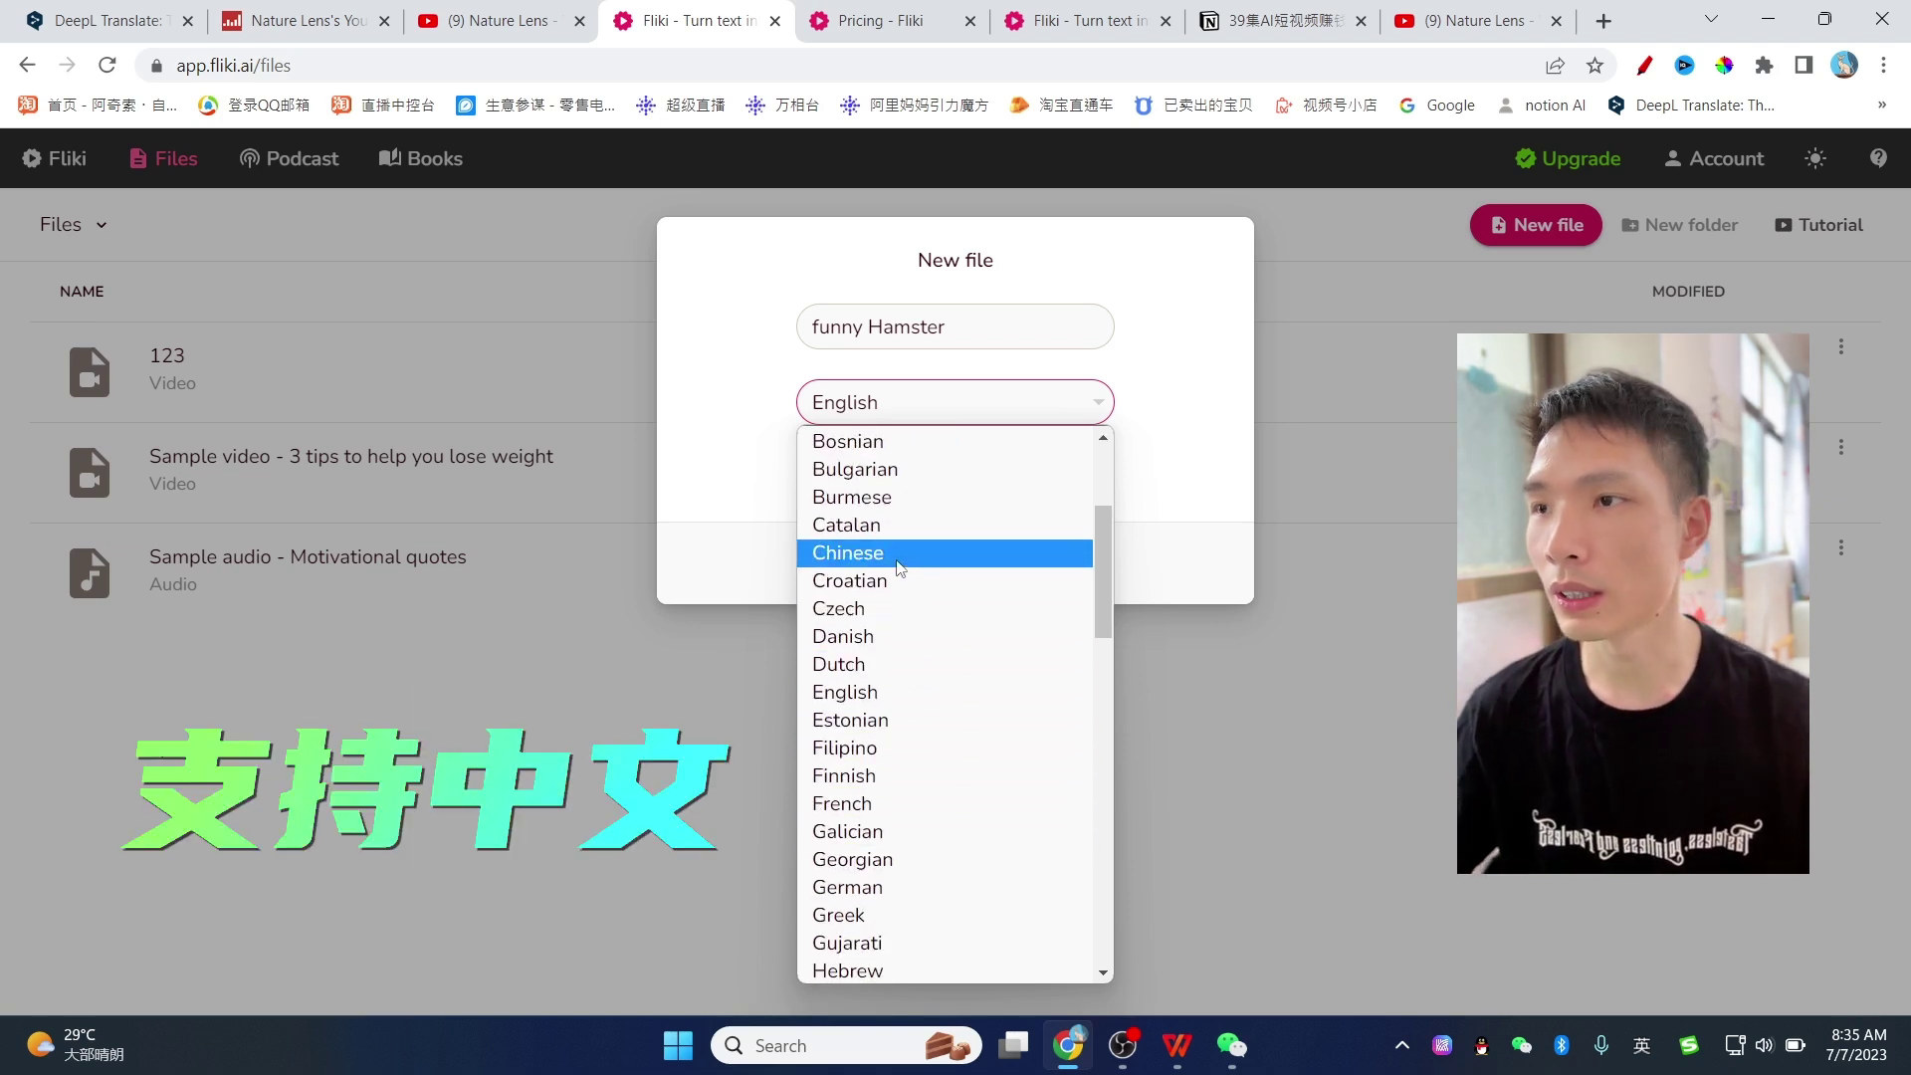
pyautogui.scroll(5, 903, 572)
pyautogui.click(1177, 367)
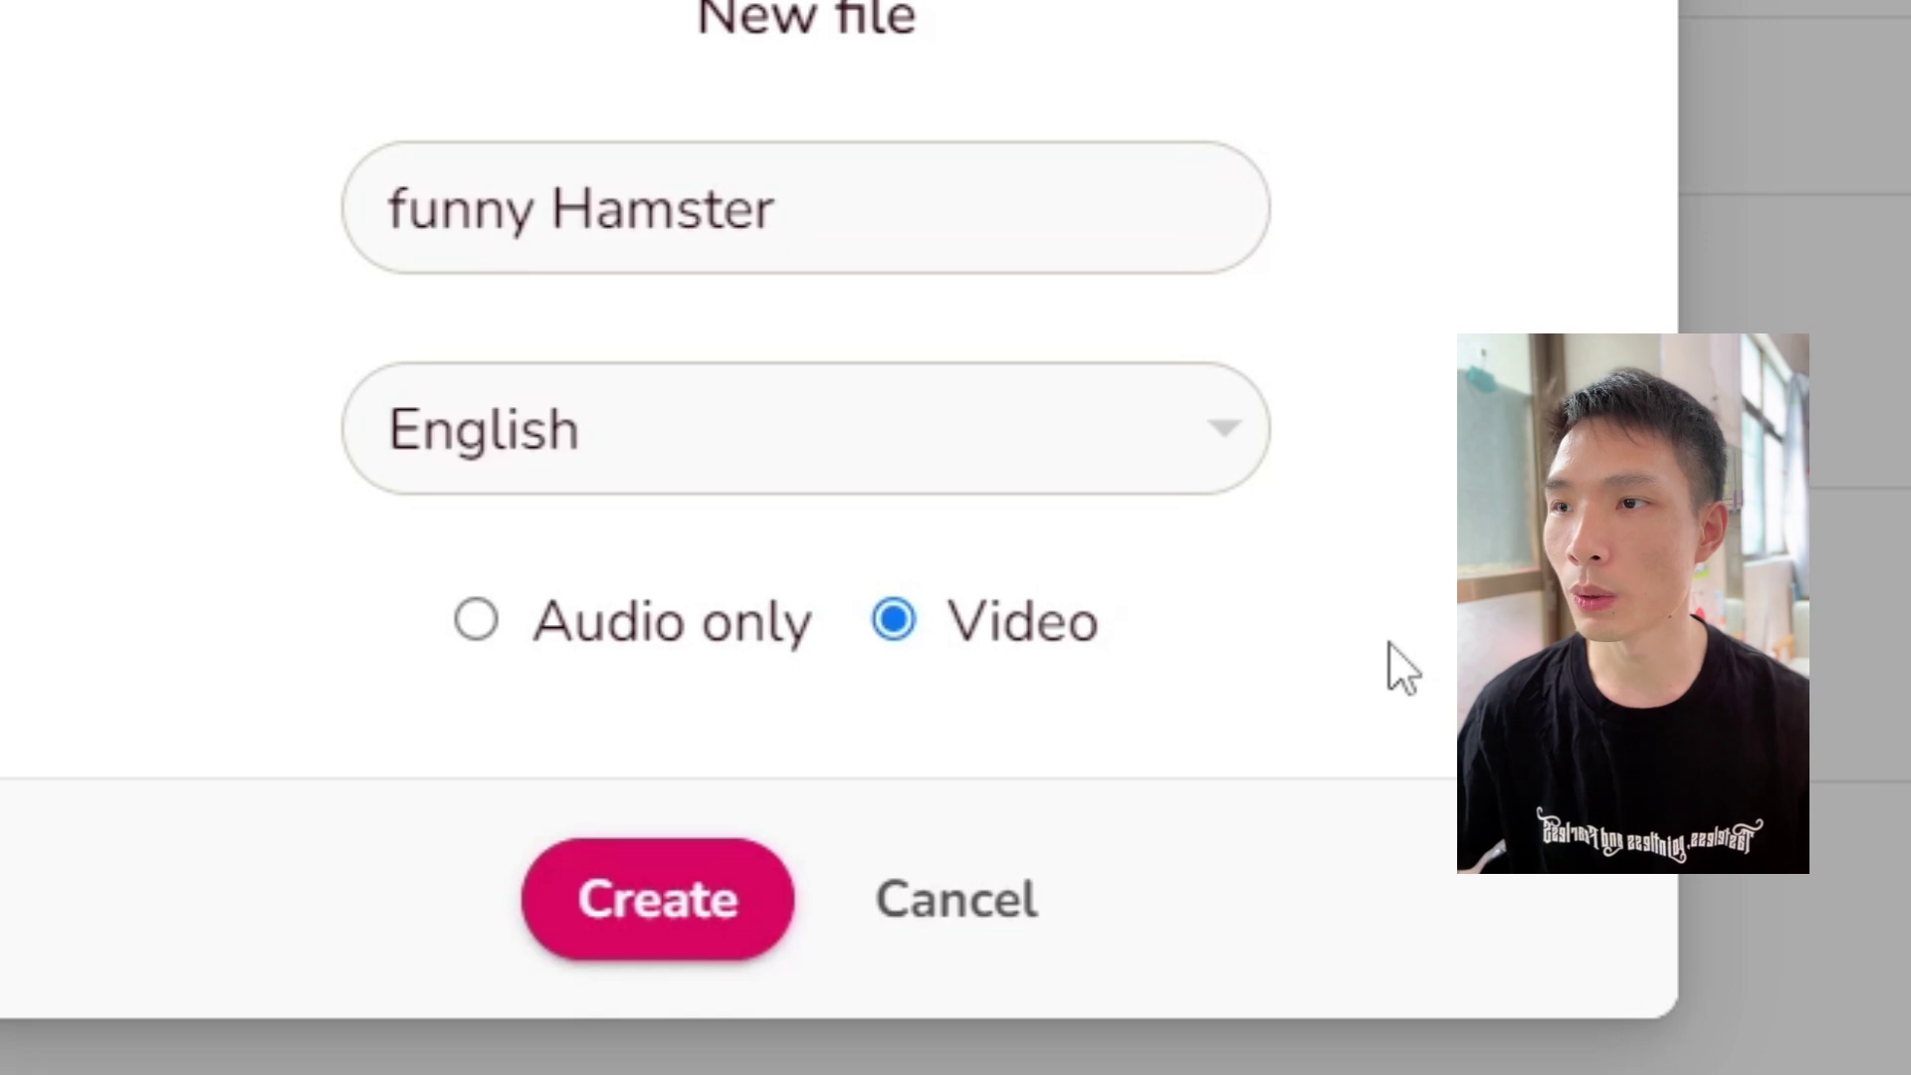
pyautogui.click(677, 941)
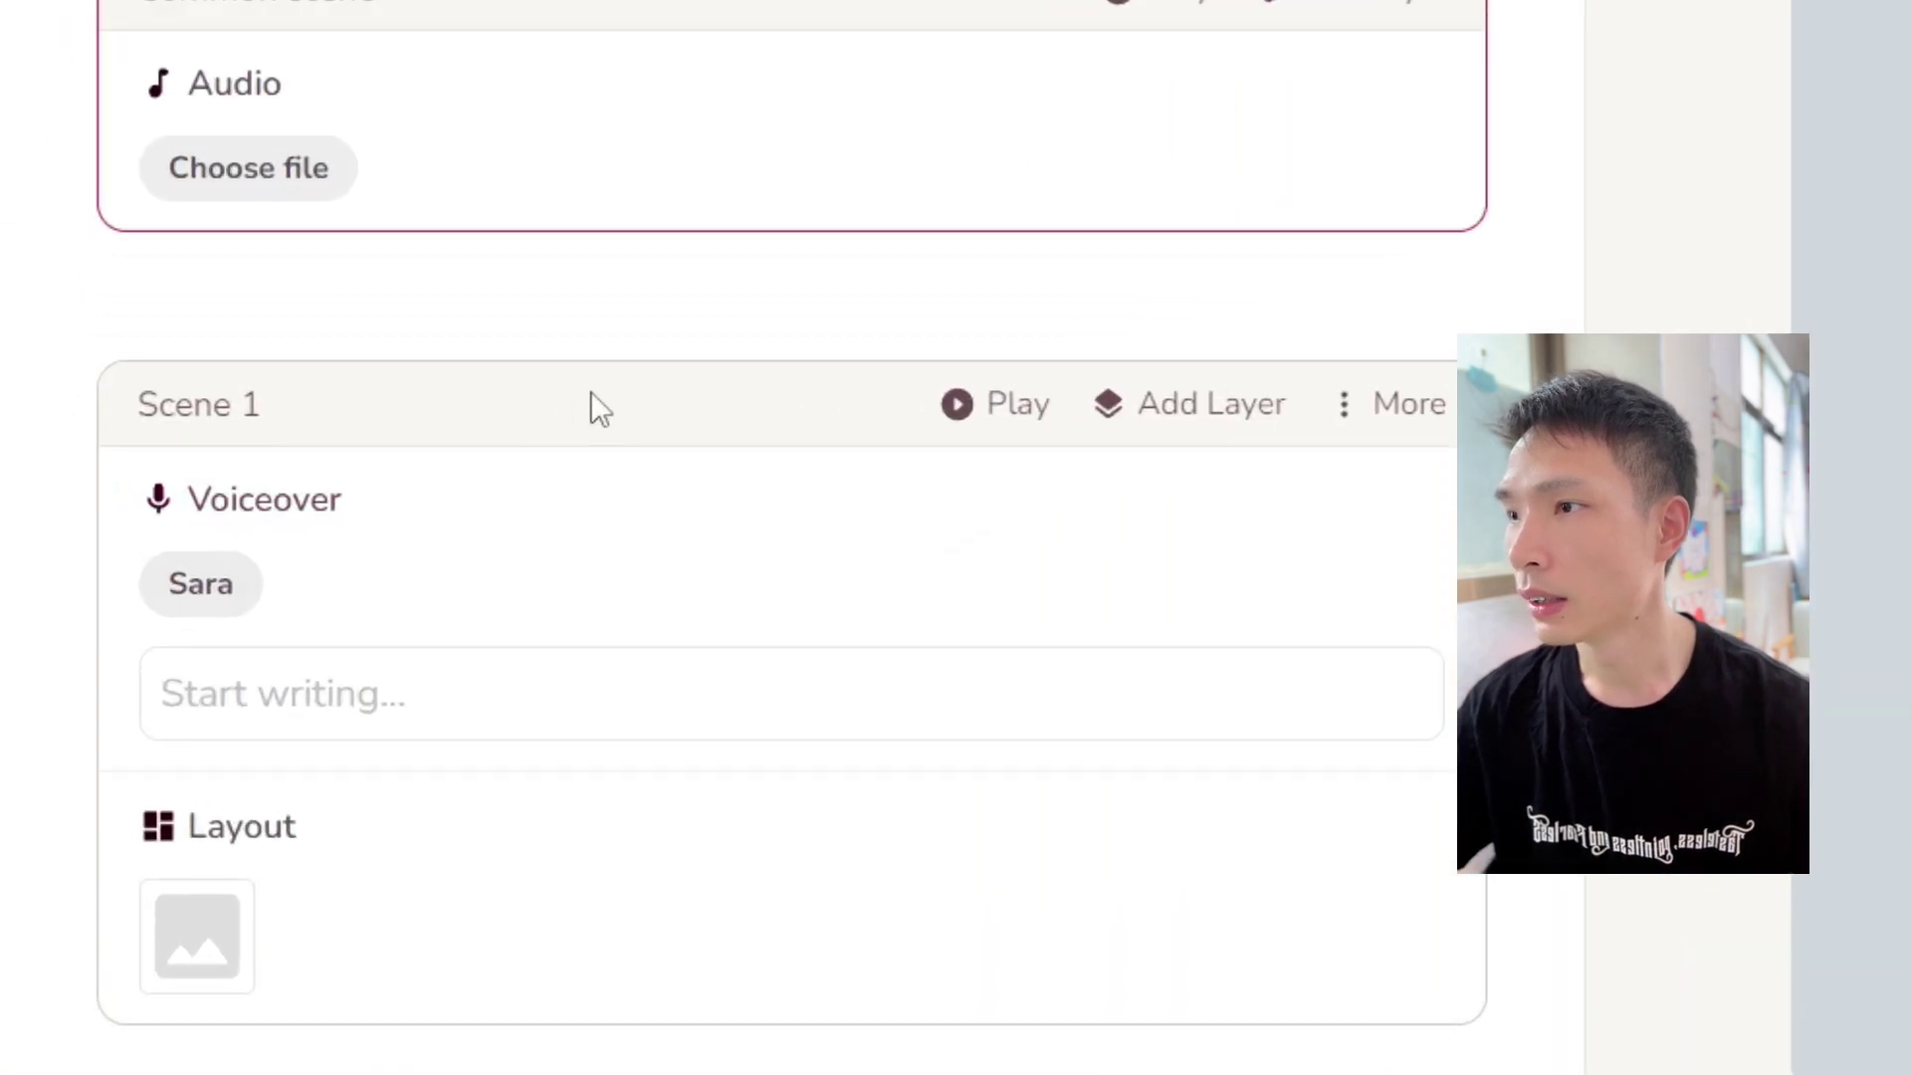
# Open the voice selection for Scene 1's voiceover and listen to the Ashley and Ivy (child) samples.
pyautogui.click(345, 554)
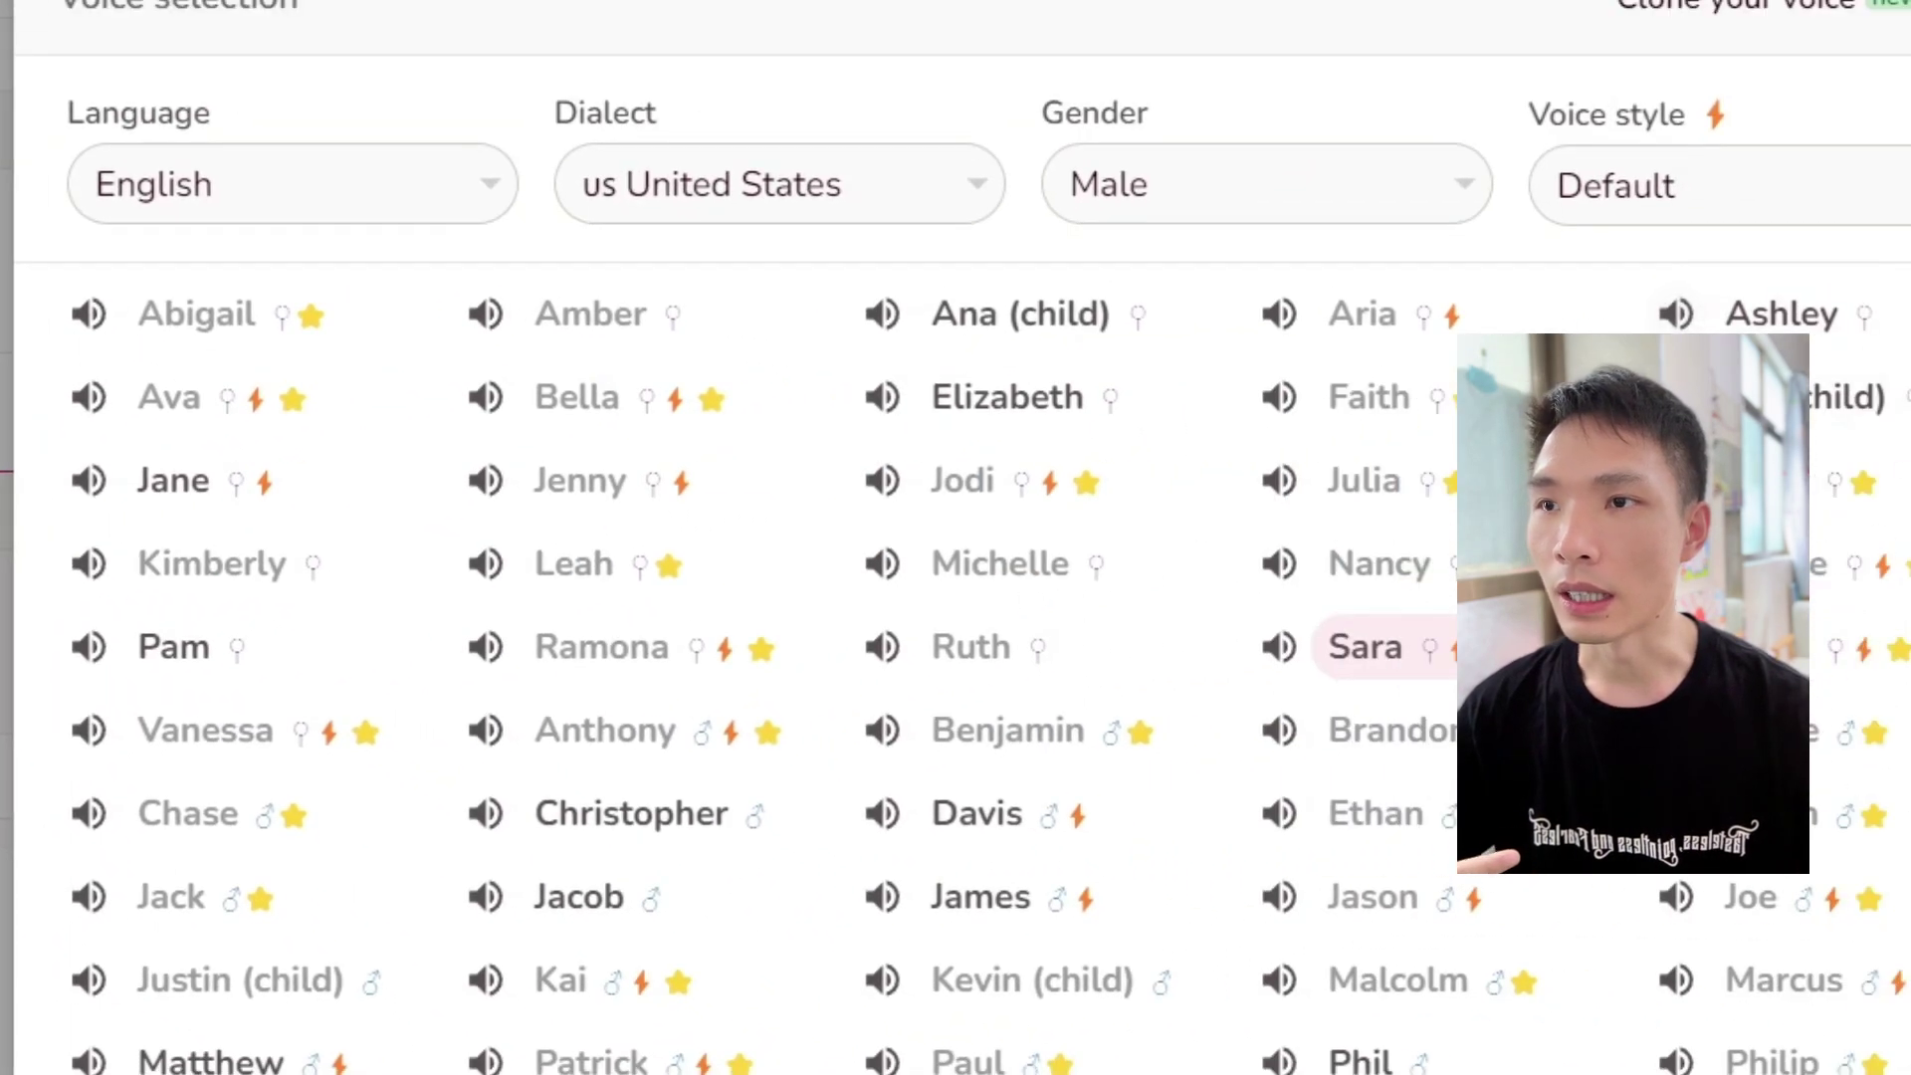
pyautogui.click(1736, 317)
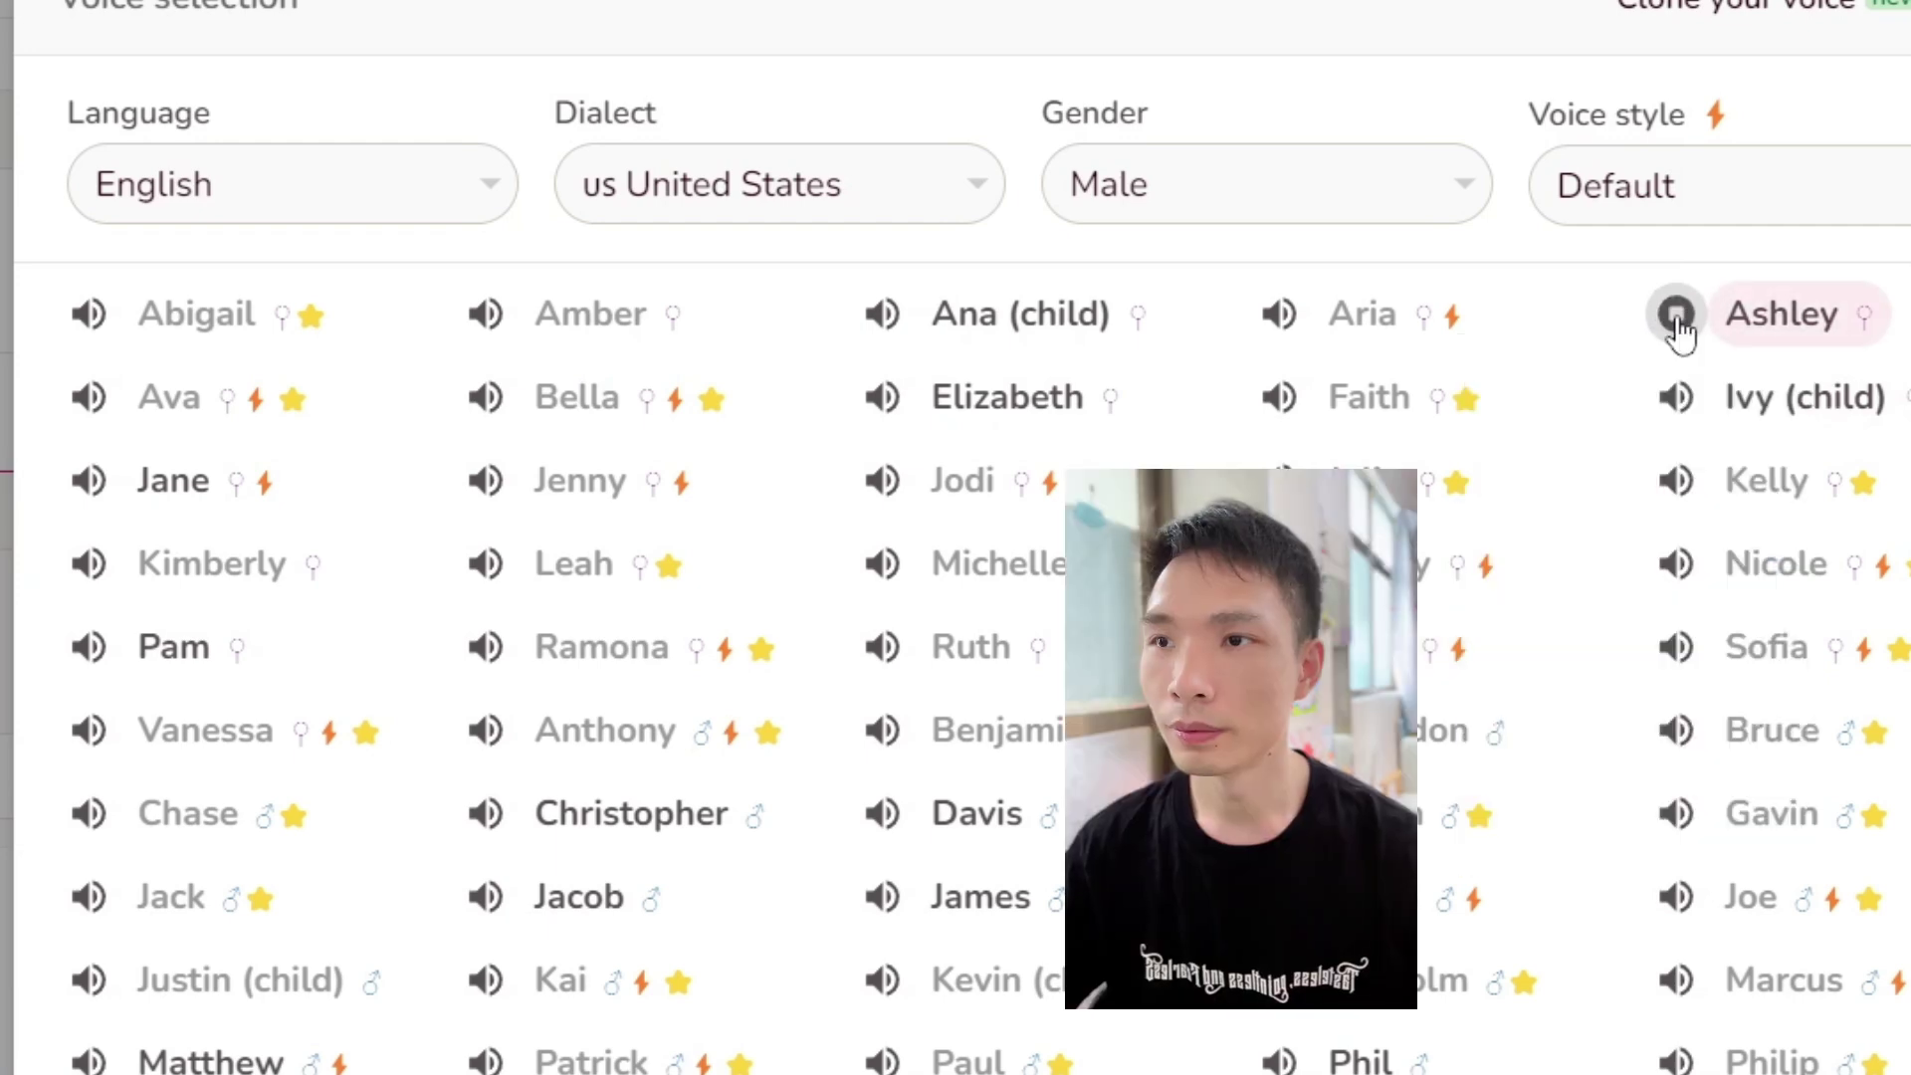
pyautogui.click(1692, 401)
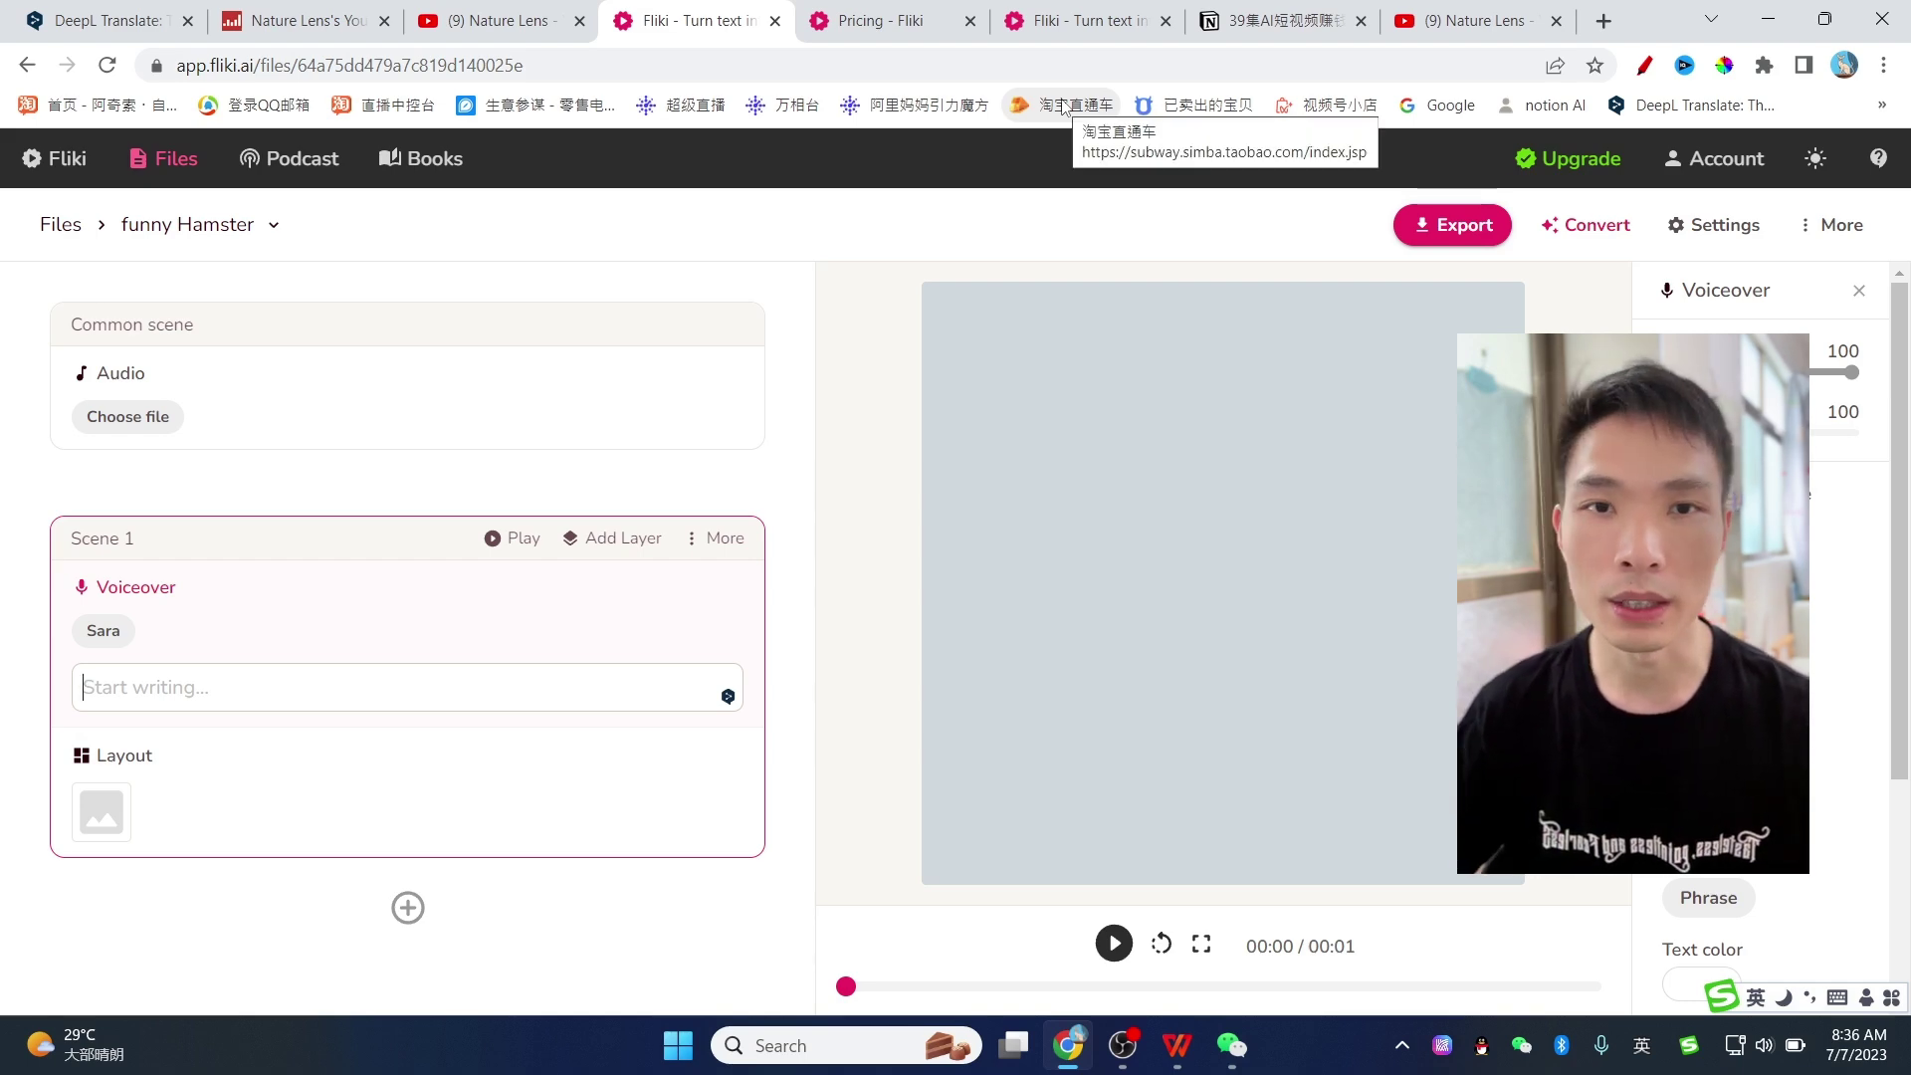
# Open the hamster Short on the YouTube channel, copy its title and return to the Shorts list.
pyautogui.hotkey('ctrl', 'Tab')
pyautogui.hotkey('ctrl', 'shift', 'Tab')
pyautogui.hotkey('ctrl', 'shift', 'Tab')
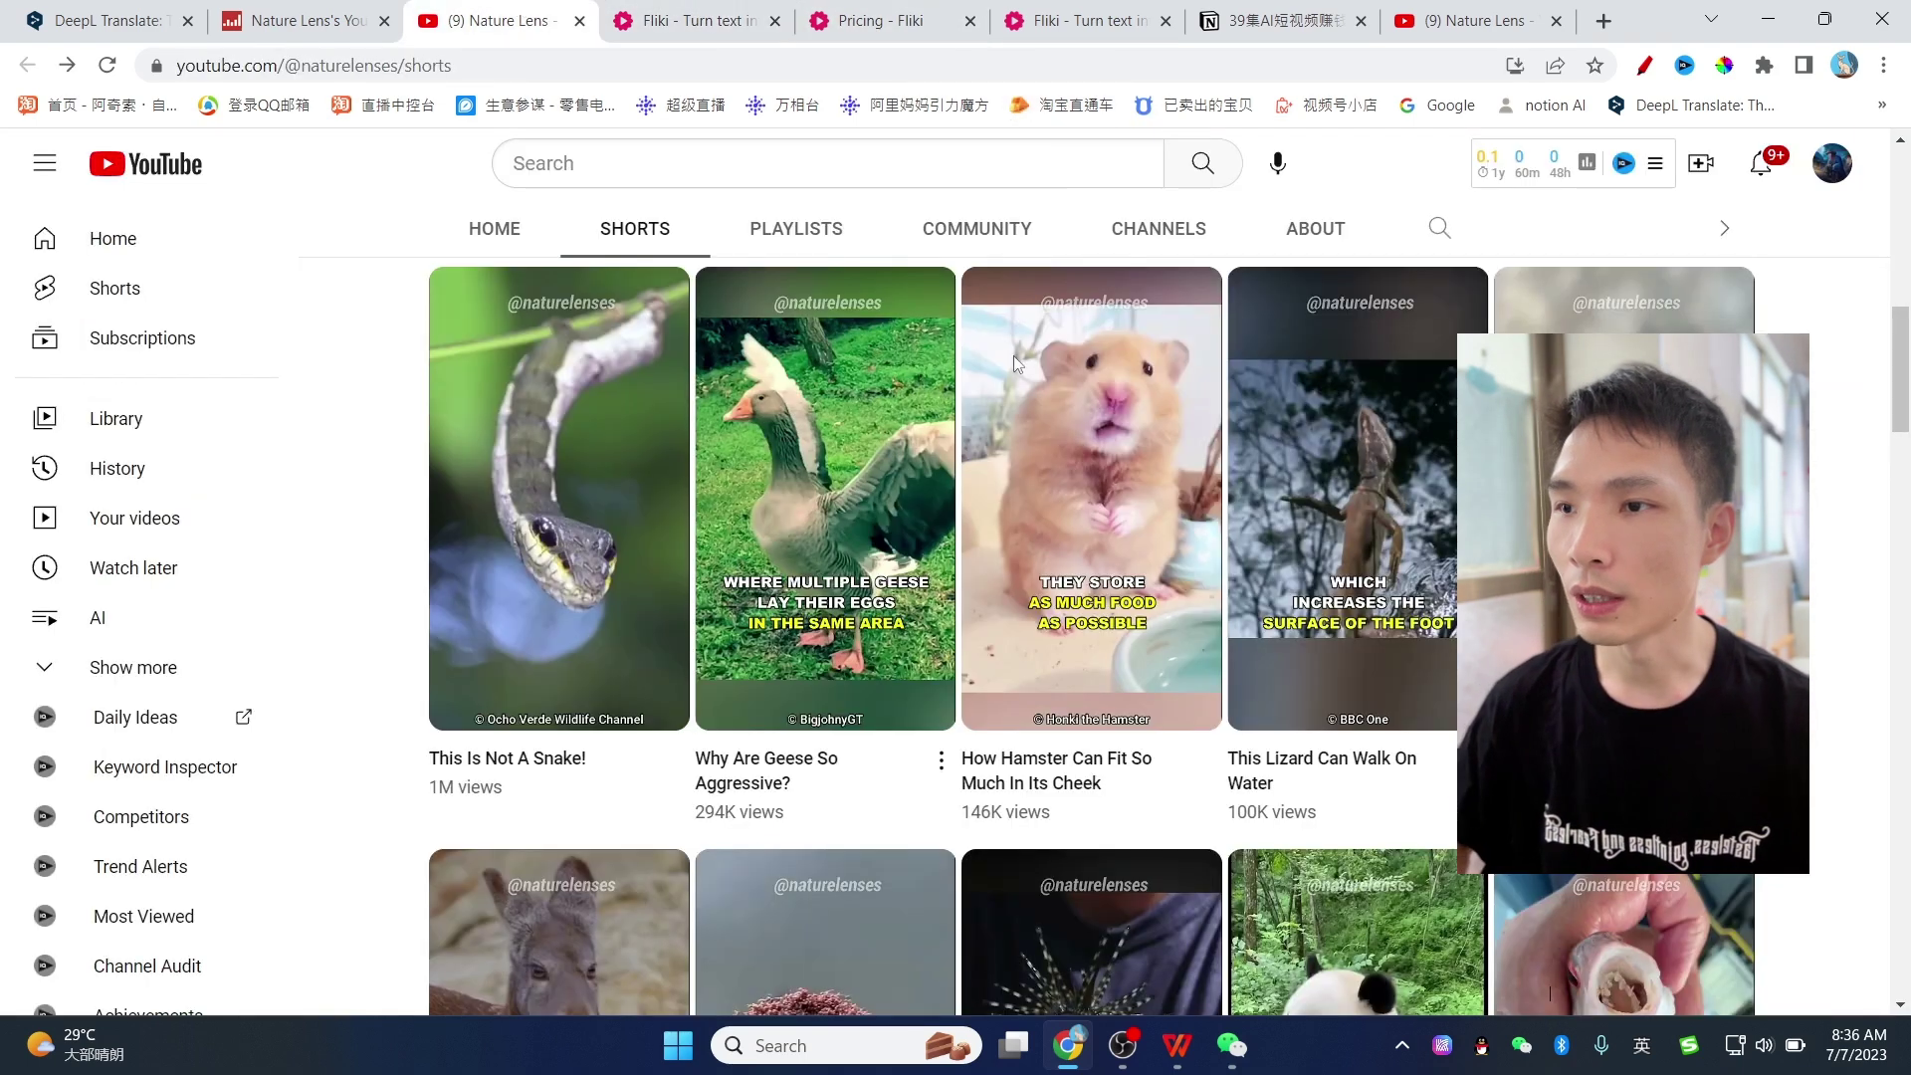
pyautogui.click(1075, 828)
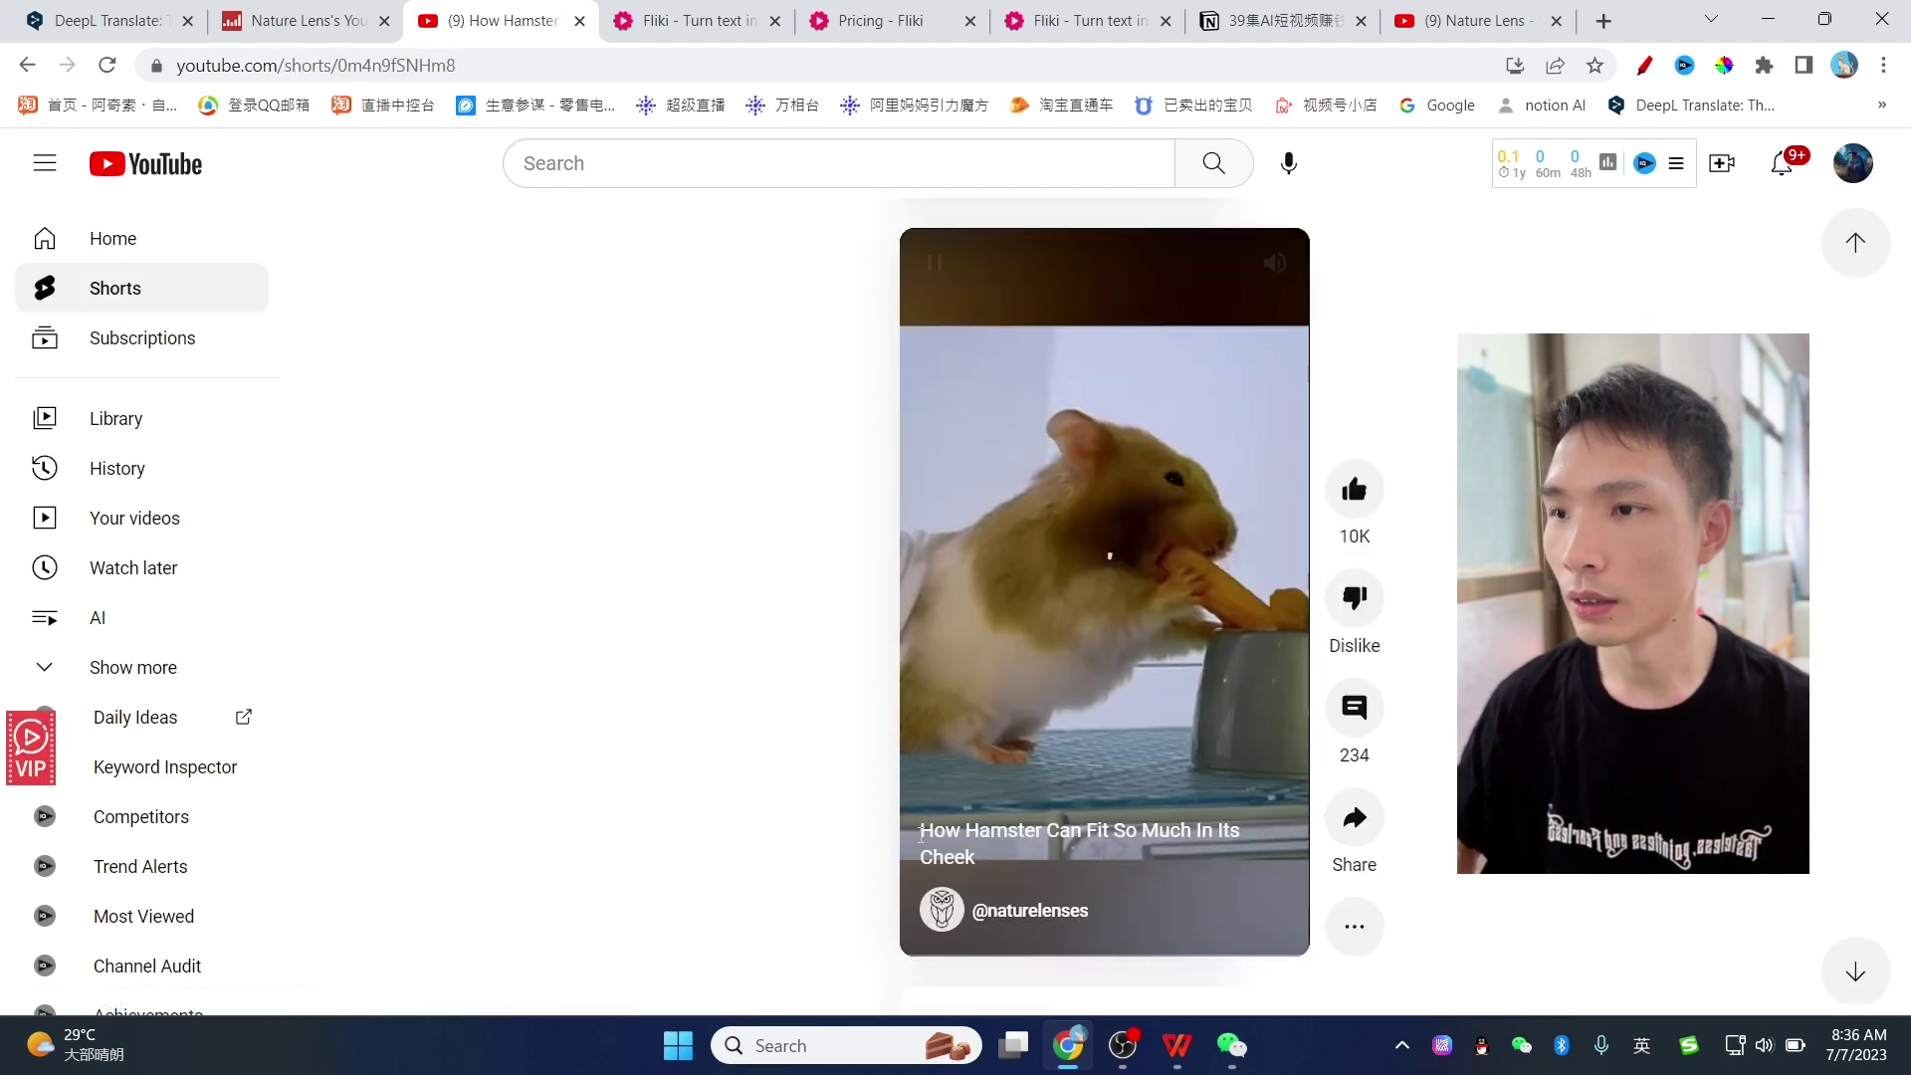
pyautogui.tripleClick(947, 829)
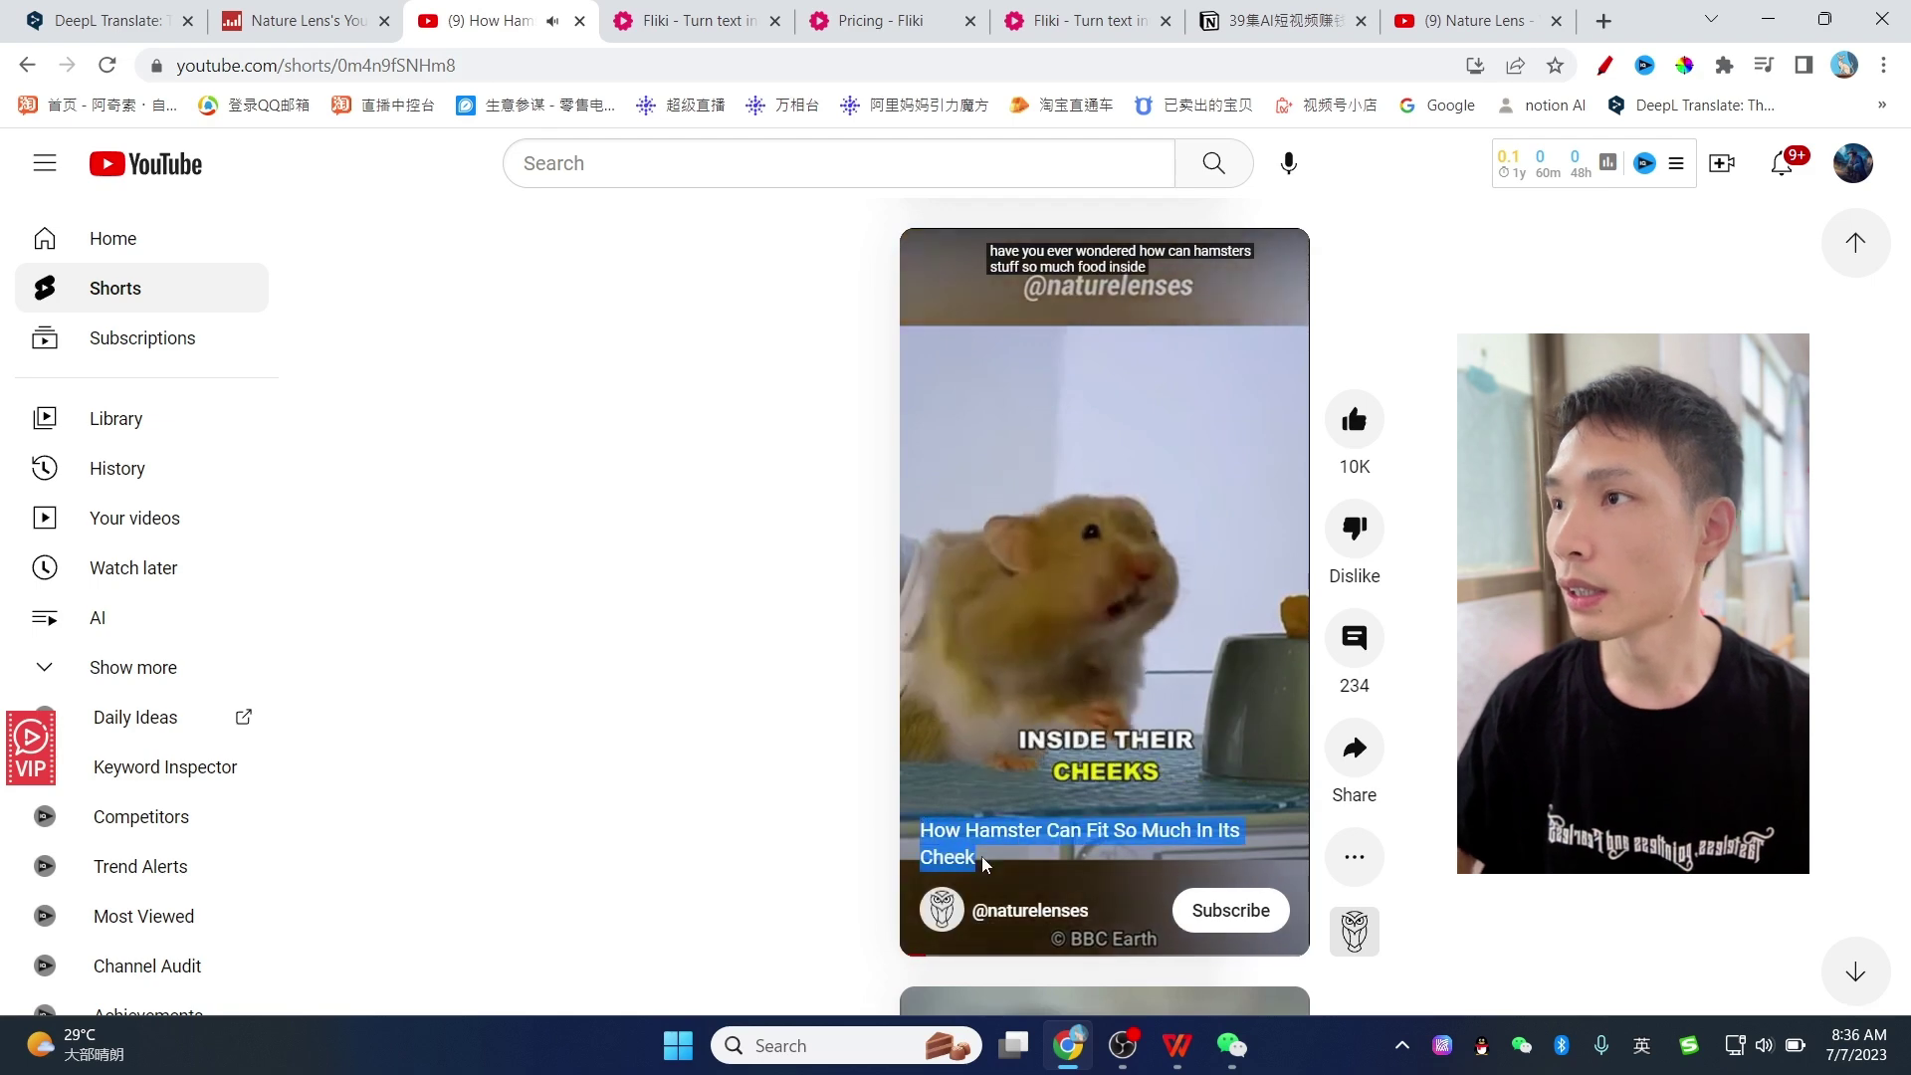
pyautogui.hotkey('alt', 'Left')
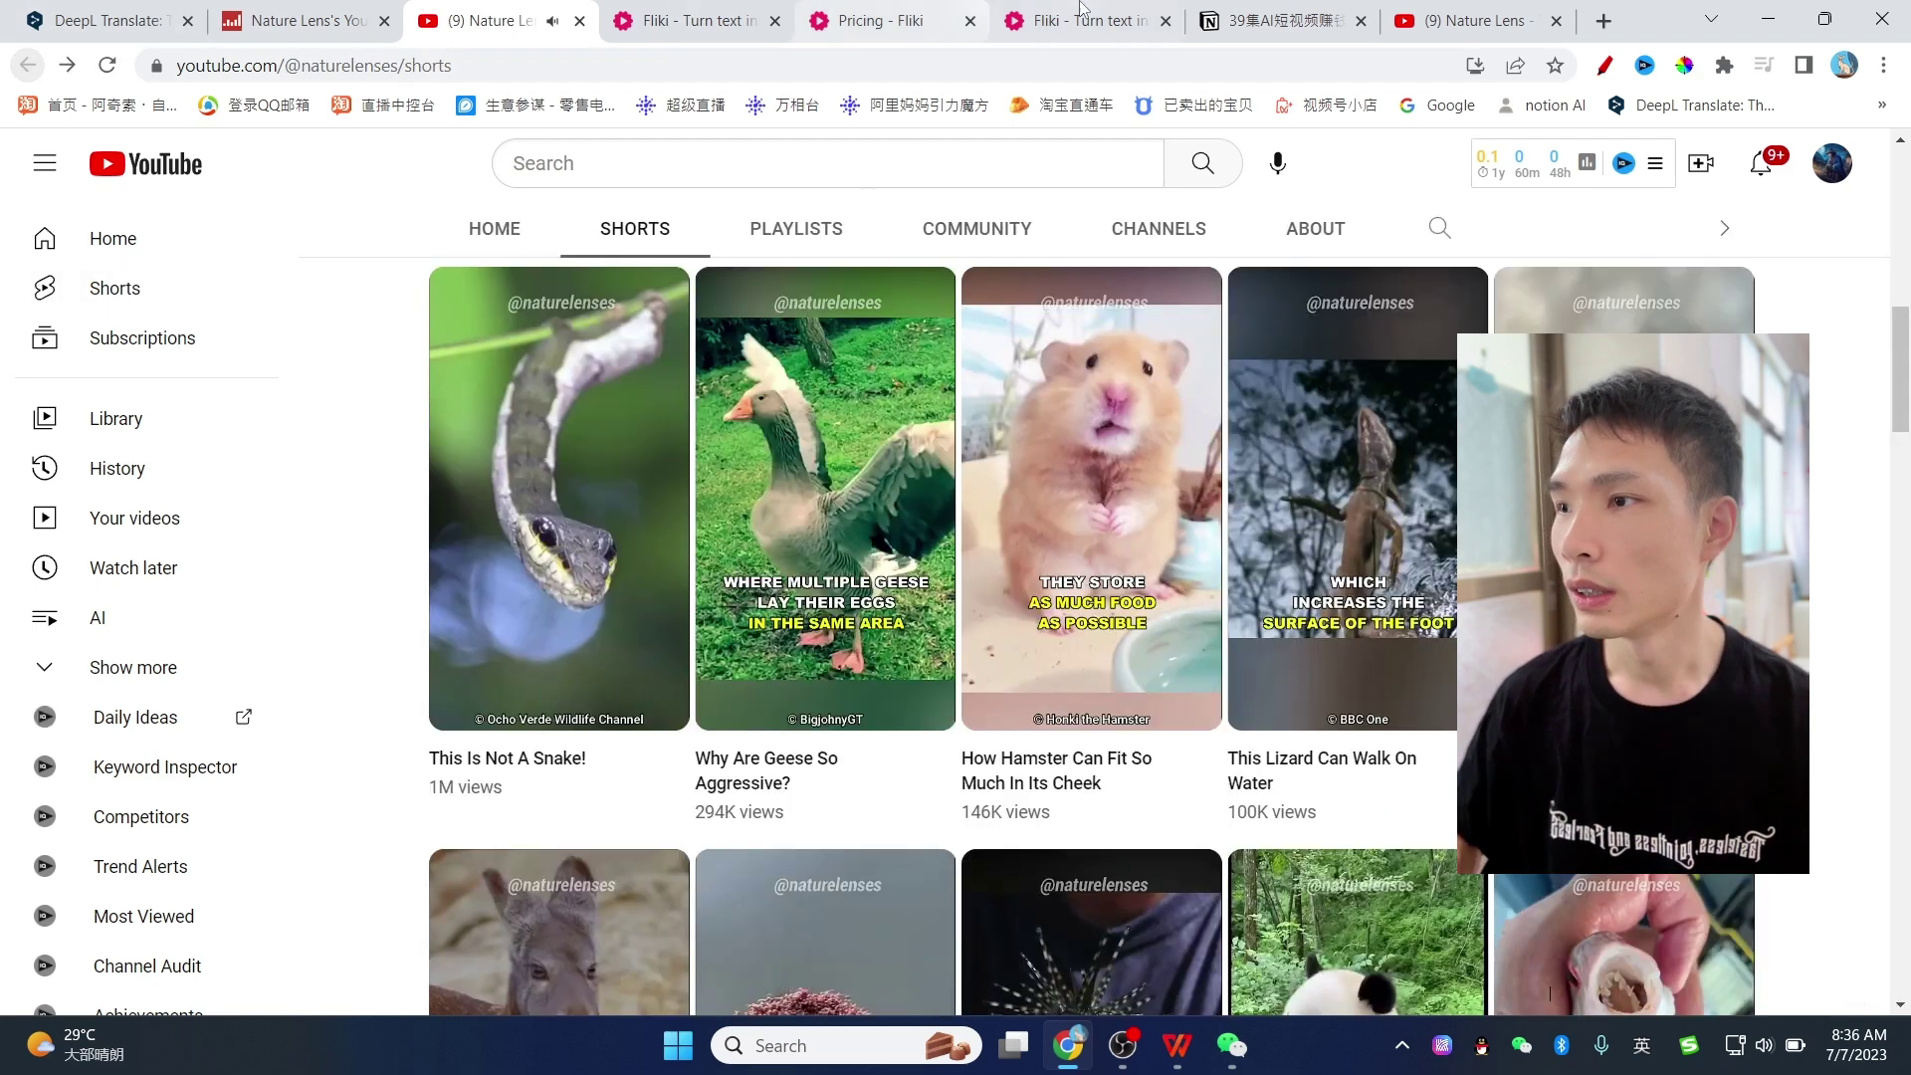
# In the existing Fliki file 123, replace Scene 1's voiceover text with "How Hamster Can Fit So Much In Its Cheek".
pyautogui.click(1062, 12)
pyautogui.click(291, 708)
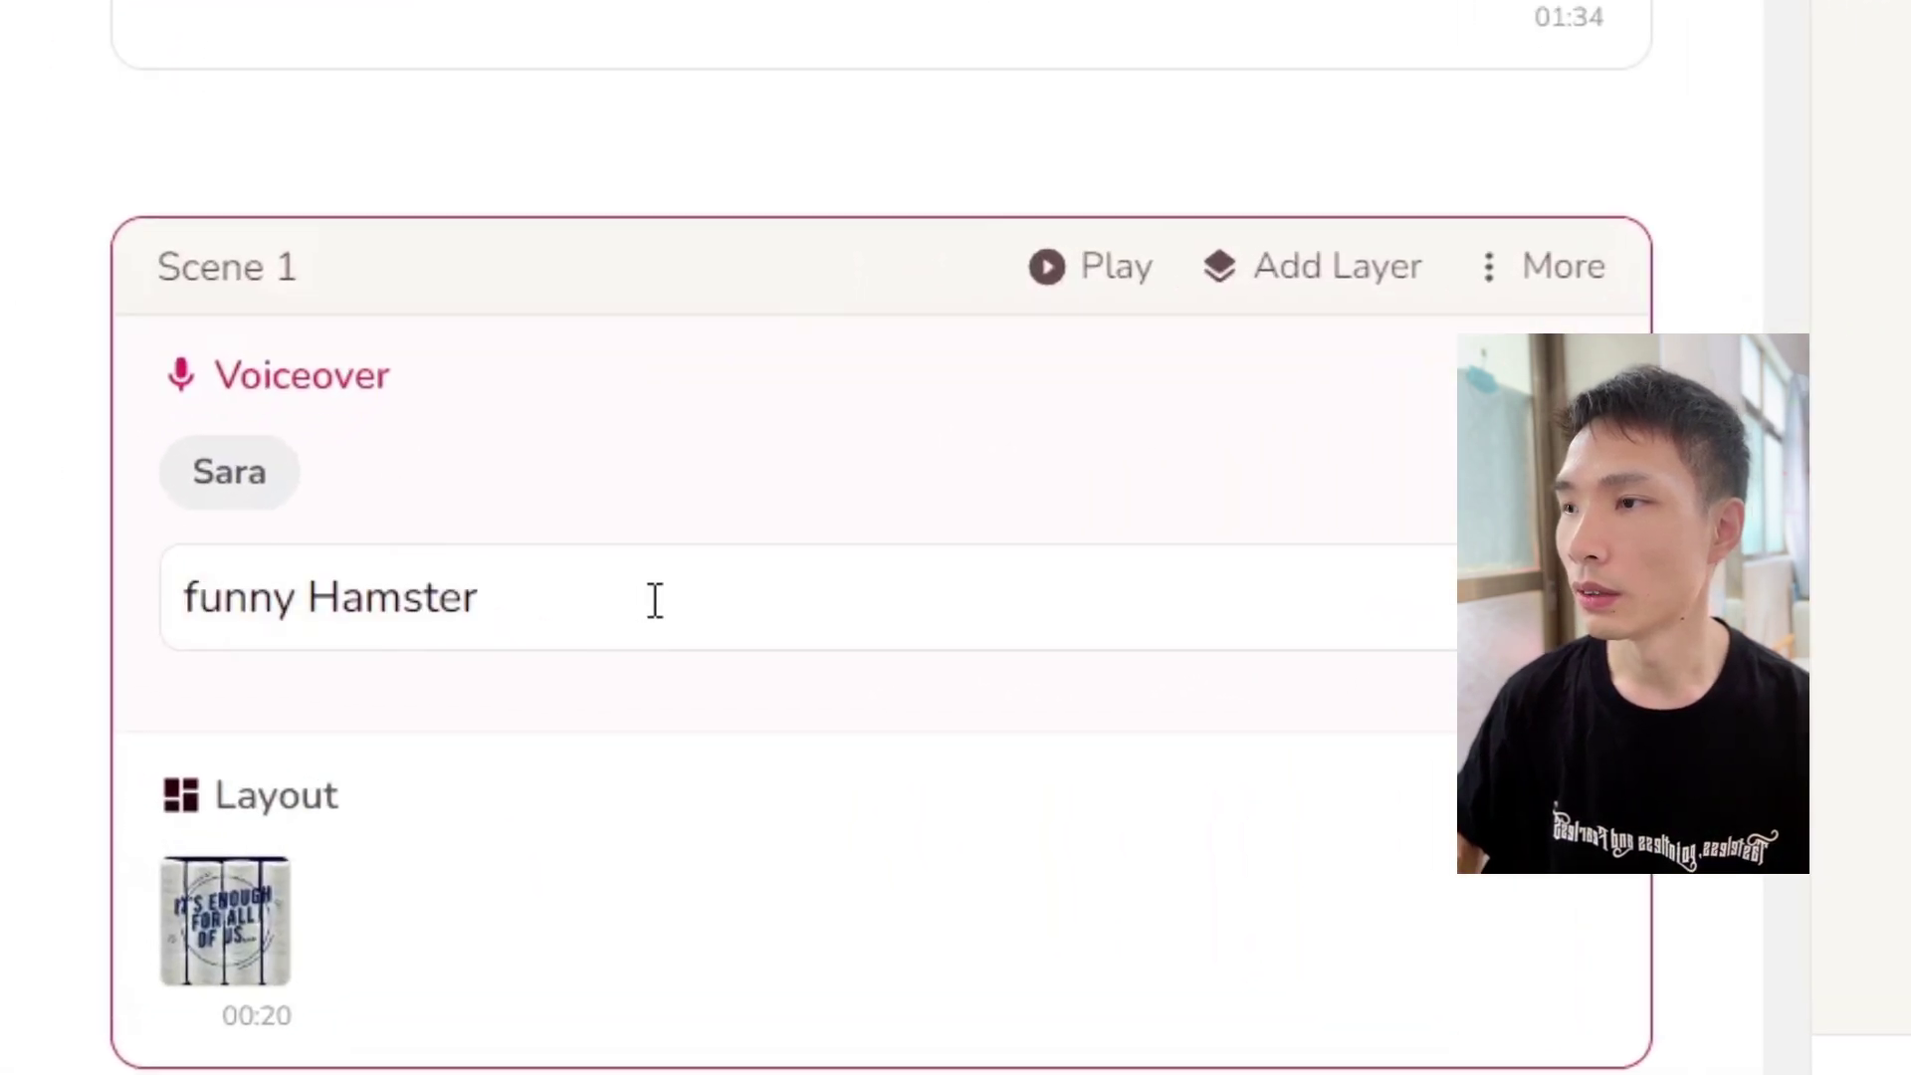
pyautogui.hotkey('ctrl', 'a')
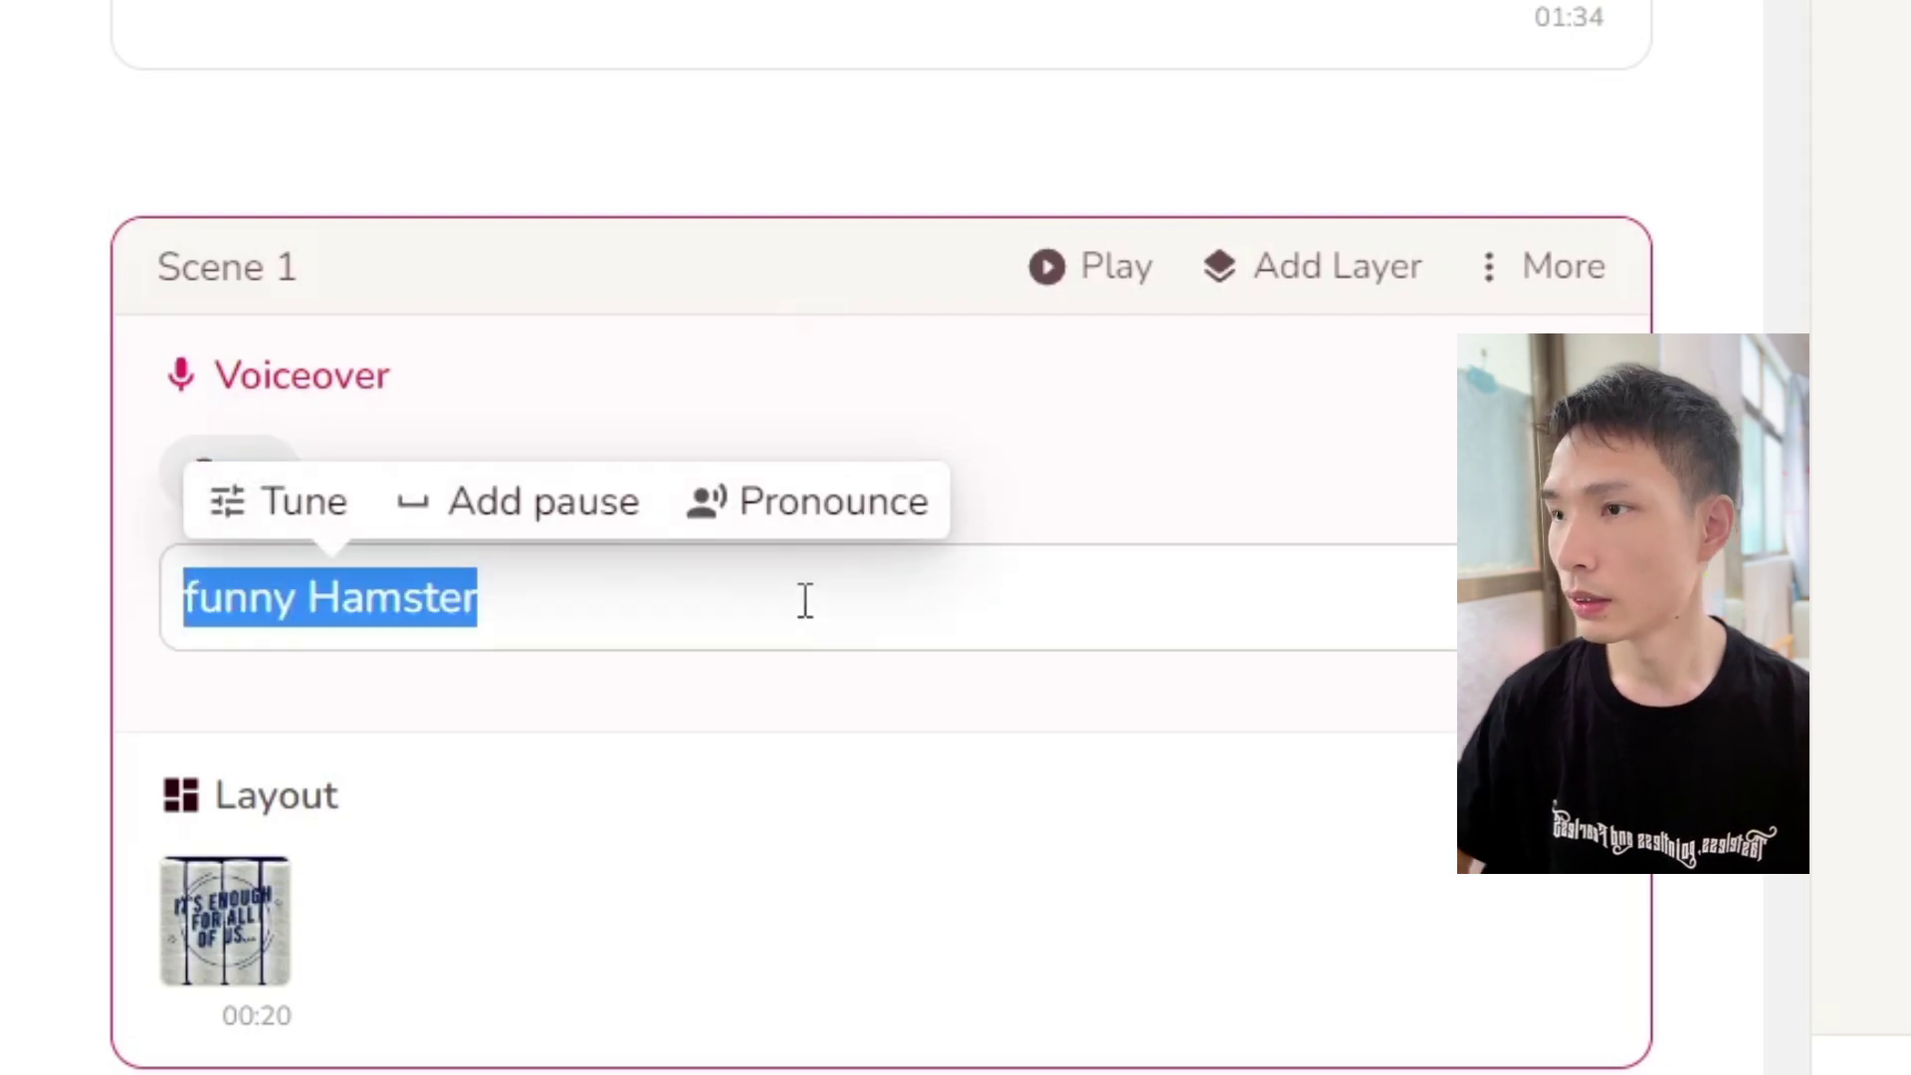
pyautogui.hotkey('ctrl', 'v')
# Open the media picker for Scene 1's layout and search the stock library for "Hamster" videos.
pyautogui.click(244, 923)
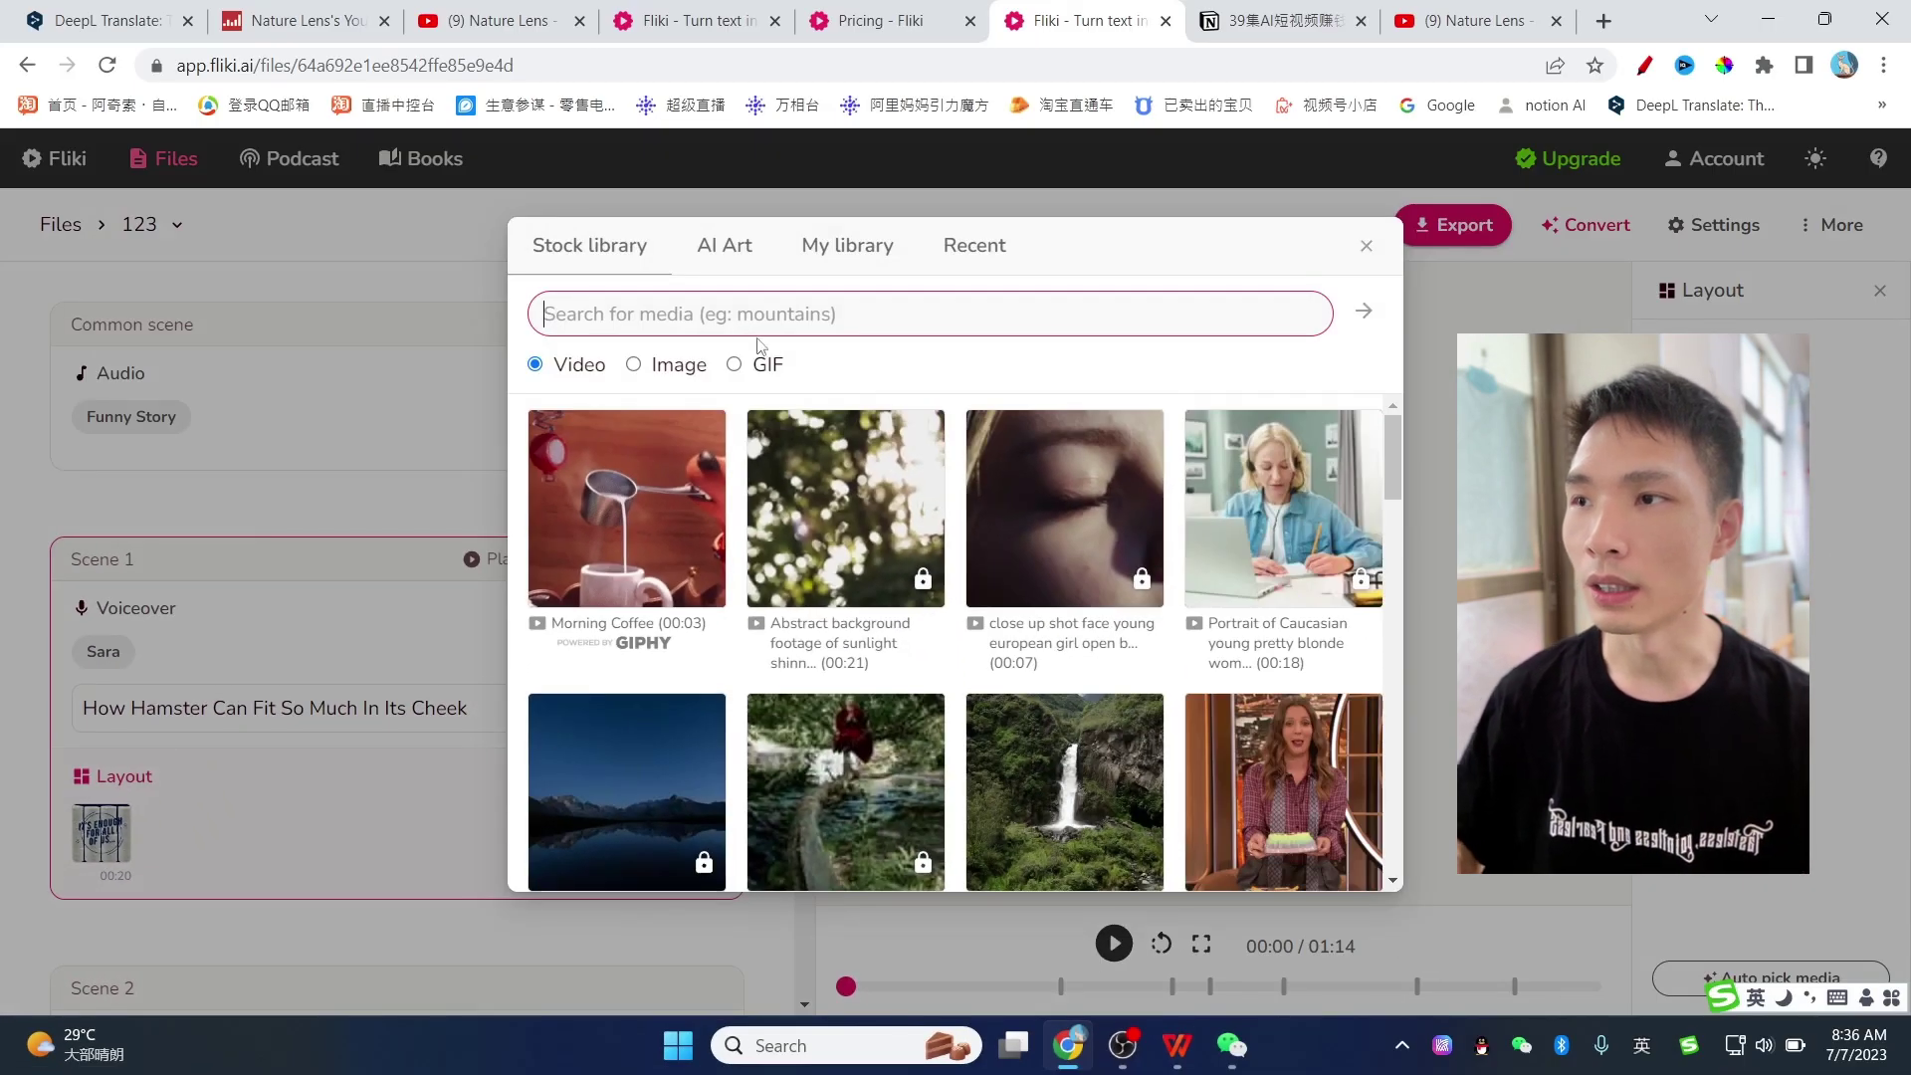
pyautogui.hotkey('ctrl', 'v')
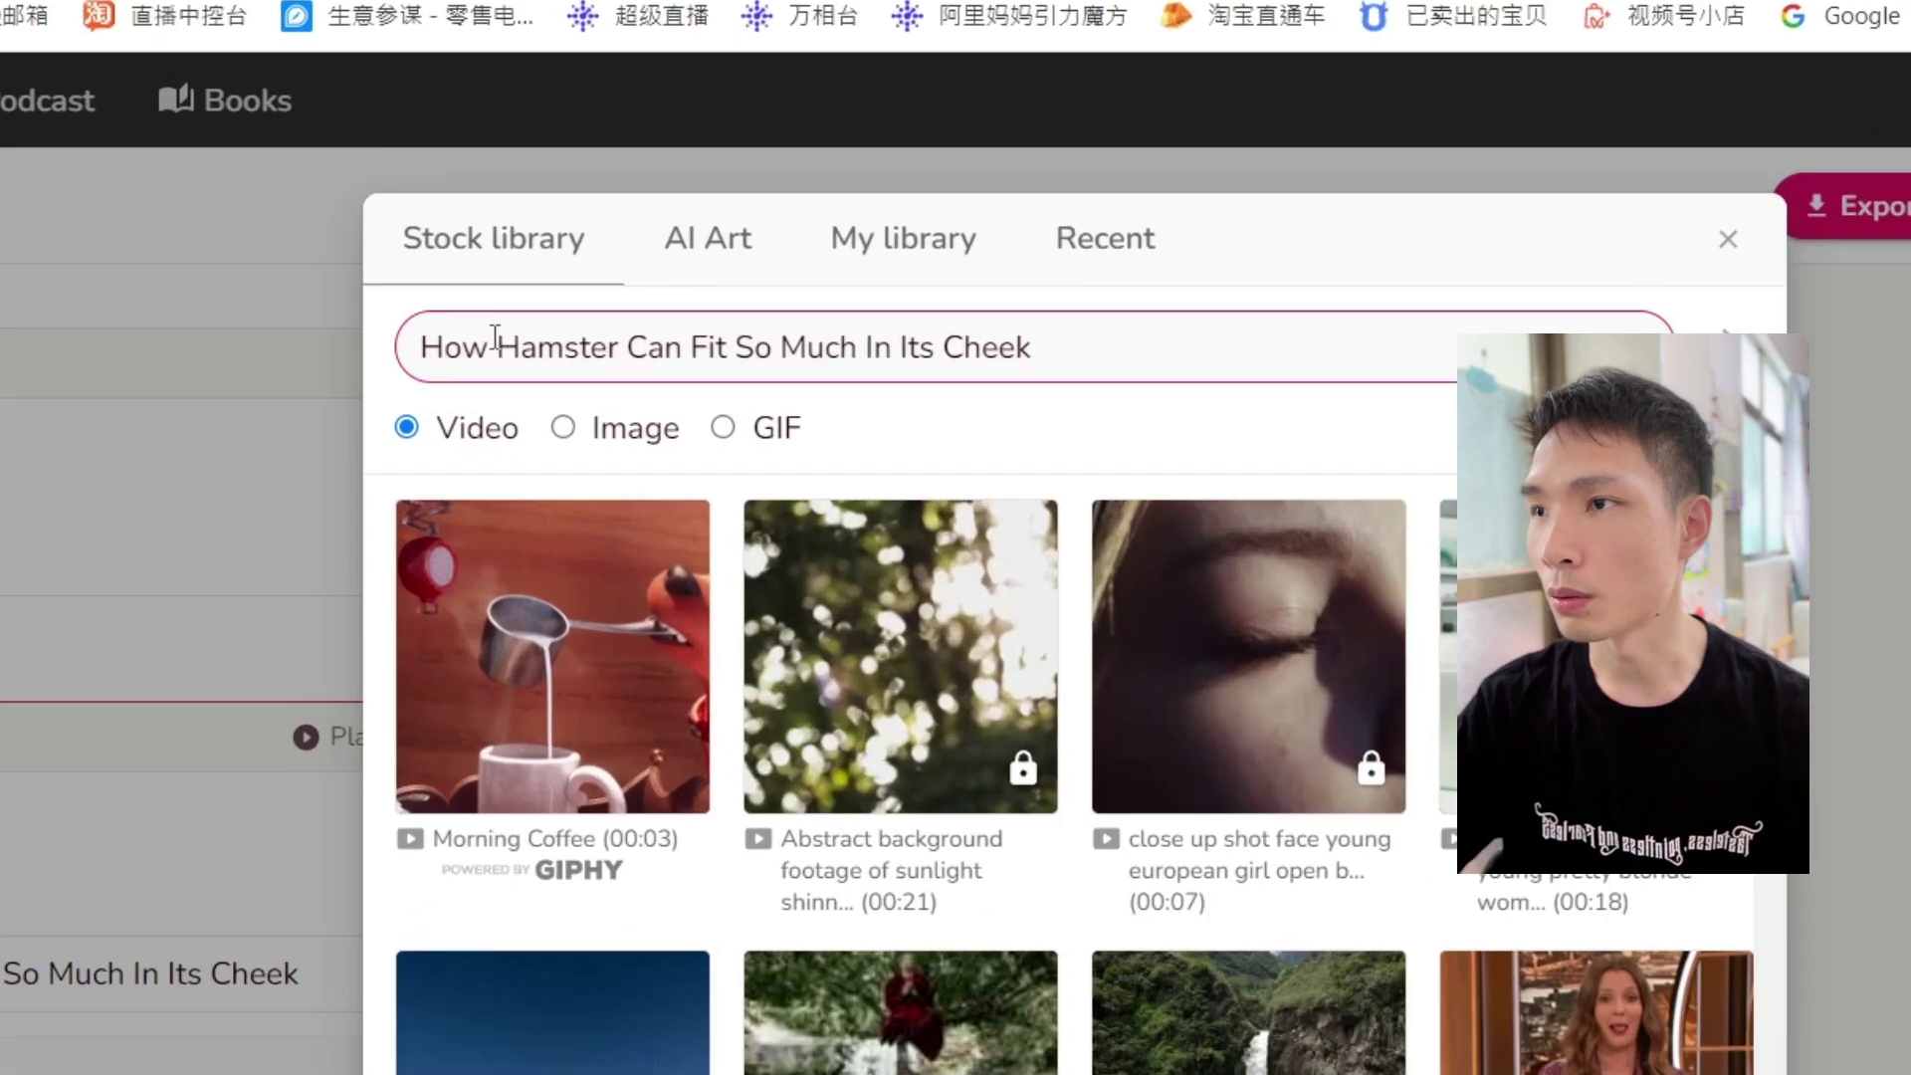
pyautogui.hotkey('shift', 'Home')
pyautogui.press('BackSpace')
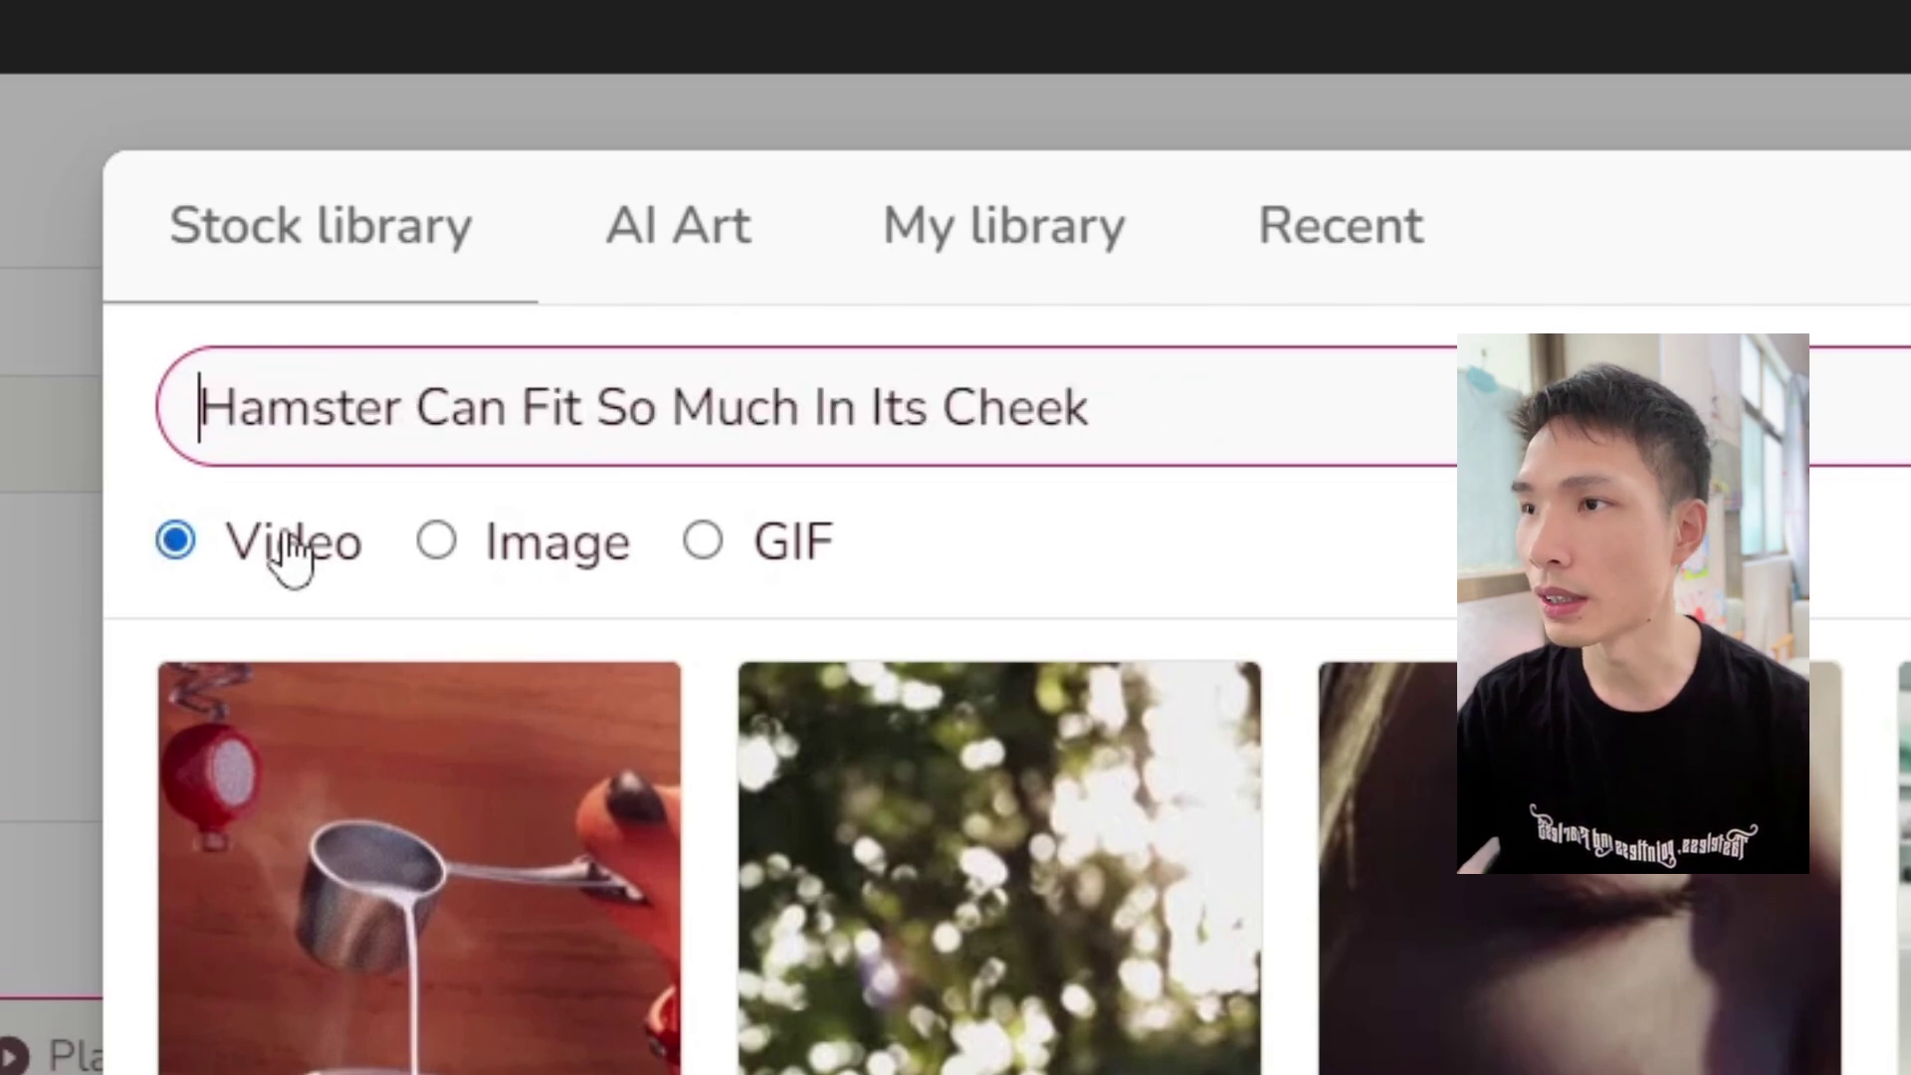
pyautogui.moveTo(401, 433); pyautogui.dragTo(1319, 407)
pyautogui.press('BackSpace')
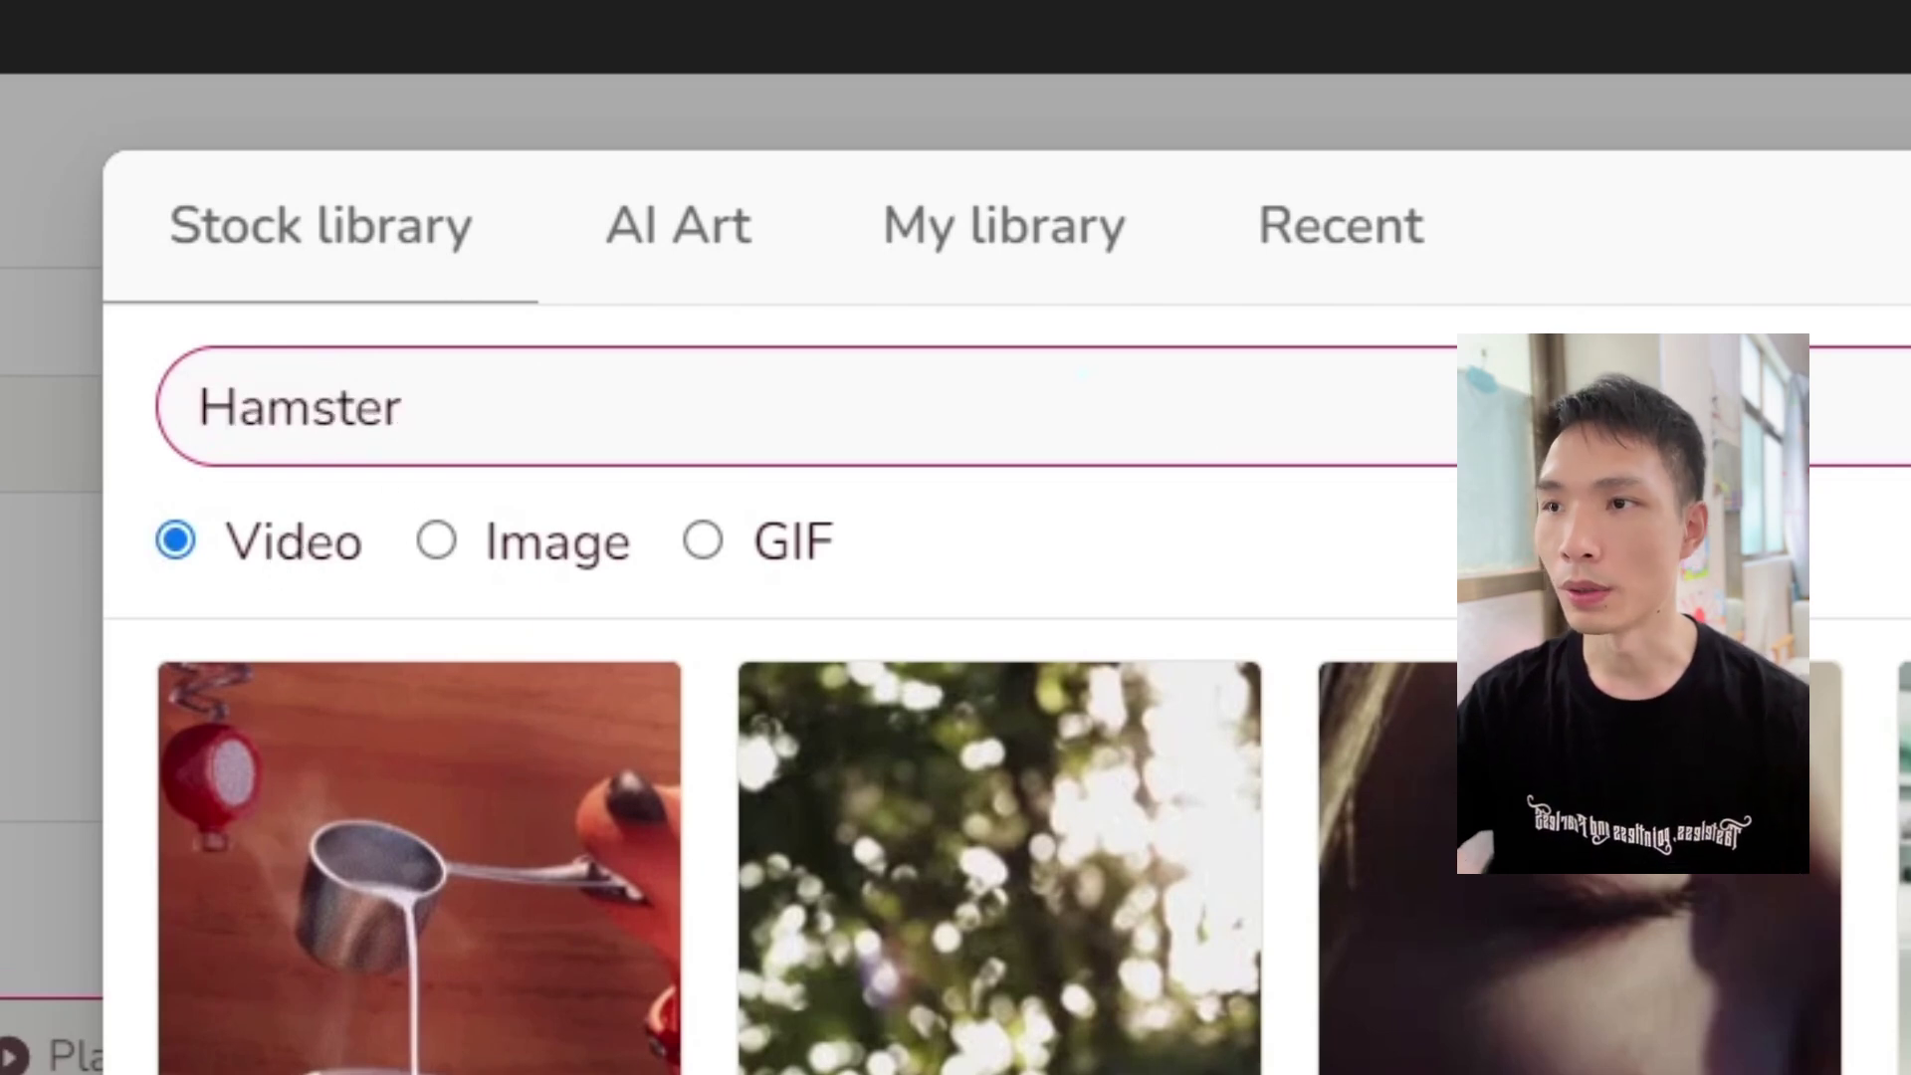
pyautogui.press('Return')
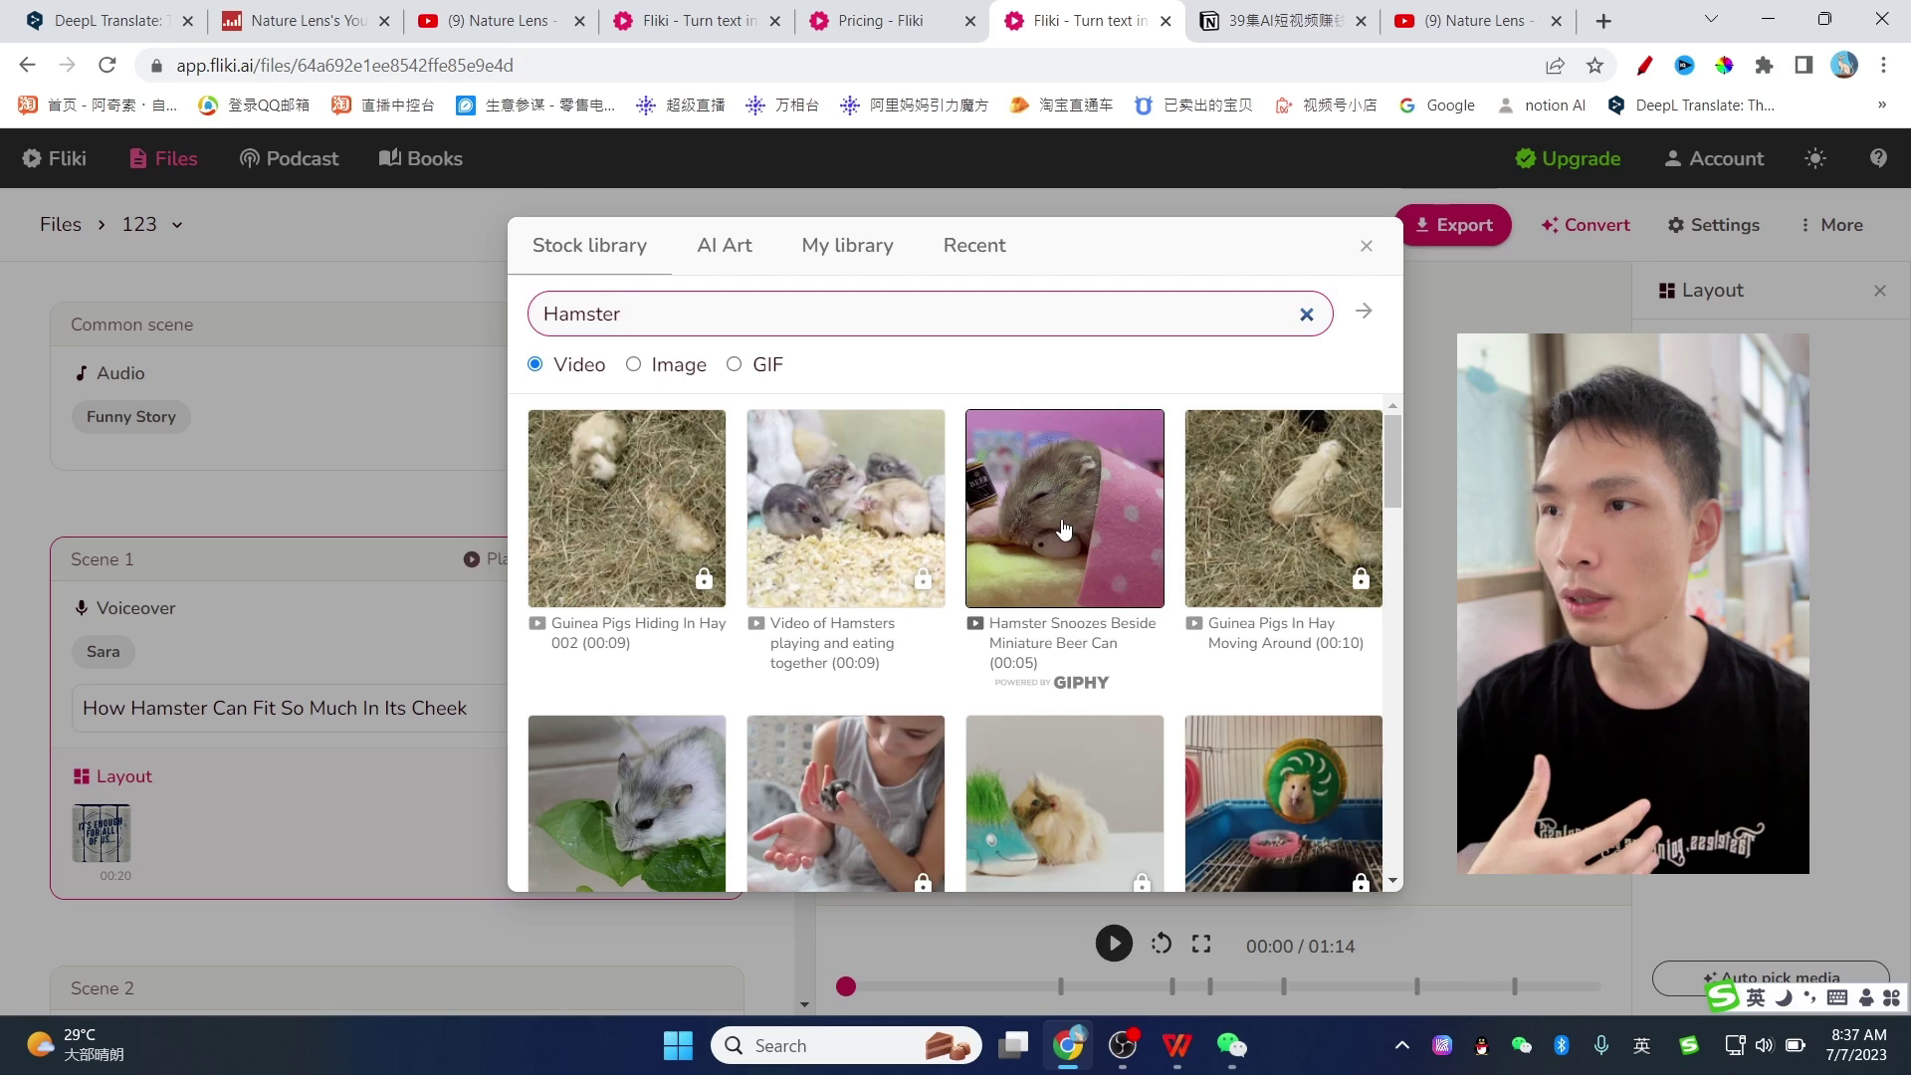
# Look through the stock hamster videos and use the 18-second clip of a hamster on green leaves as Scene 1's layout.
pyautogui.scroll(-1, 995, 567)
pyautogui.scroll(1, 896, 617)
pyautogui.scroll(-2, 819, 674)
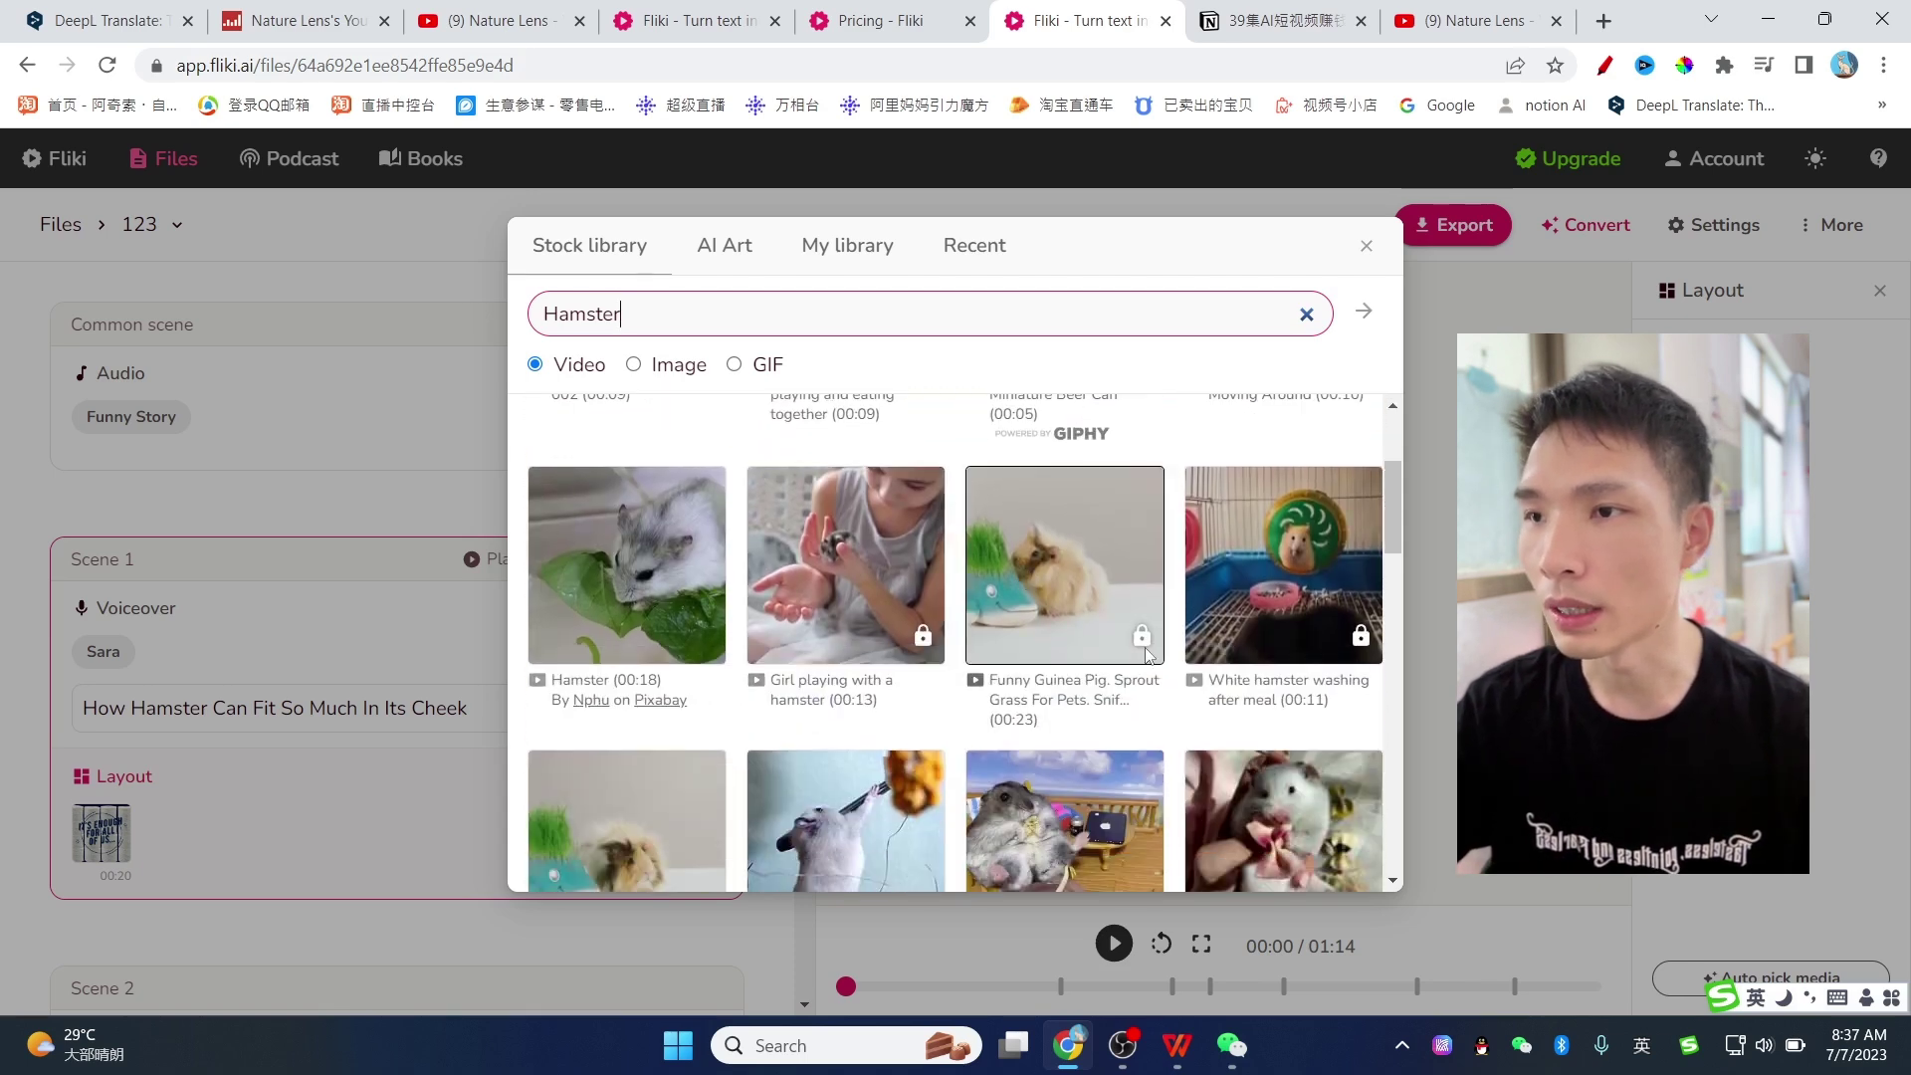
pyautogui.click(658, 585)
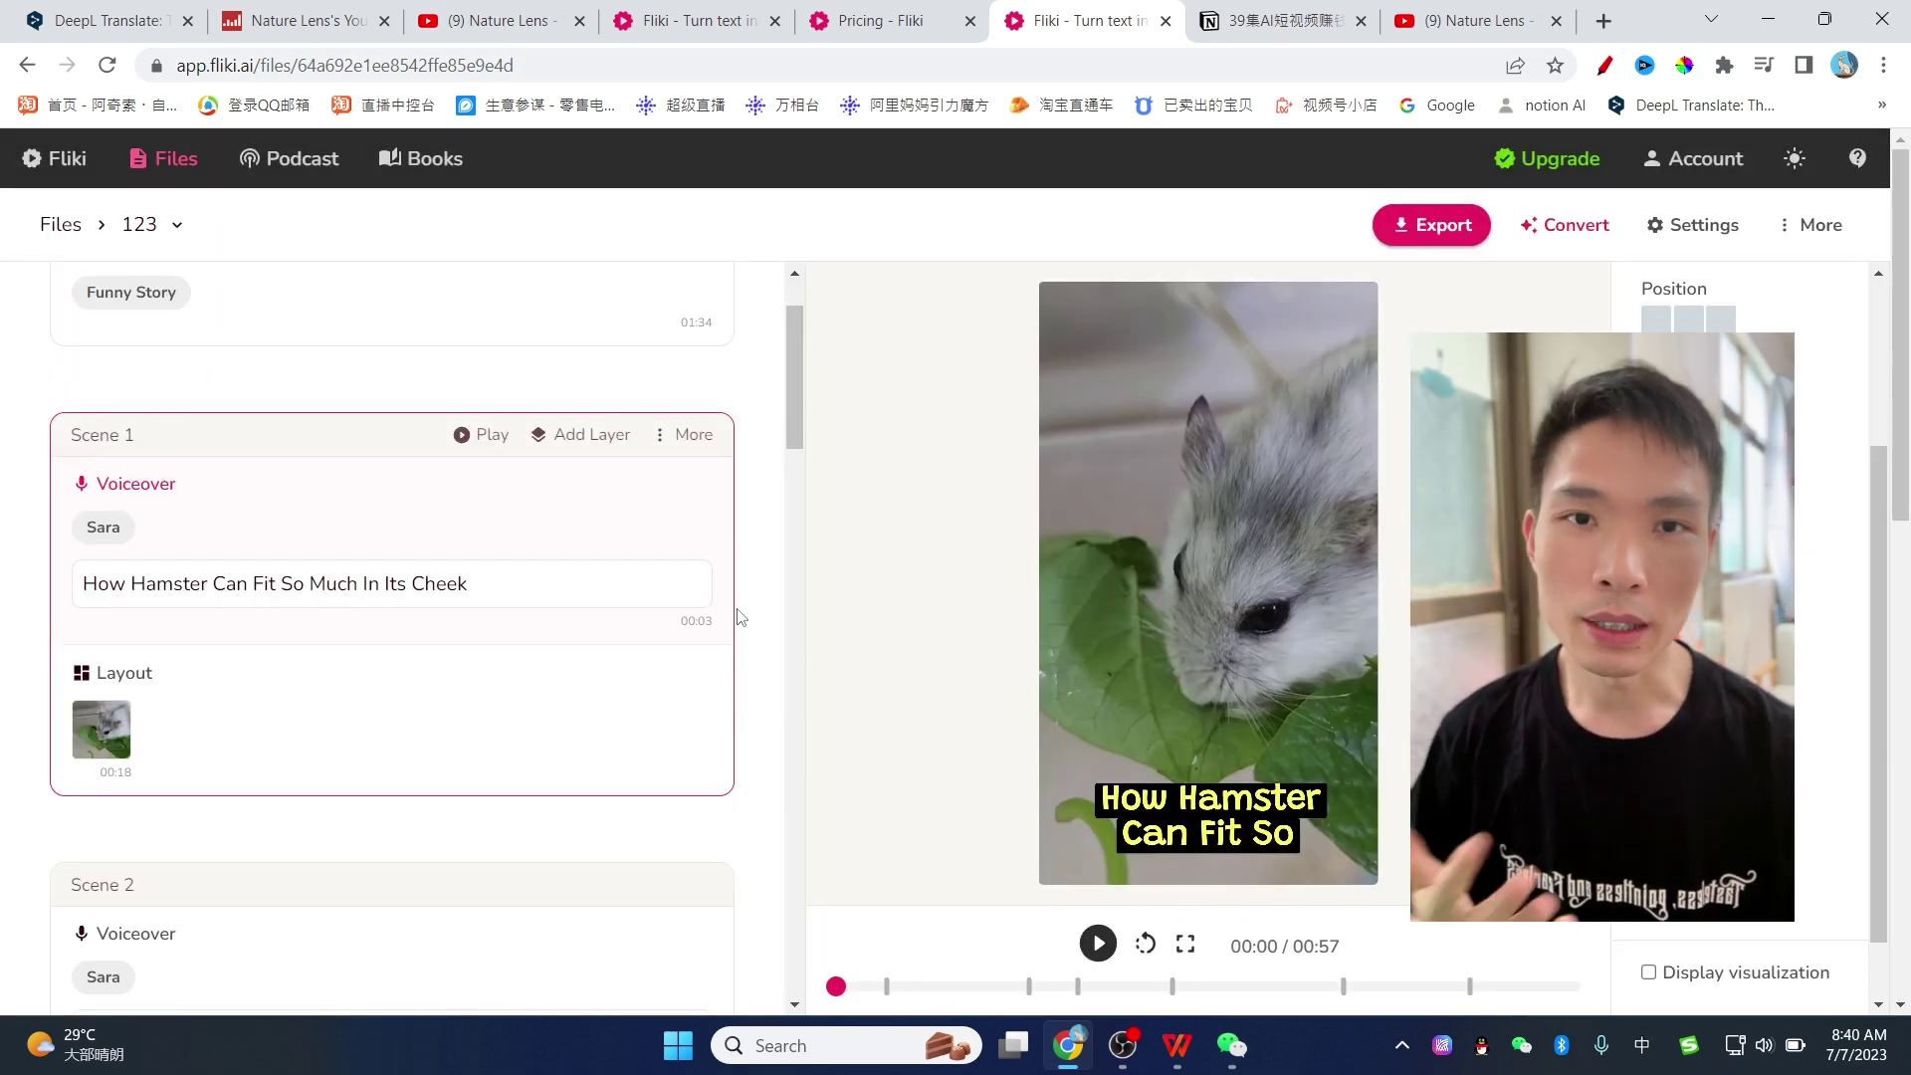
# Delete the "How Hamster Can Fit So Much In Its Cheek" voiceover from Scene 1.
pyautogui.moveTo(503, 580); pyautogui.dragTo(61, 585)
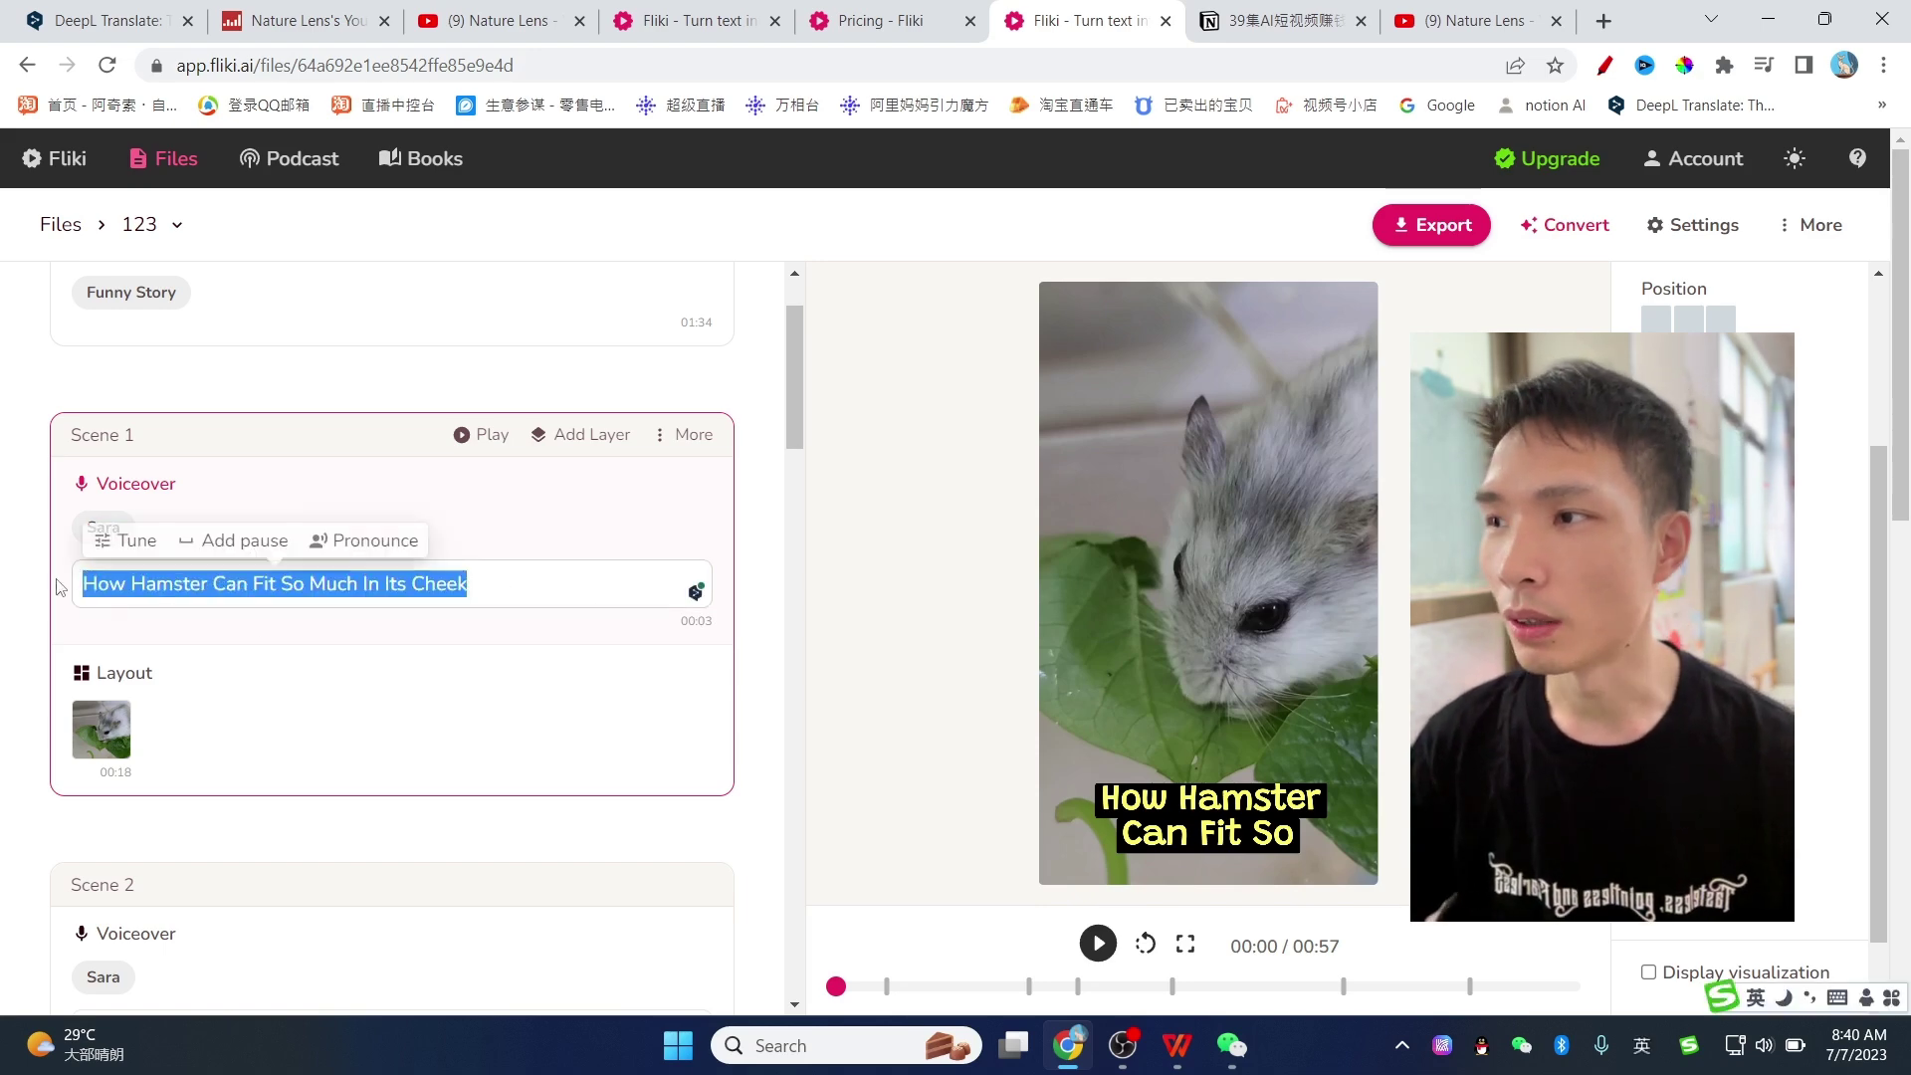
pyautogui.click(517, 593)
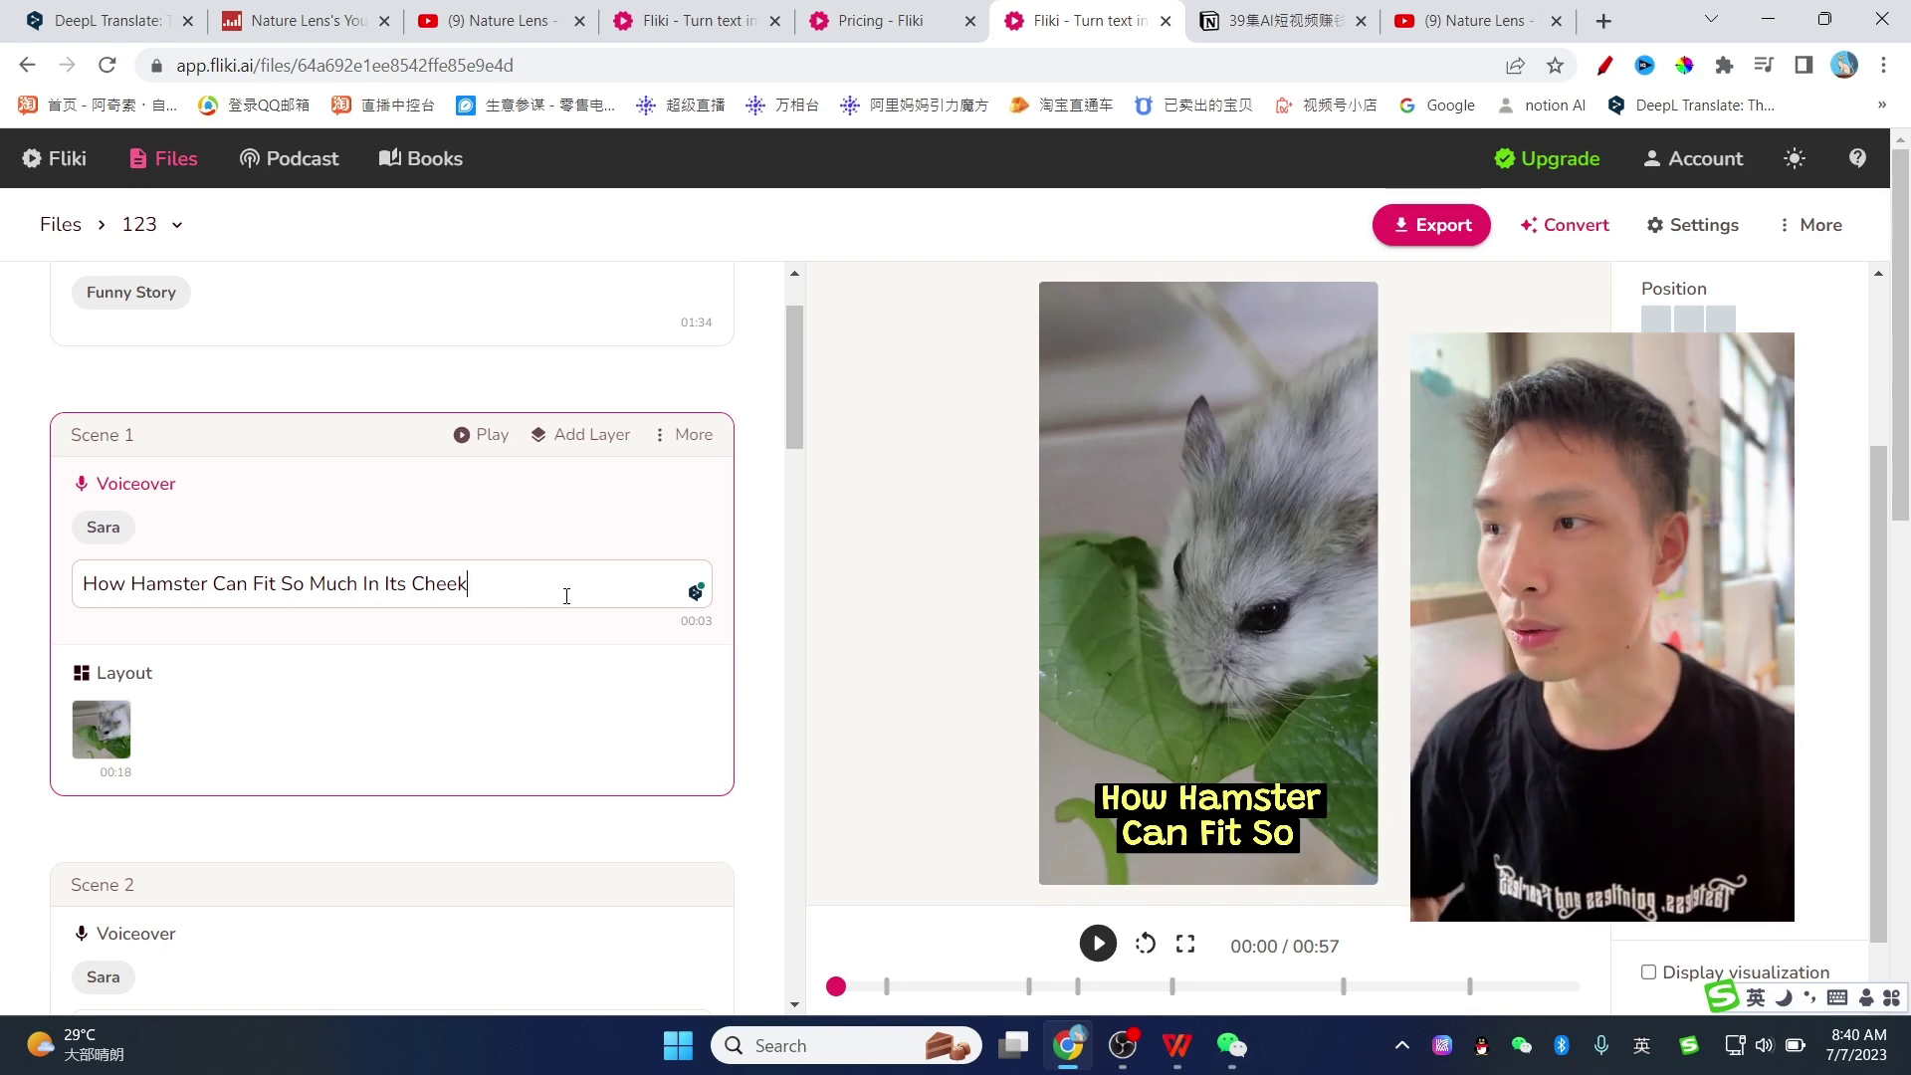
pyautogui.moveTo(517, 595); pyautogui.dragTo(78, 585)
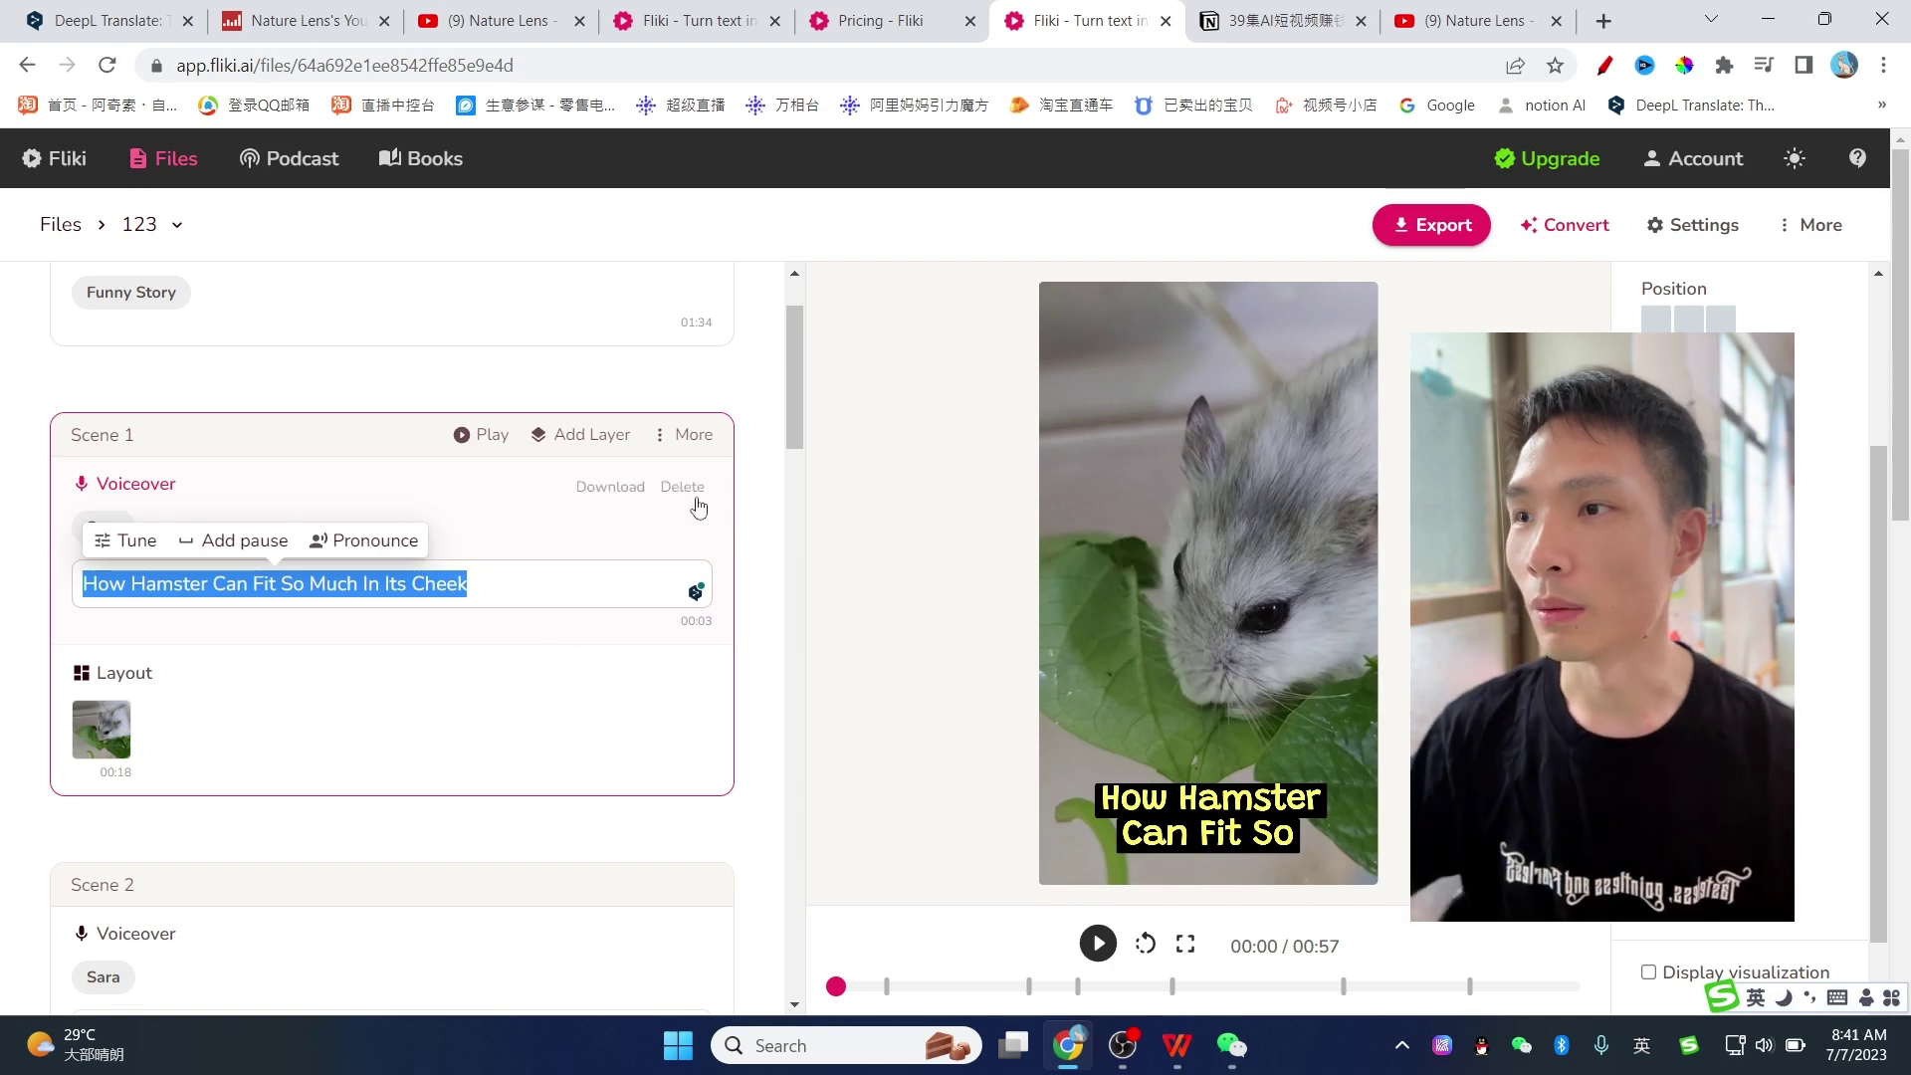
pyautogui.click(699, 488)
pyautogui.click(1081, 202)
# Generate a video from the idea "funny Hamster" with Short length and the Explainer style.
pyautogui.click(1575, 231)
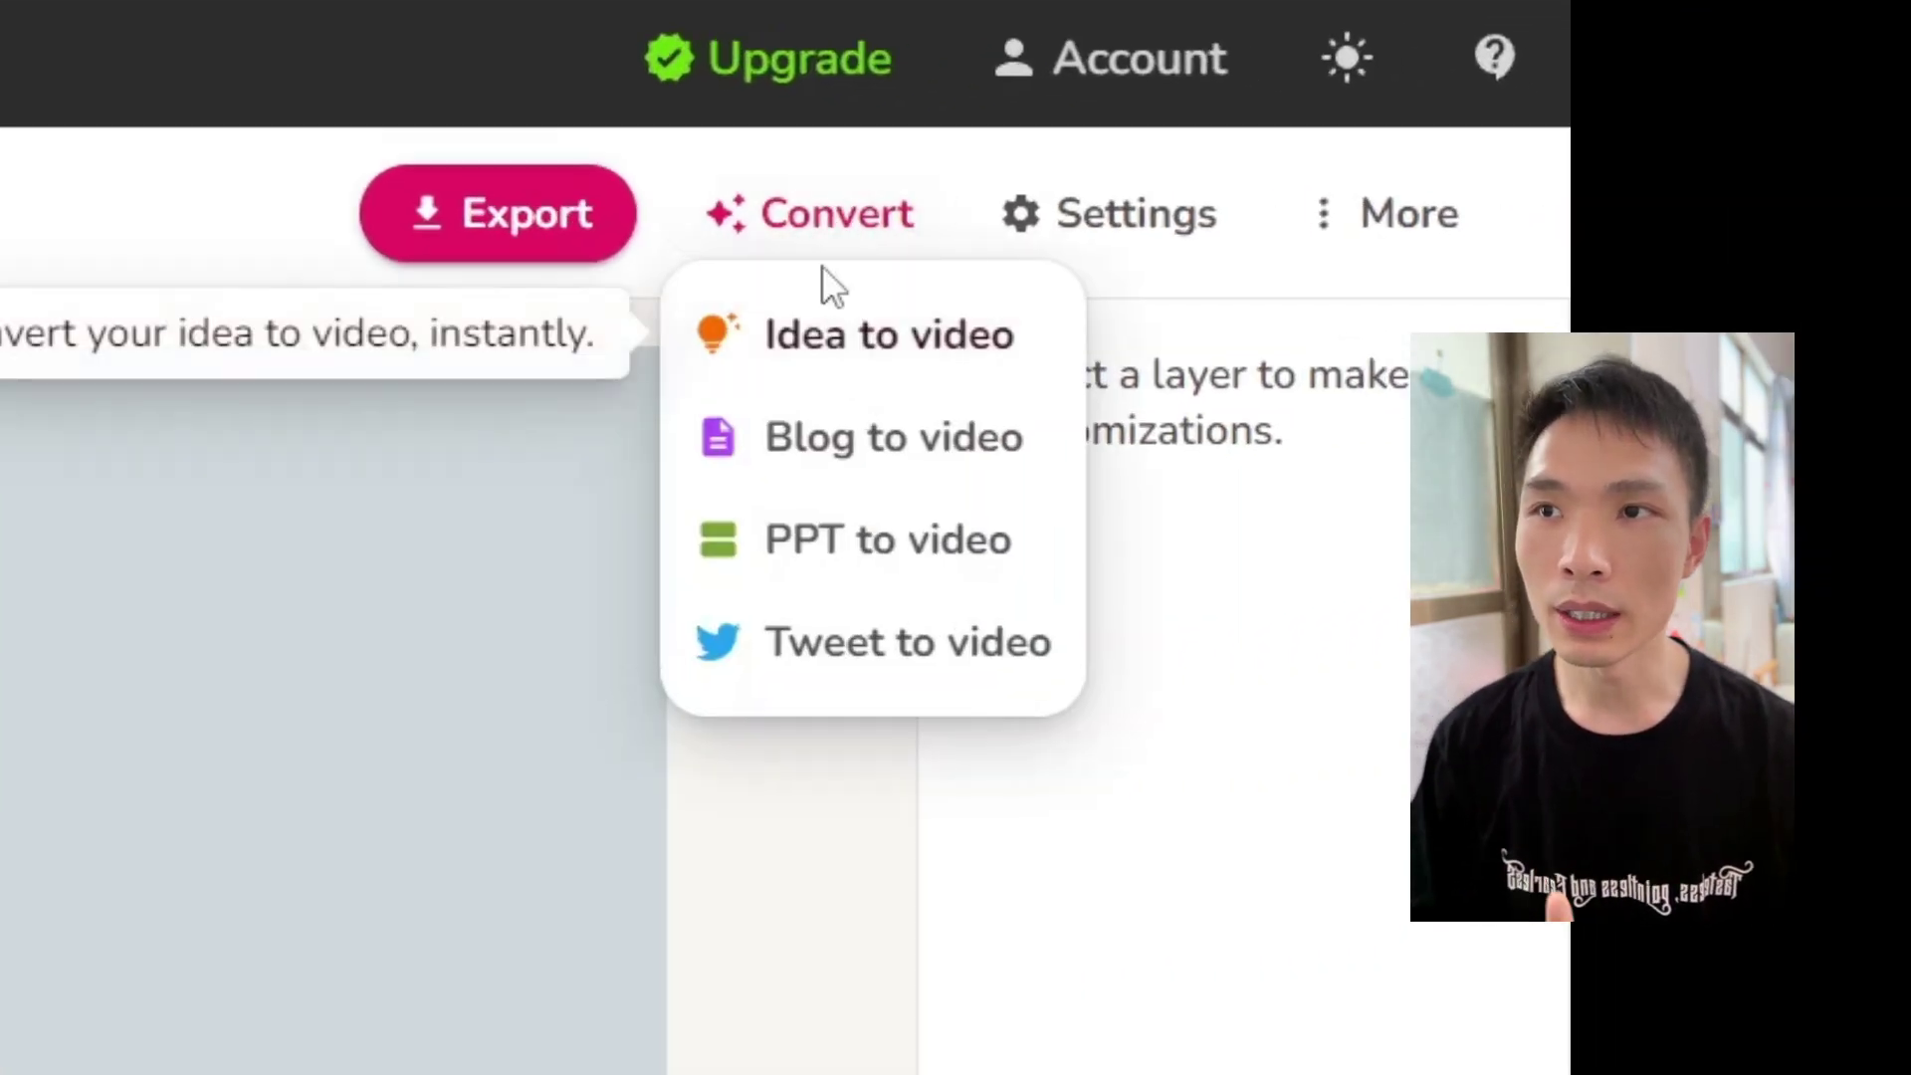
pyautogui.click(864, 370)
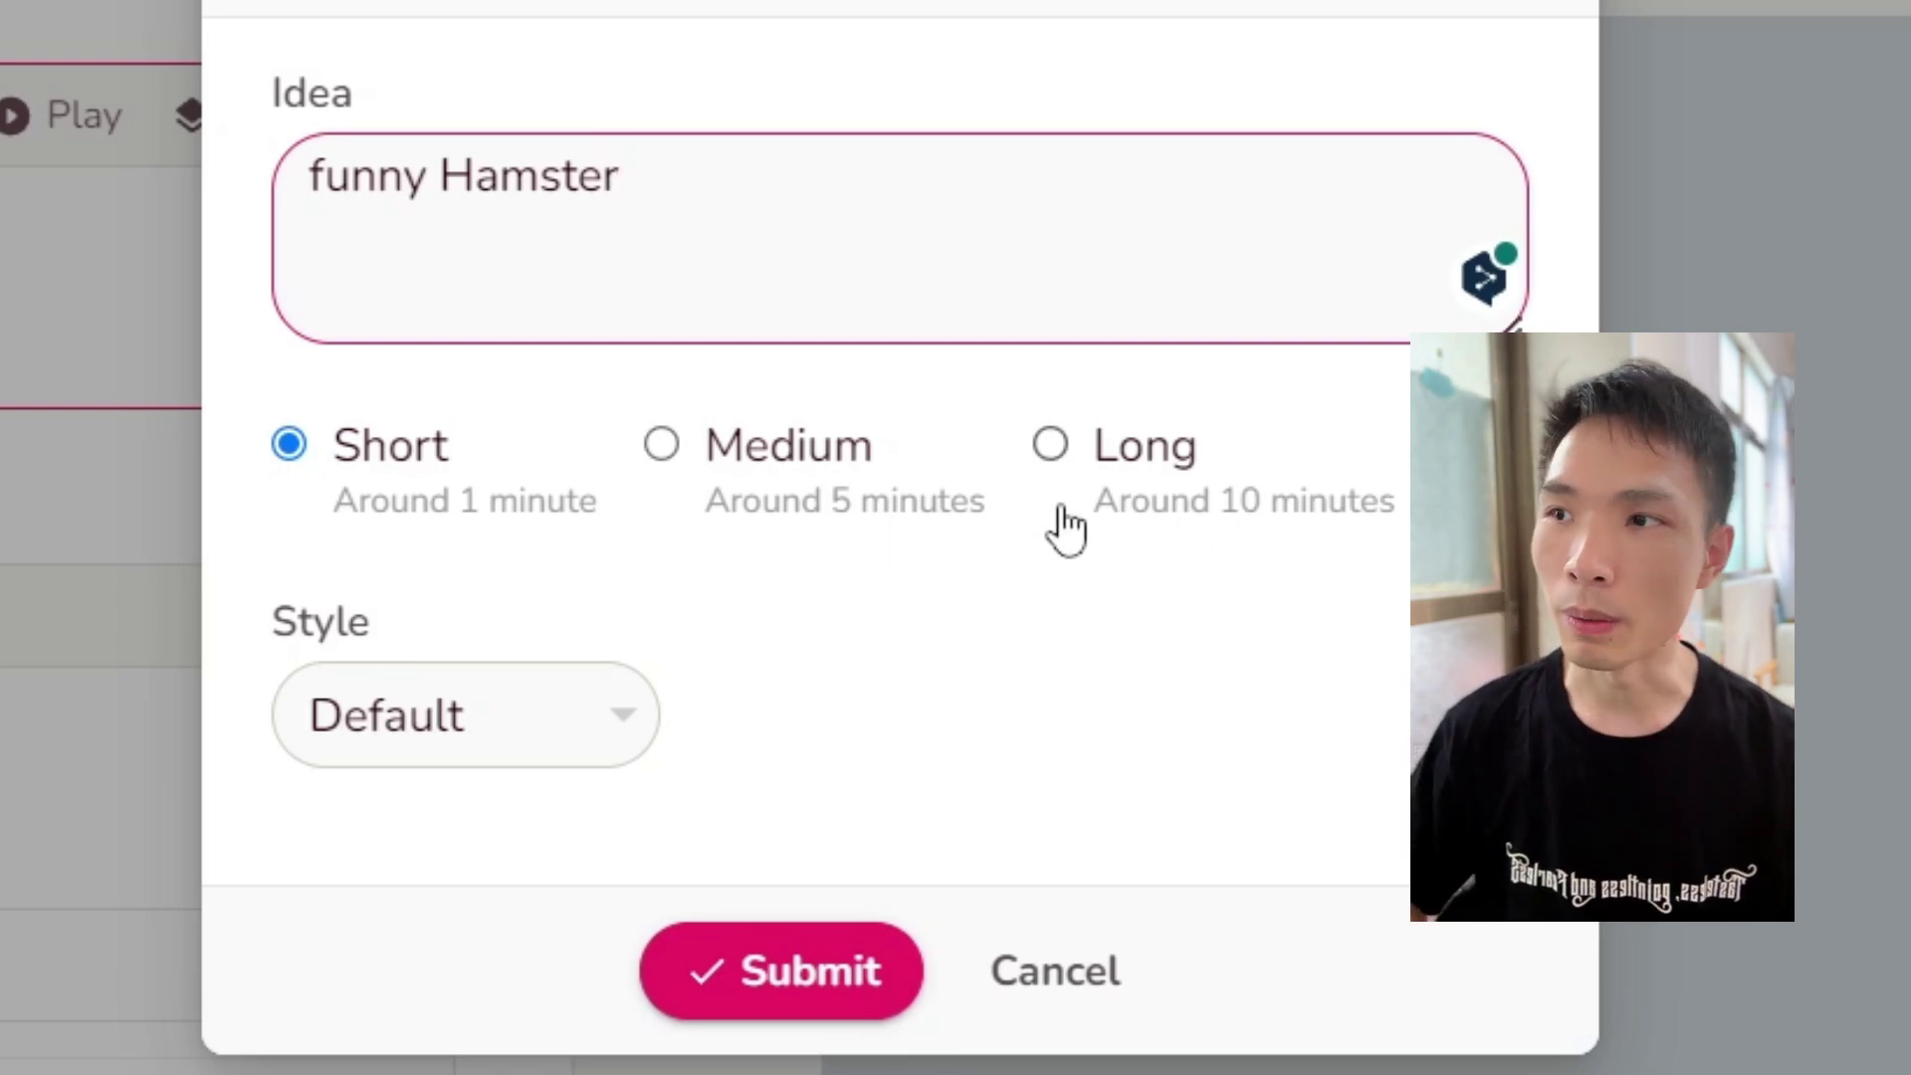
pyautogui.click(508, 707)
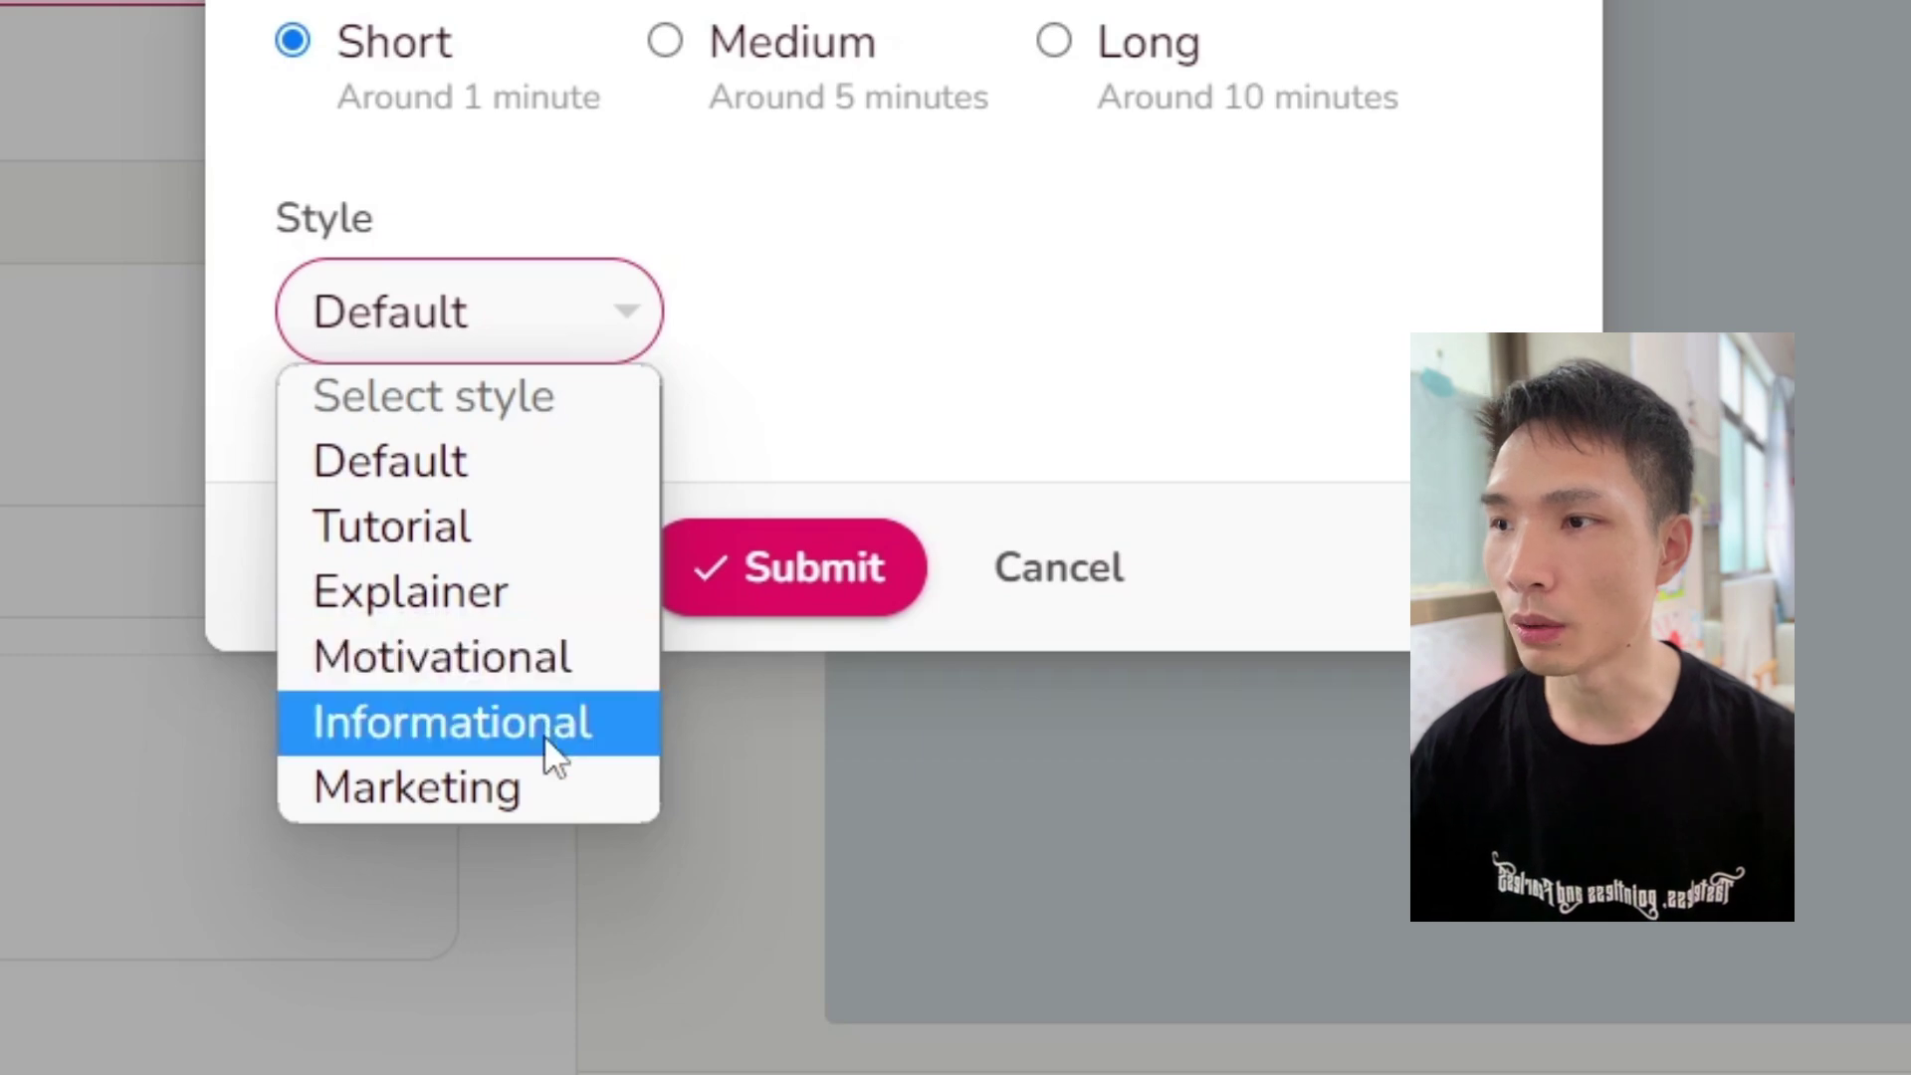
pyautogui.click(483, 588)
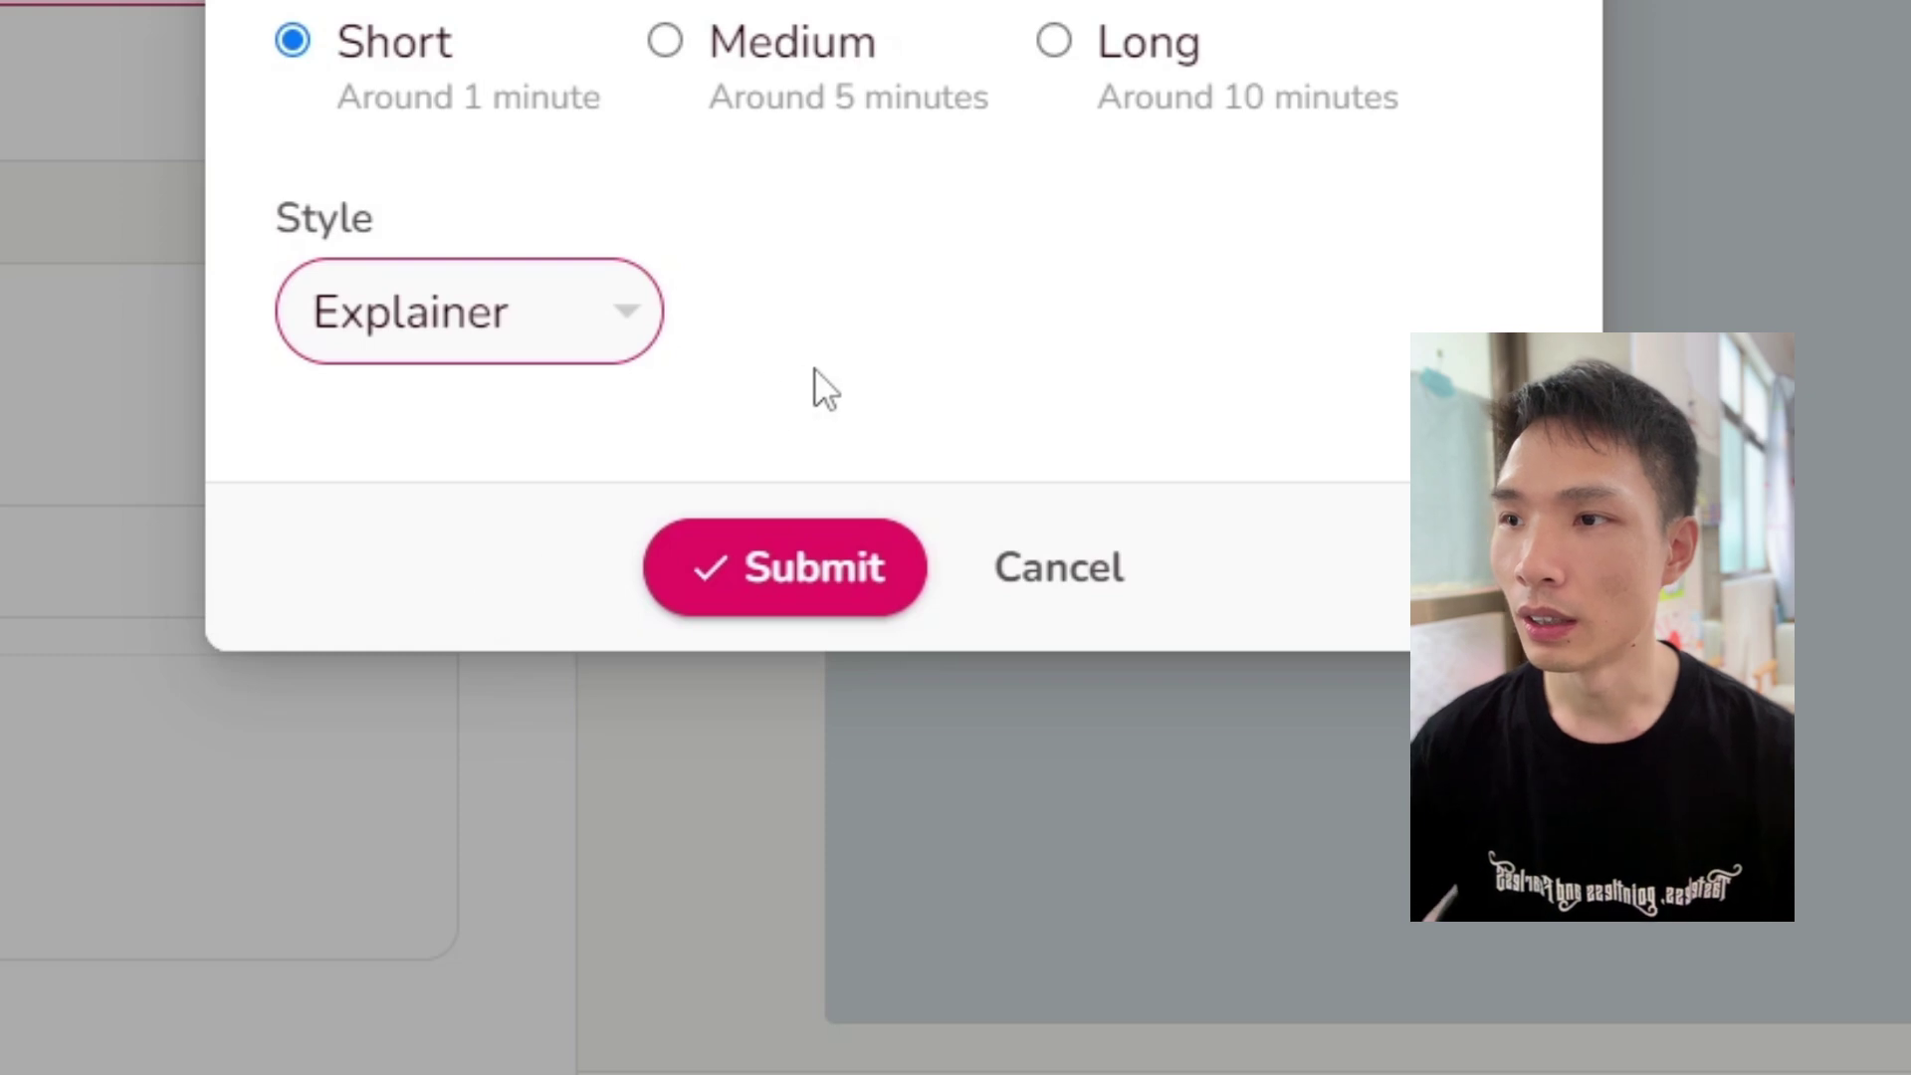
pyautogui.click(812, 573)
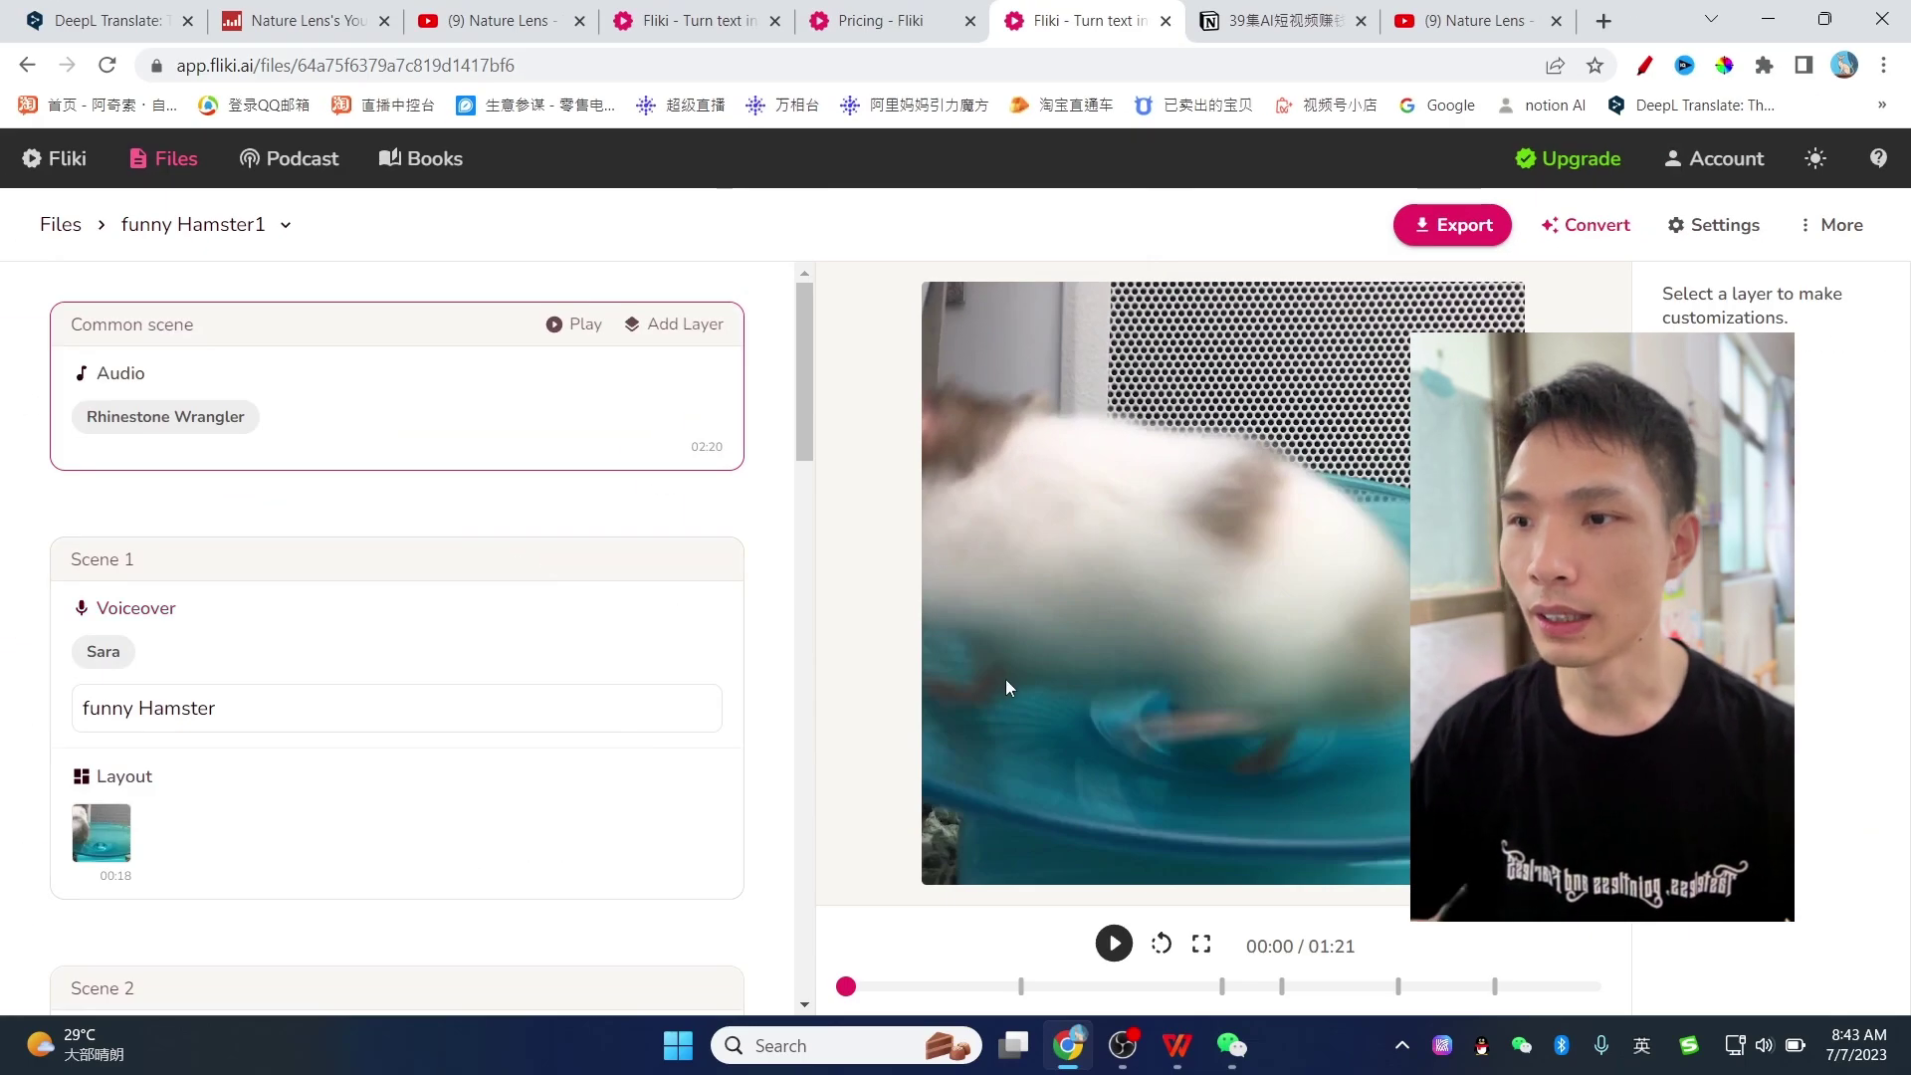
# Preview the generated hamster video and set its aspect ratio to Portrait (9:16).
pyautogui.click(1116, 945)
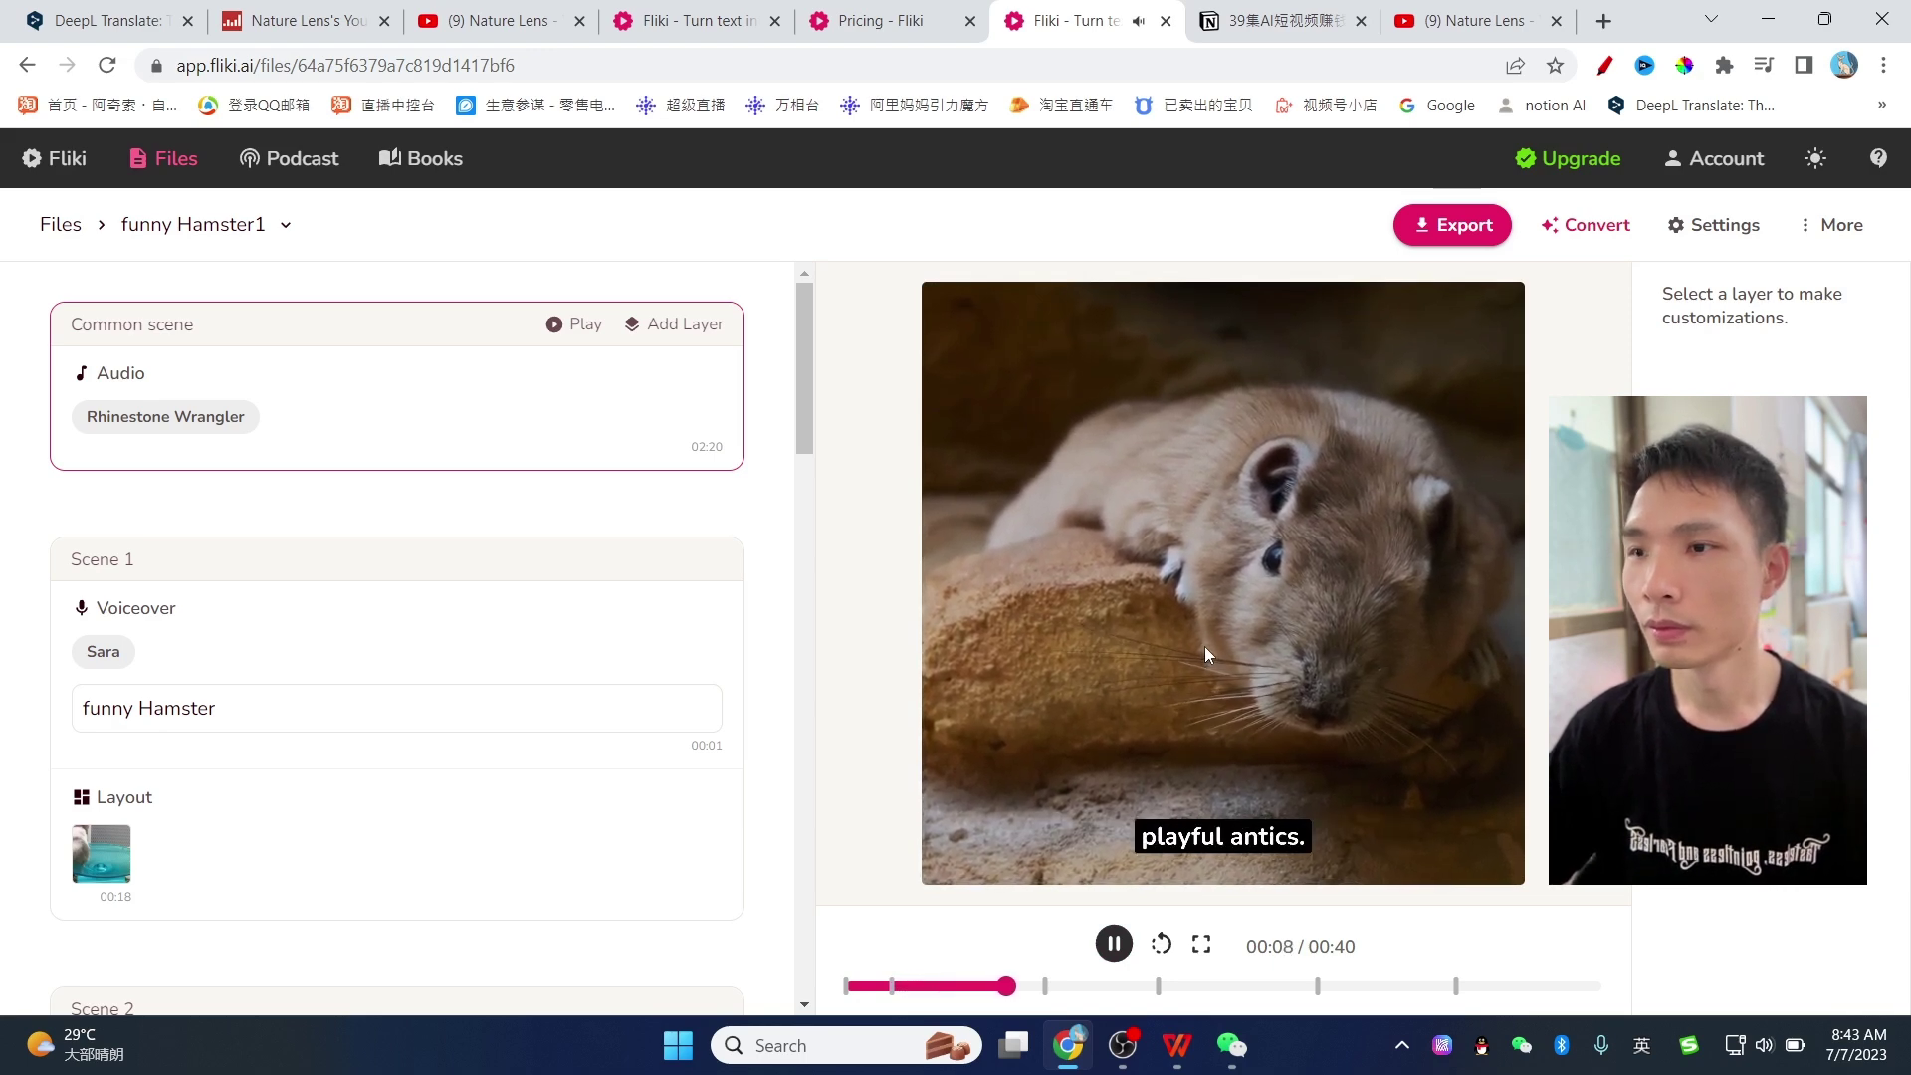
pyautogui.click(1107, 952)
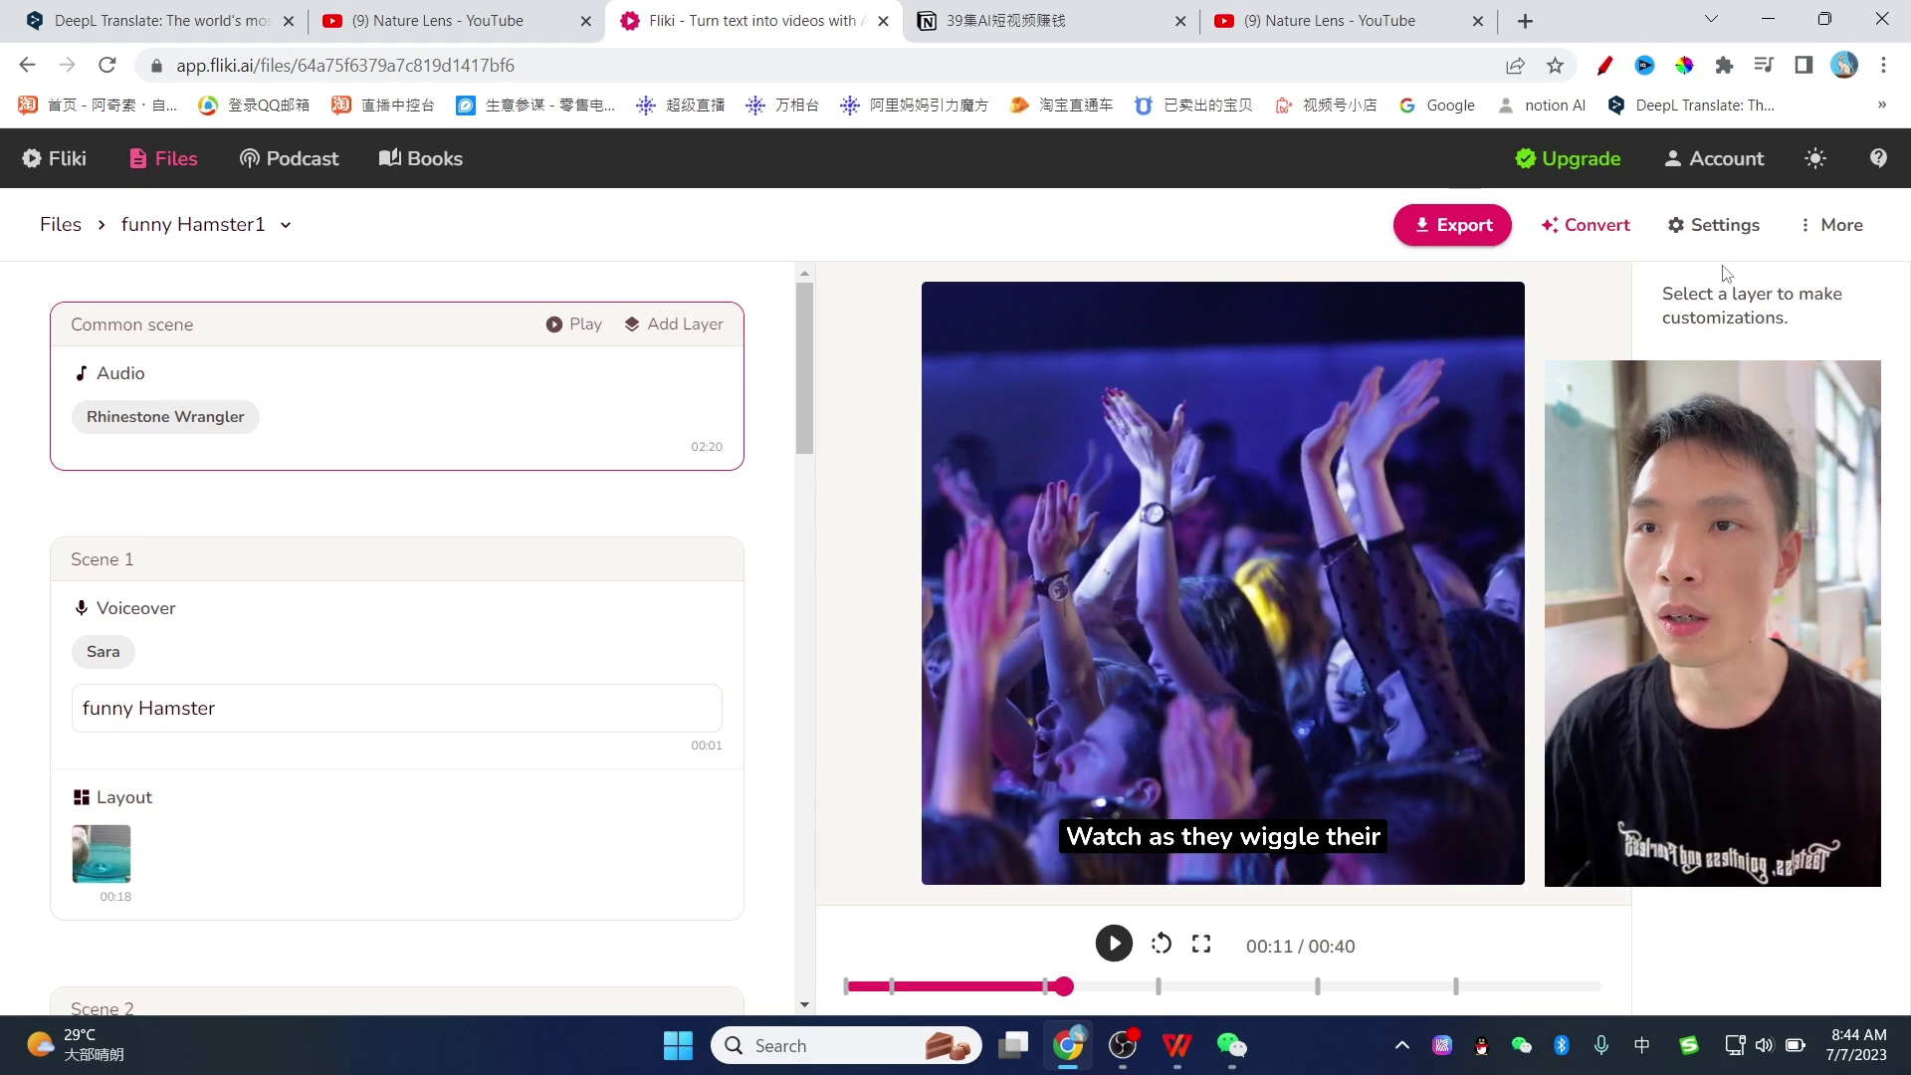
pyautogui.click(1721, 229)
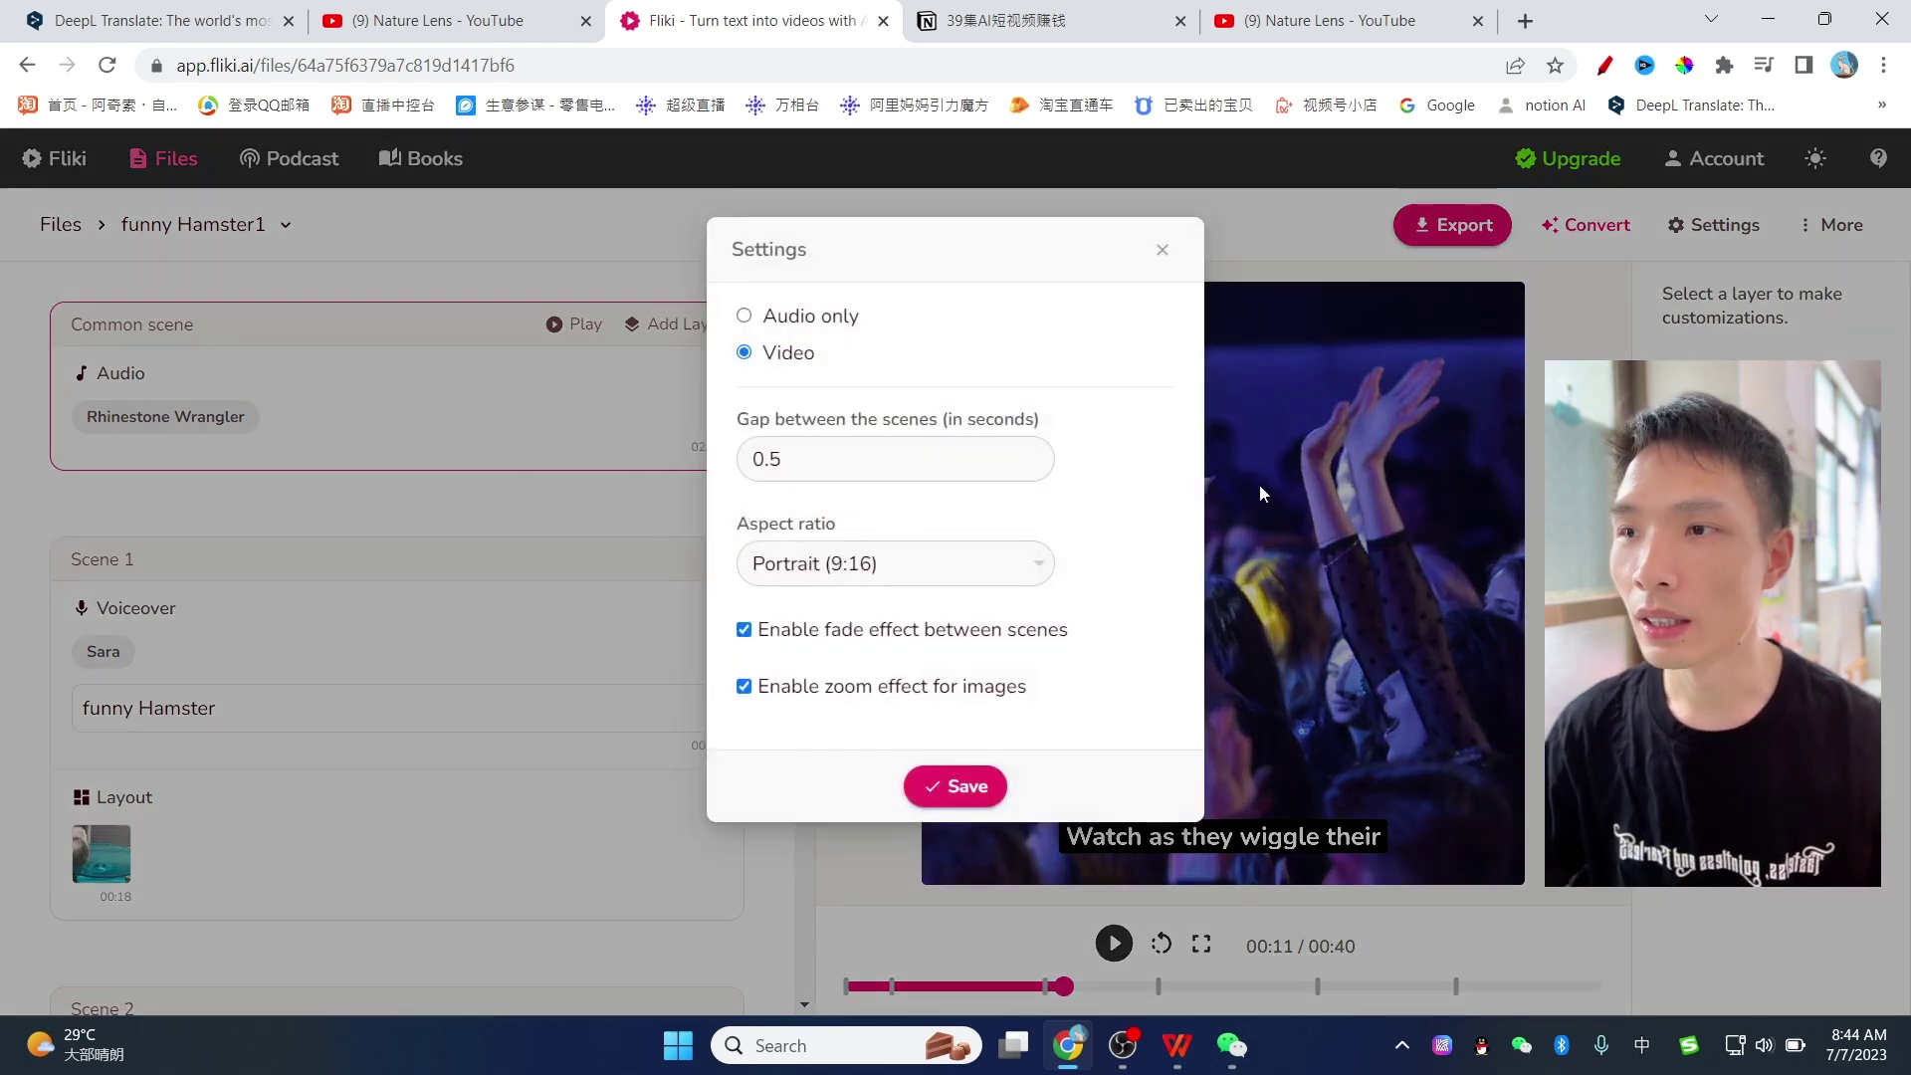
pyautogui.click(895, 563)
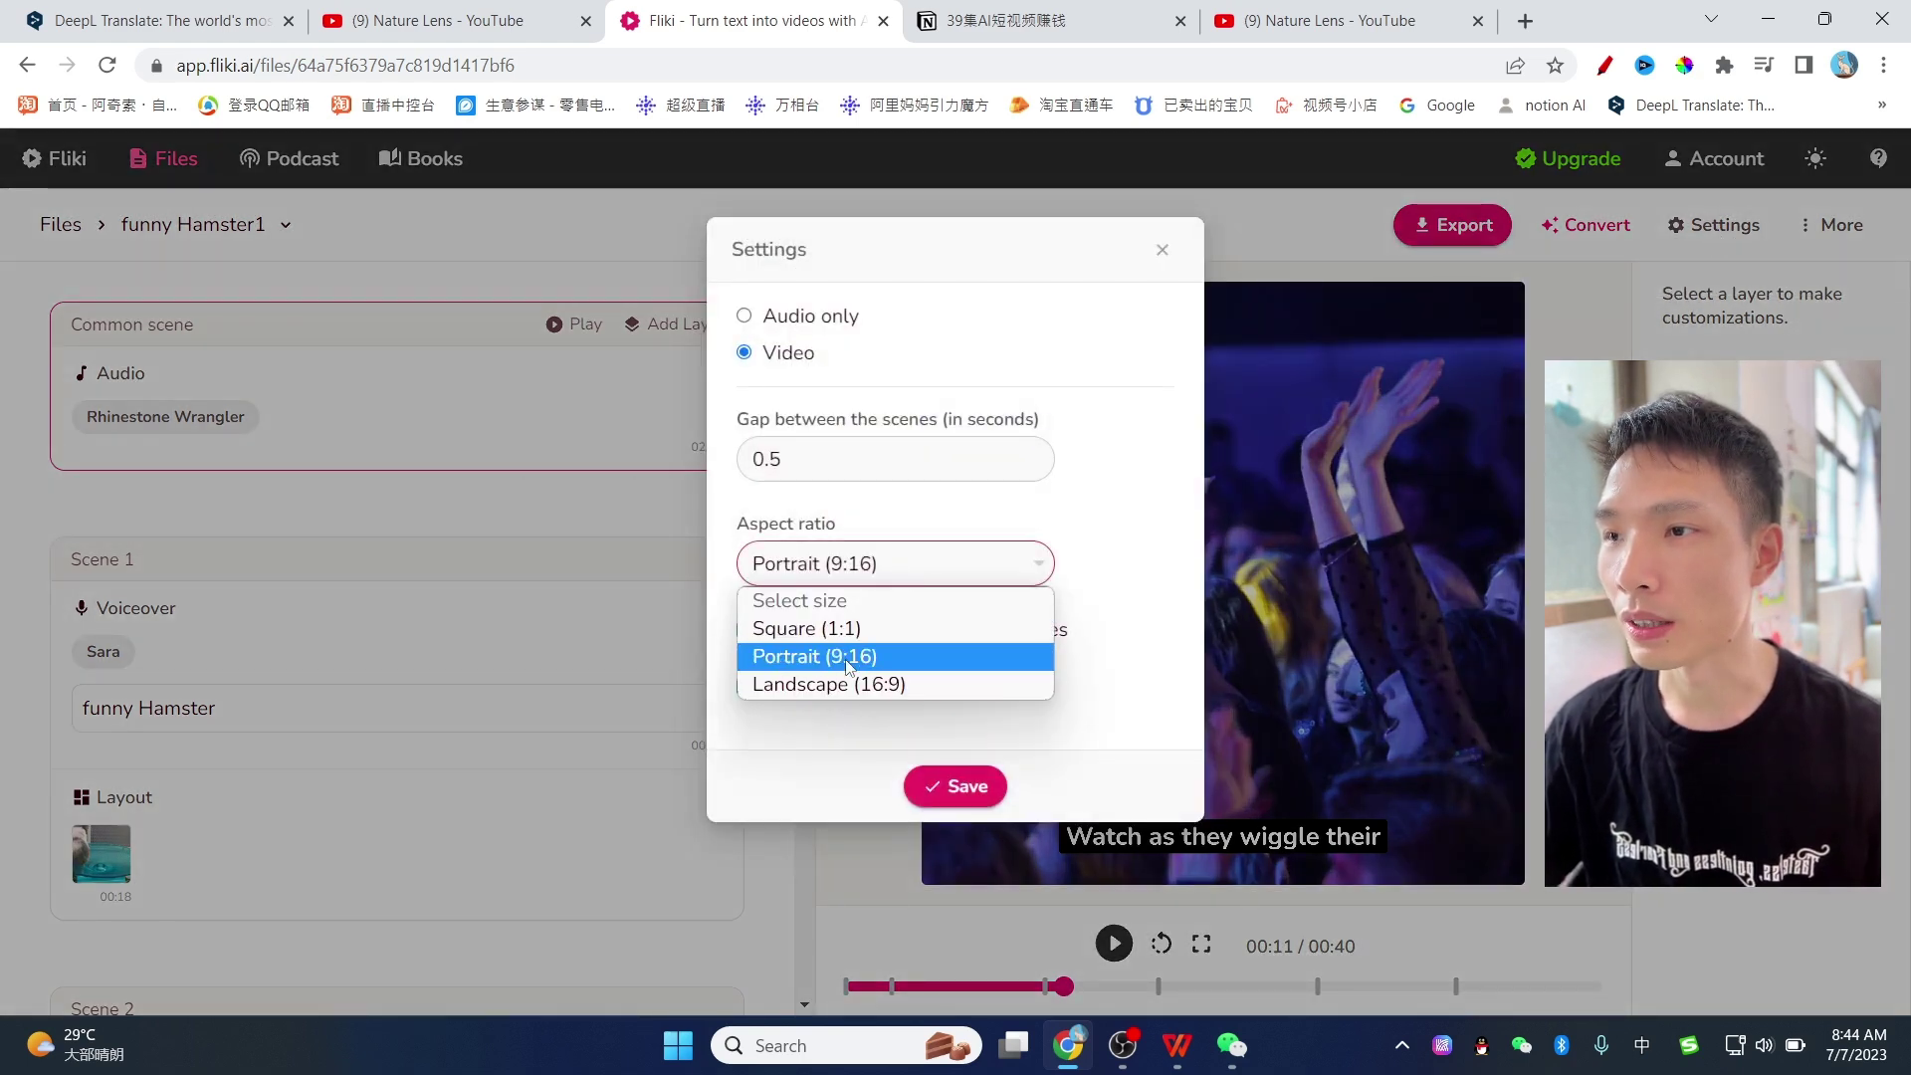
pyautogui.click(848, 657)
pyautogui.click(961, 786)
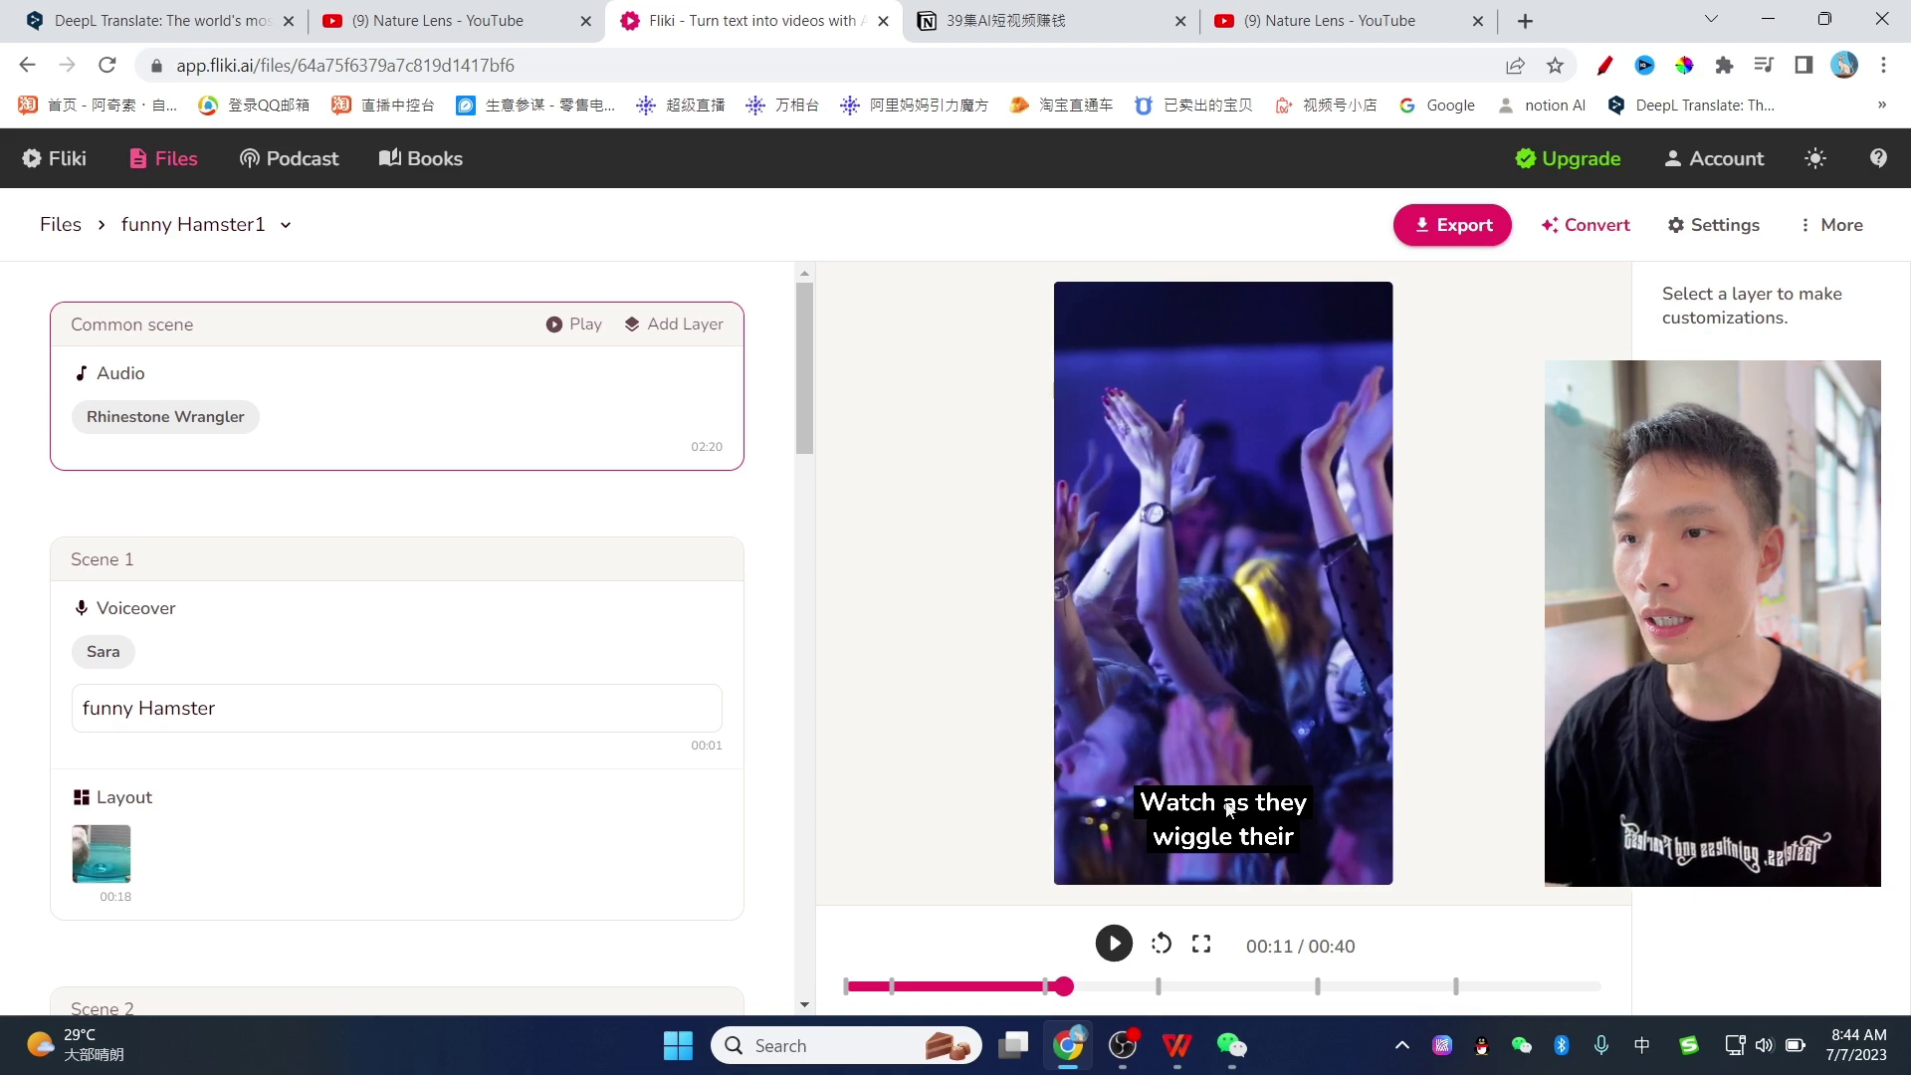
# Preview the portrait video, try several subtitle positions for Scene 2's voiceover and place the subtitle in the middle centre.
pyautogui.click(1240, 767)
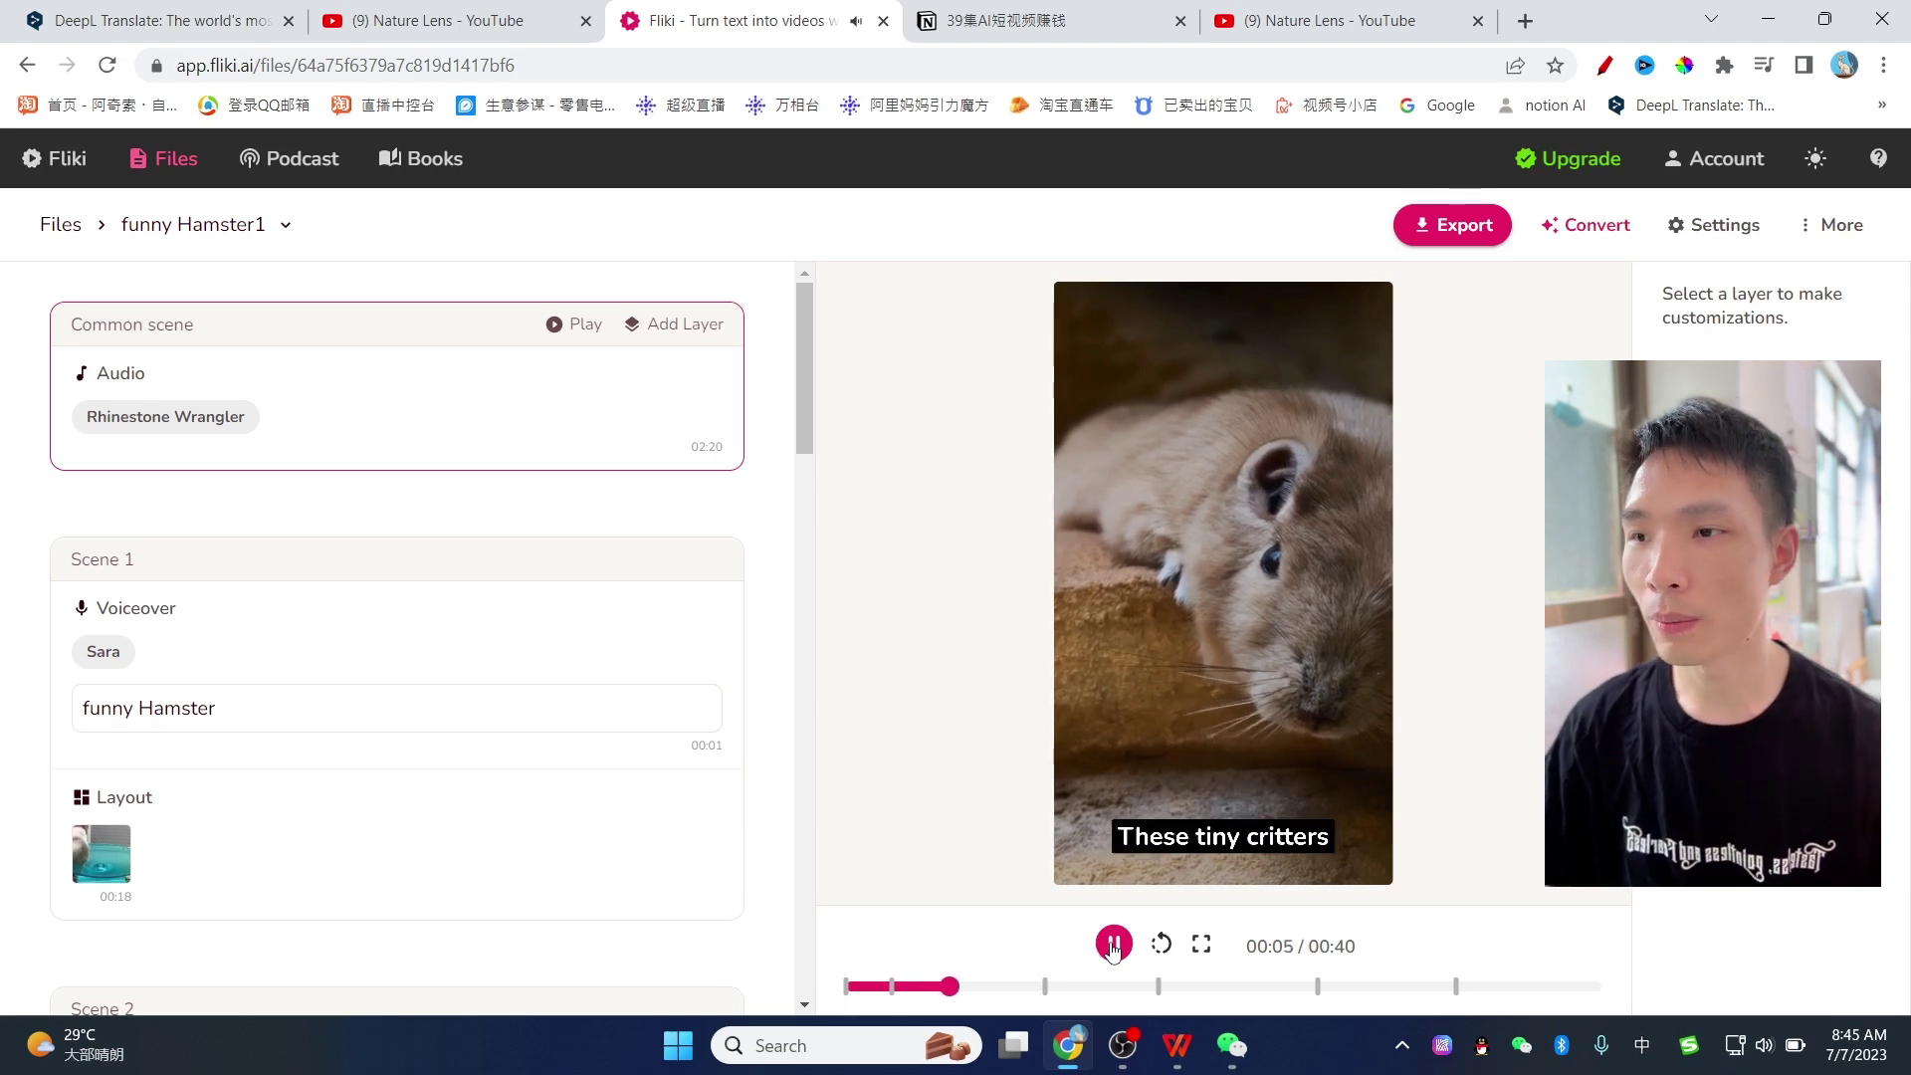
pyautogui.click(1112, 946)
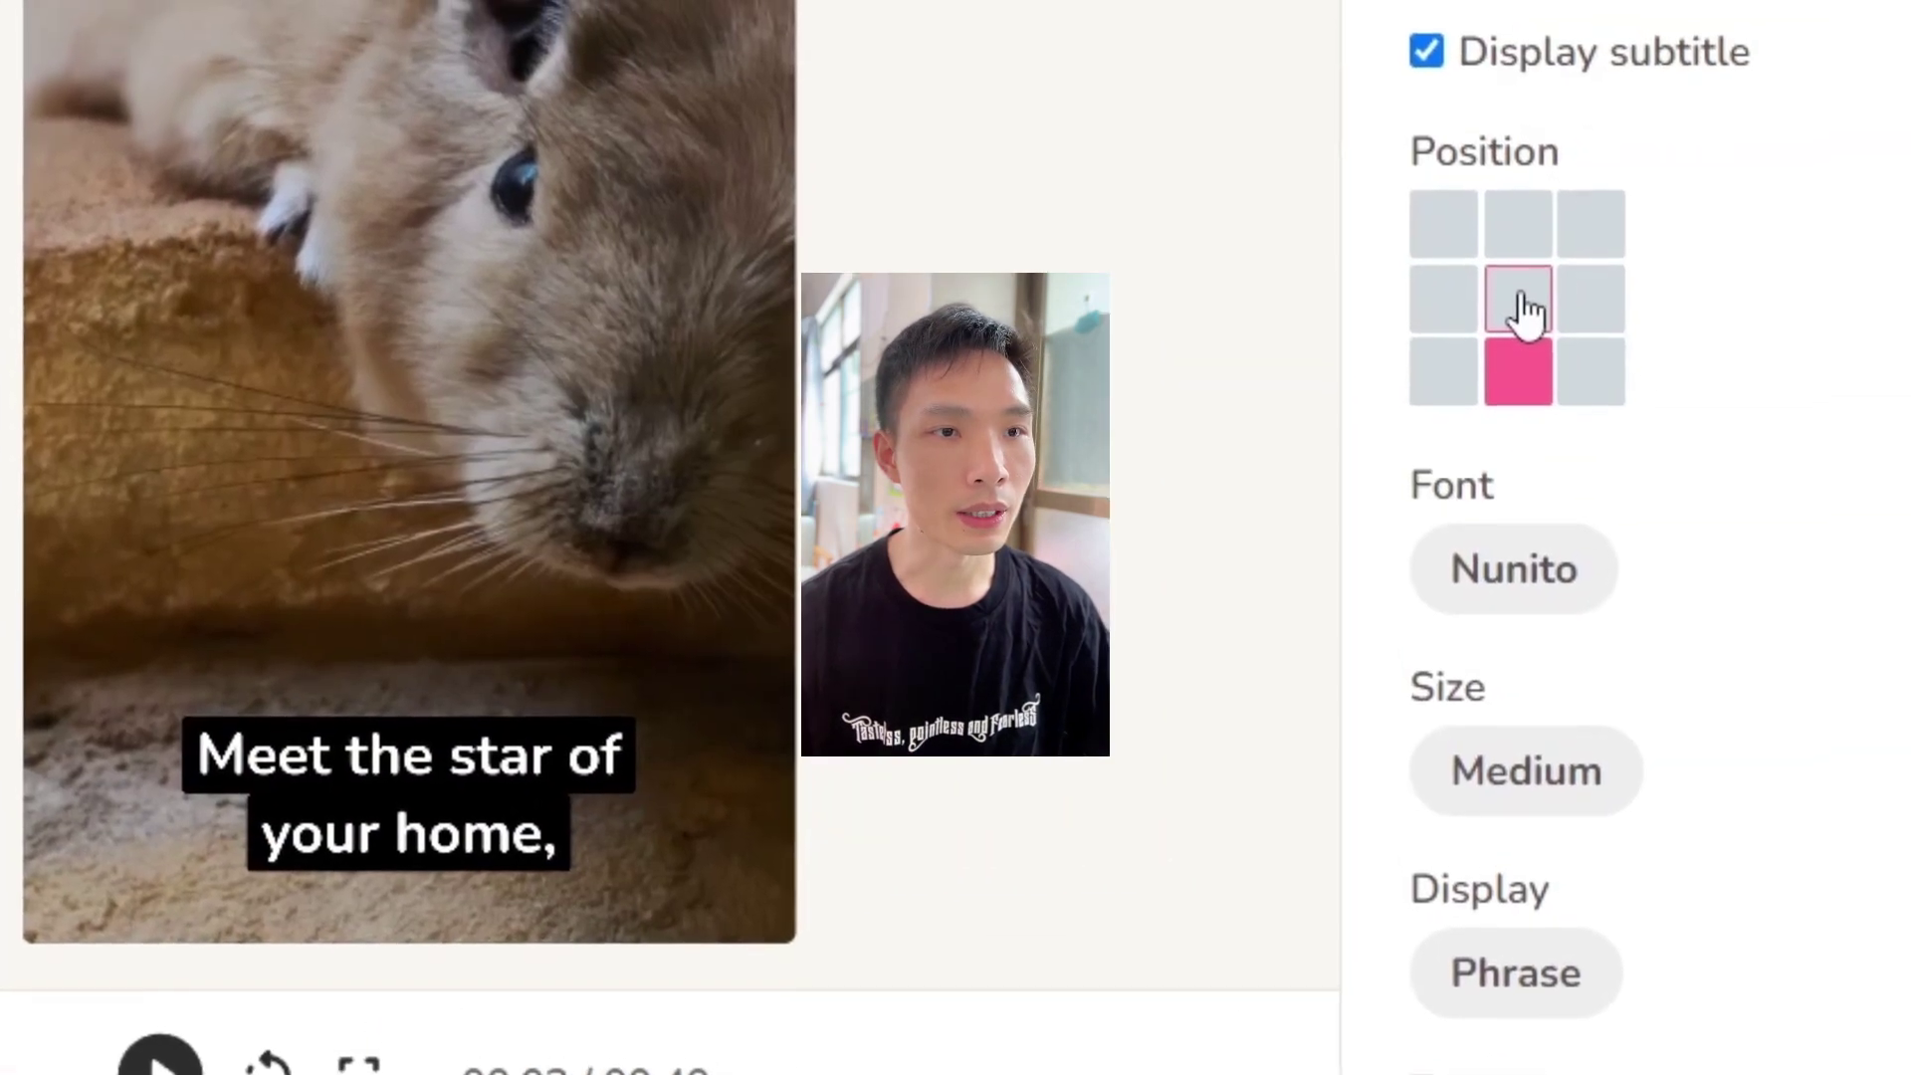
pyautogui.click(1521, 281)
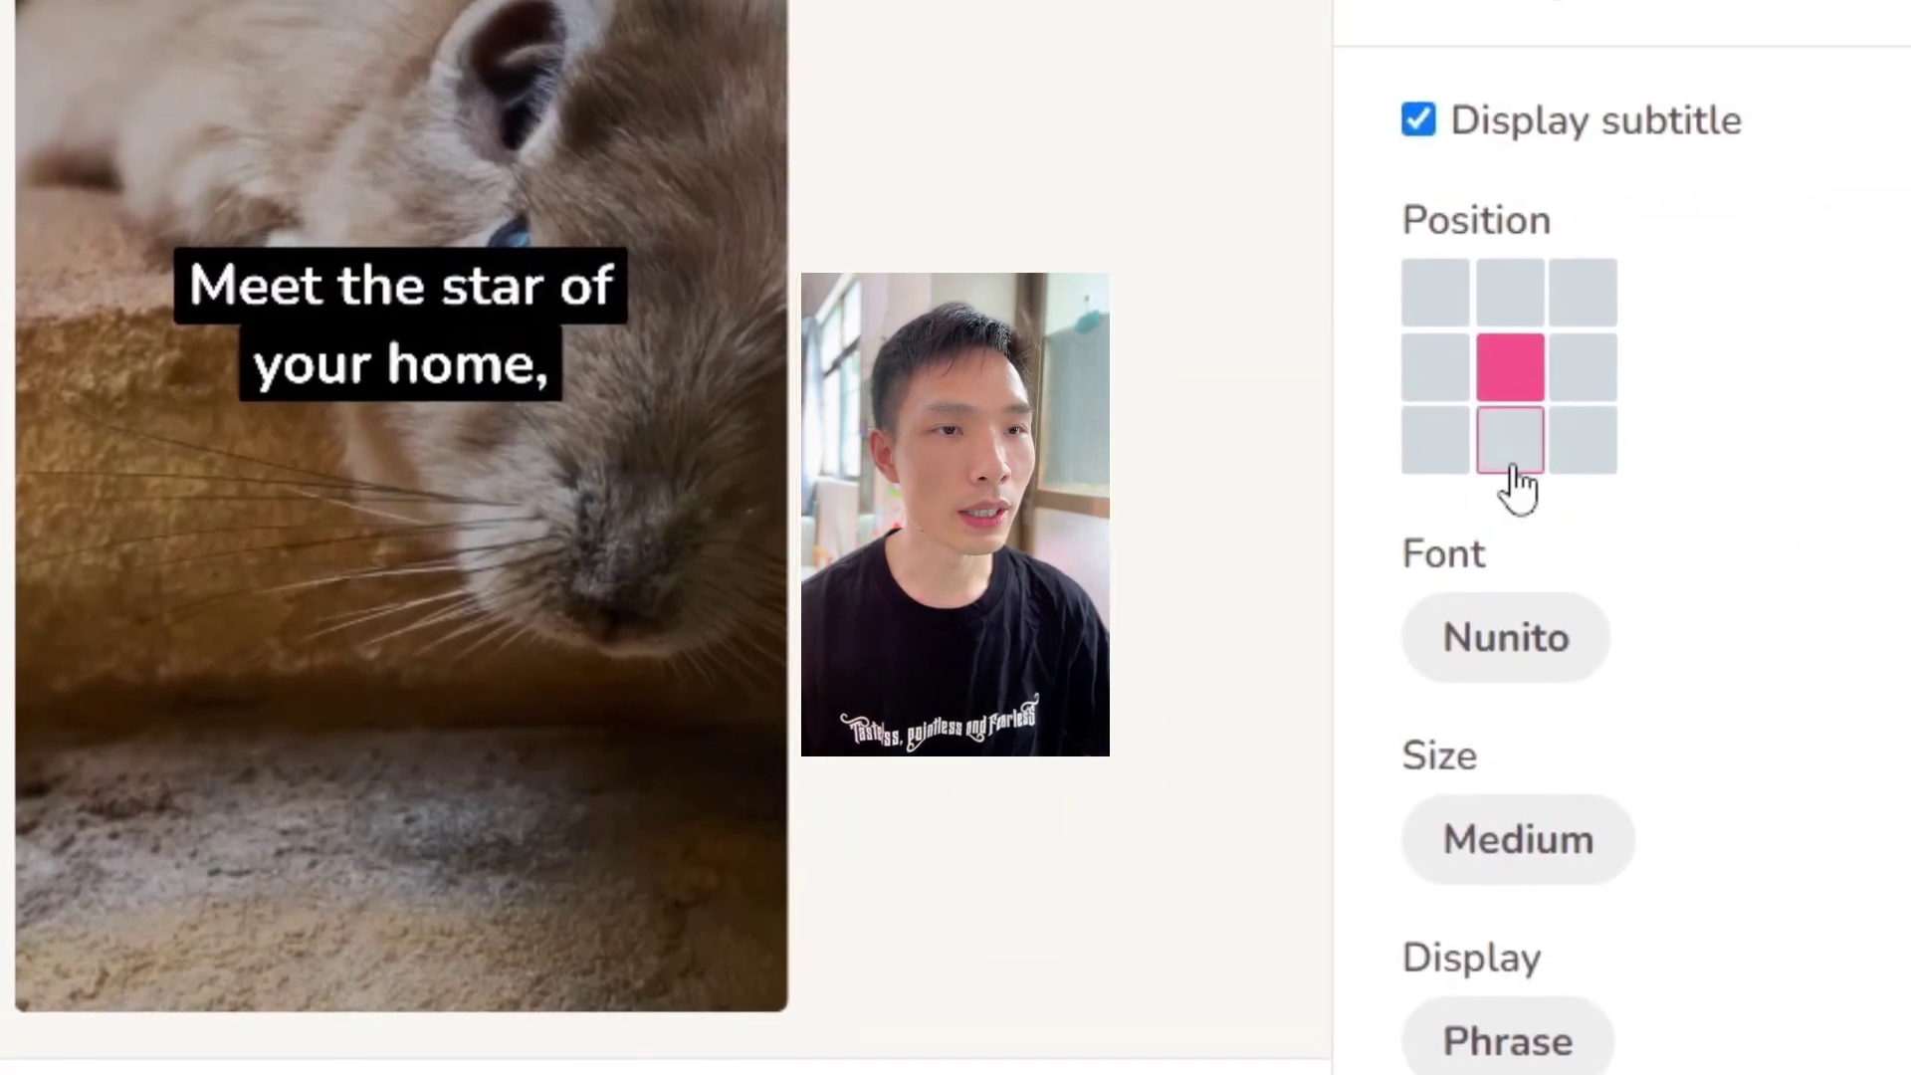
pyautogui.click(1443, 348)
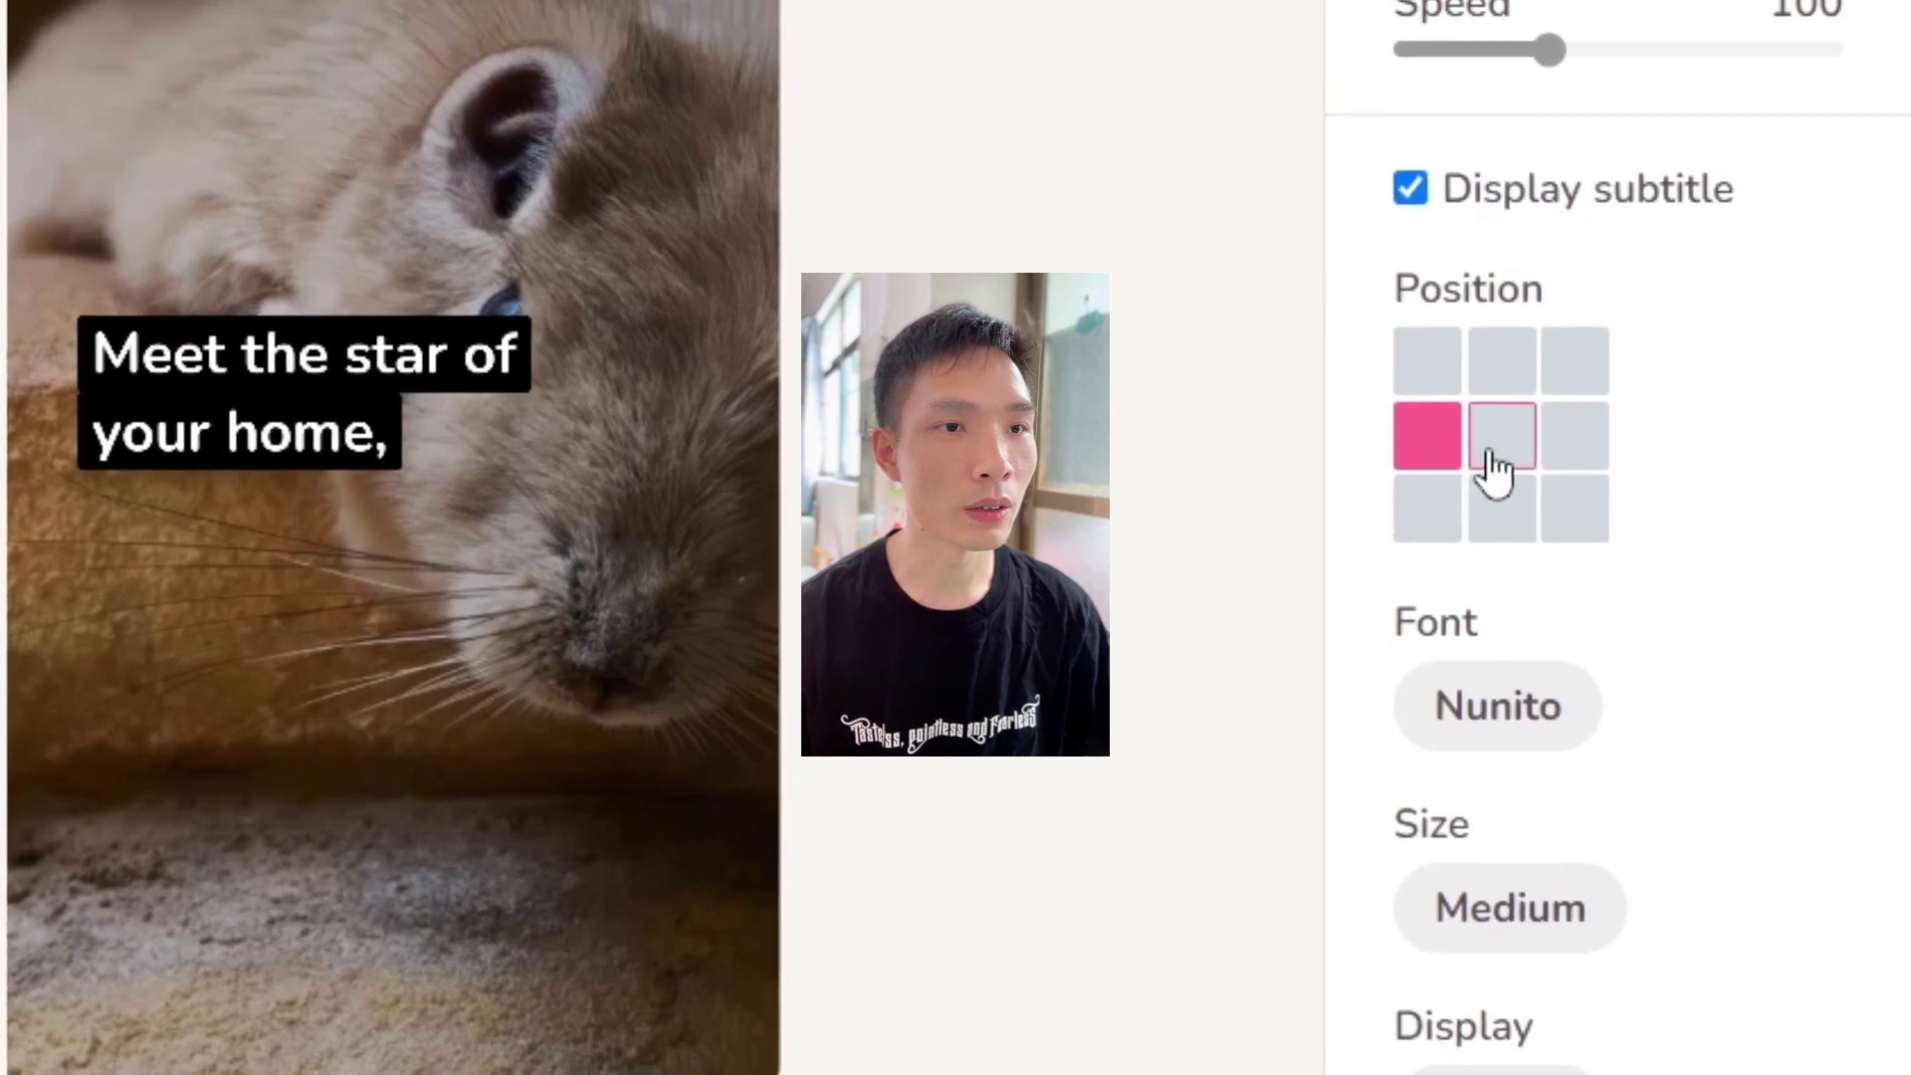
pyautogui.click(1505, 364)
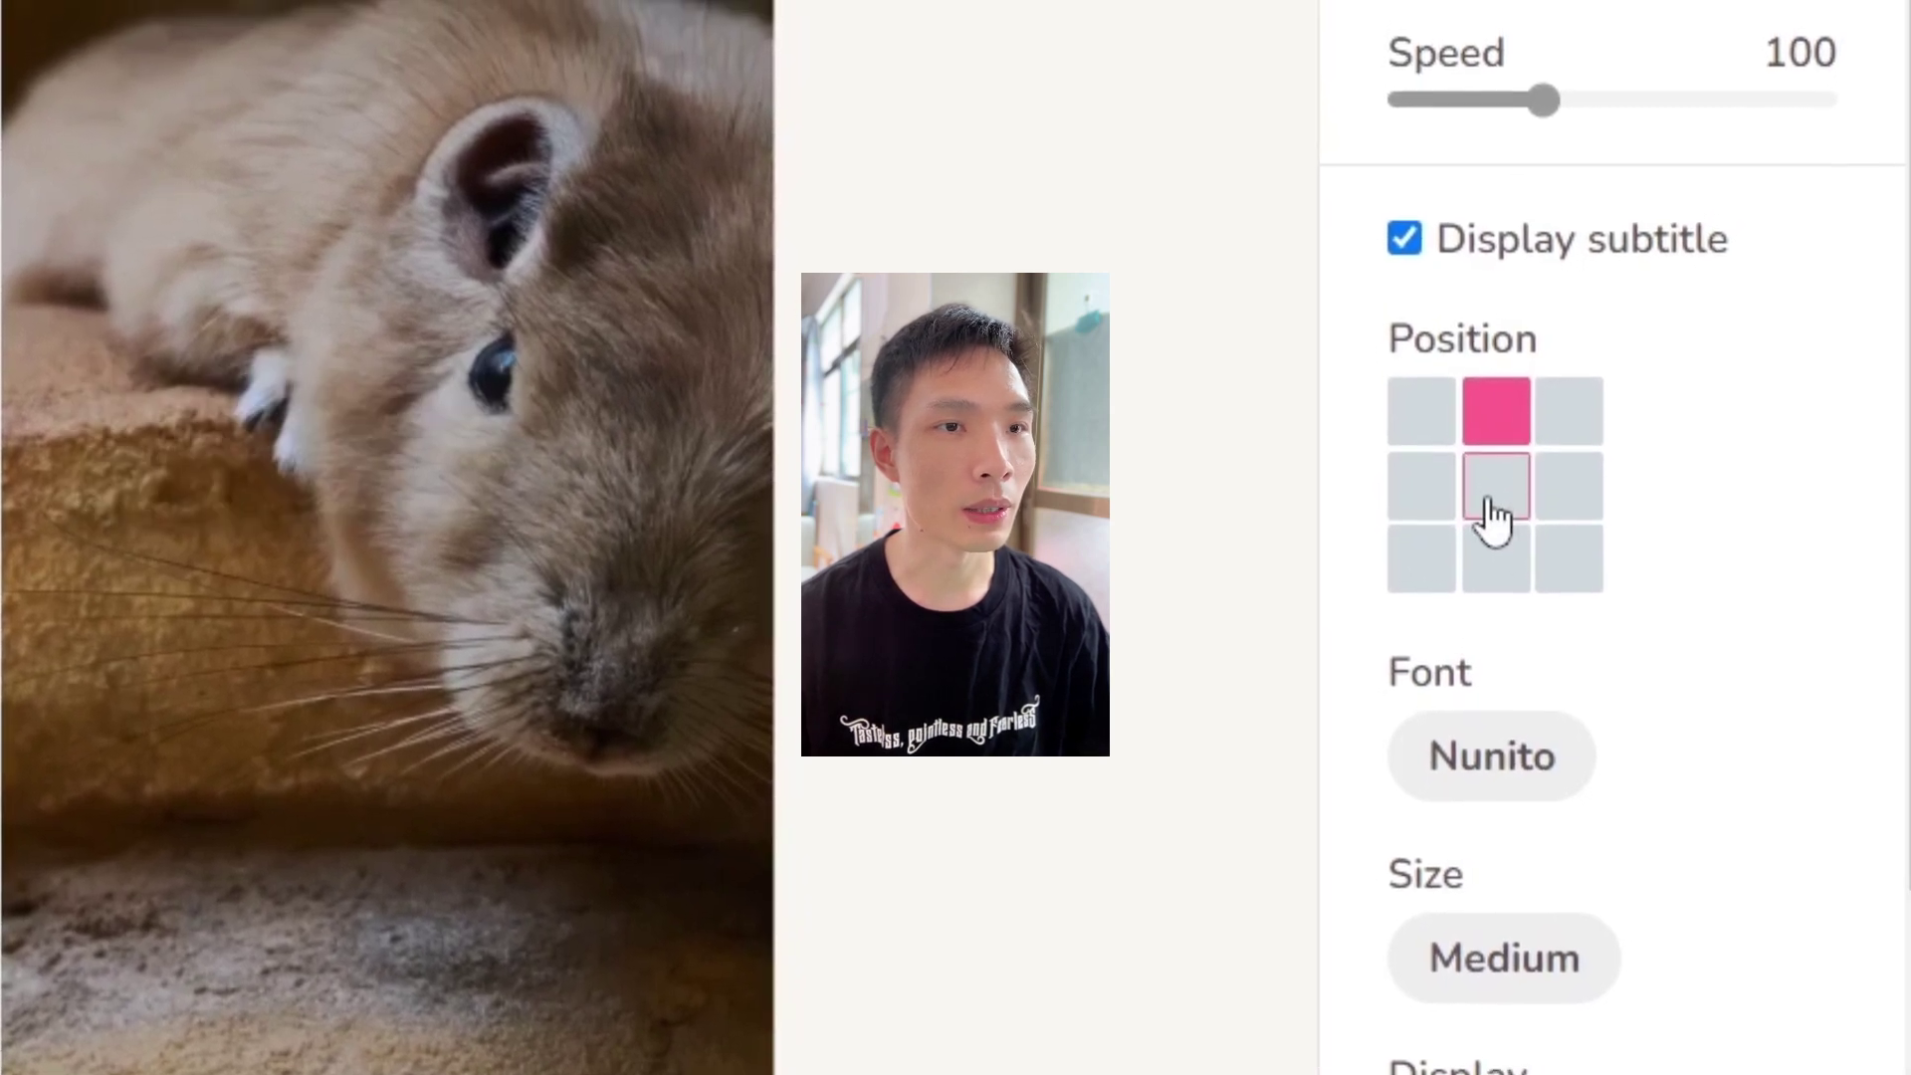
pyautogui.click(1493, 515)
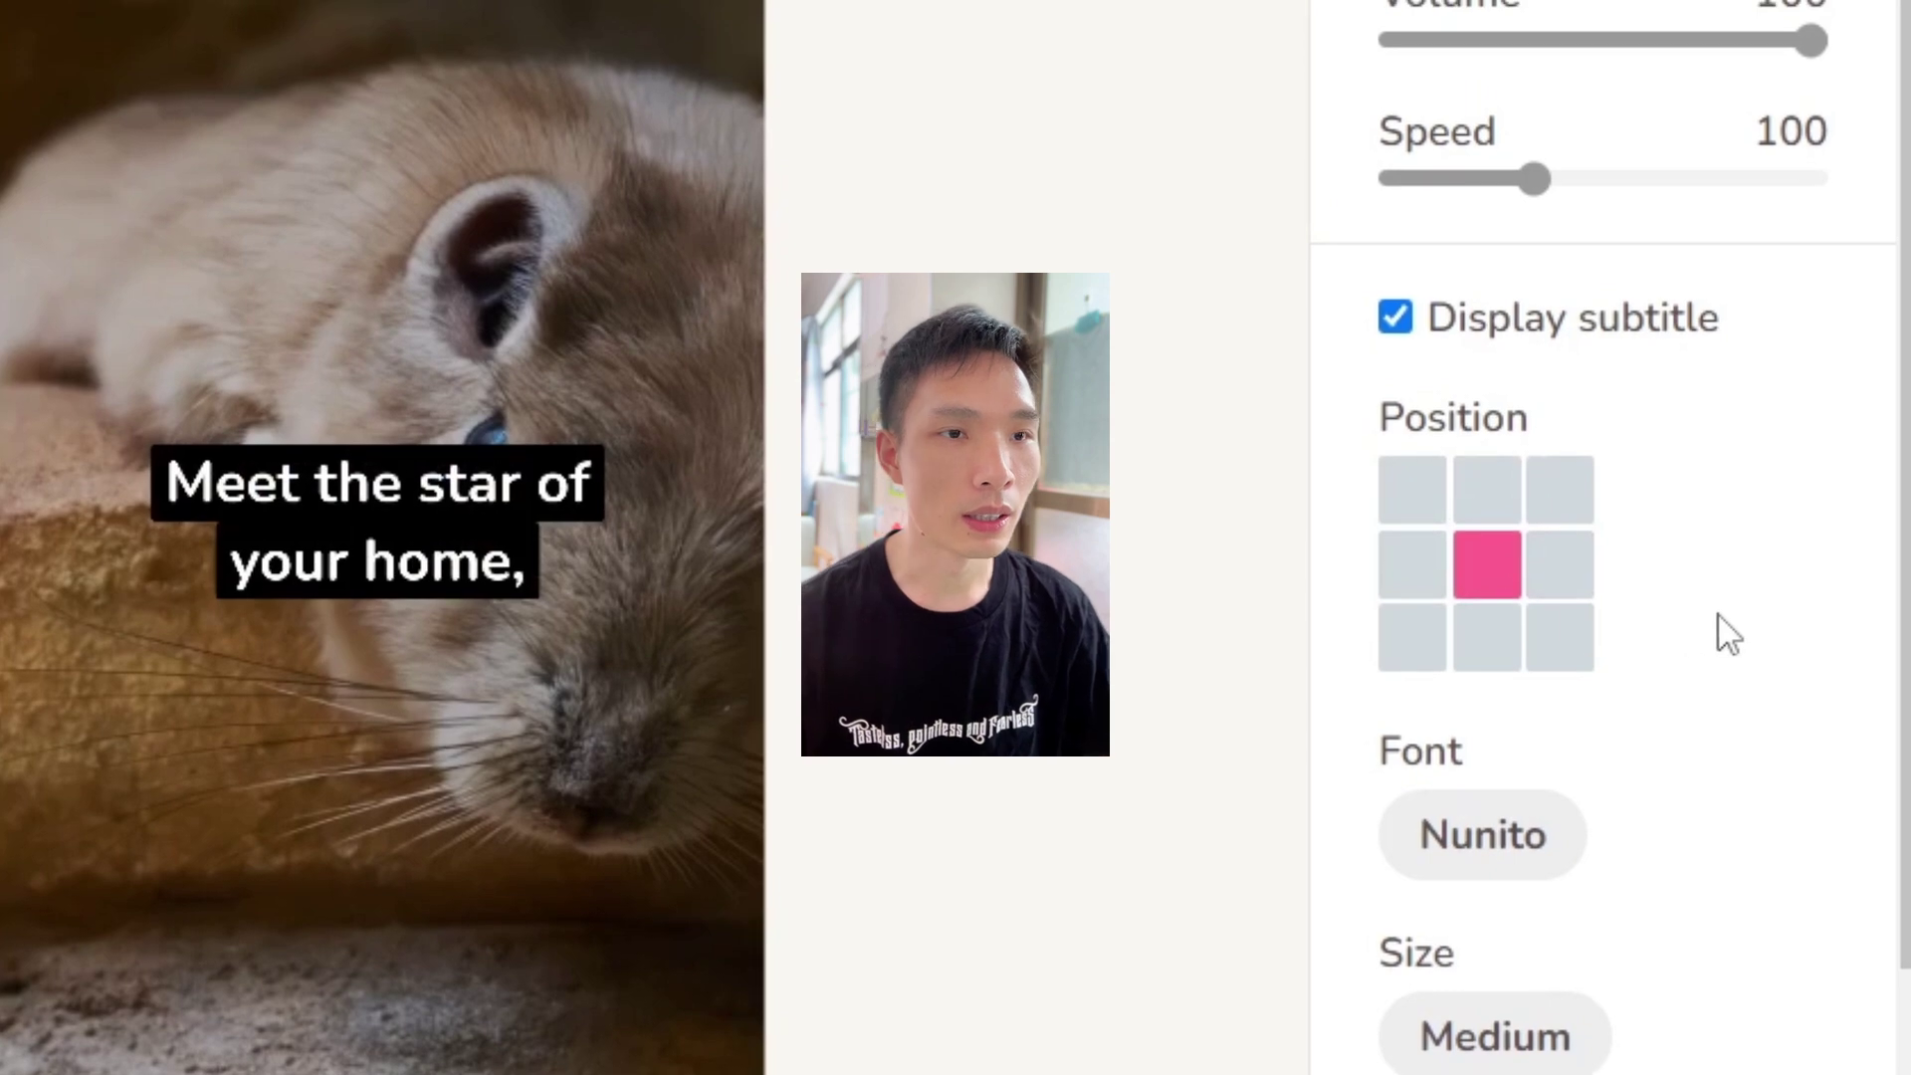
# Look through the subtitle fonts, try the Large subtitle size and set the size back to Medium.
pyautogui.scroll(-3, 1717, 632)
pyautogui.click(1529, 588)
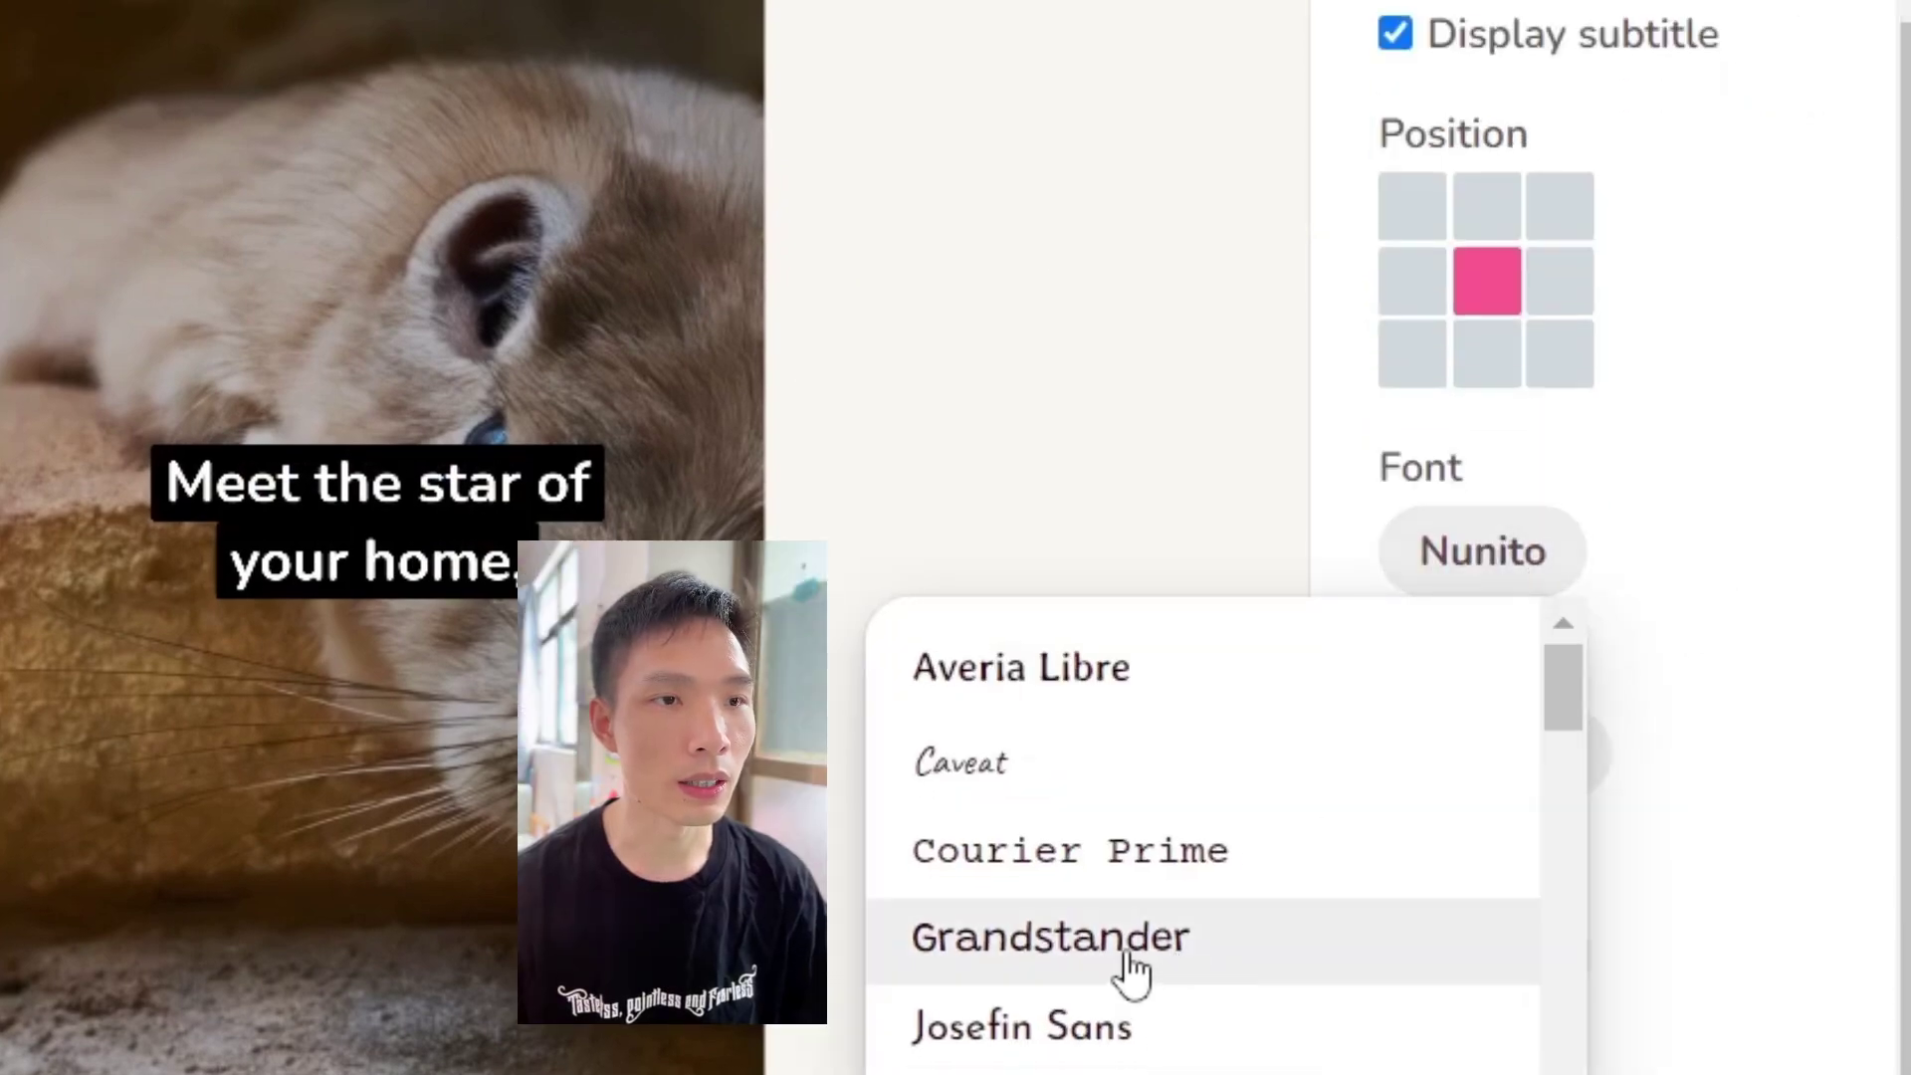
pyautogui.click(1724, 595)
pyautogui.scroll(-3, 1722, 593)
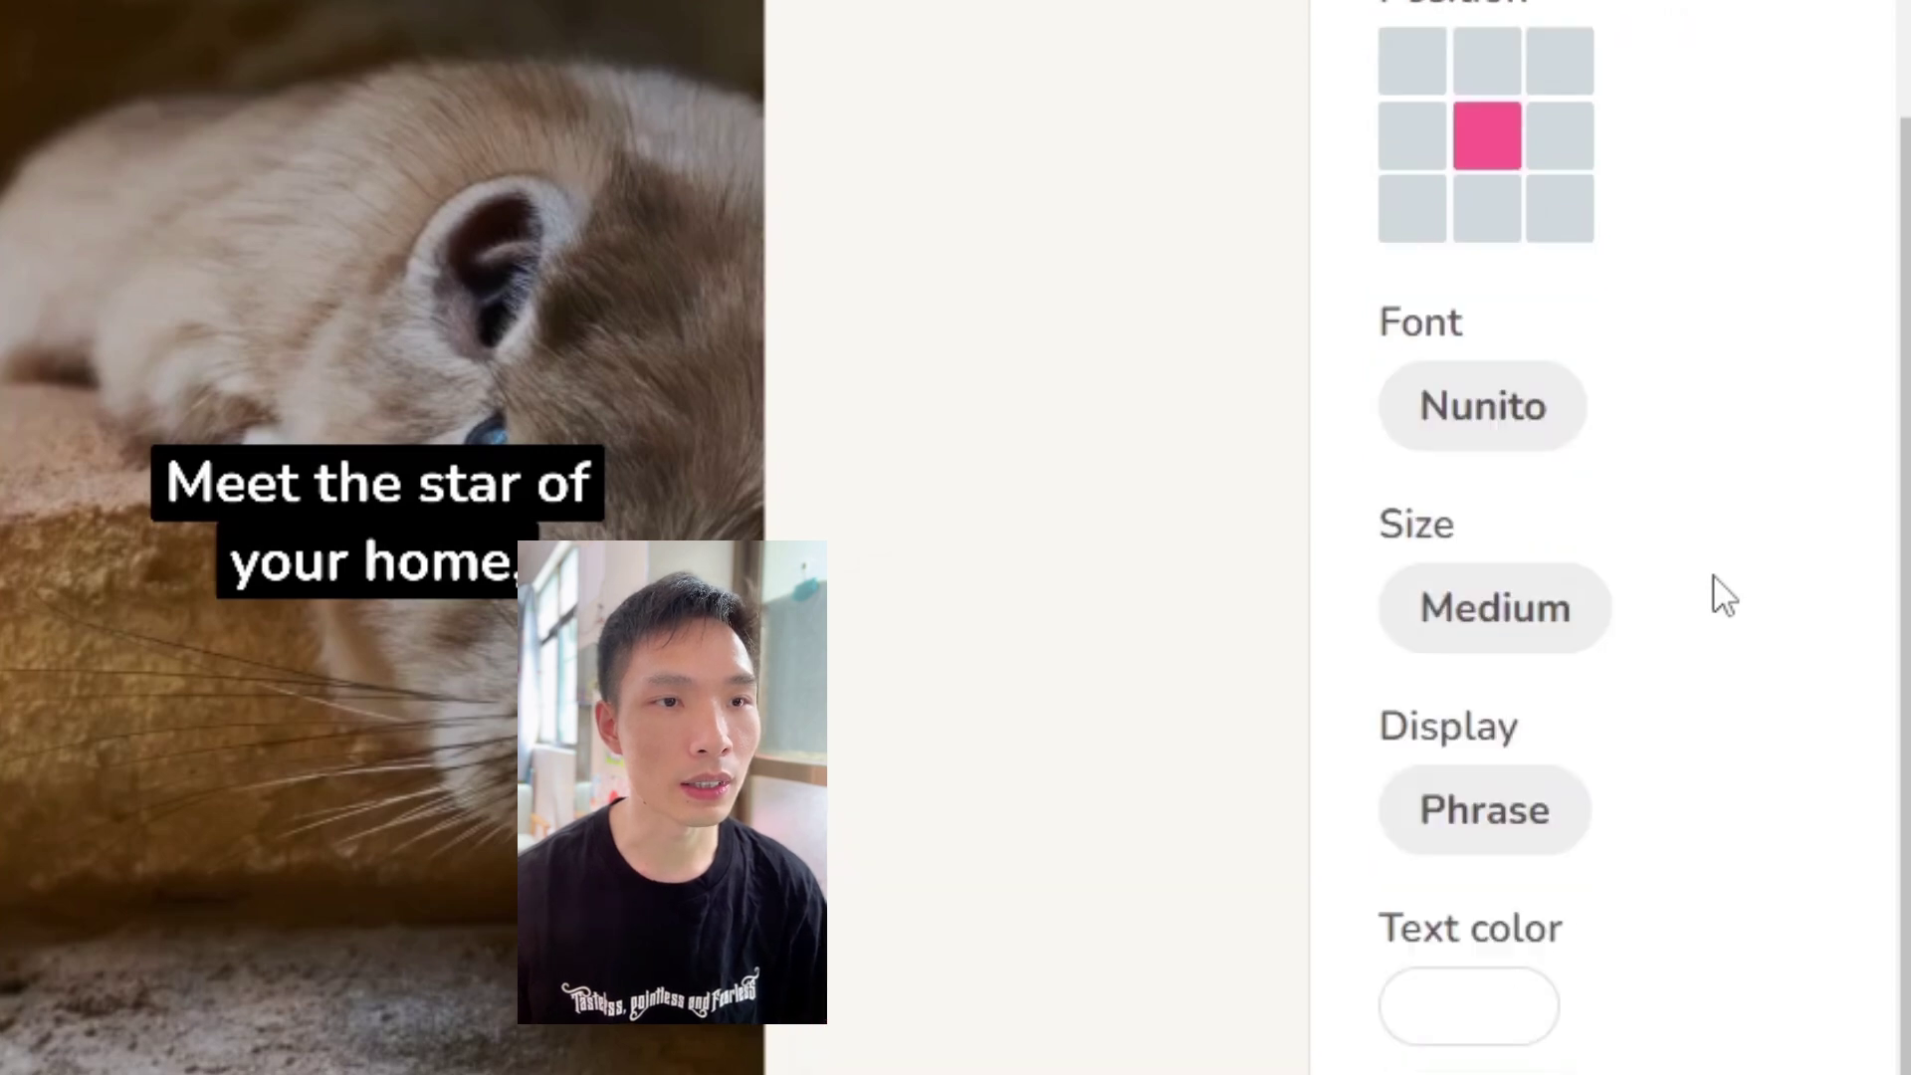
pyautogui.click(1502, 493)
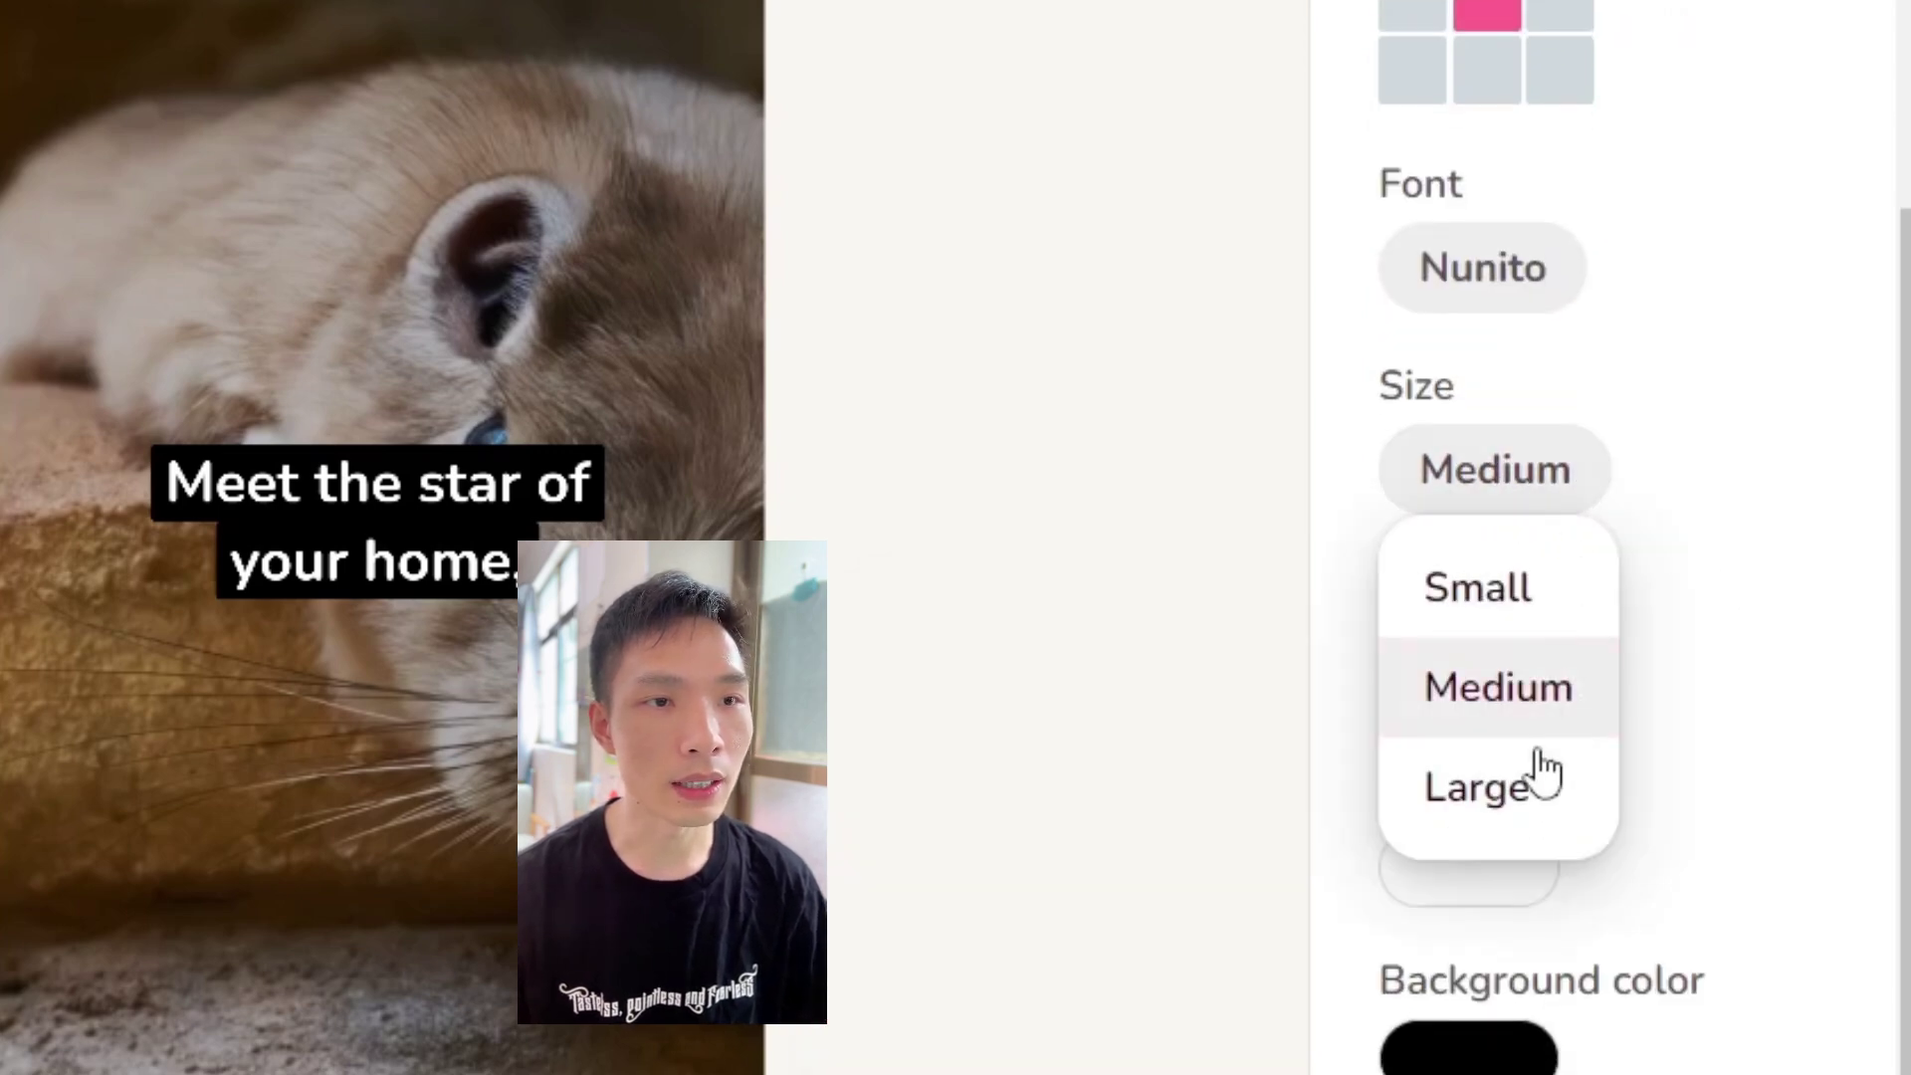
pyautogui.click(1508, 796)
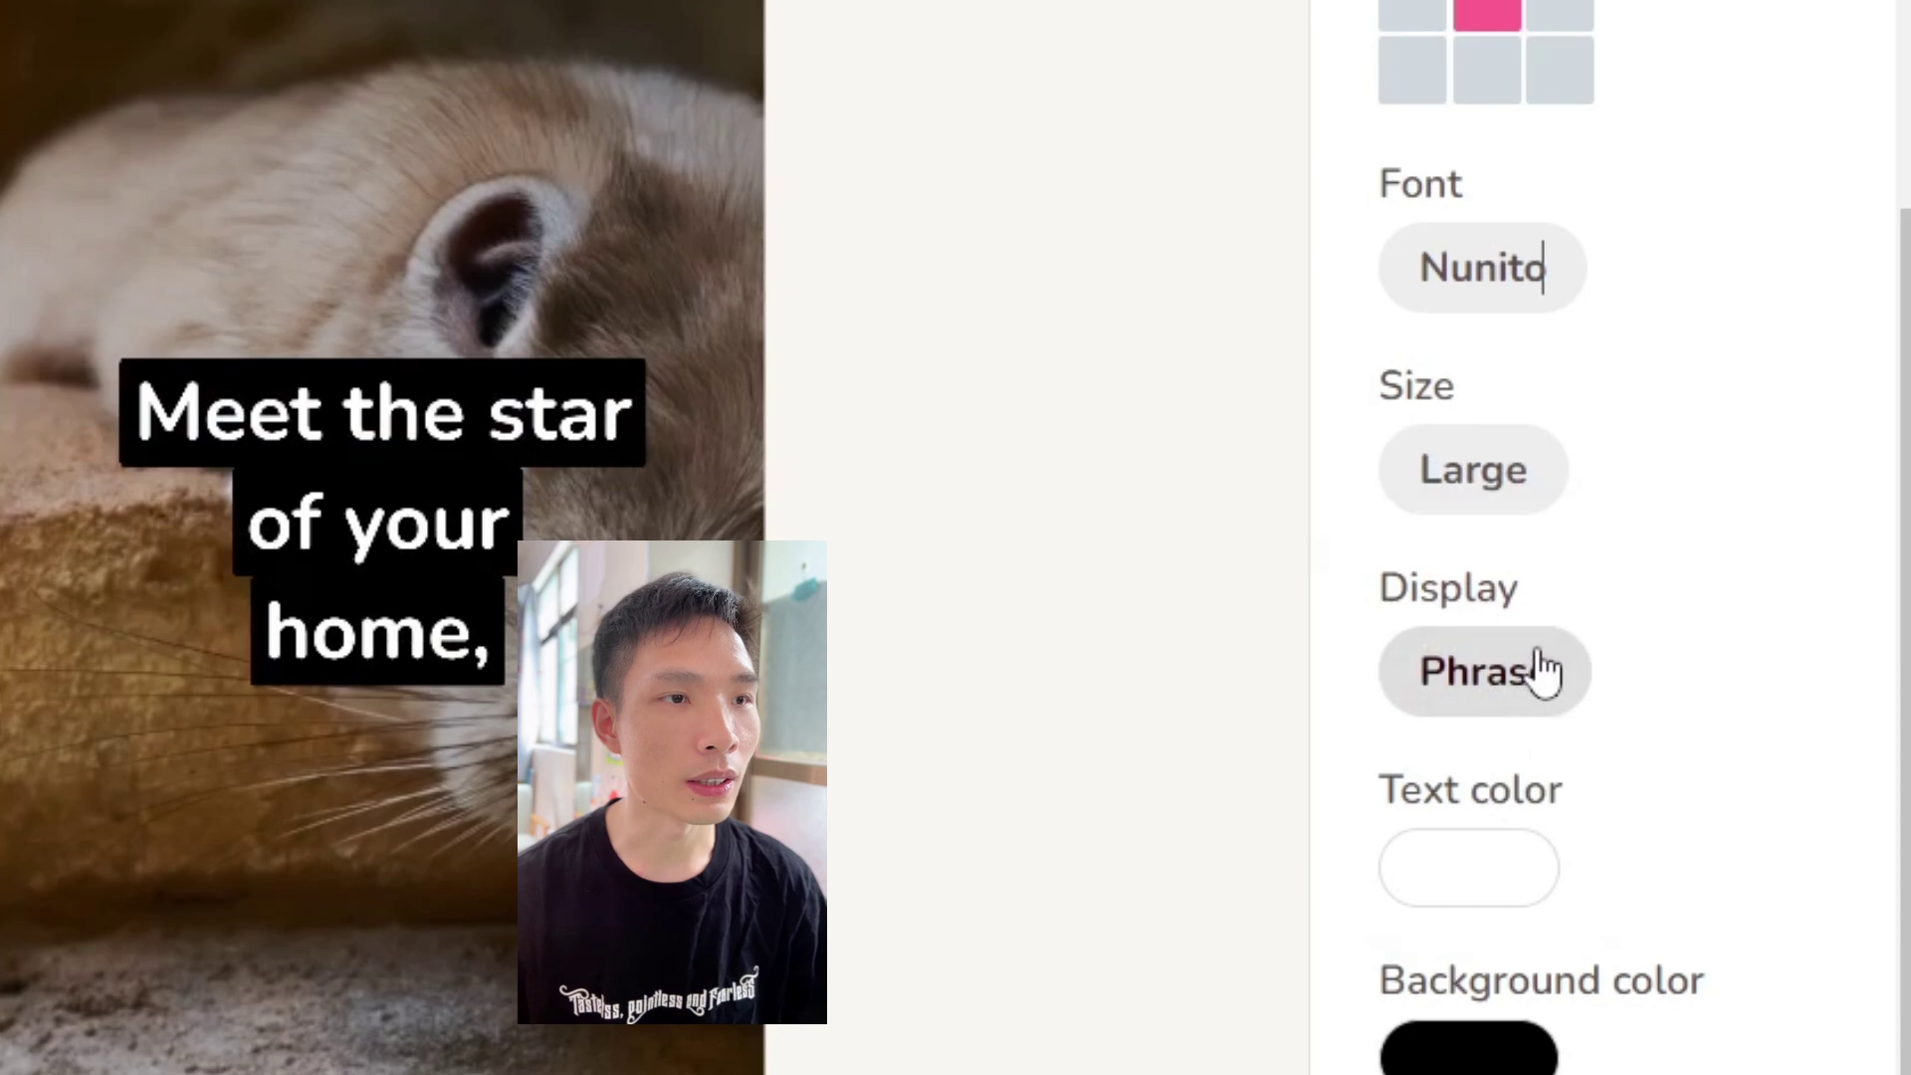
pyautogui.click(1487, 504)
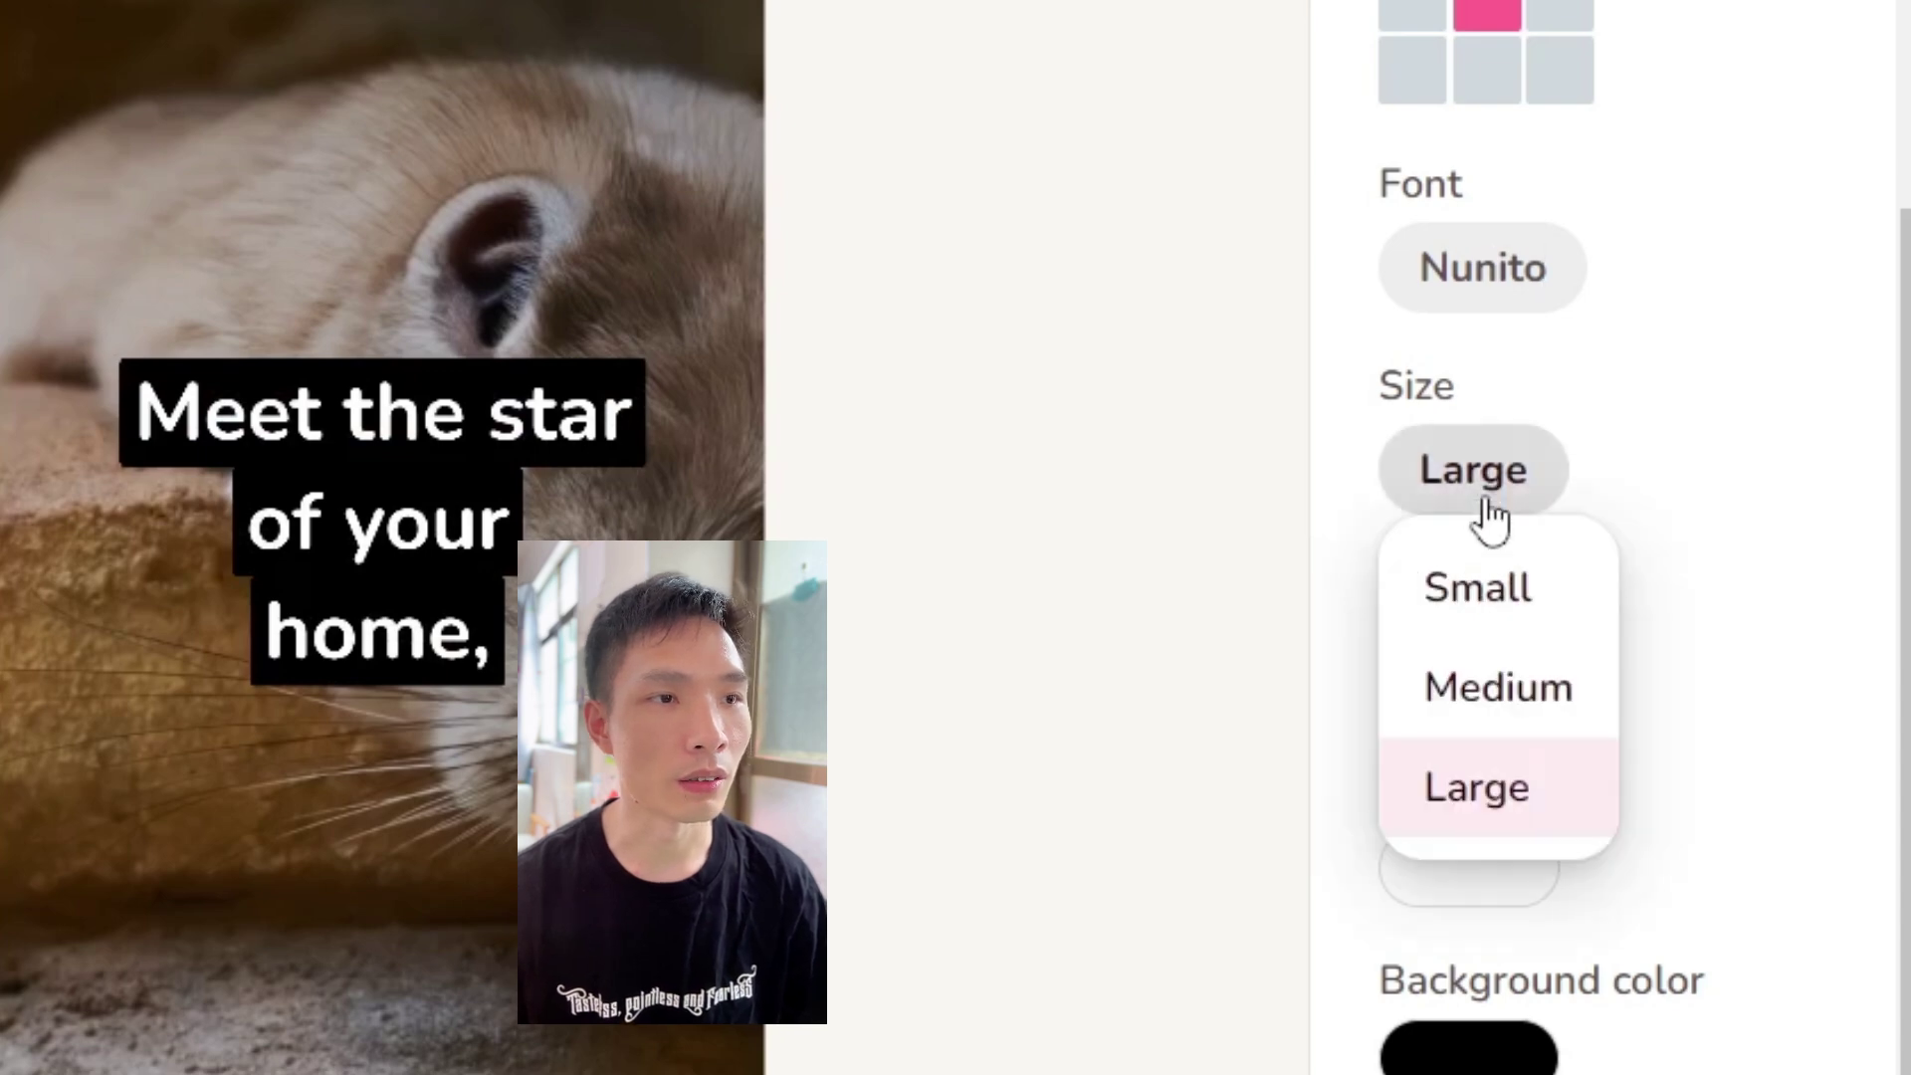
pyautogui.click(1479, 702)
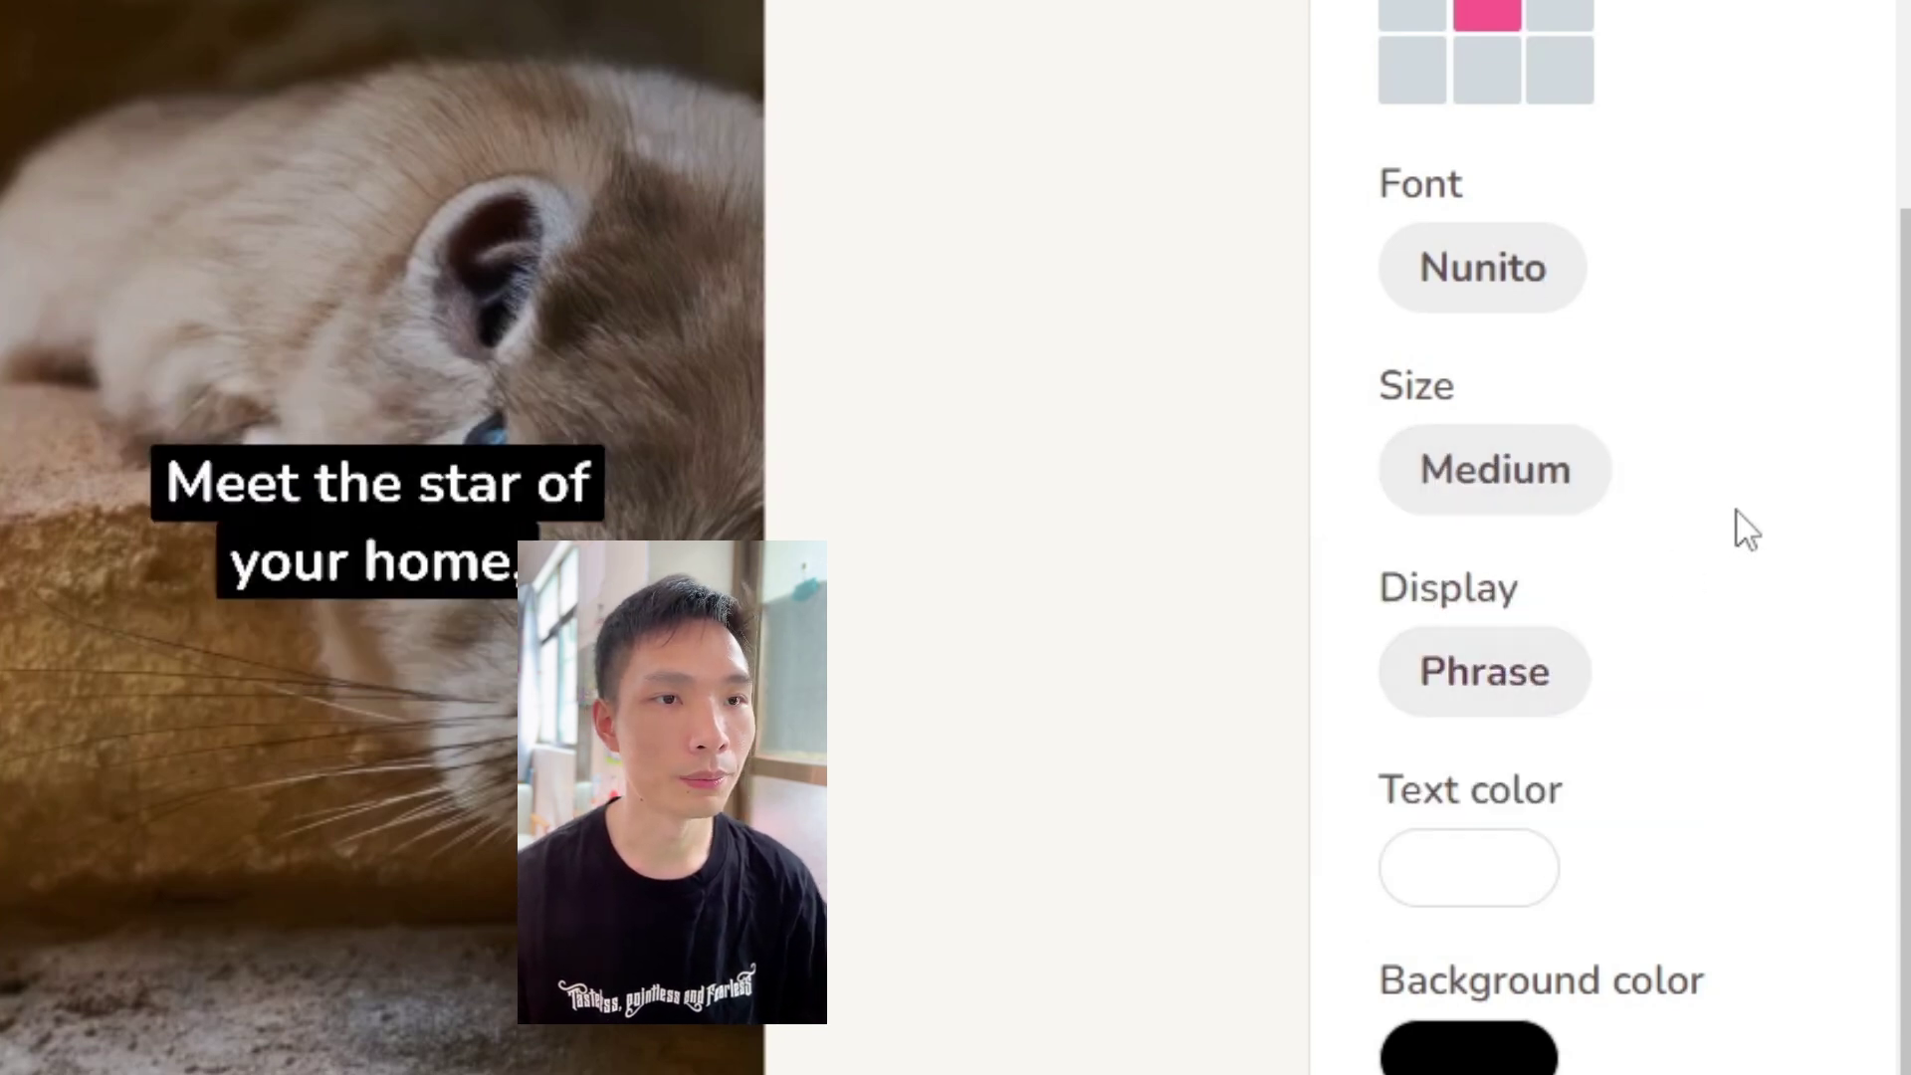
# Try the Full subtitle display for Scene 2's voiceover and set it to Word.
pyautogui.scroll(-2, 1746, 530)
pyautogui.click(1515, 507)
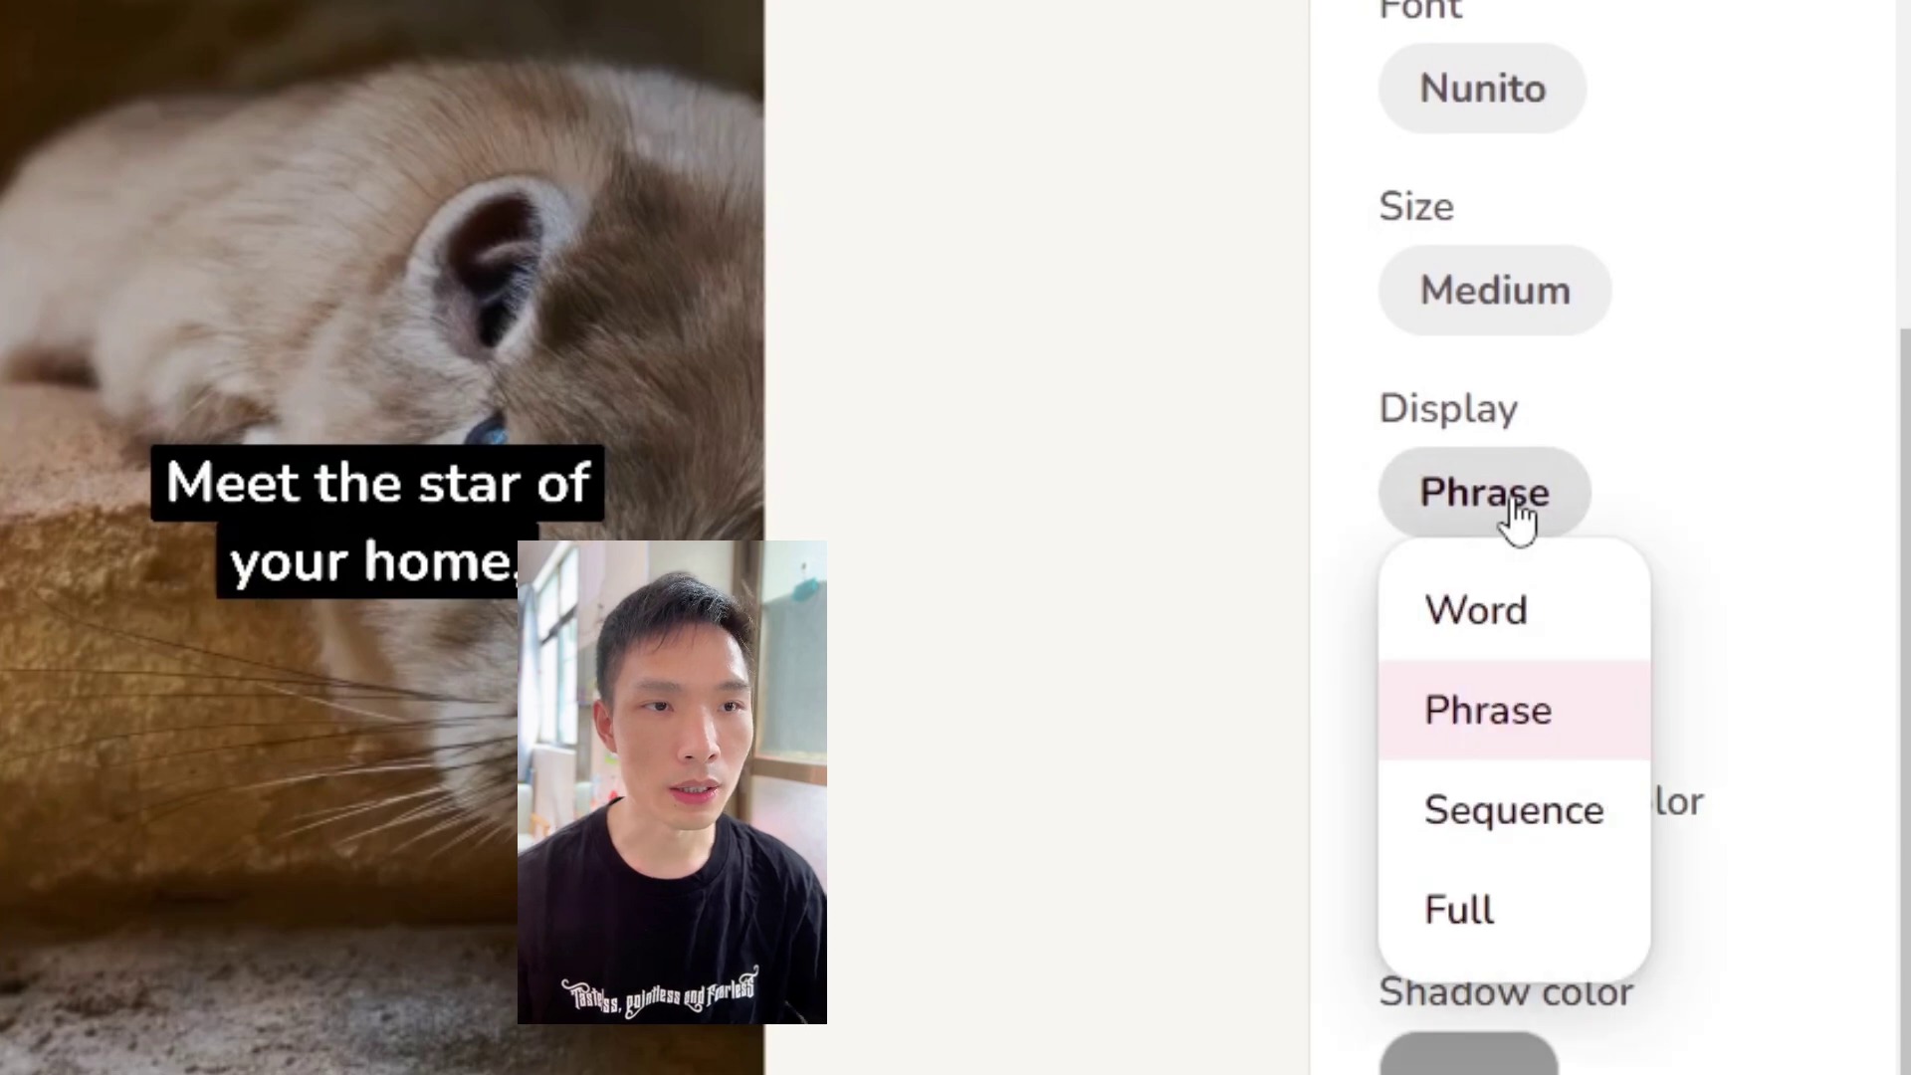
pyautogui.click(1453, 940)
pyautogui.click(1451, 519)
pyautogui.click(1490, 615)
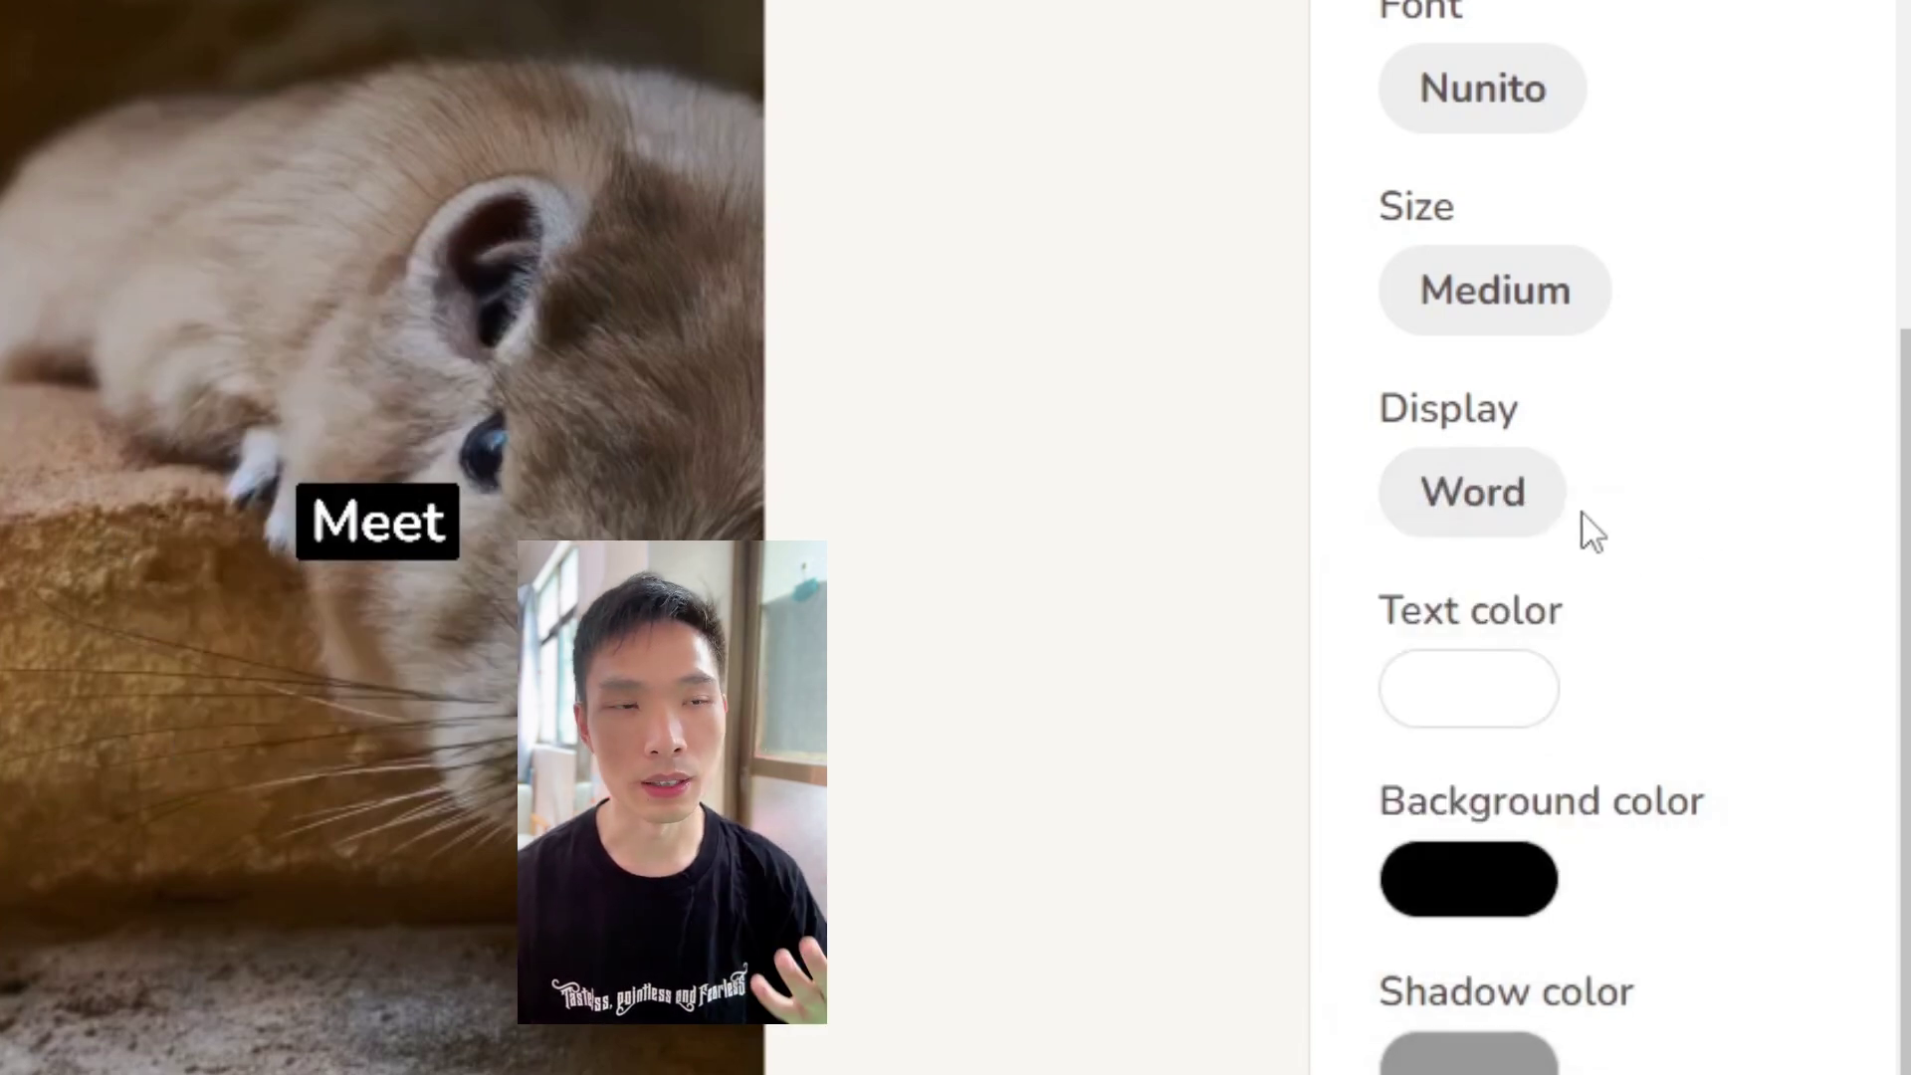
# Change the subtitle text color of Scene 2's voiceover to bright yellow.
pyautogui.click(1469, 689)
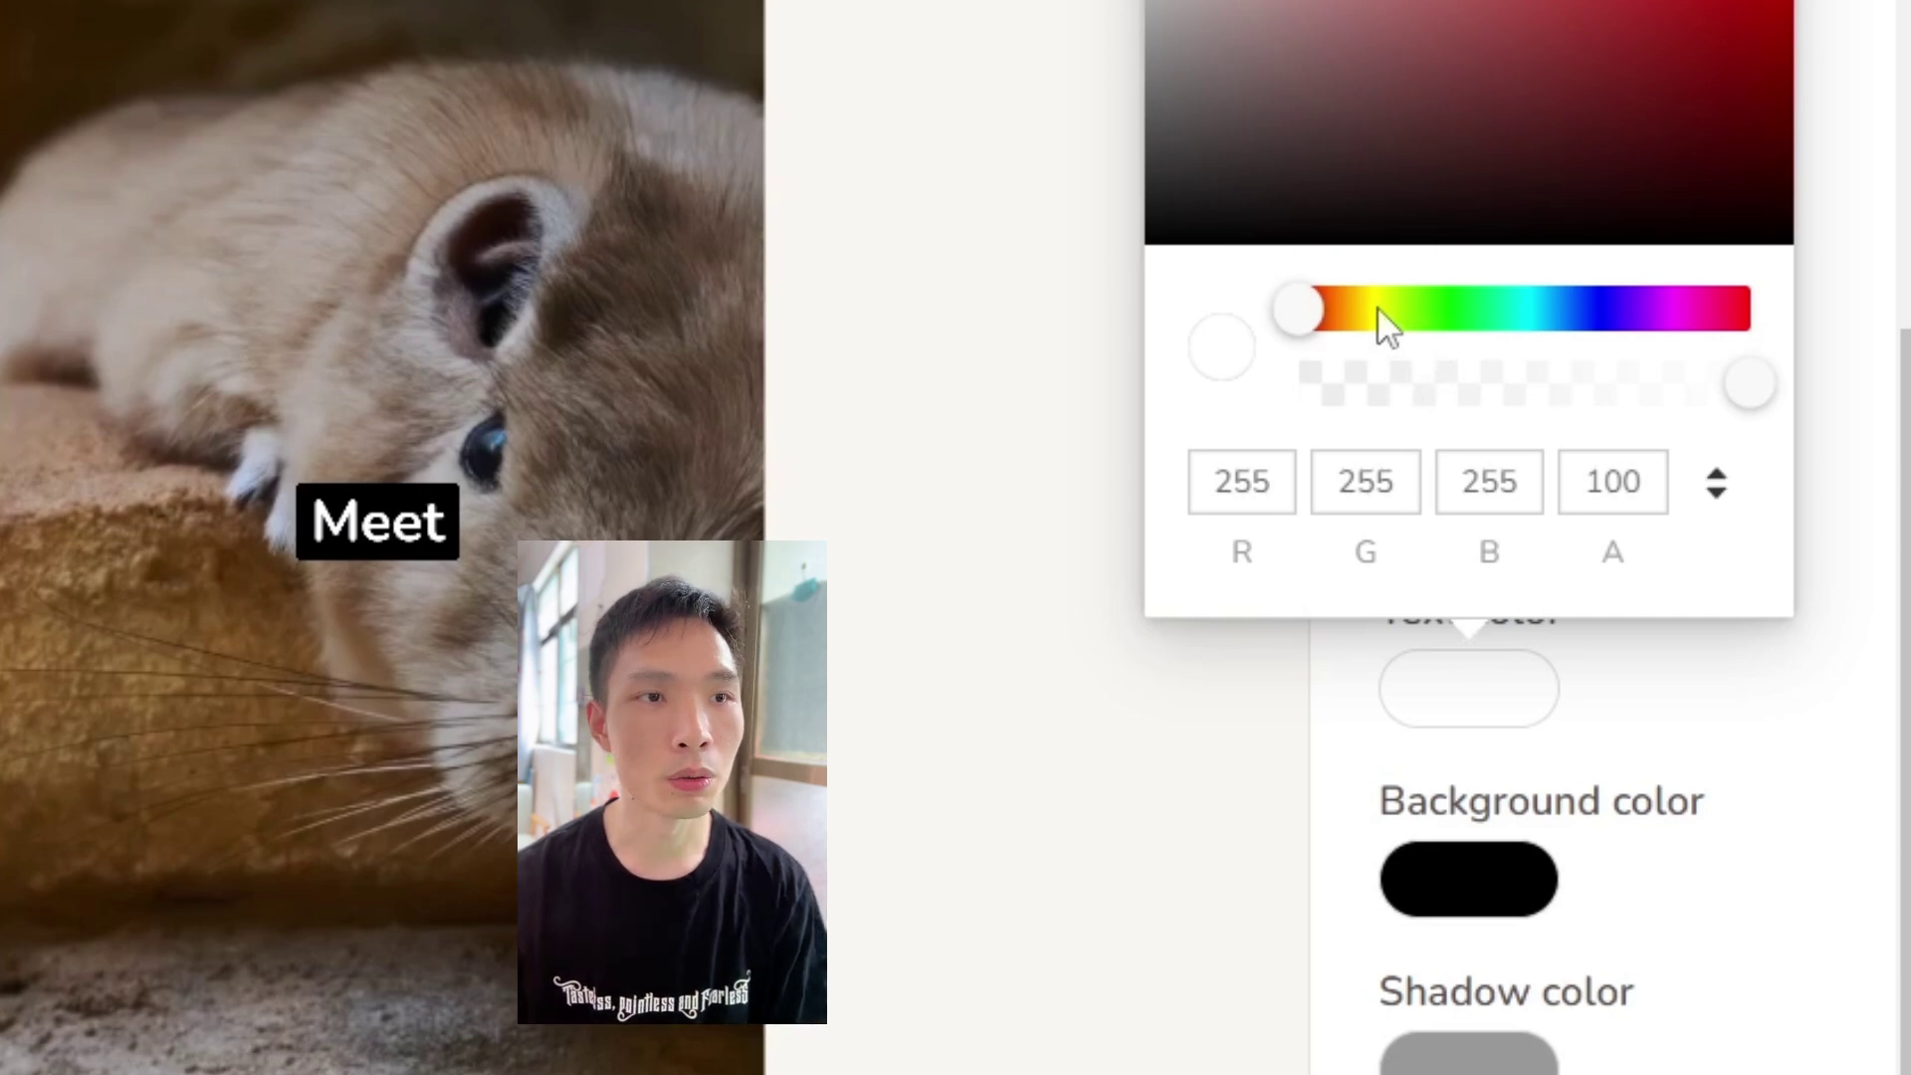
pyautogui.moveTo(1415, 307); pyautogui.dragTo(1372, 309)
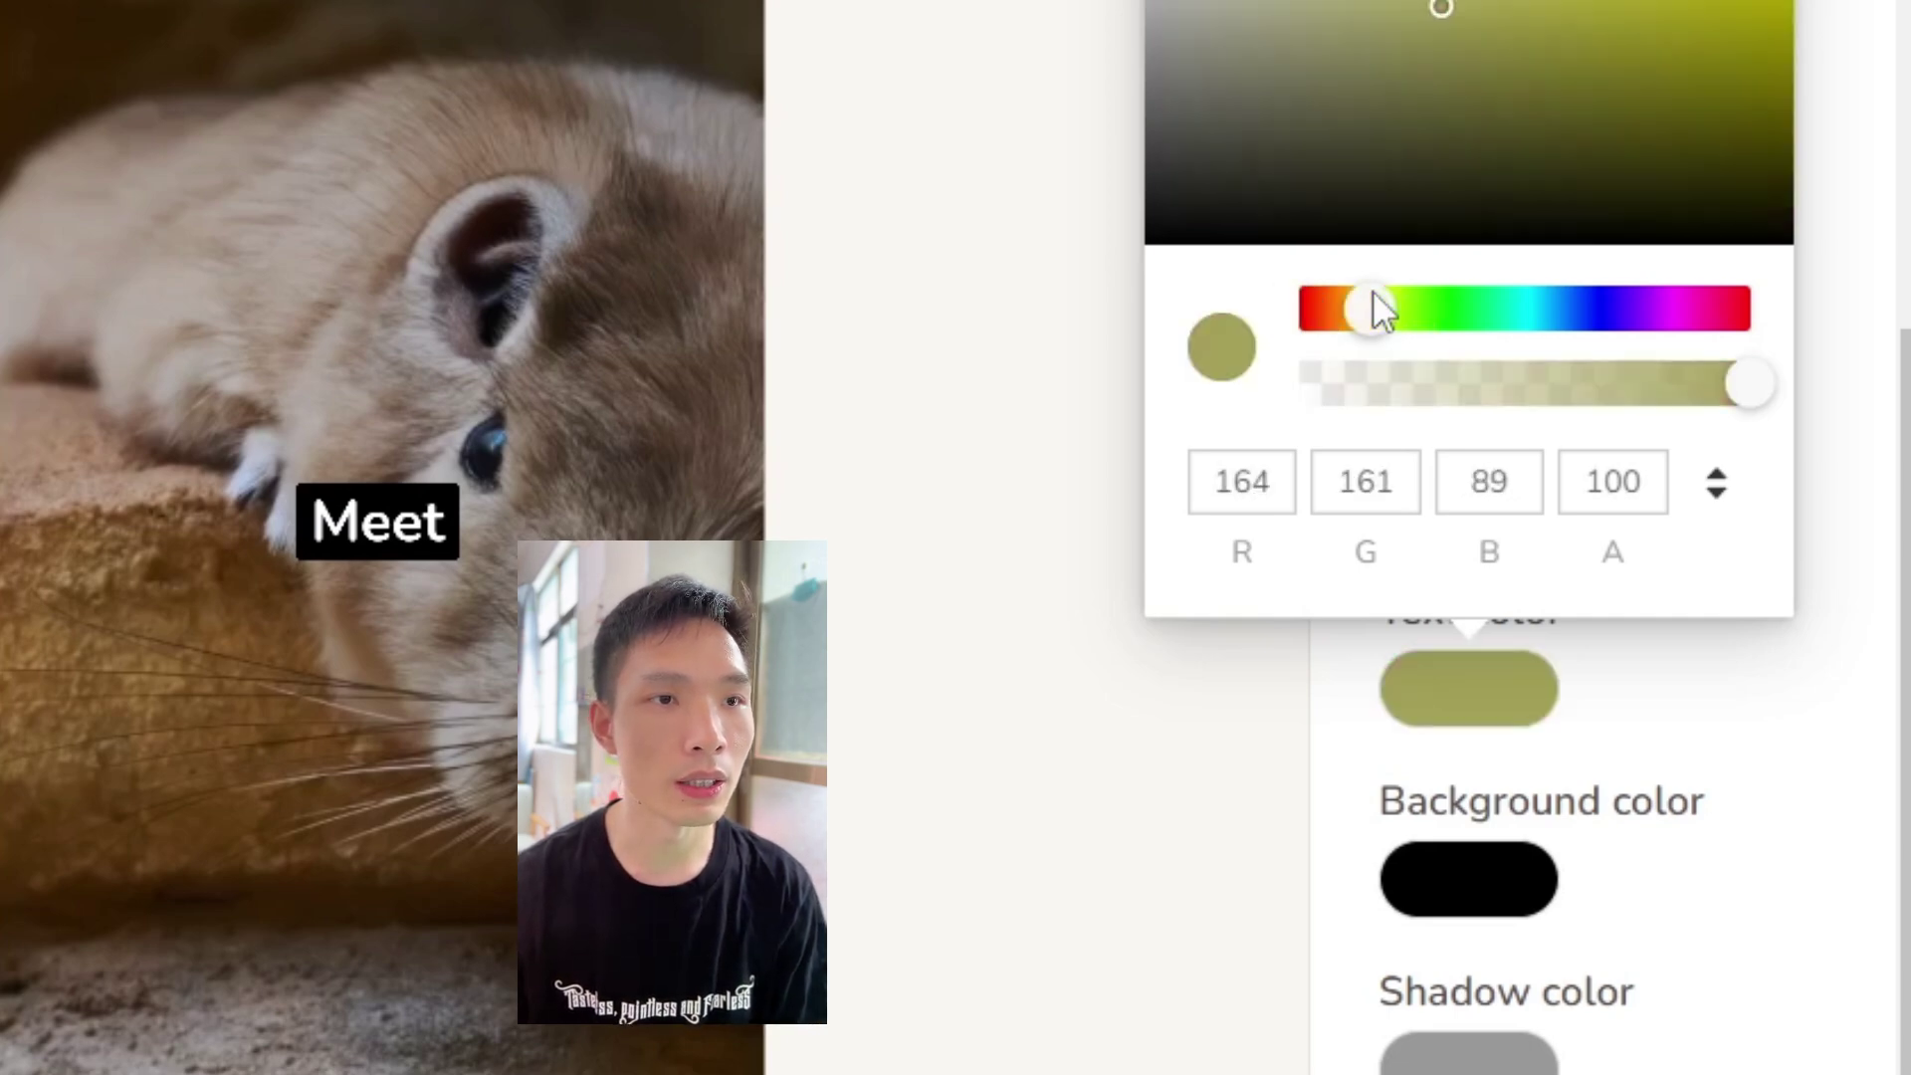
pyautogui.moveTo(1441, 8); pyautogui.dragTo(1792, 2)
pyautogui.click(1778, 806)
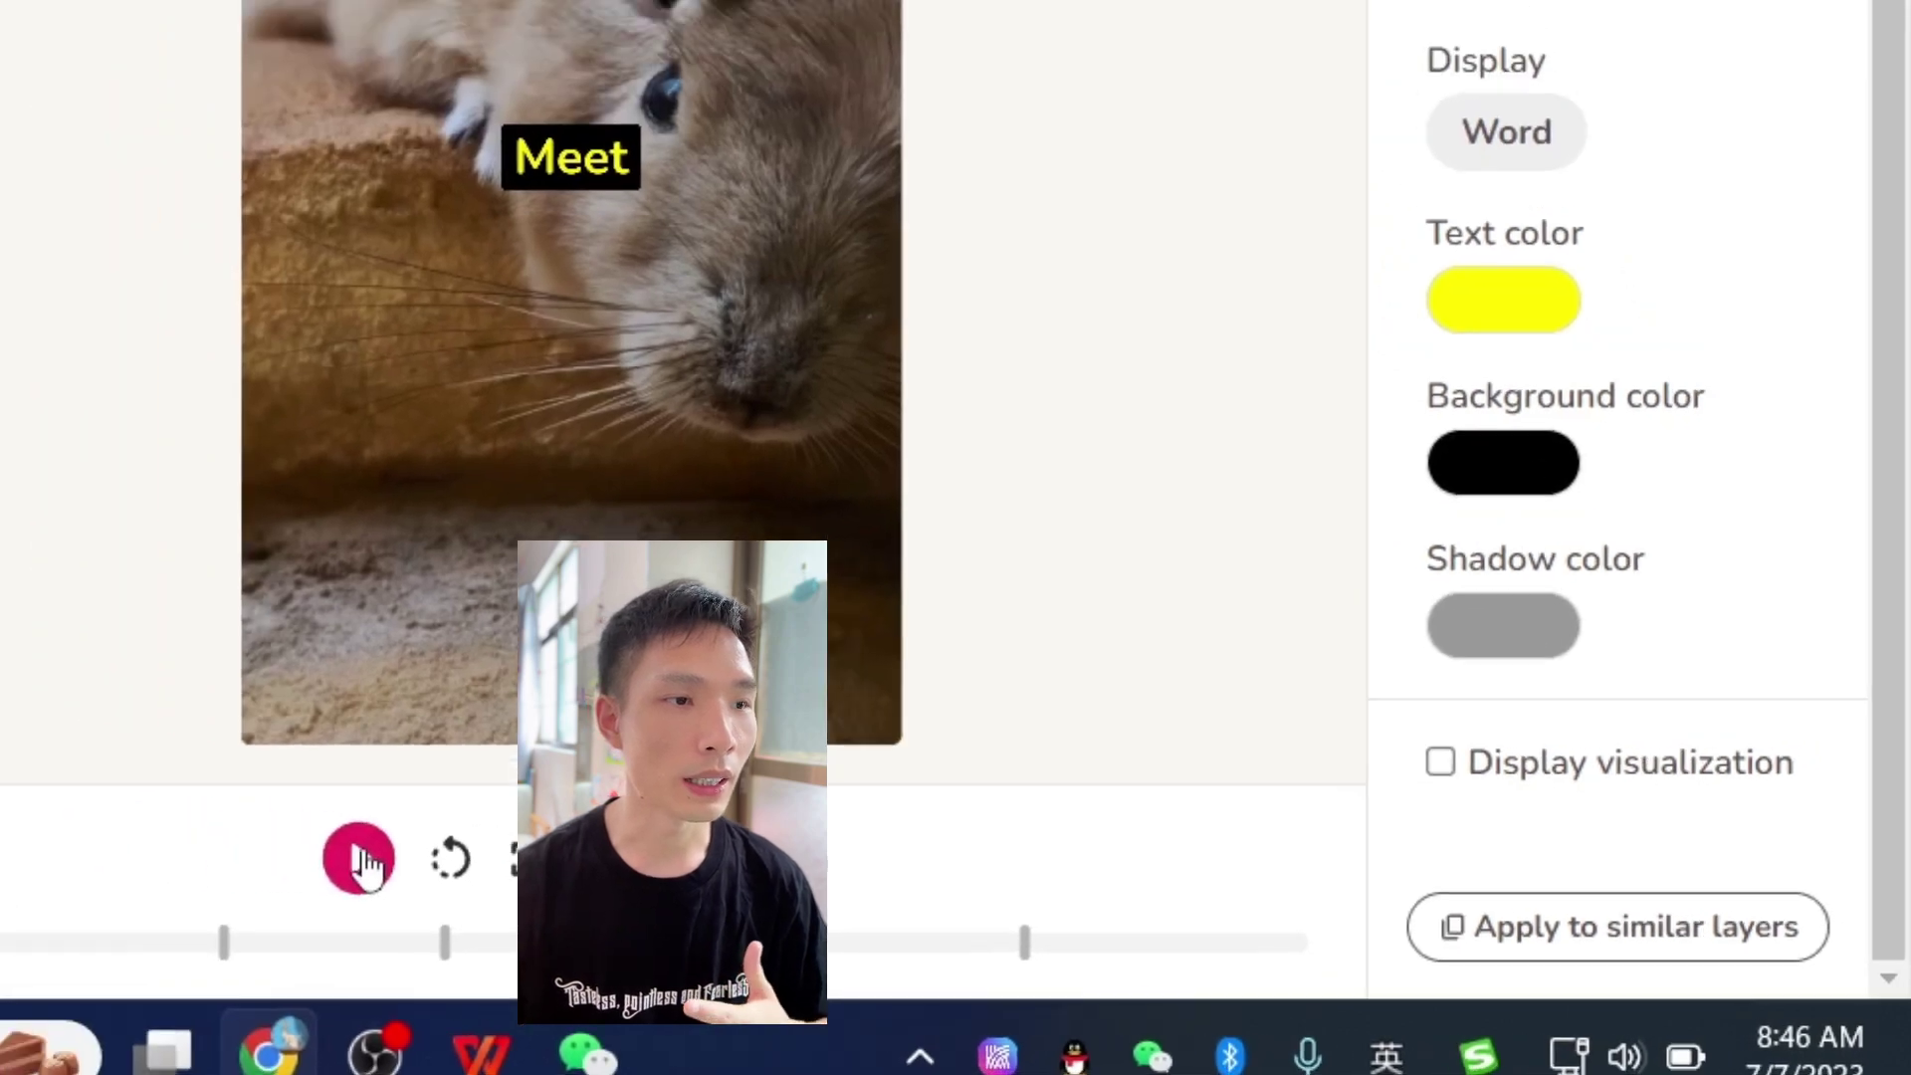
# Preview the yellow word subtitles, copy Scene 2's voiceover settings to all similar layers, and replay the video from the start.
pyautogui.click(94, 828)
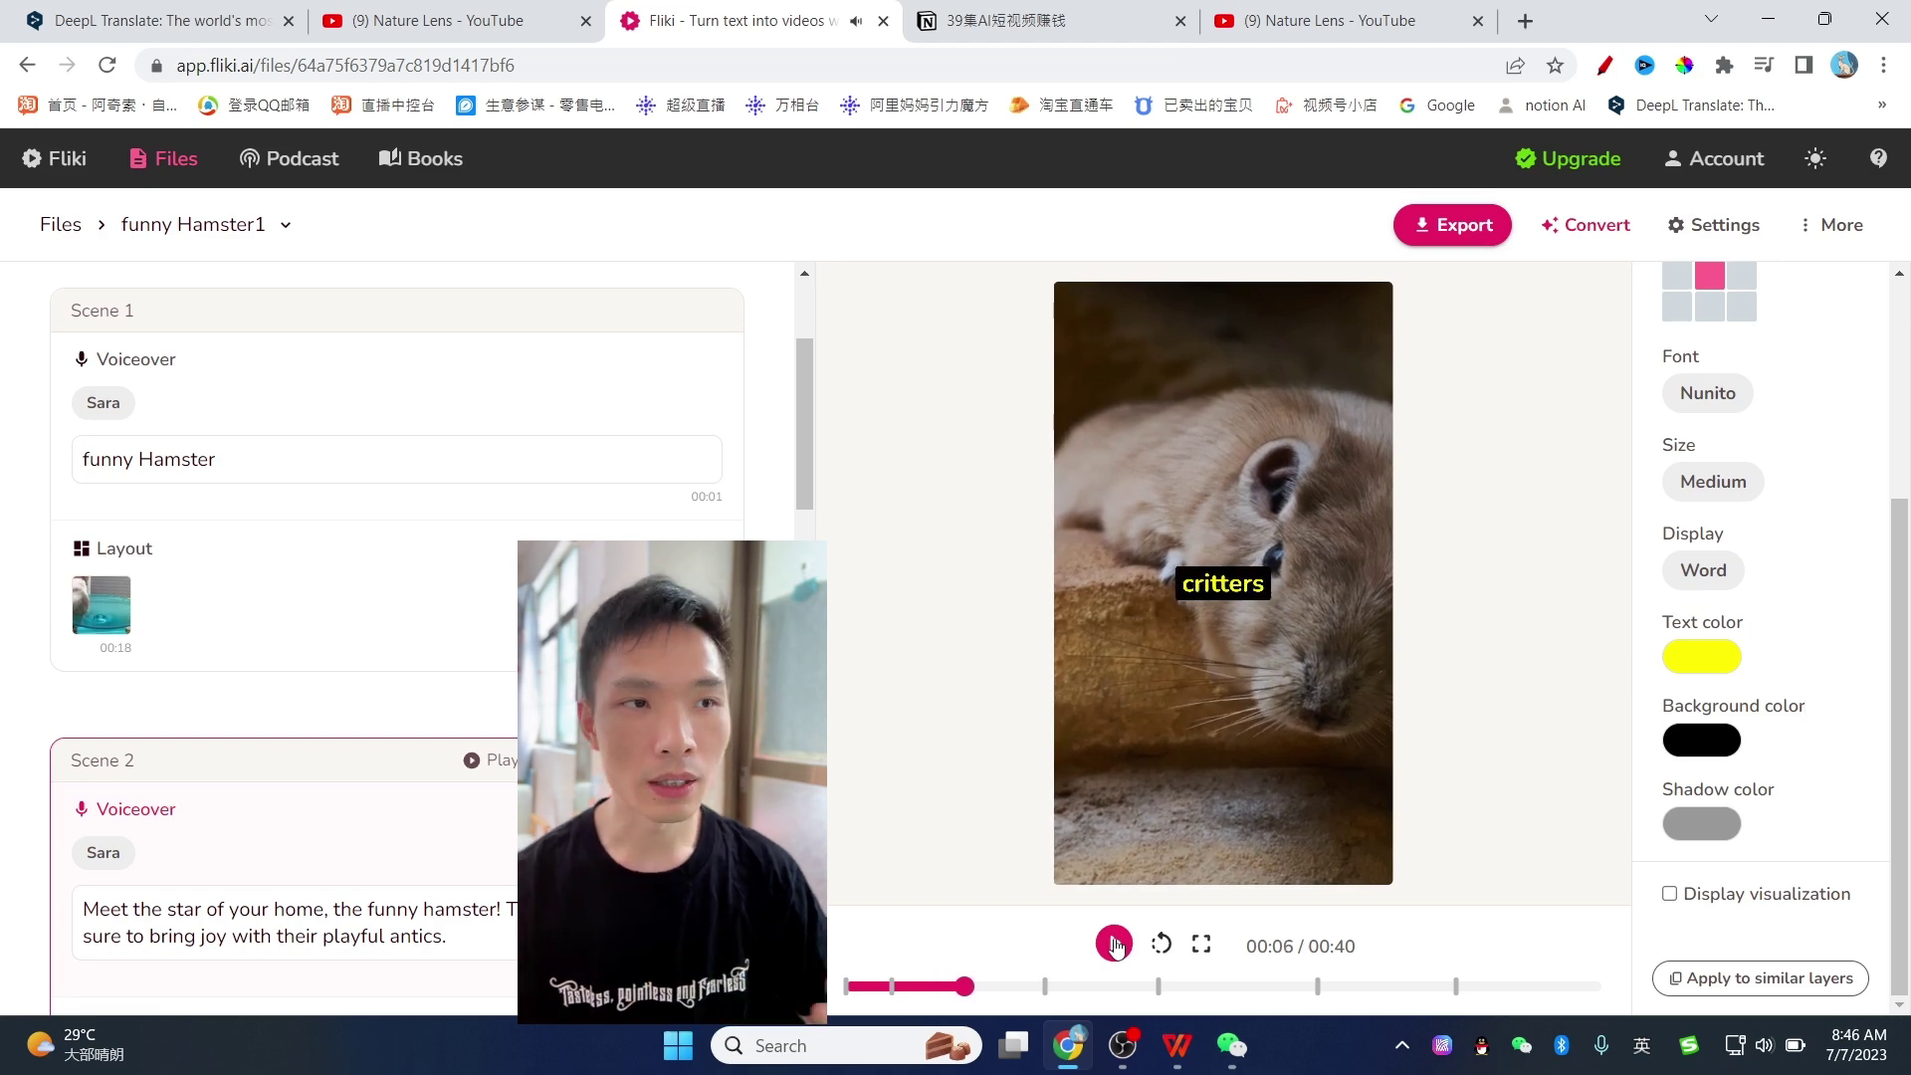
pyautogui.click(1114, 944)
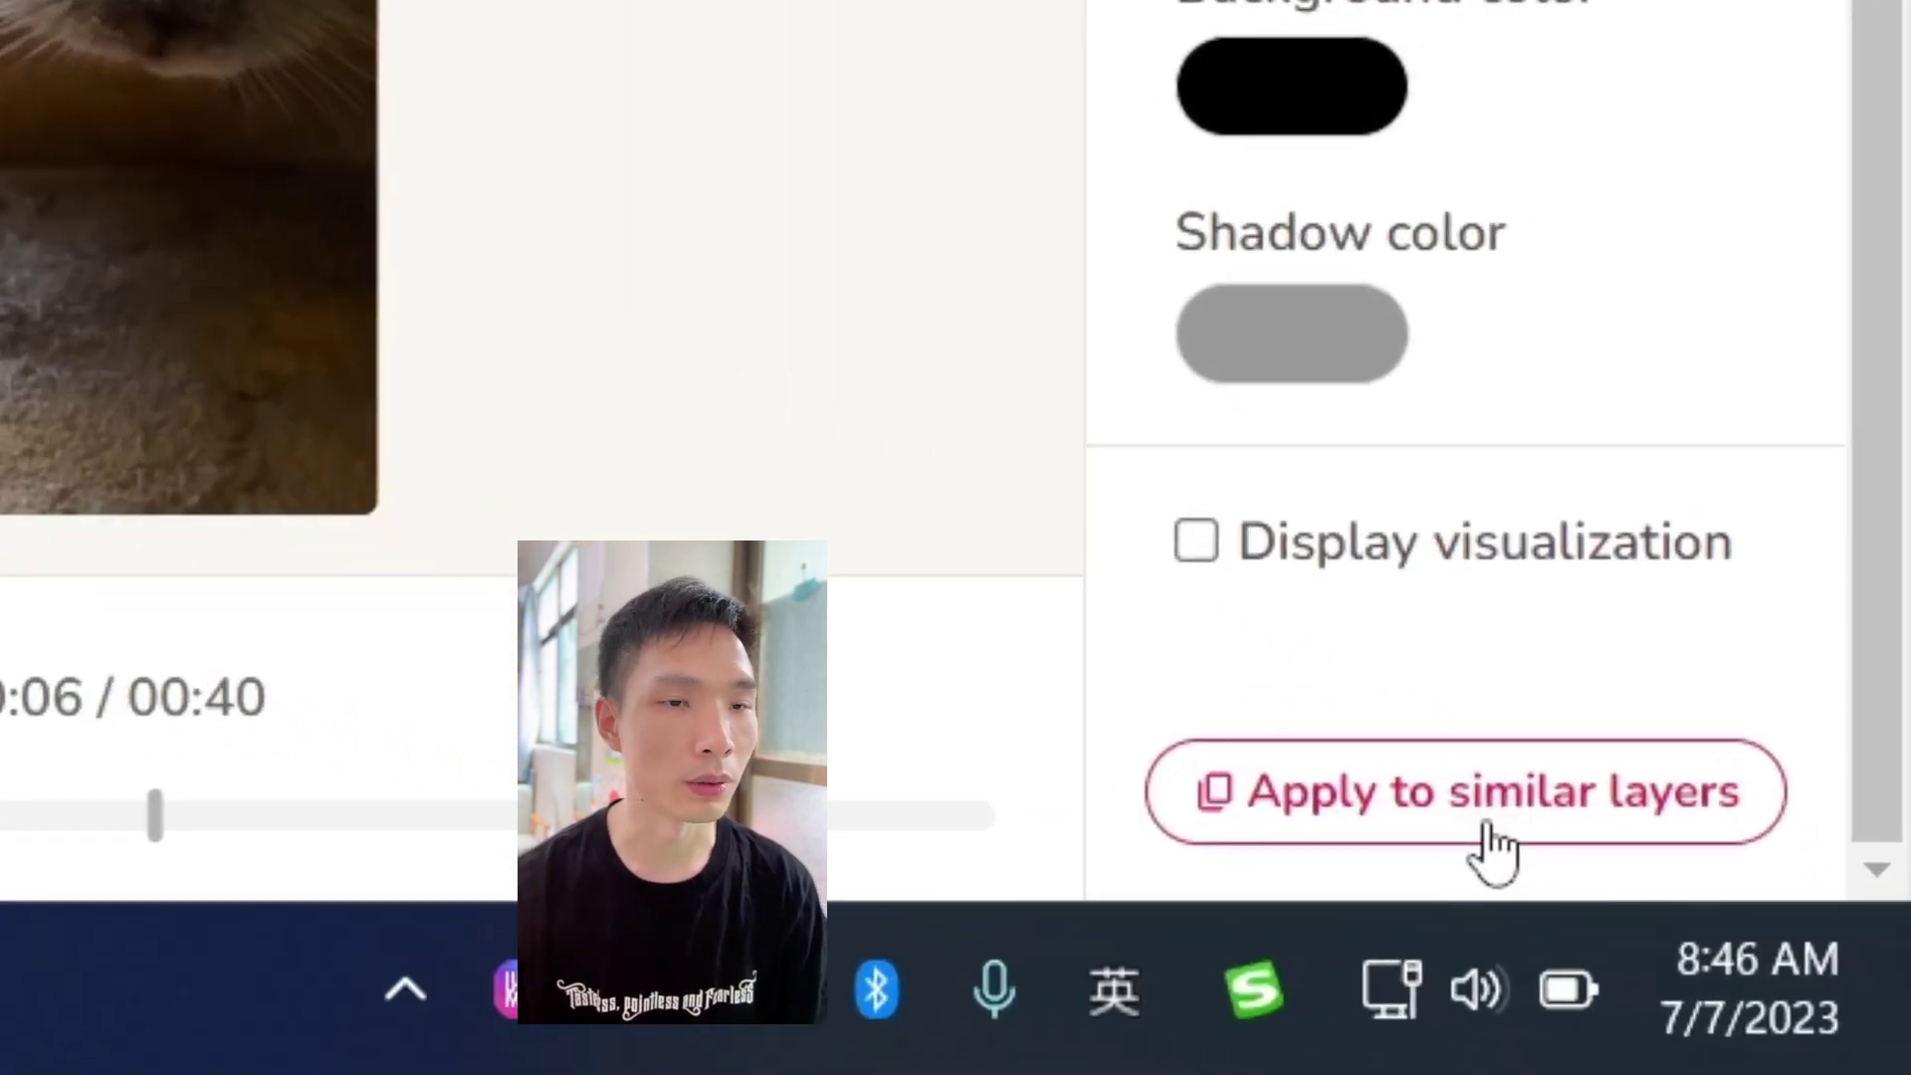
pyautogui.click(1488, 841)
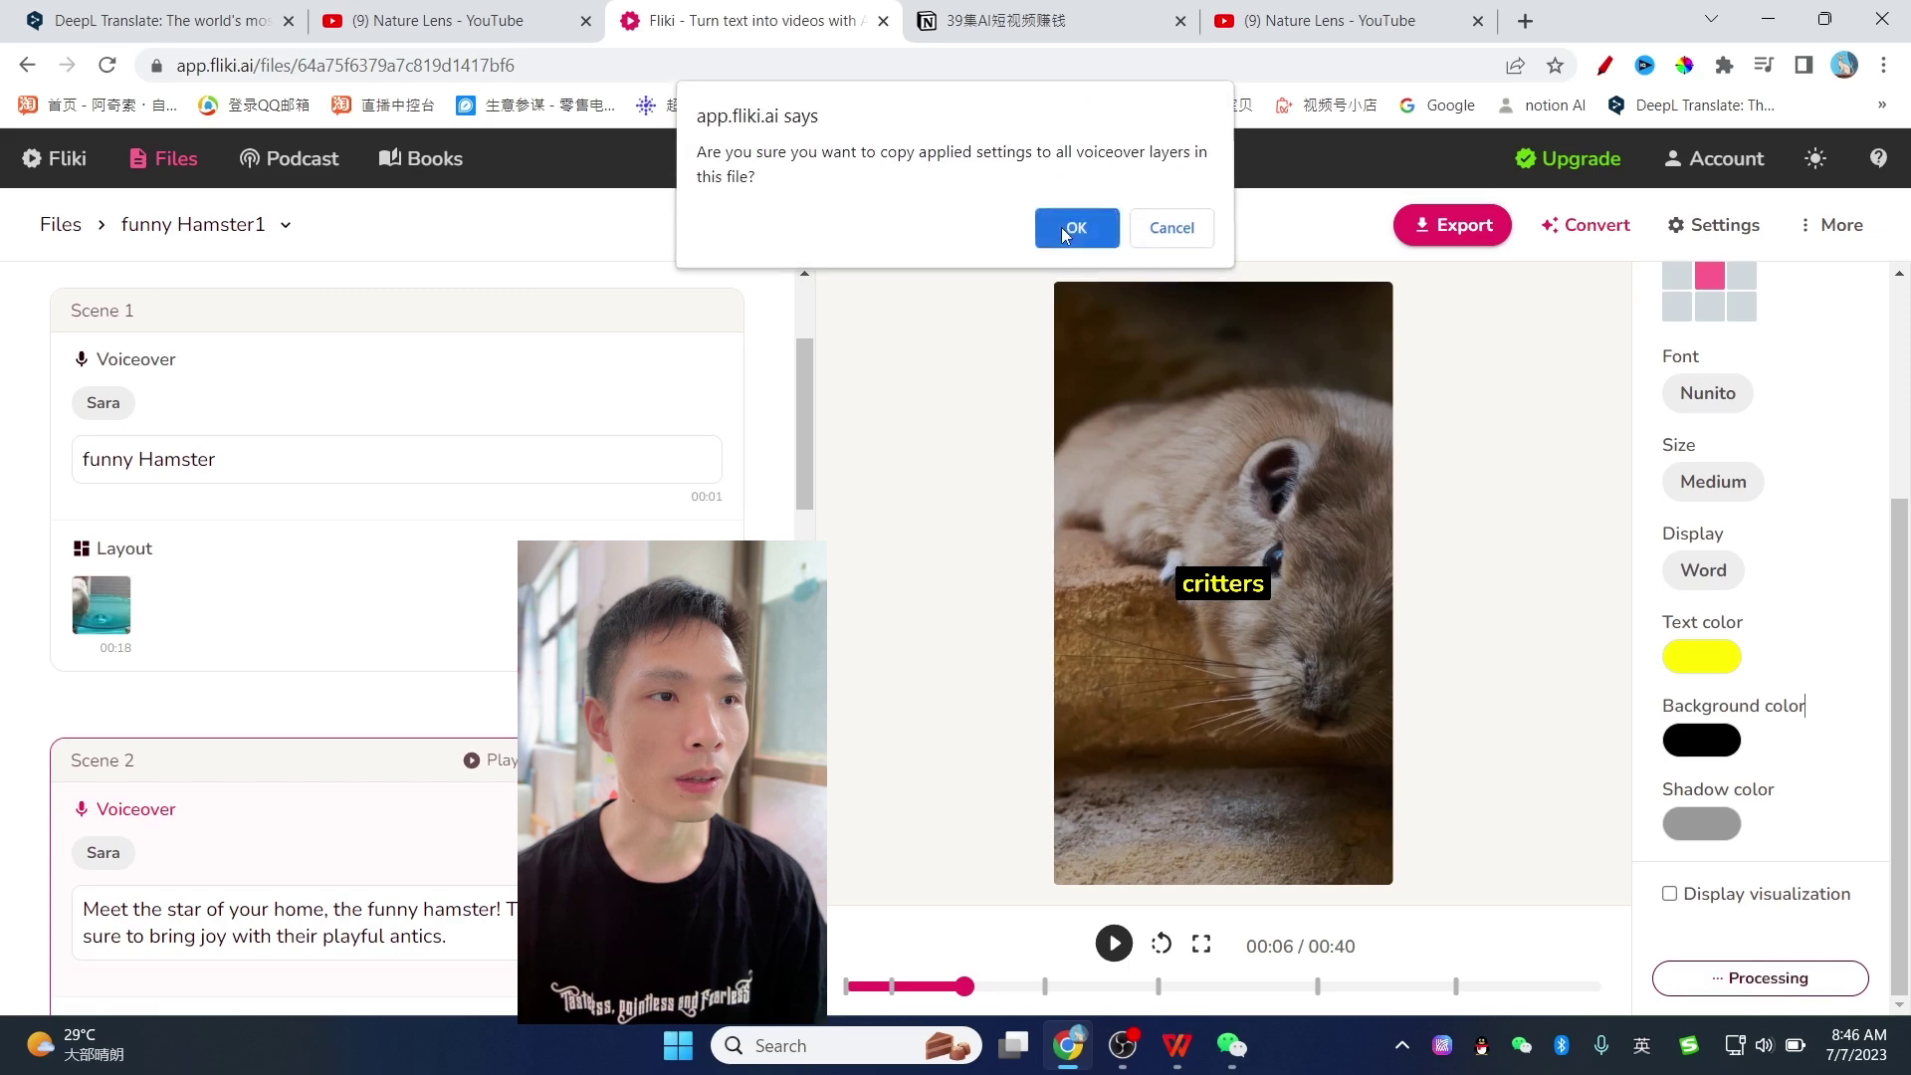
pyautogui.click(958, 225)
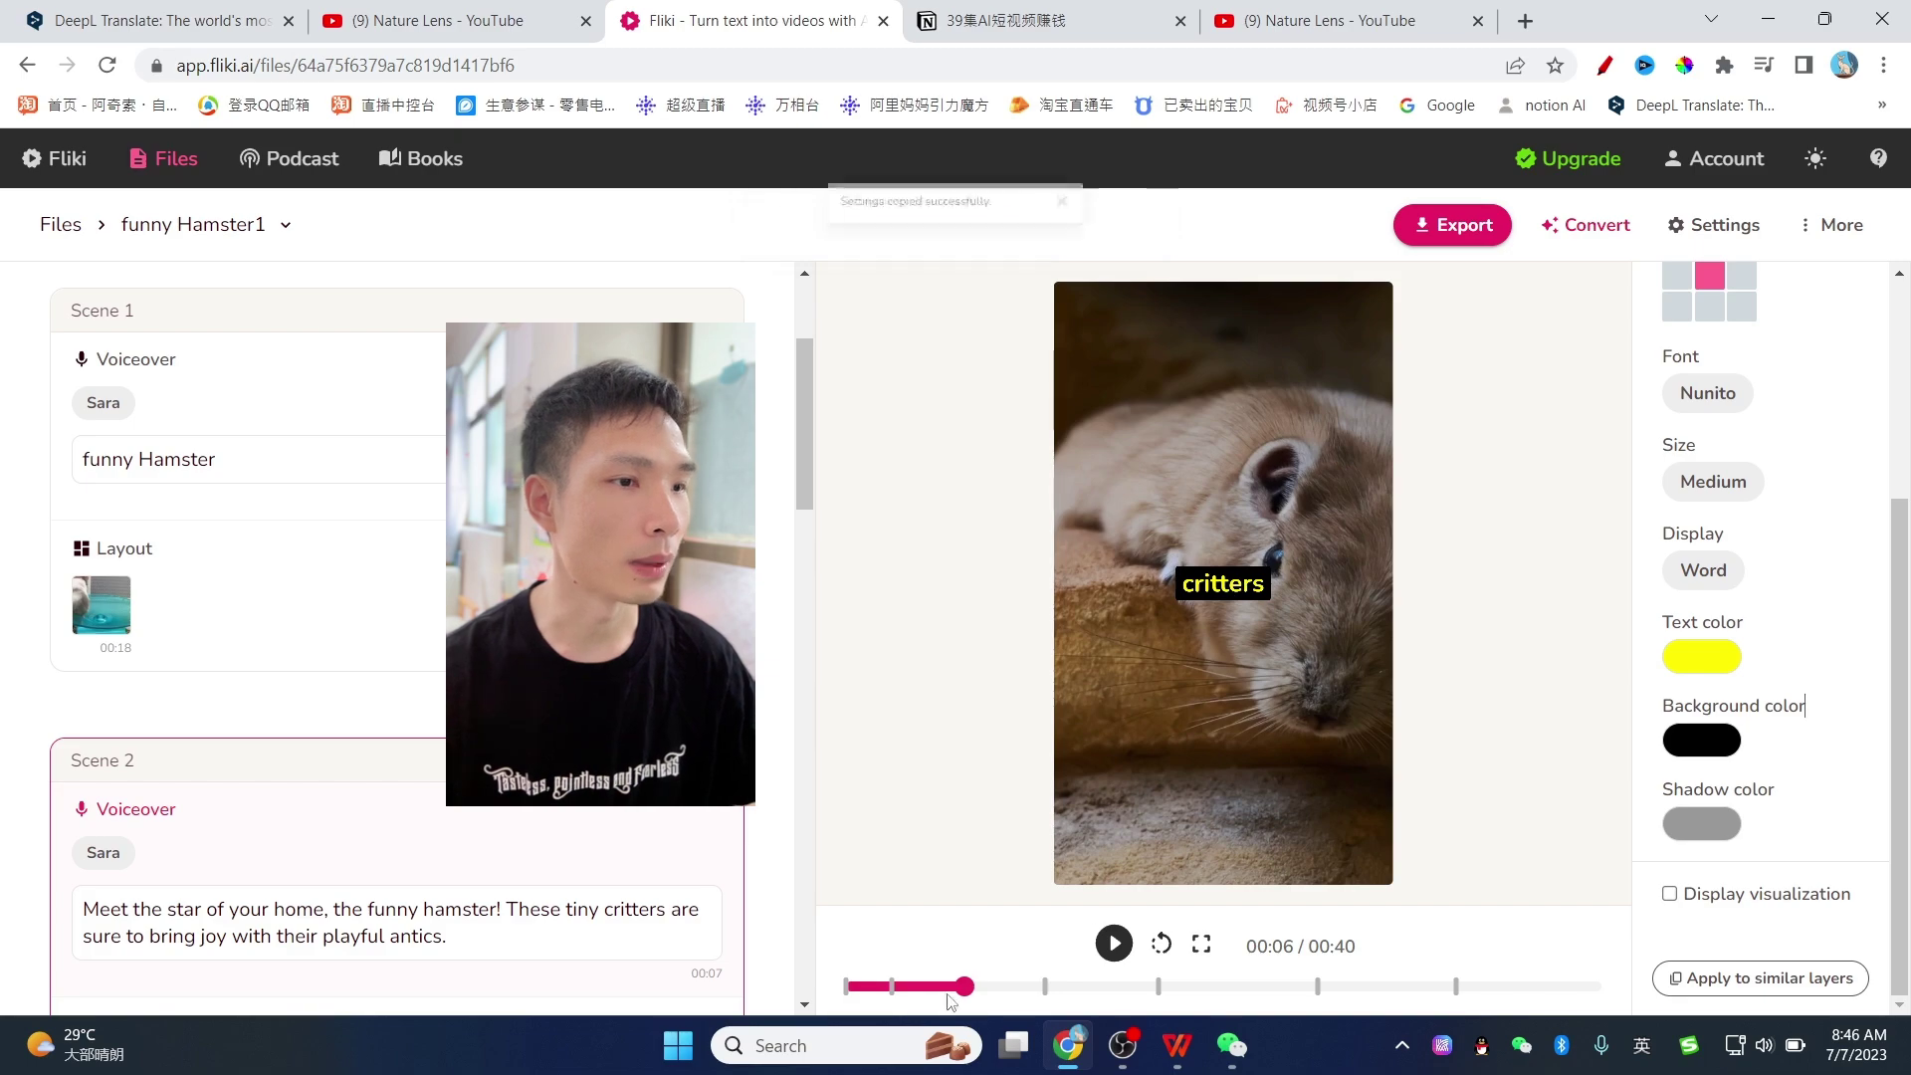
pyautogui.click(1159, 940)
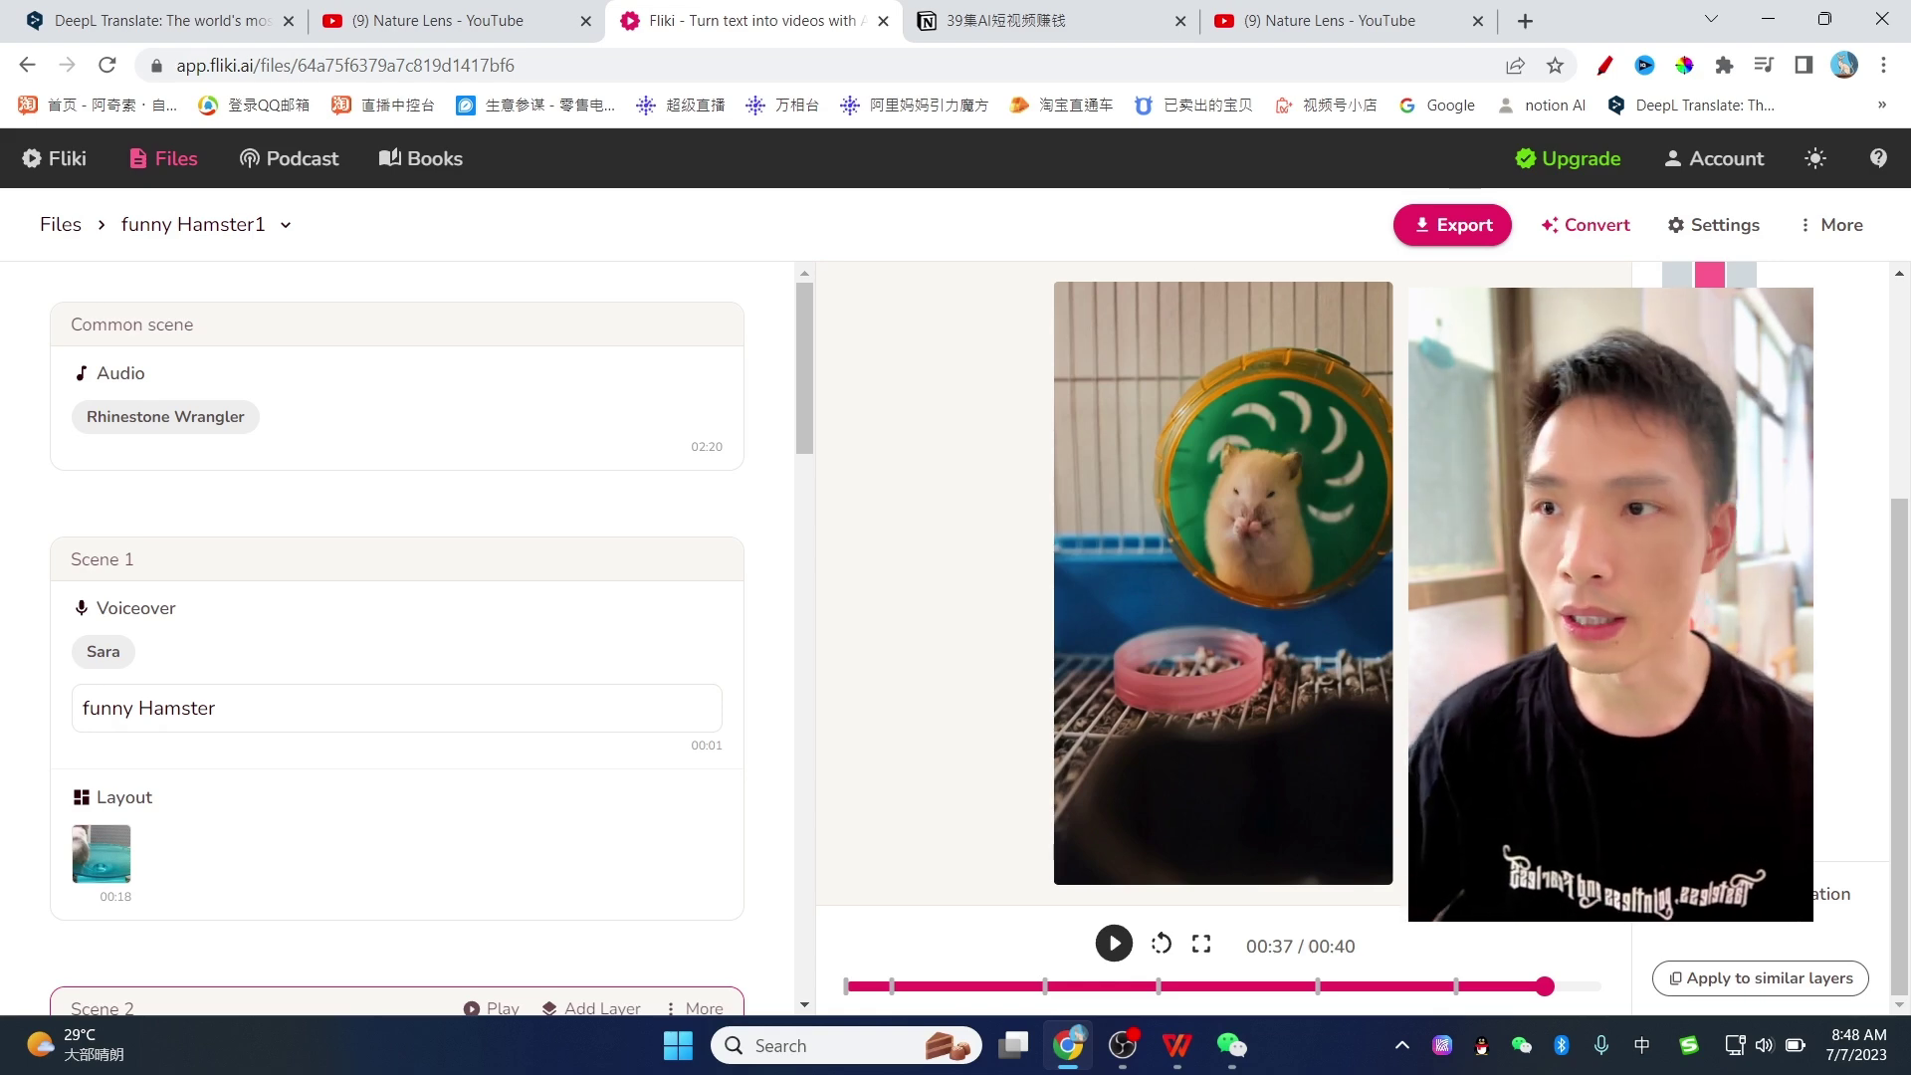
# Cut the sentence "These tiny critters are sure to bring joy with their playful antics." from Scene 2's voiceover text.
pyautogui.scroll(-6, 458, 617)
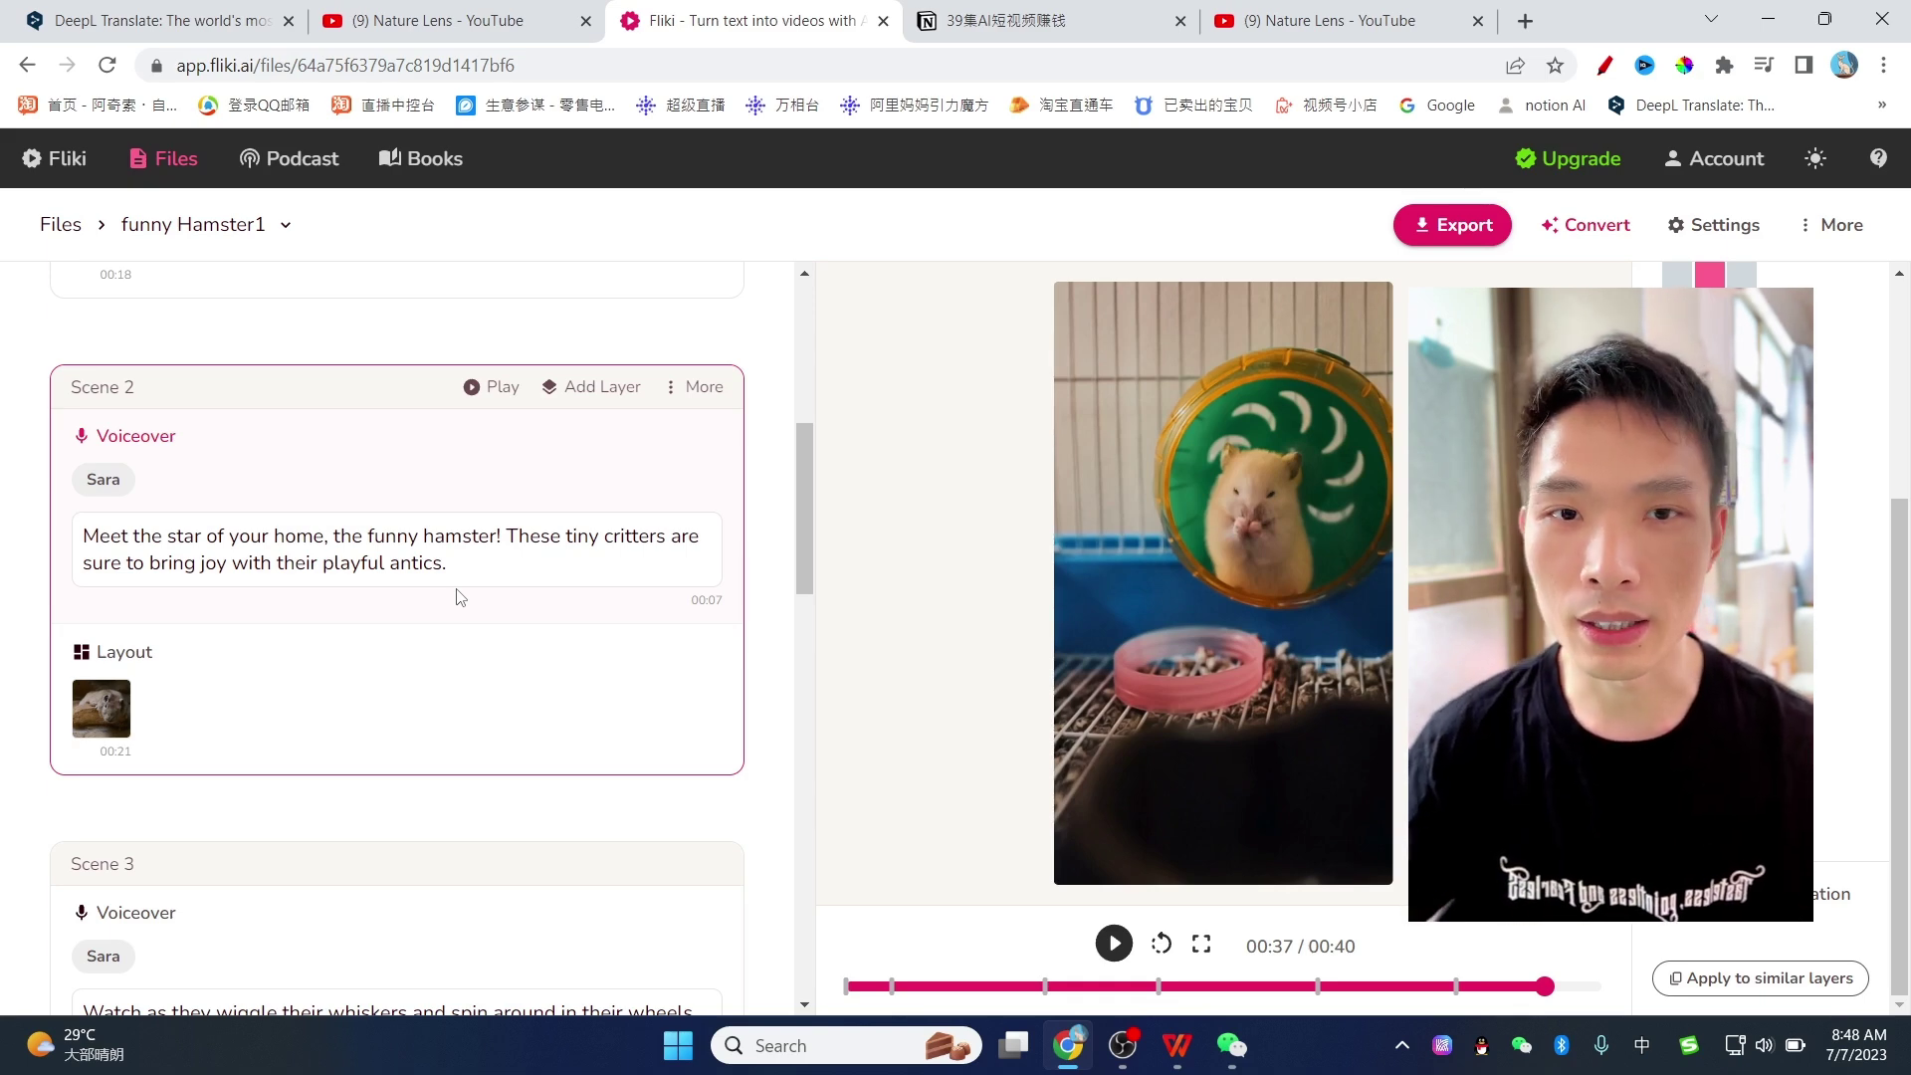
pyautogui.moveTo(507, 535); pyautogui.dragTo(516, 553)
pyautogui.hotkey('ctrl', 'c')
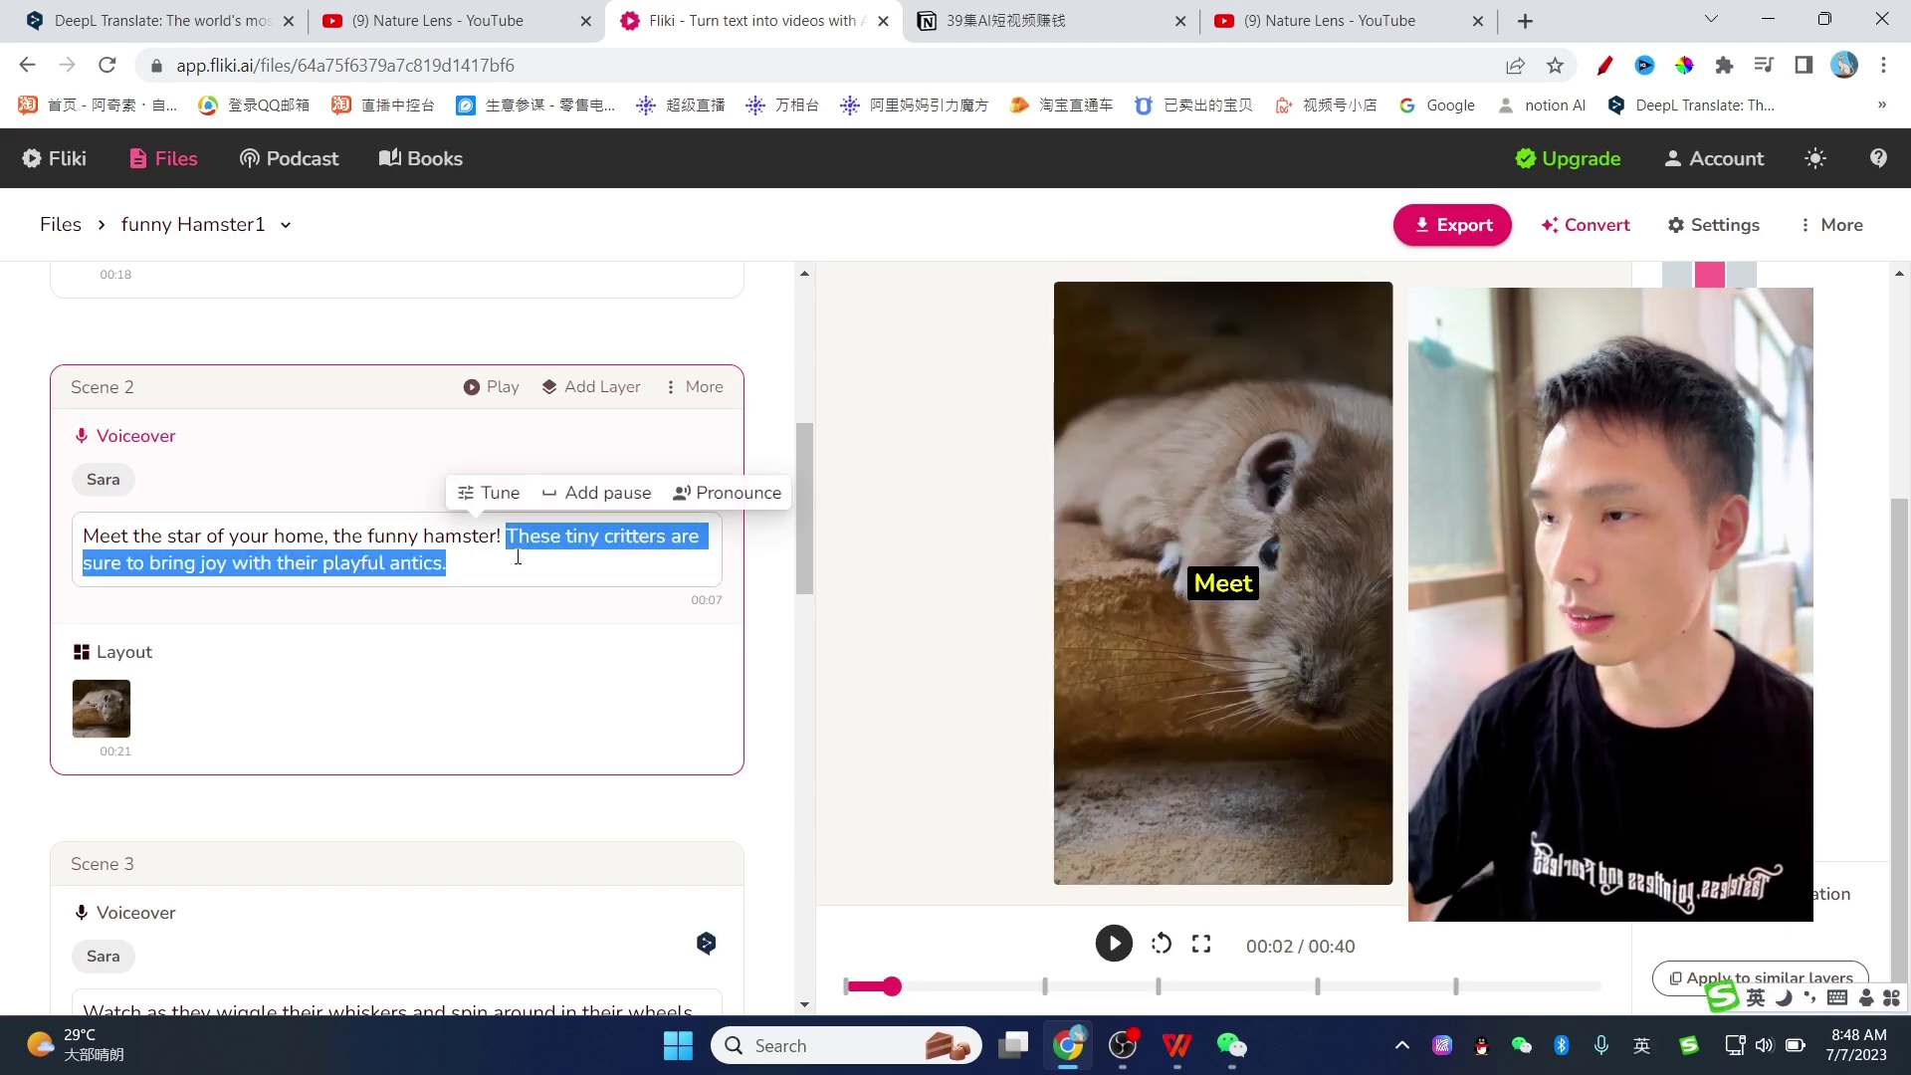
pyautogui.press('BackSpace')
# Add a new scene after Scene 2 and paste the cut "These tiny critters" sentence as its voiceover text.
pyautogui.scroll(-1, 579, 408)
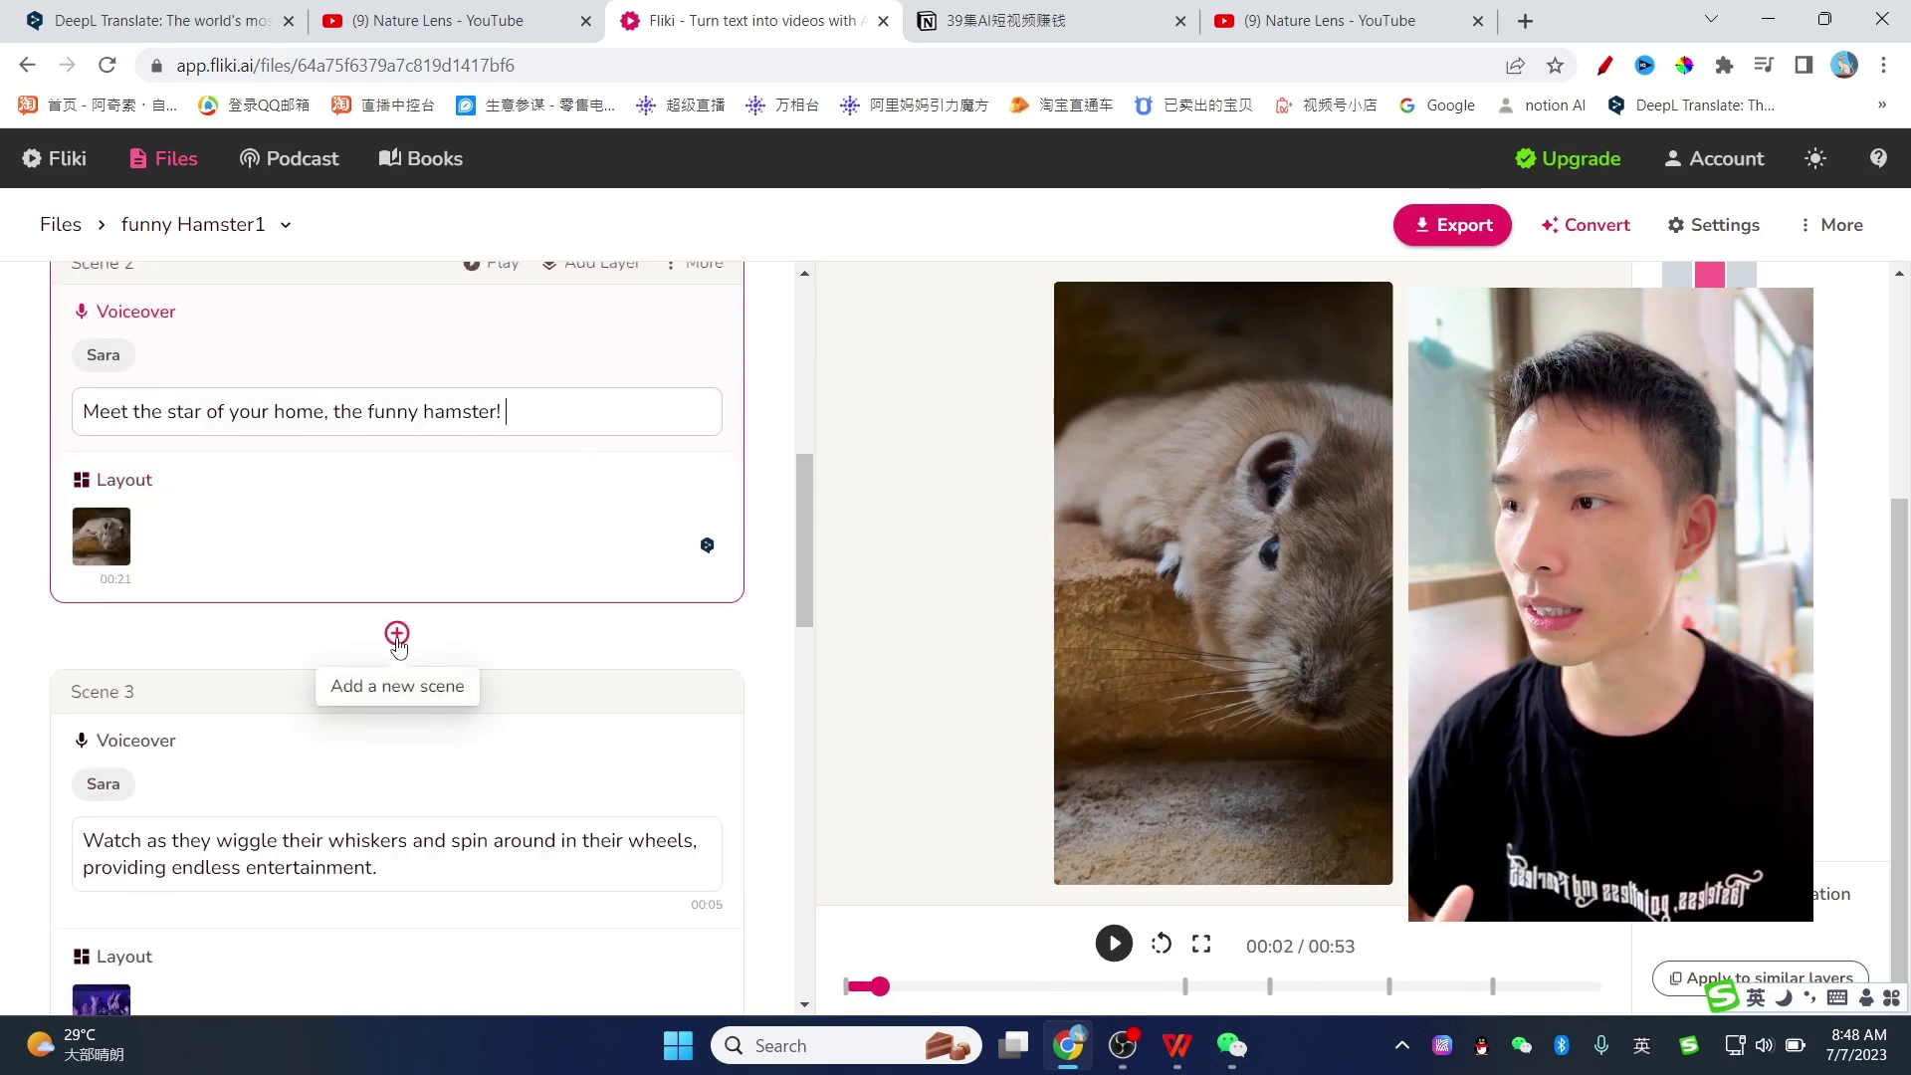
pyautogui.click(396, 638)
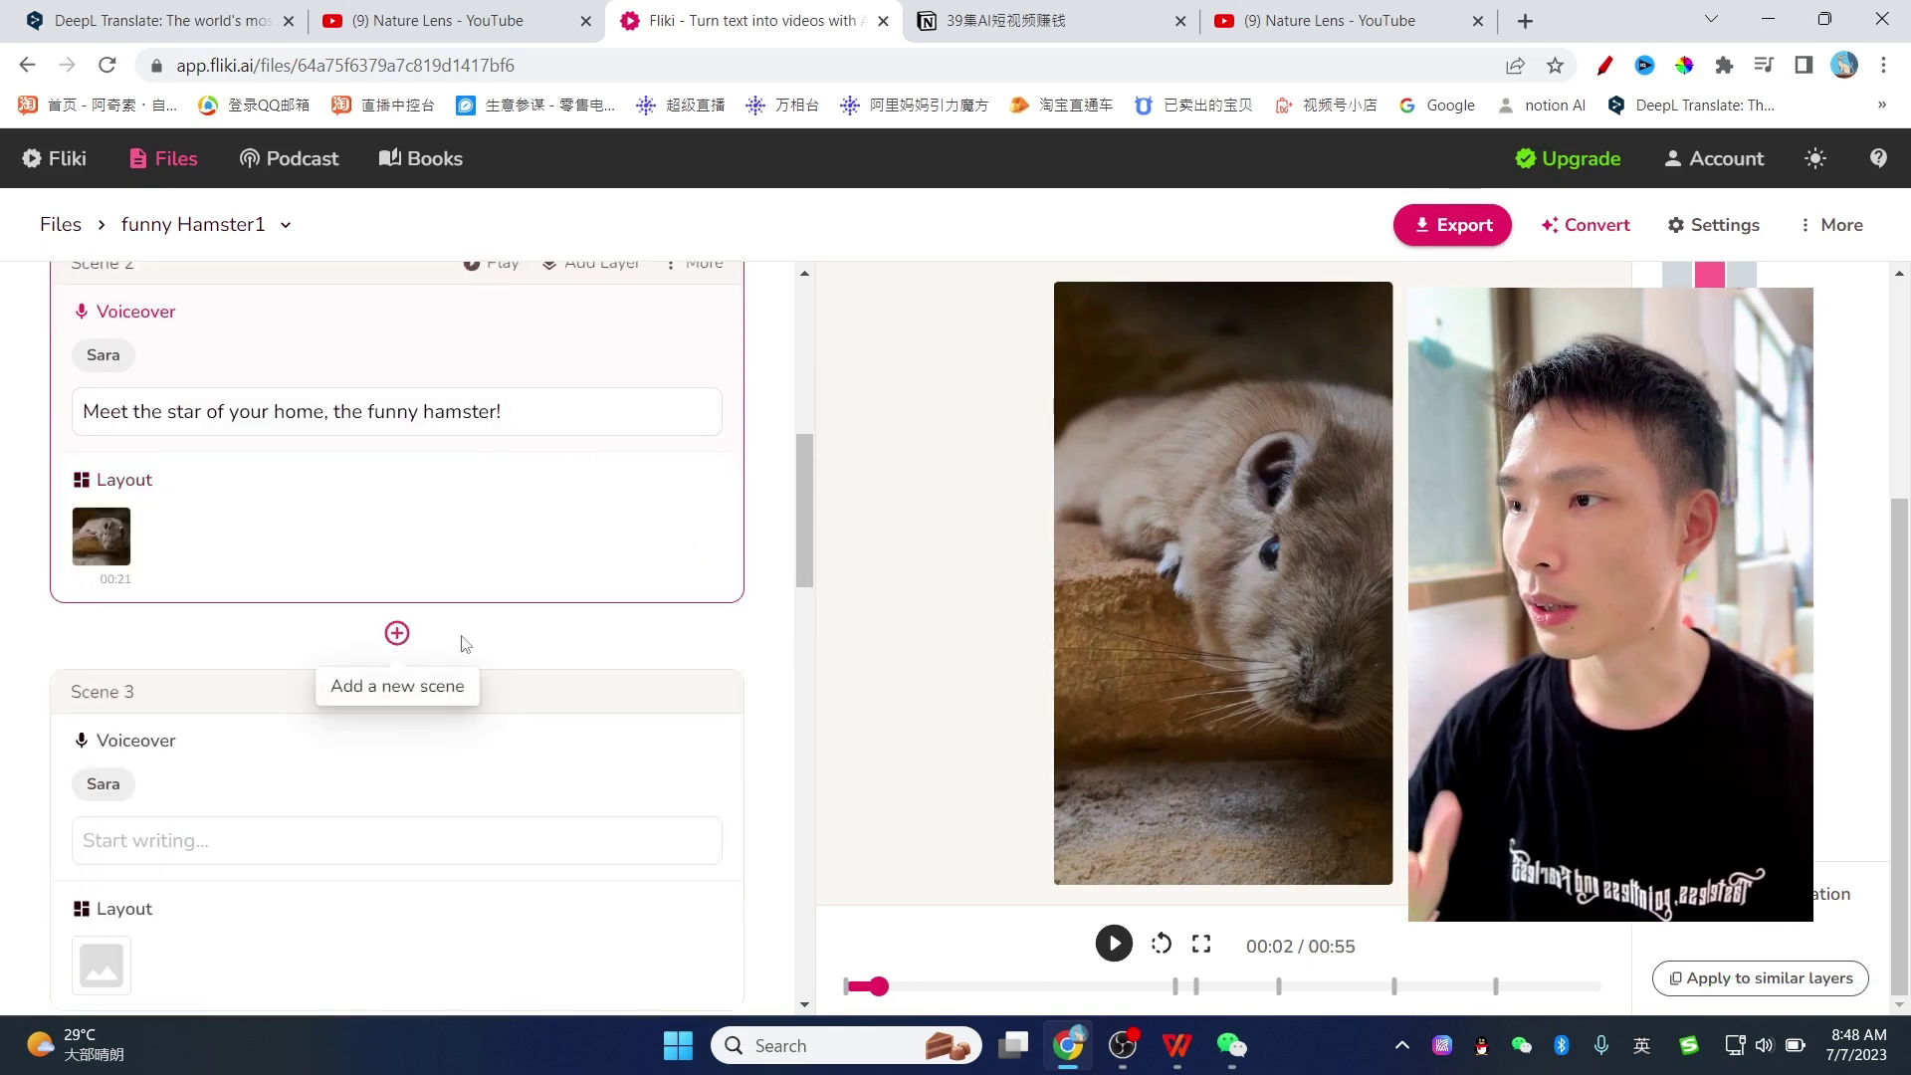
pyautogui.scroll(-1, 266, 676)
pyautogui.click(222, 715)
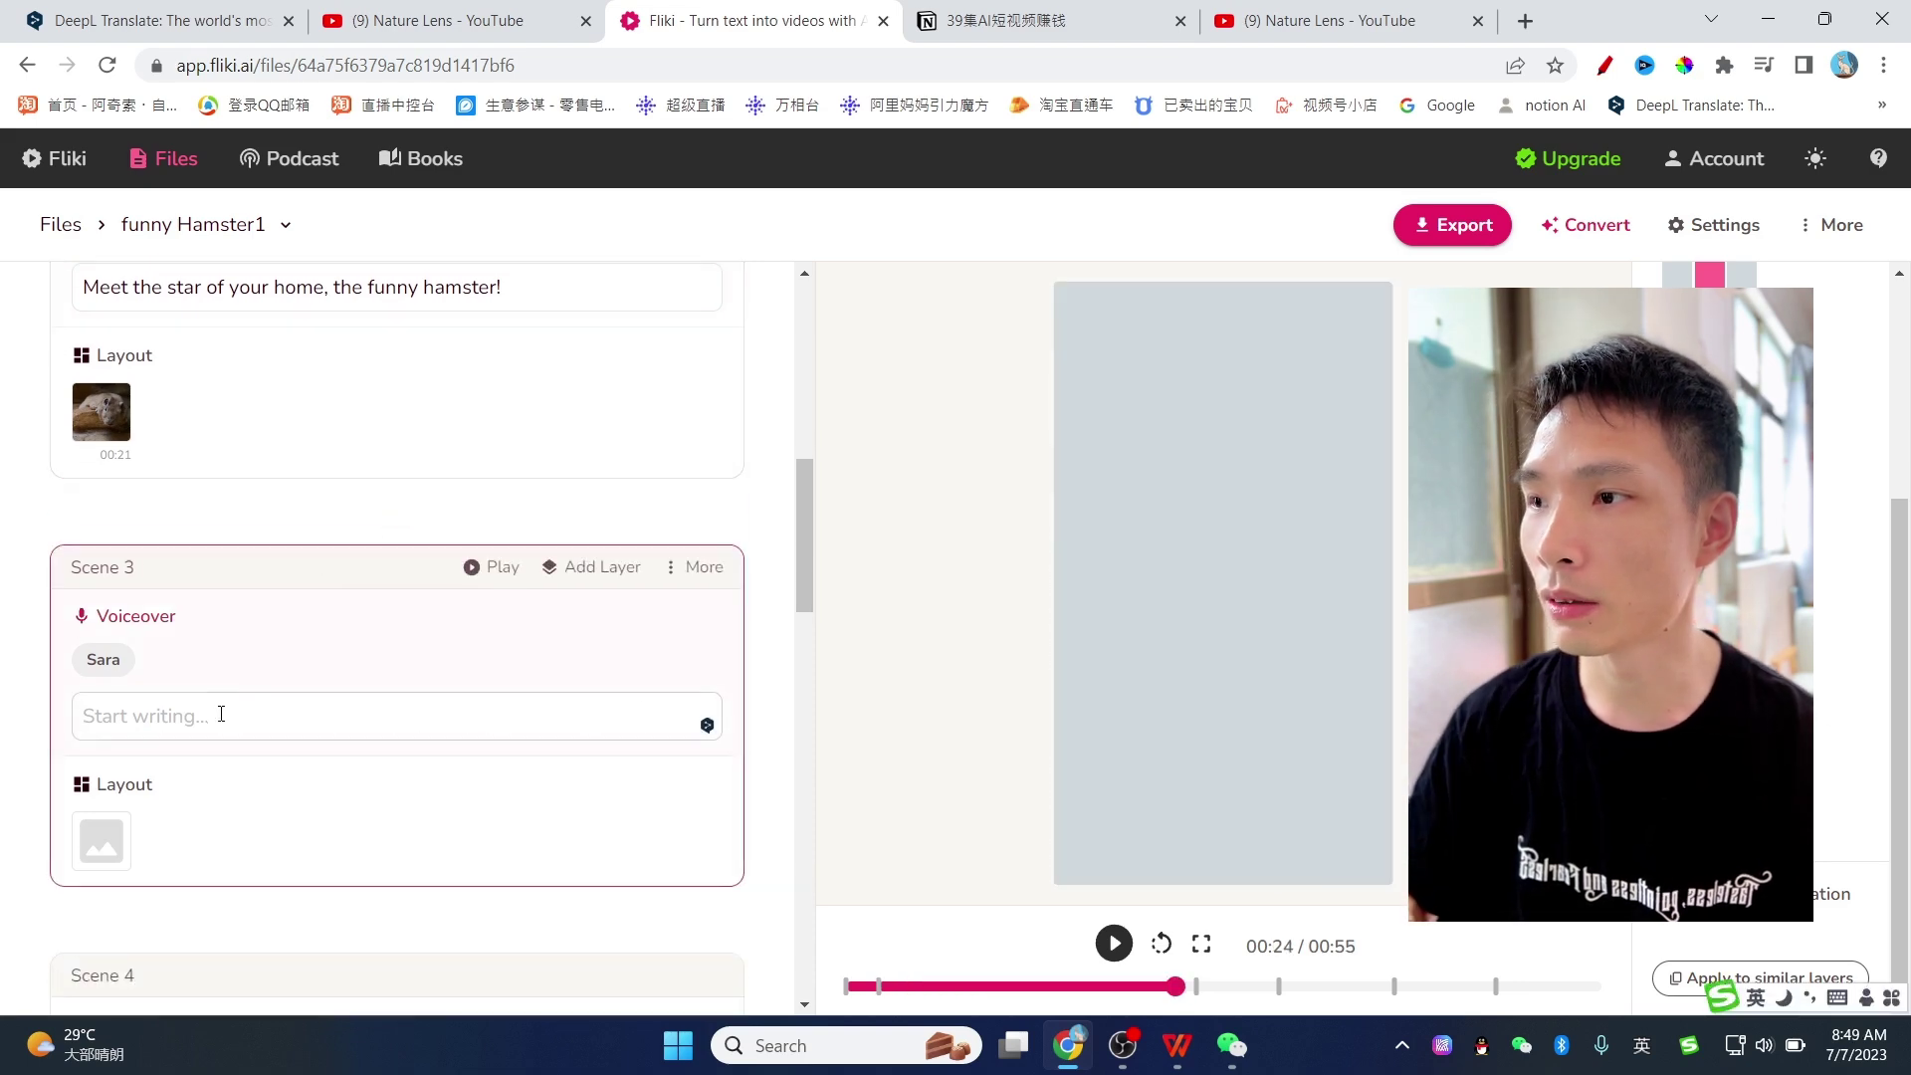
pyautogui.hotkey('ctrl', 'v')
pyautogui.scroll(2, 221, 713)
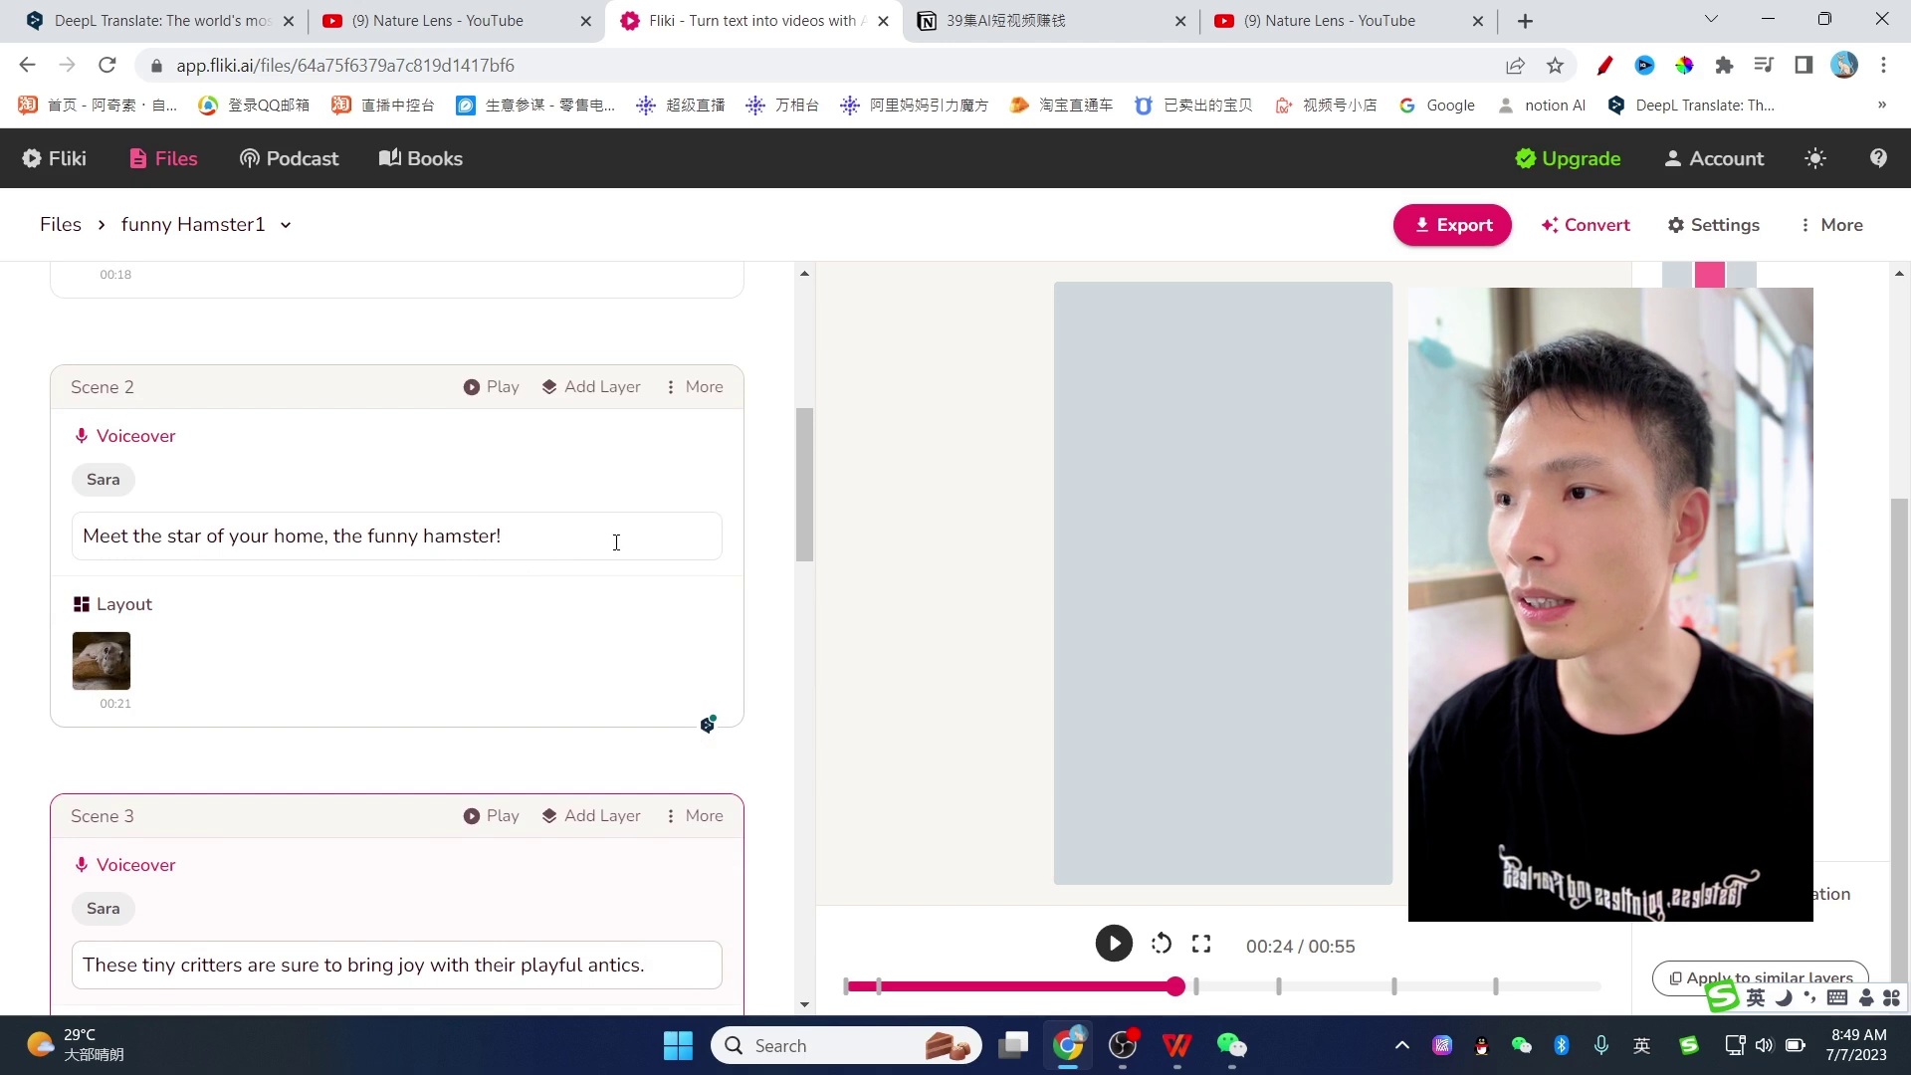
pyautogui.scroll(-1, 597, 545)
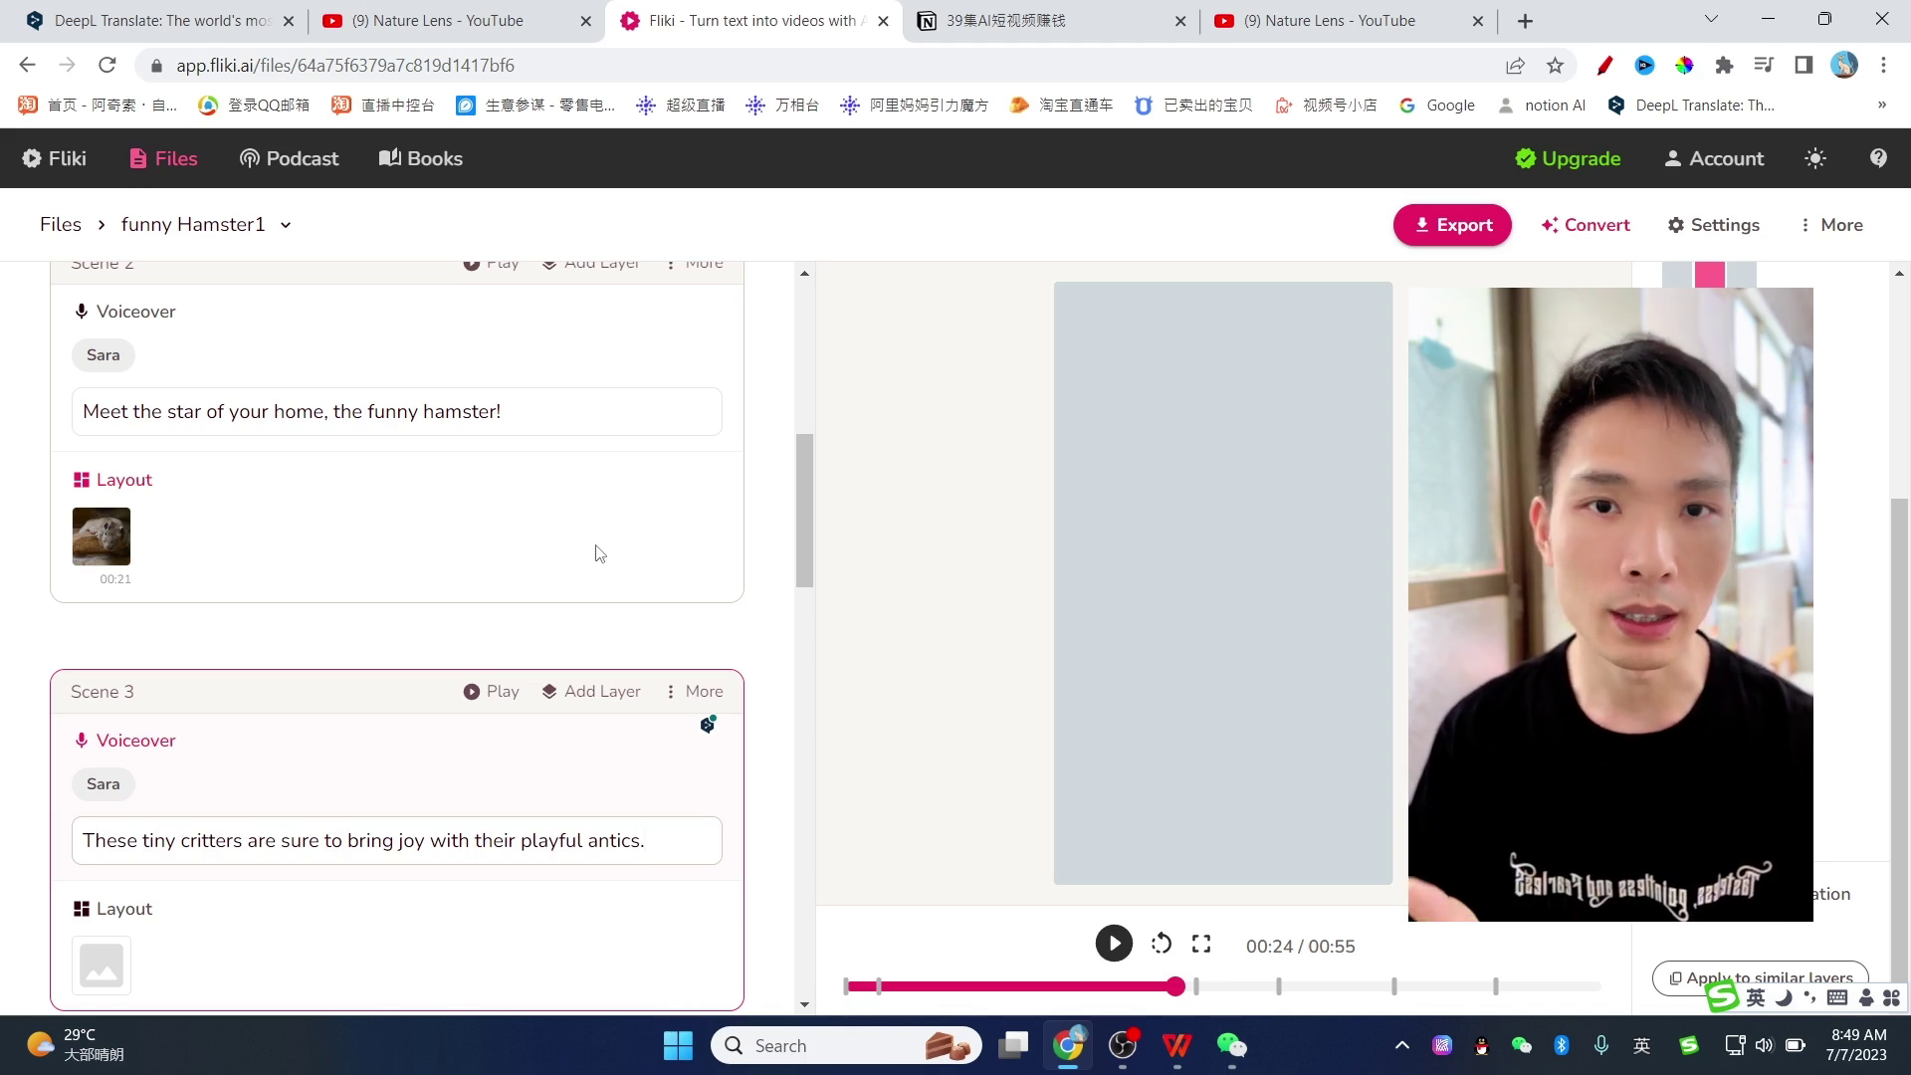
# Search the stock videos for "Hamster" and use the clip of a white hamster held in a hand as Scene 3's layout media.
pyautogui.scroll(-1, 549, 559)
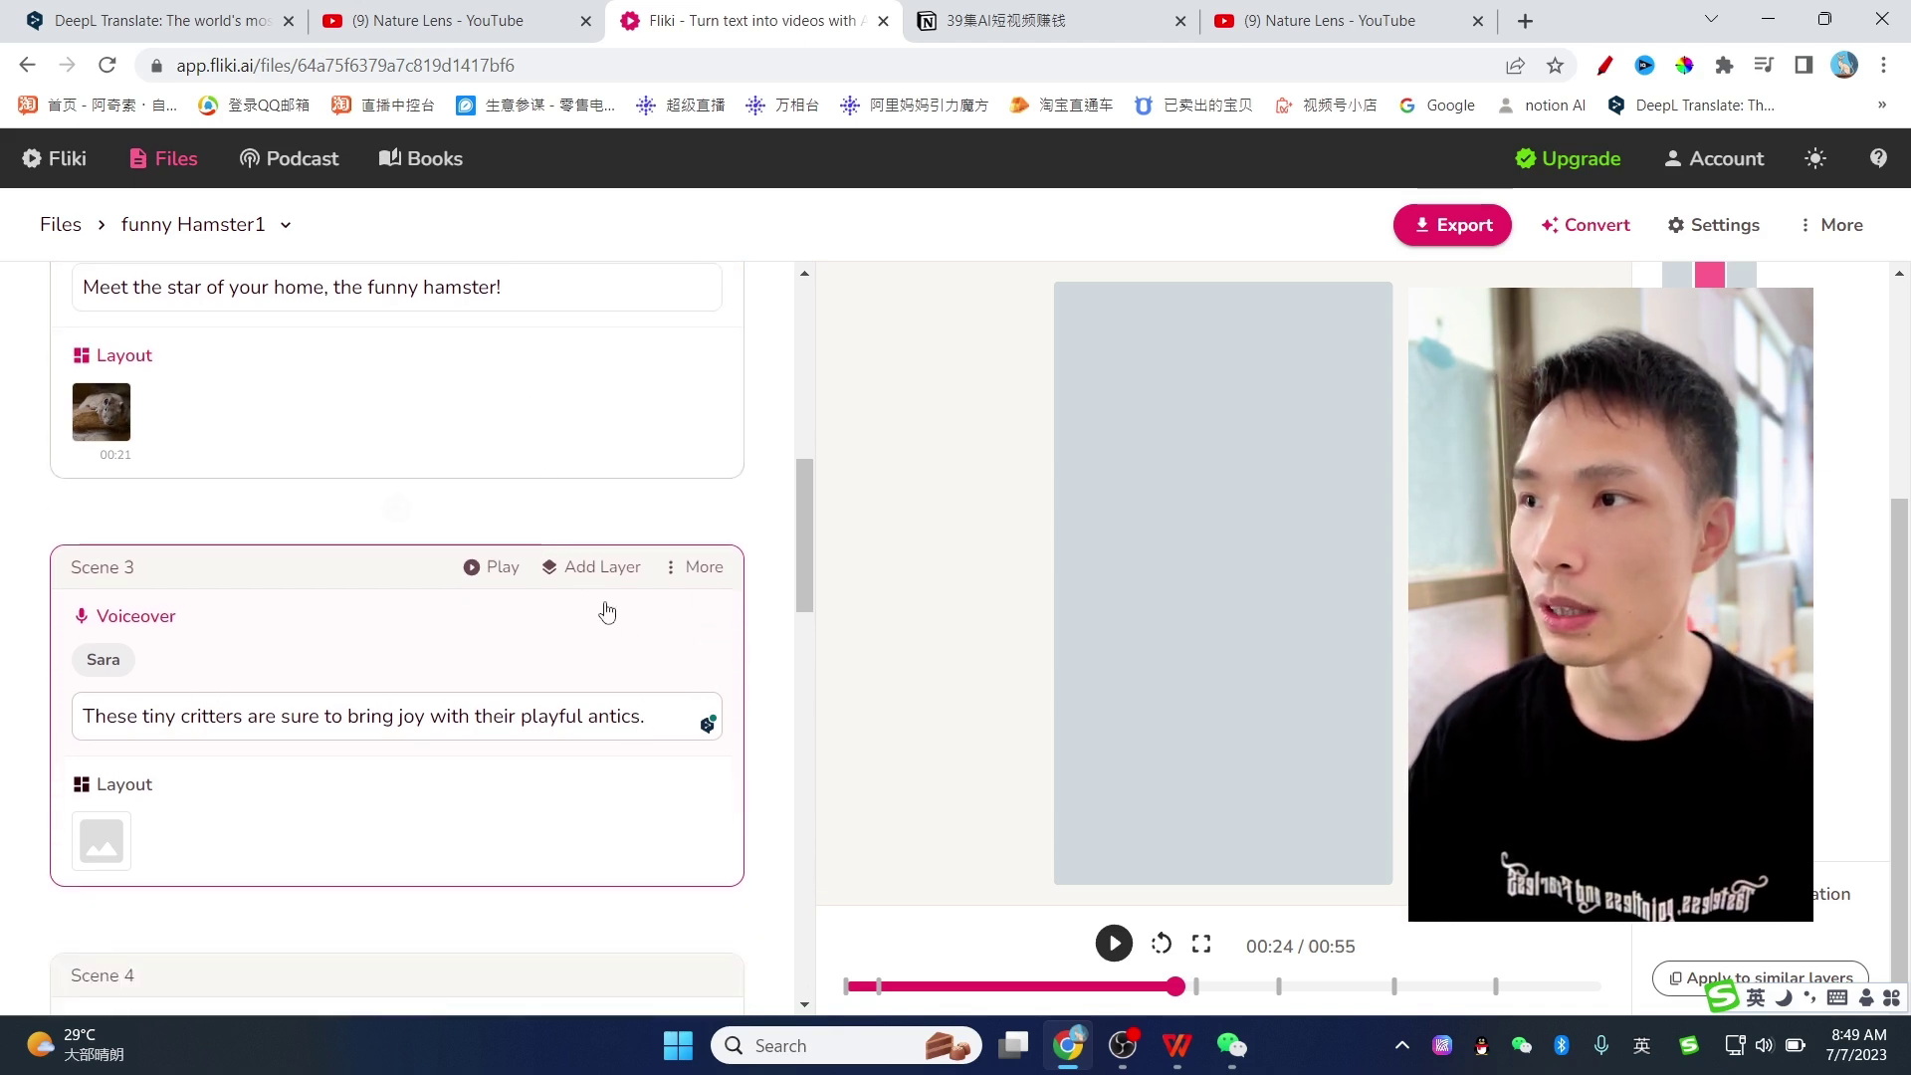
pyautogui.scroll(-1, 537, 597)
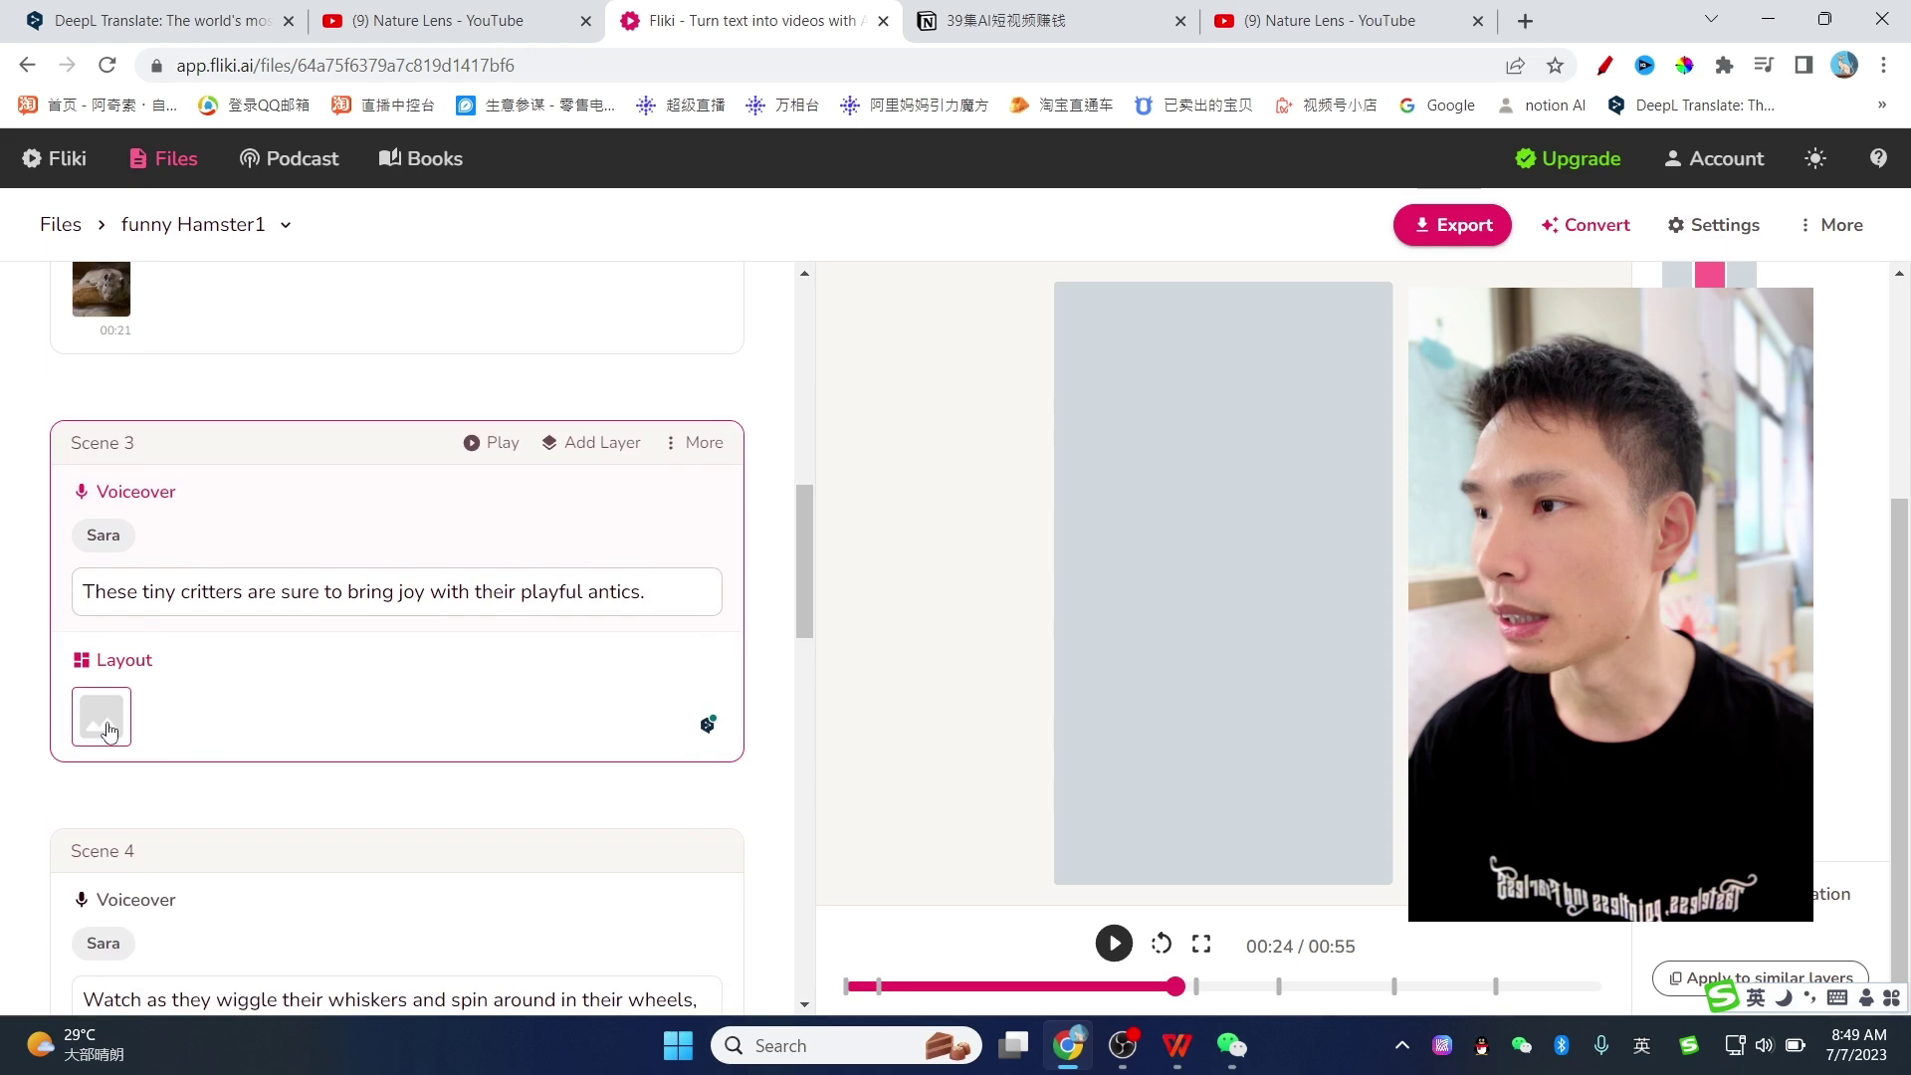
pyautogui.click(109, 732)
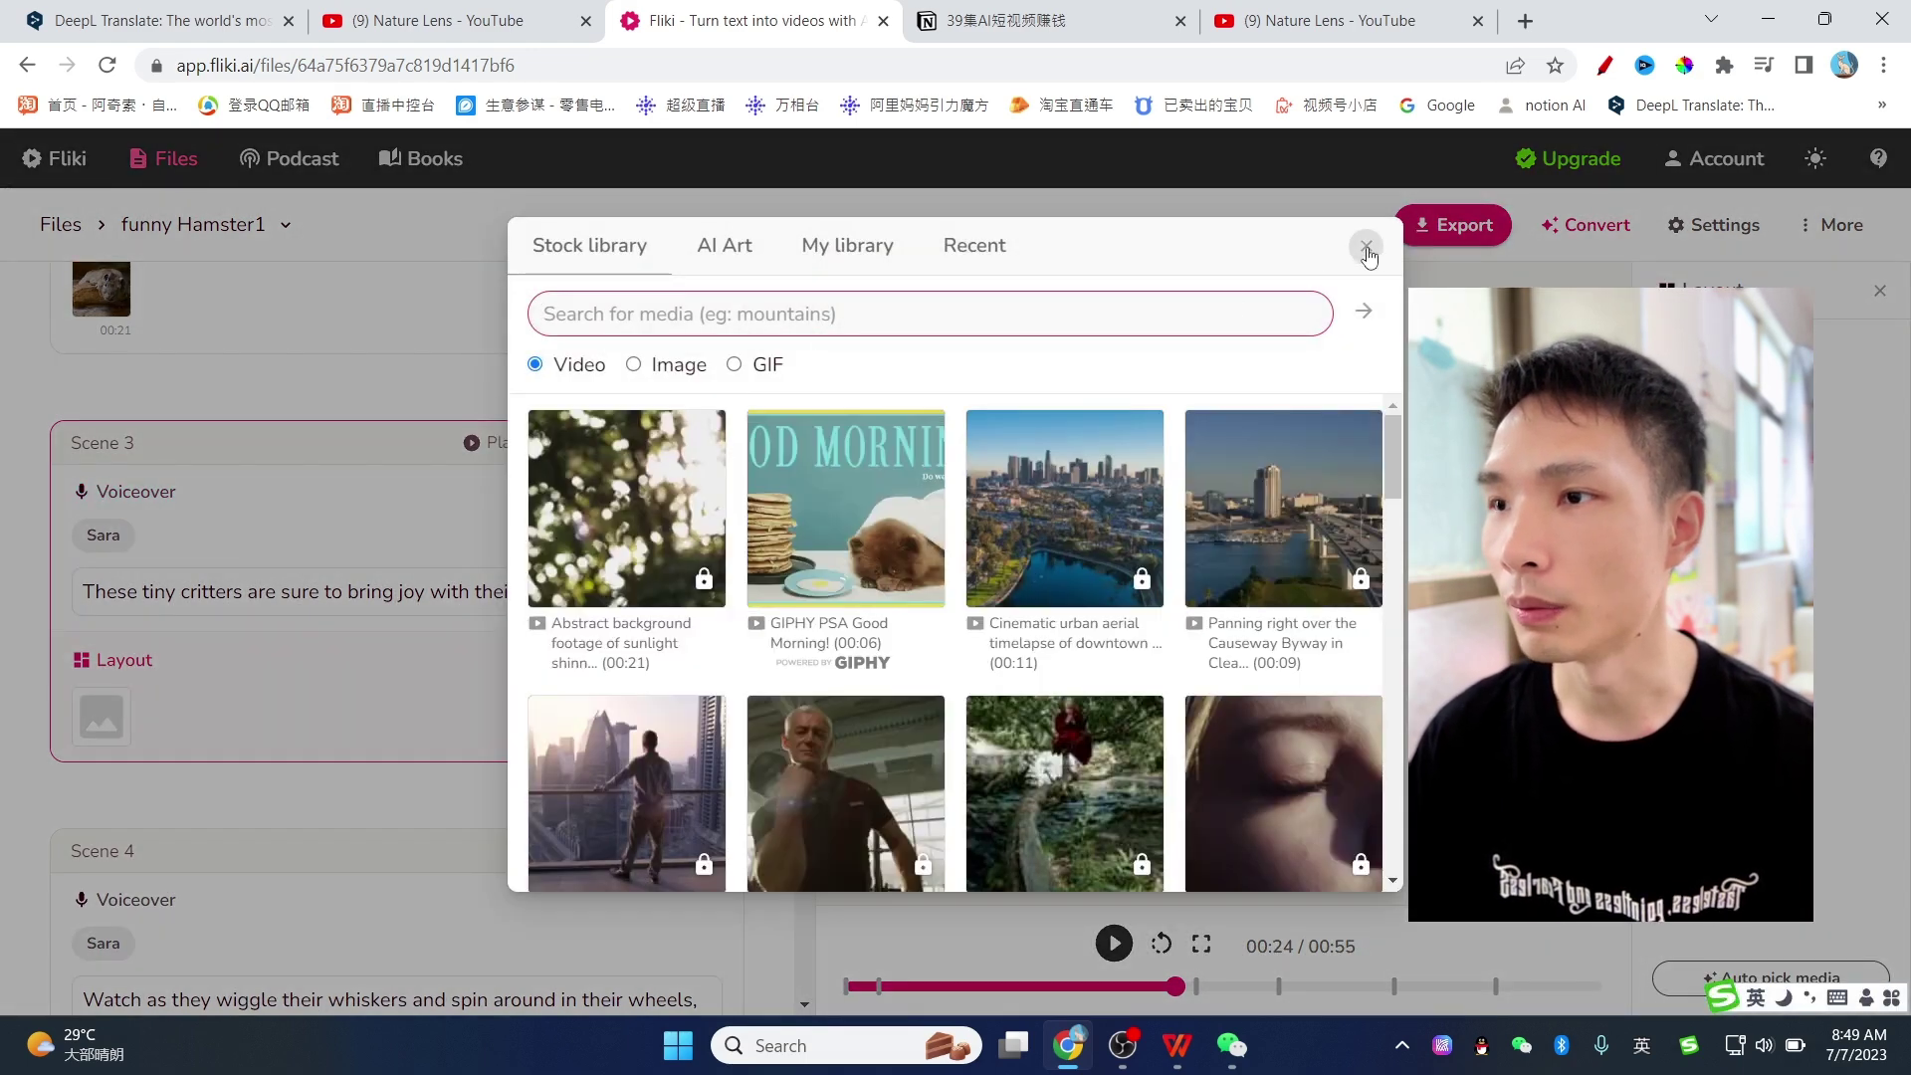
pyautogui.write('Hamster')
pyautogui.press('Return')
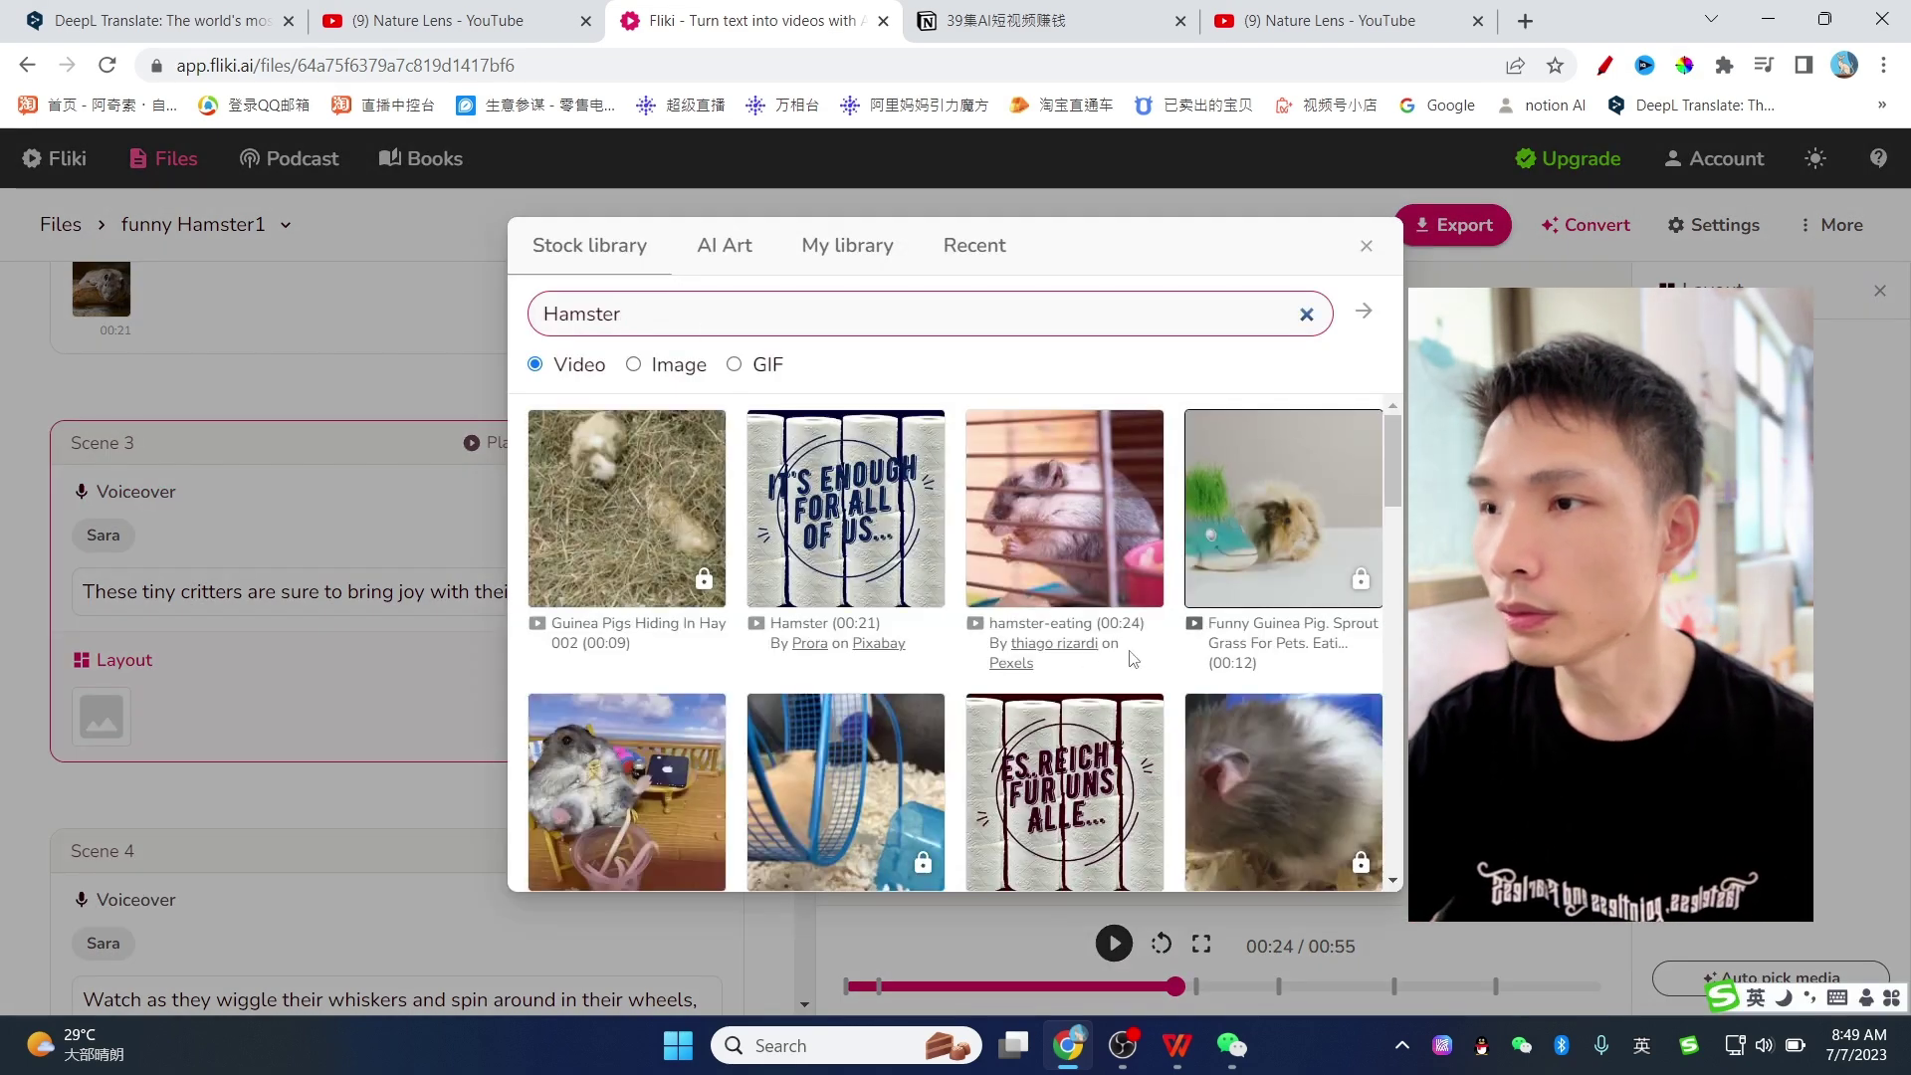
pyautogui.scroll(-7, 1172, 649)
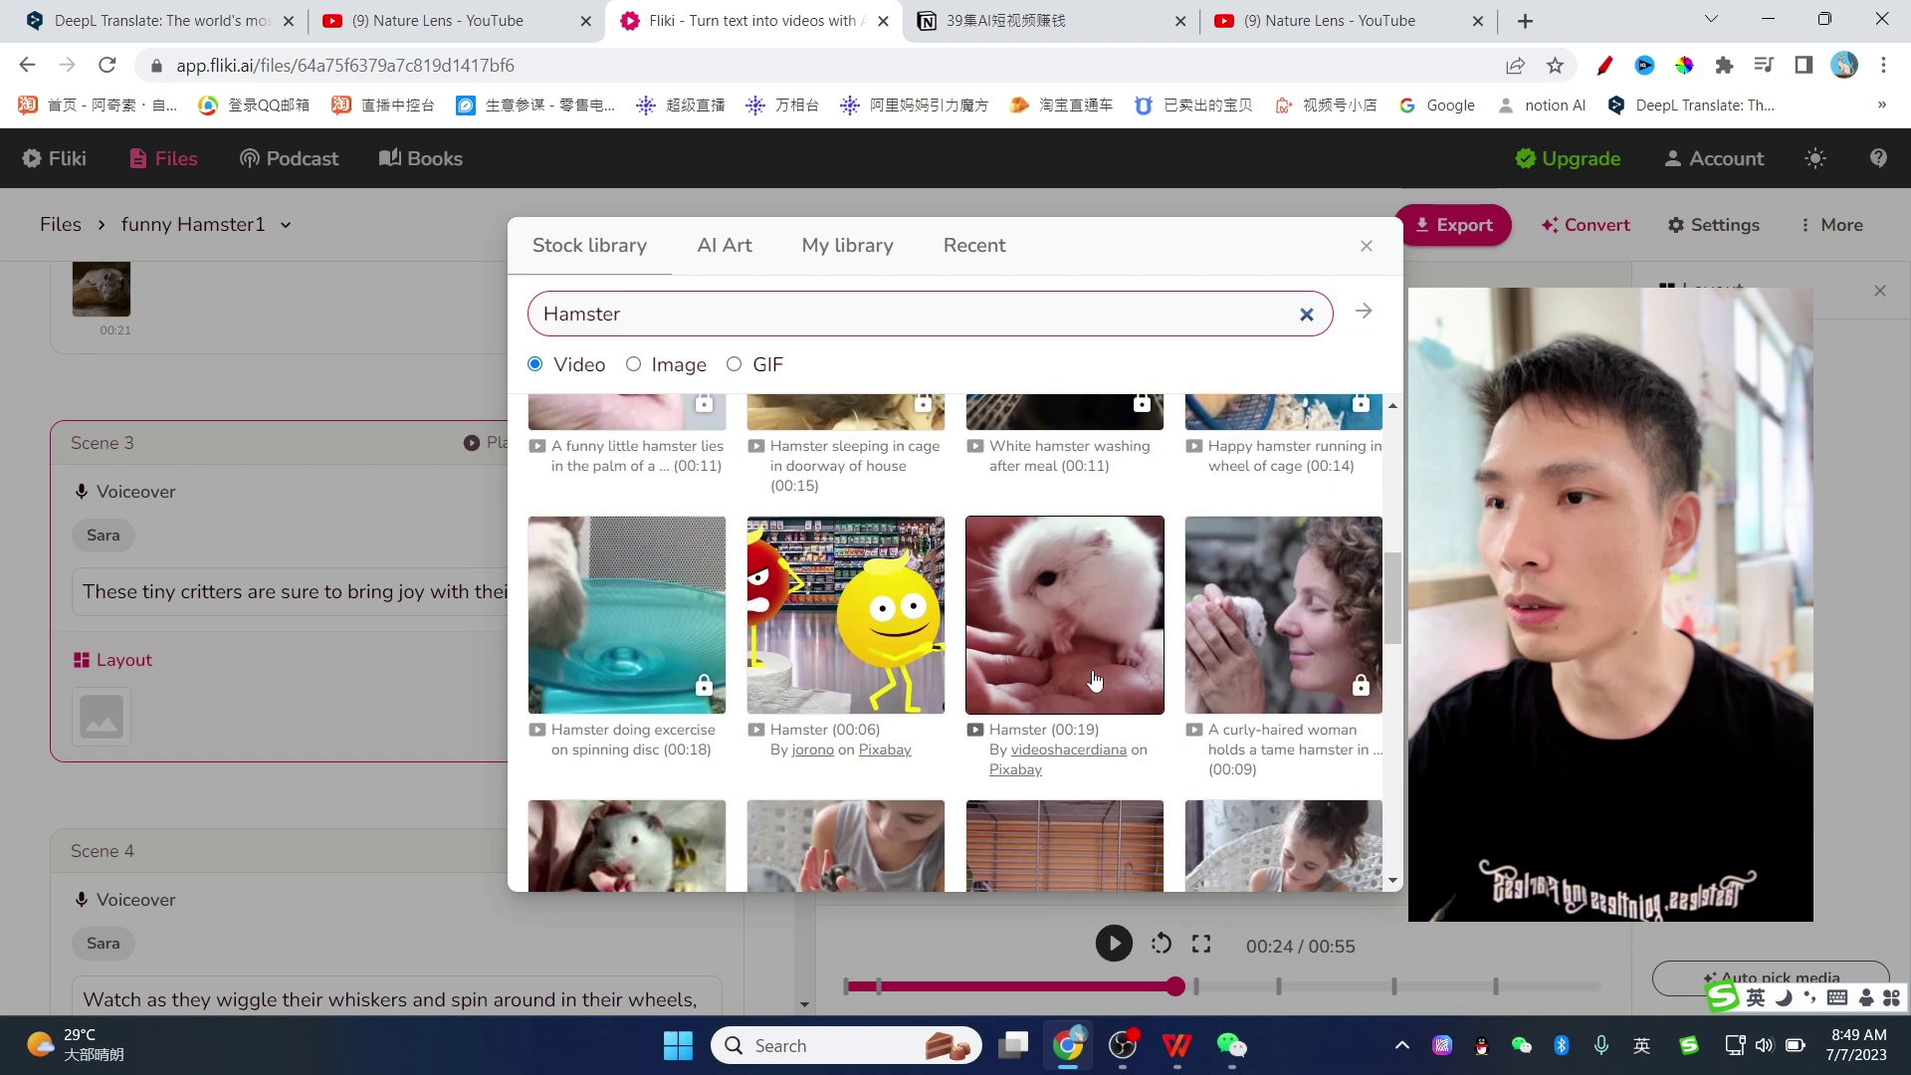
pyautogui.click(1094, 680)
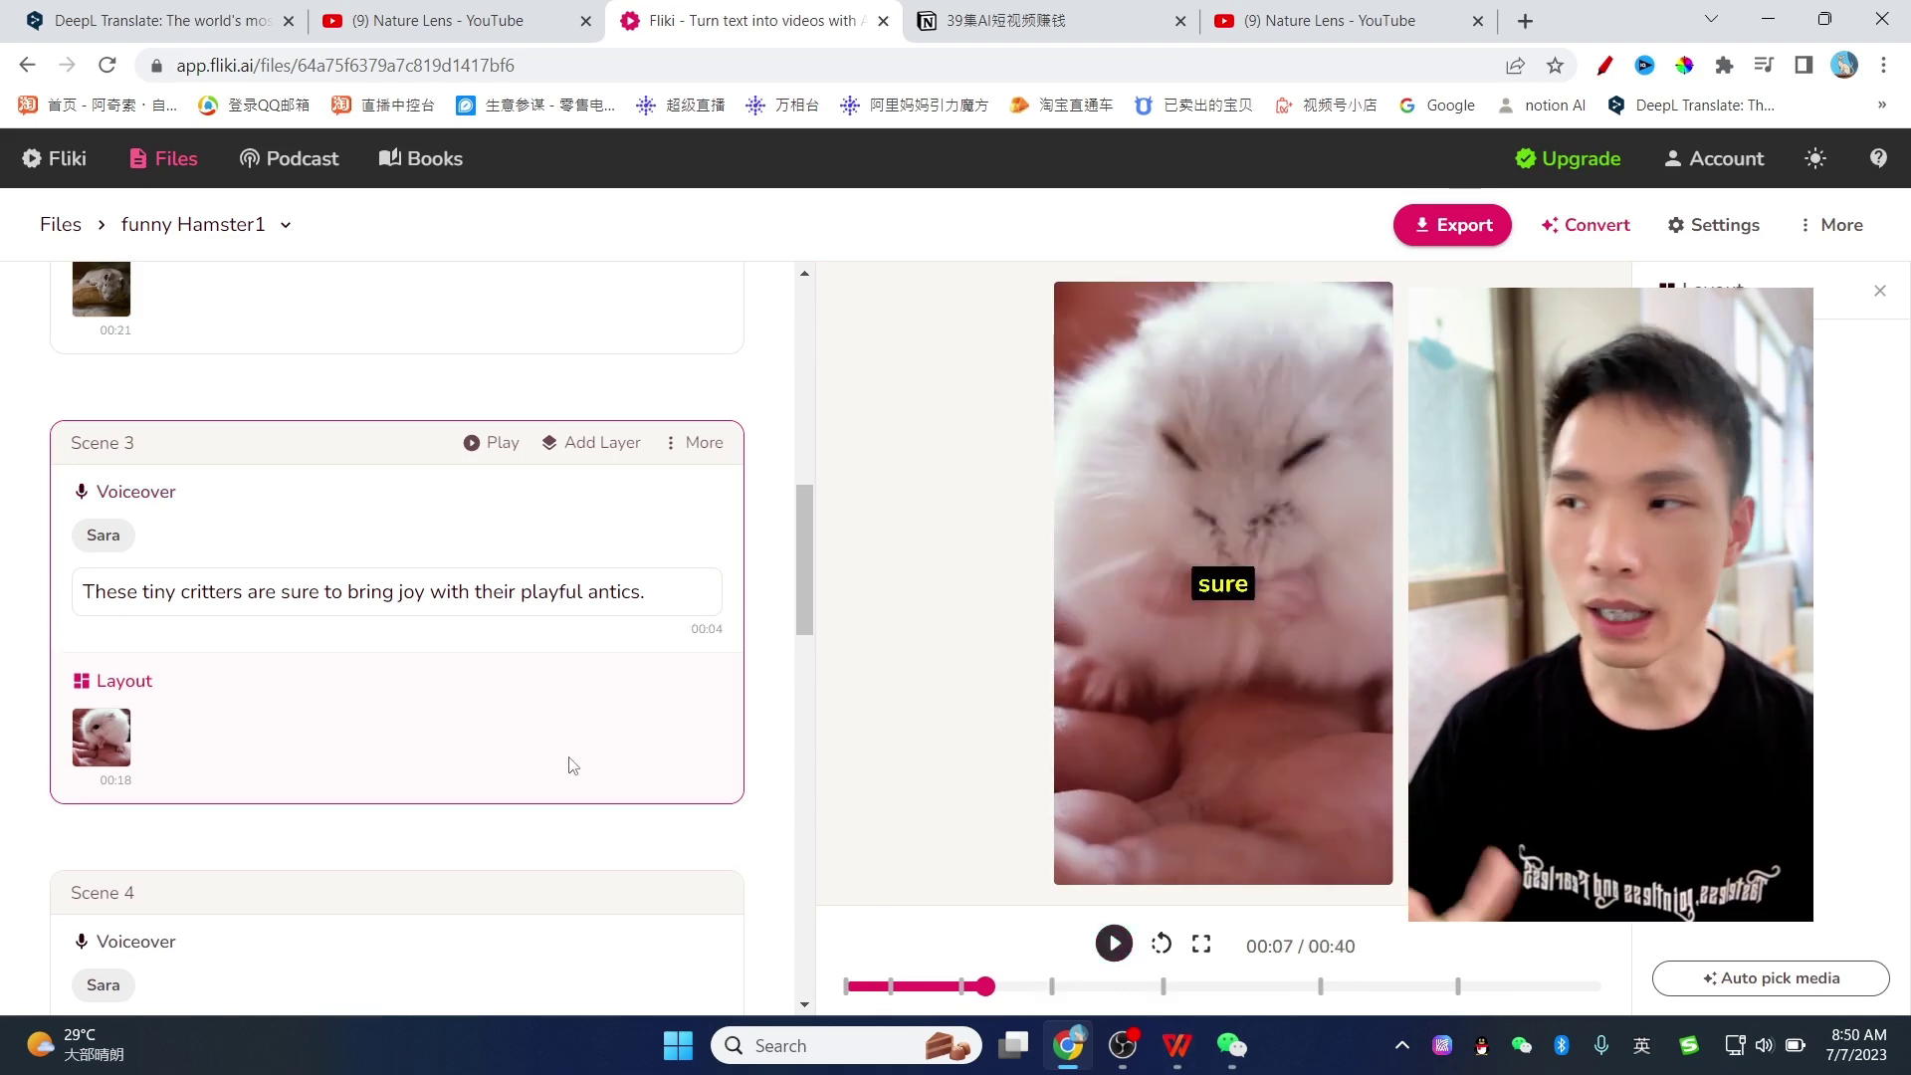
# Add a picture-in-picture layer to Scene 3, try the two-column media layout, and return to the single-media layout.
pyautogui.click(598, 447)
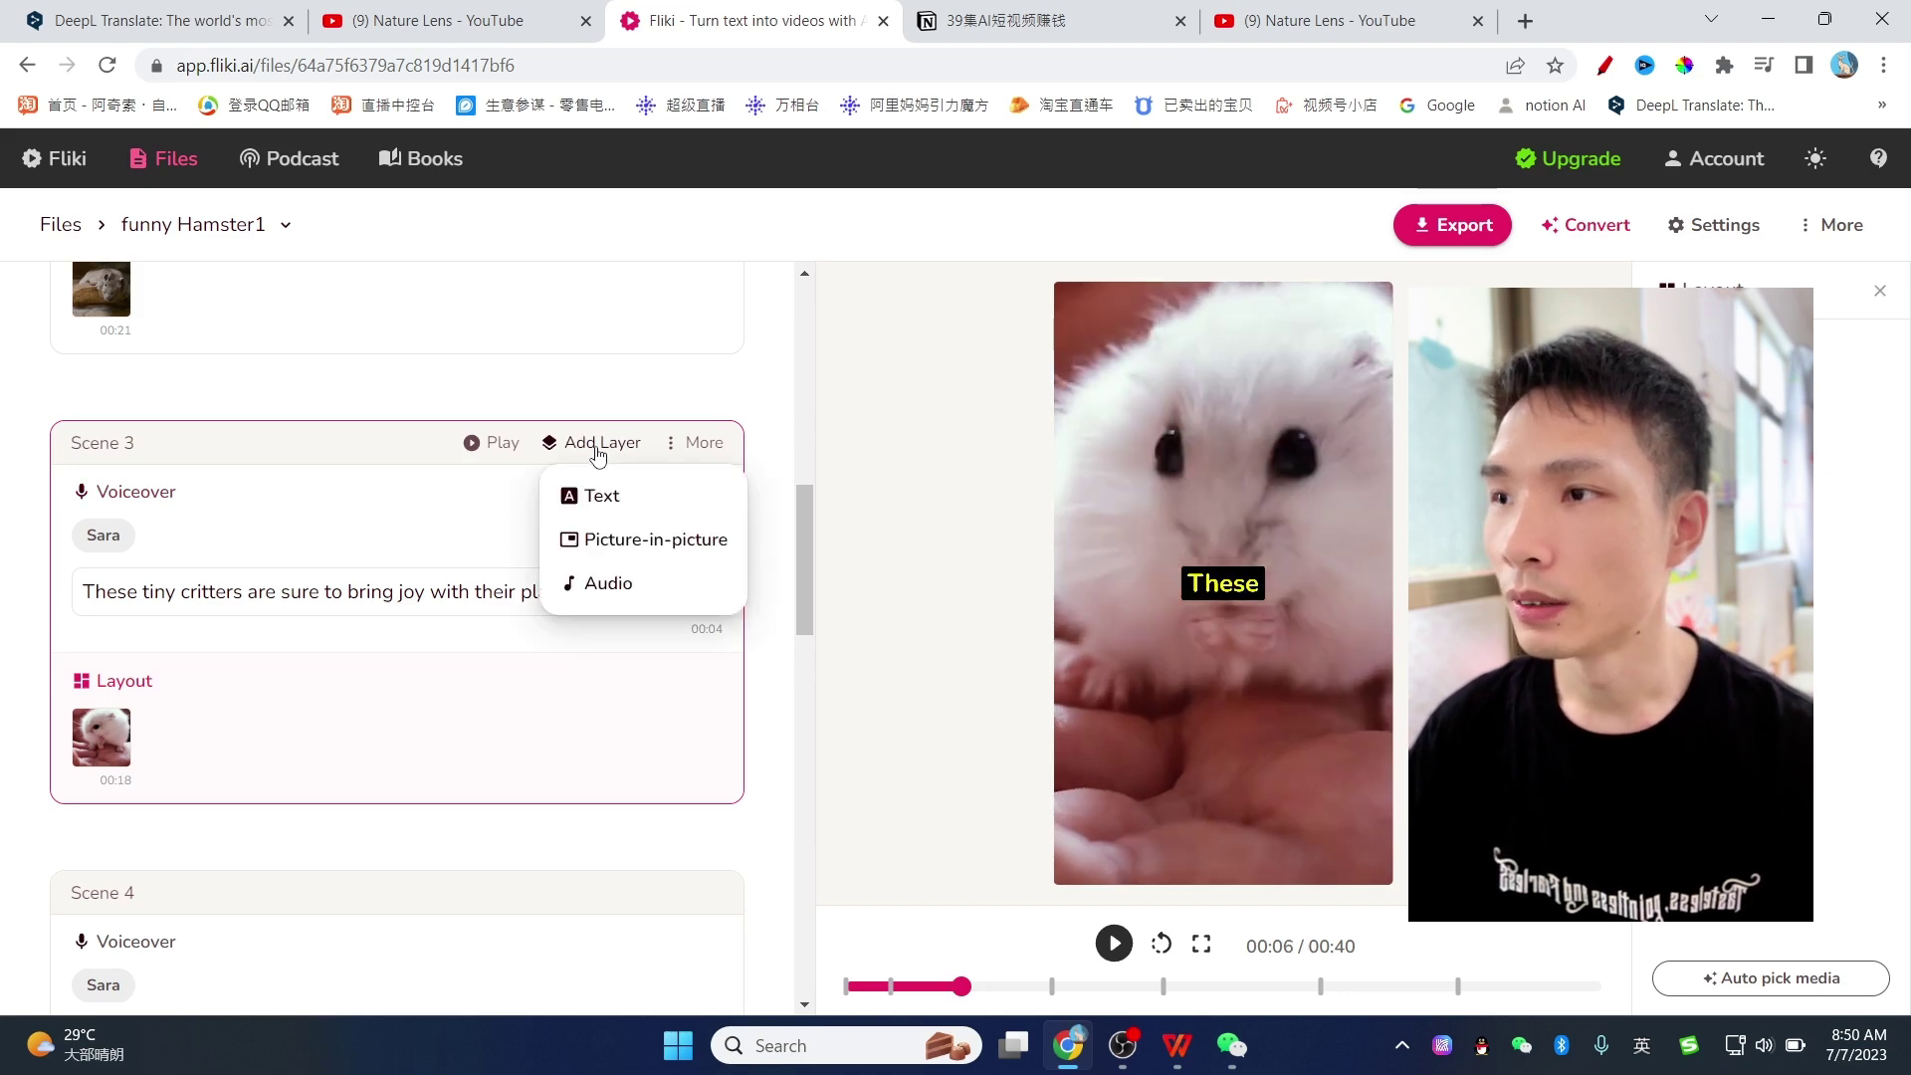
pyautogui.click(635, 558)
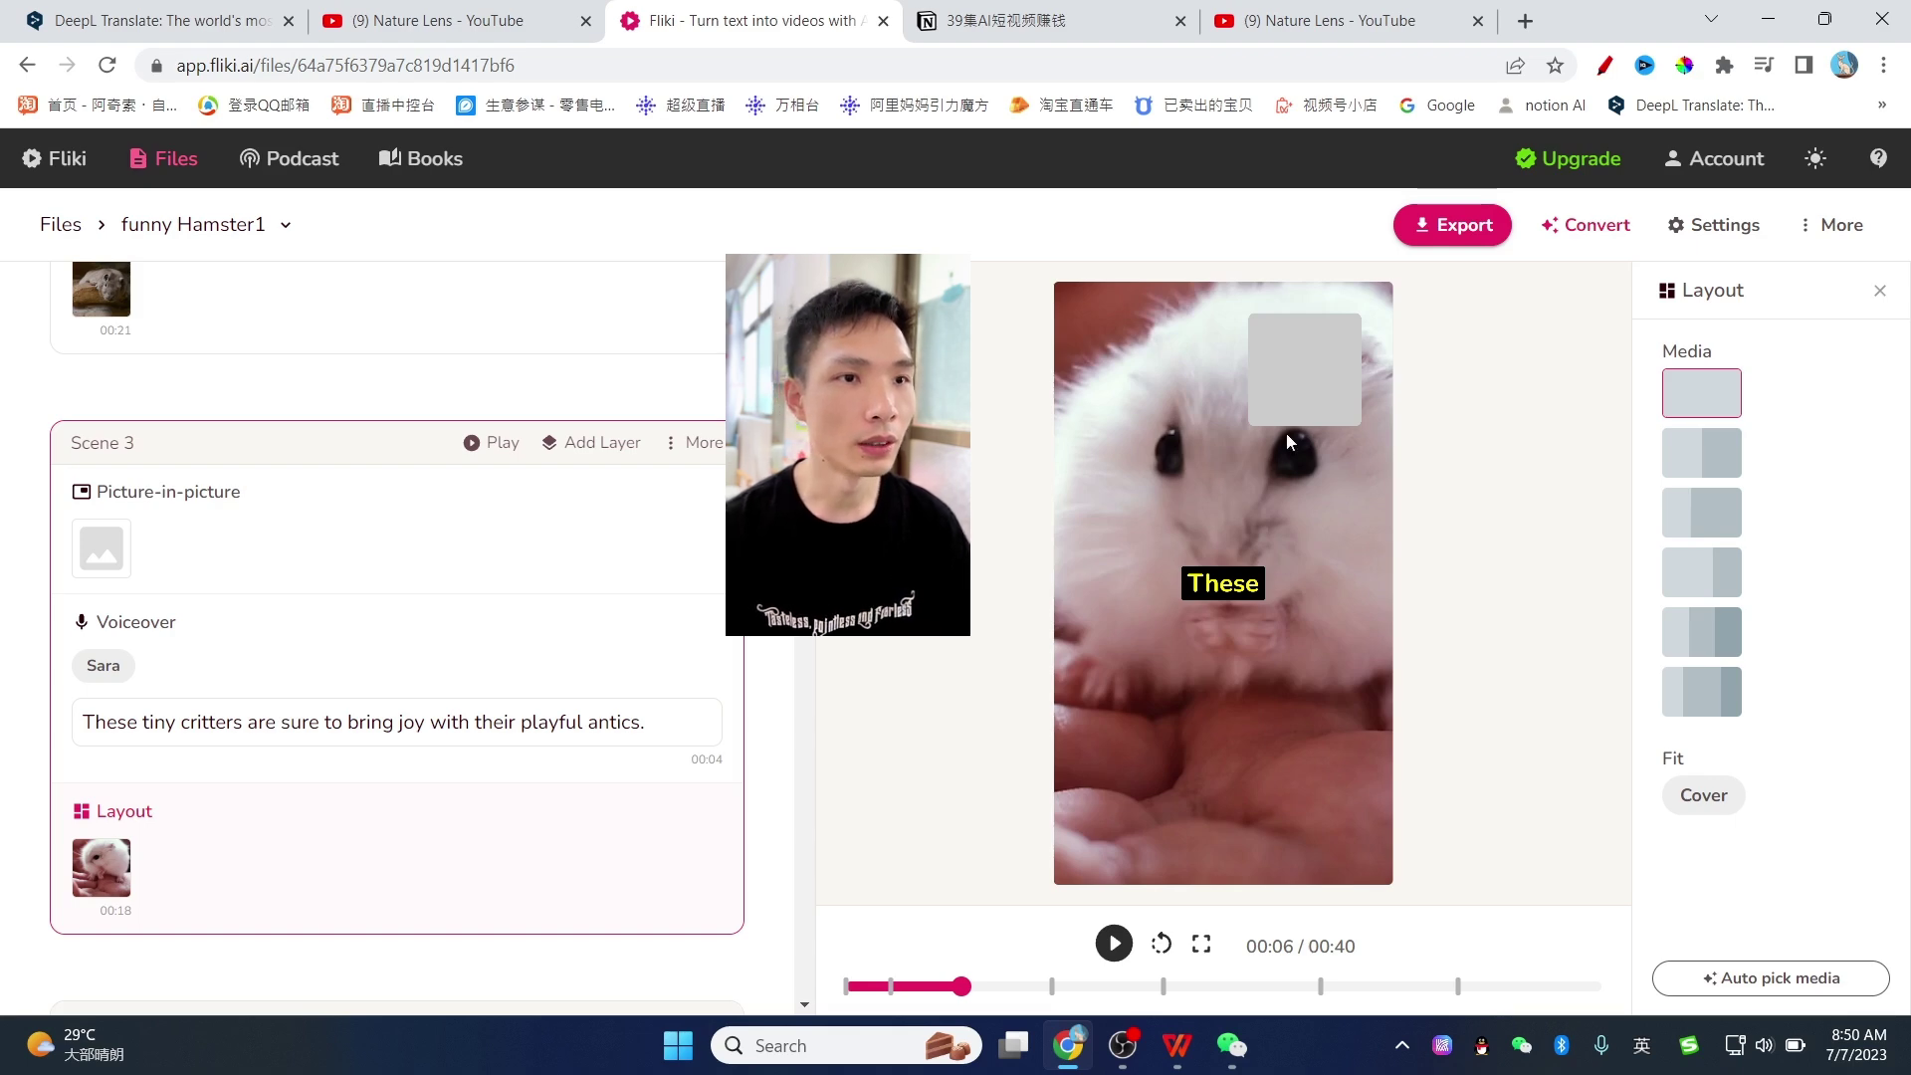
pyautogui.click(1697, 466)
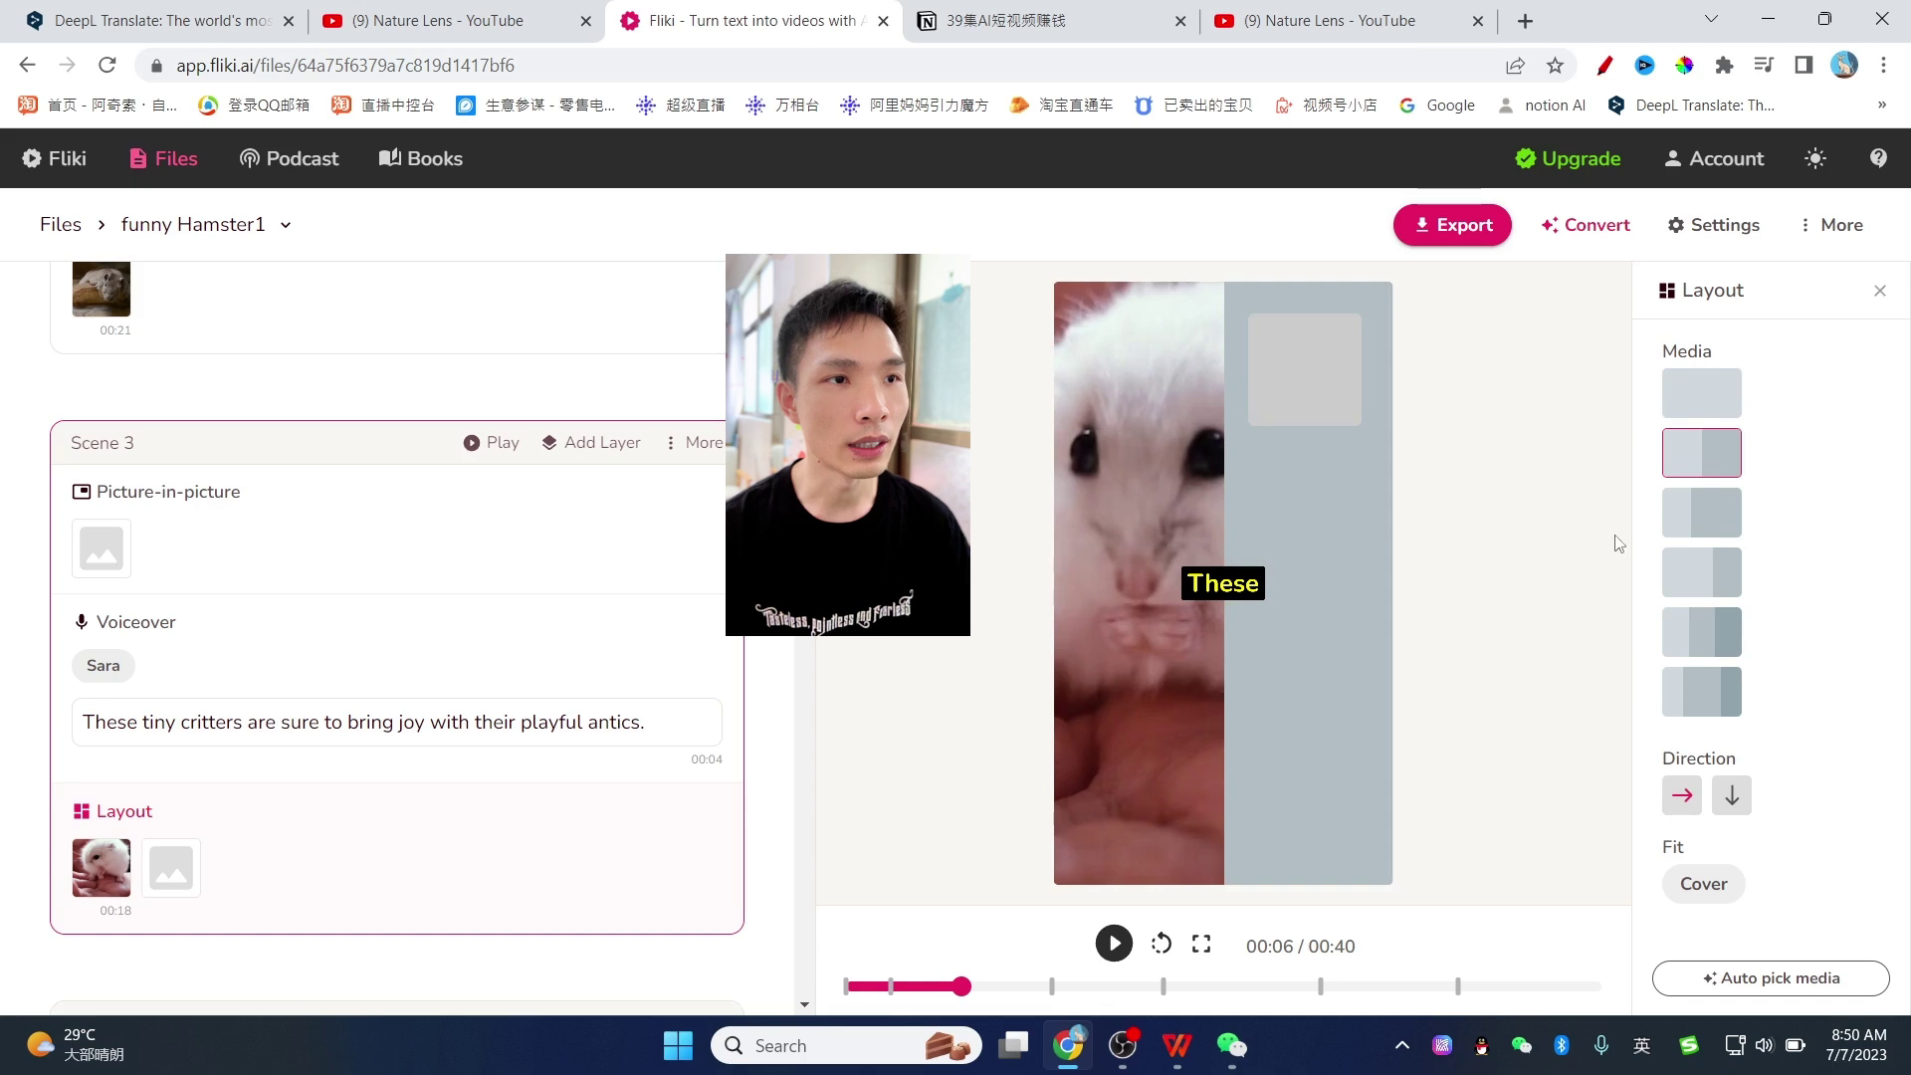
pyautogui.click(1713, 396)
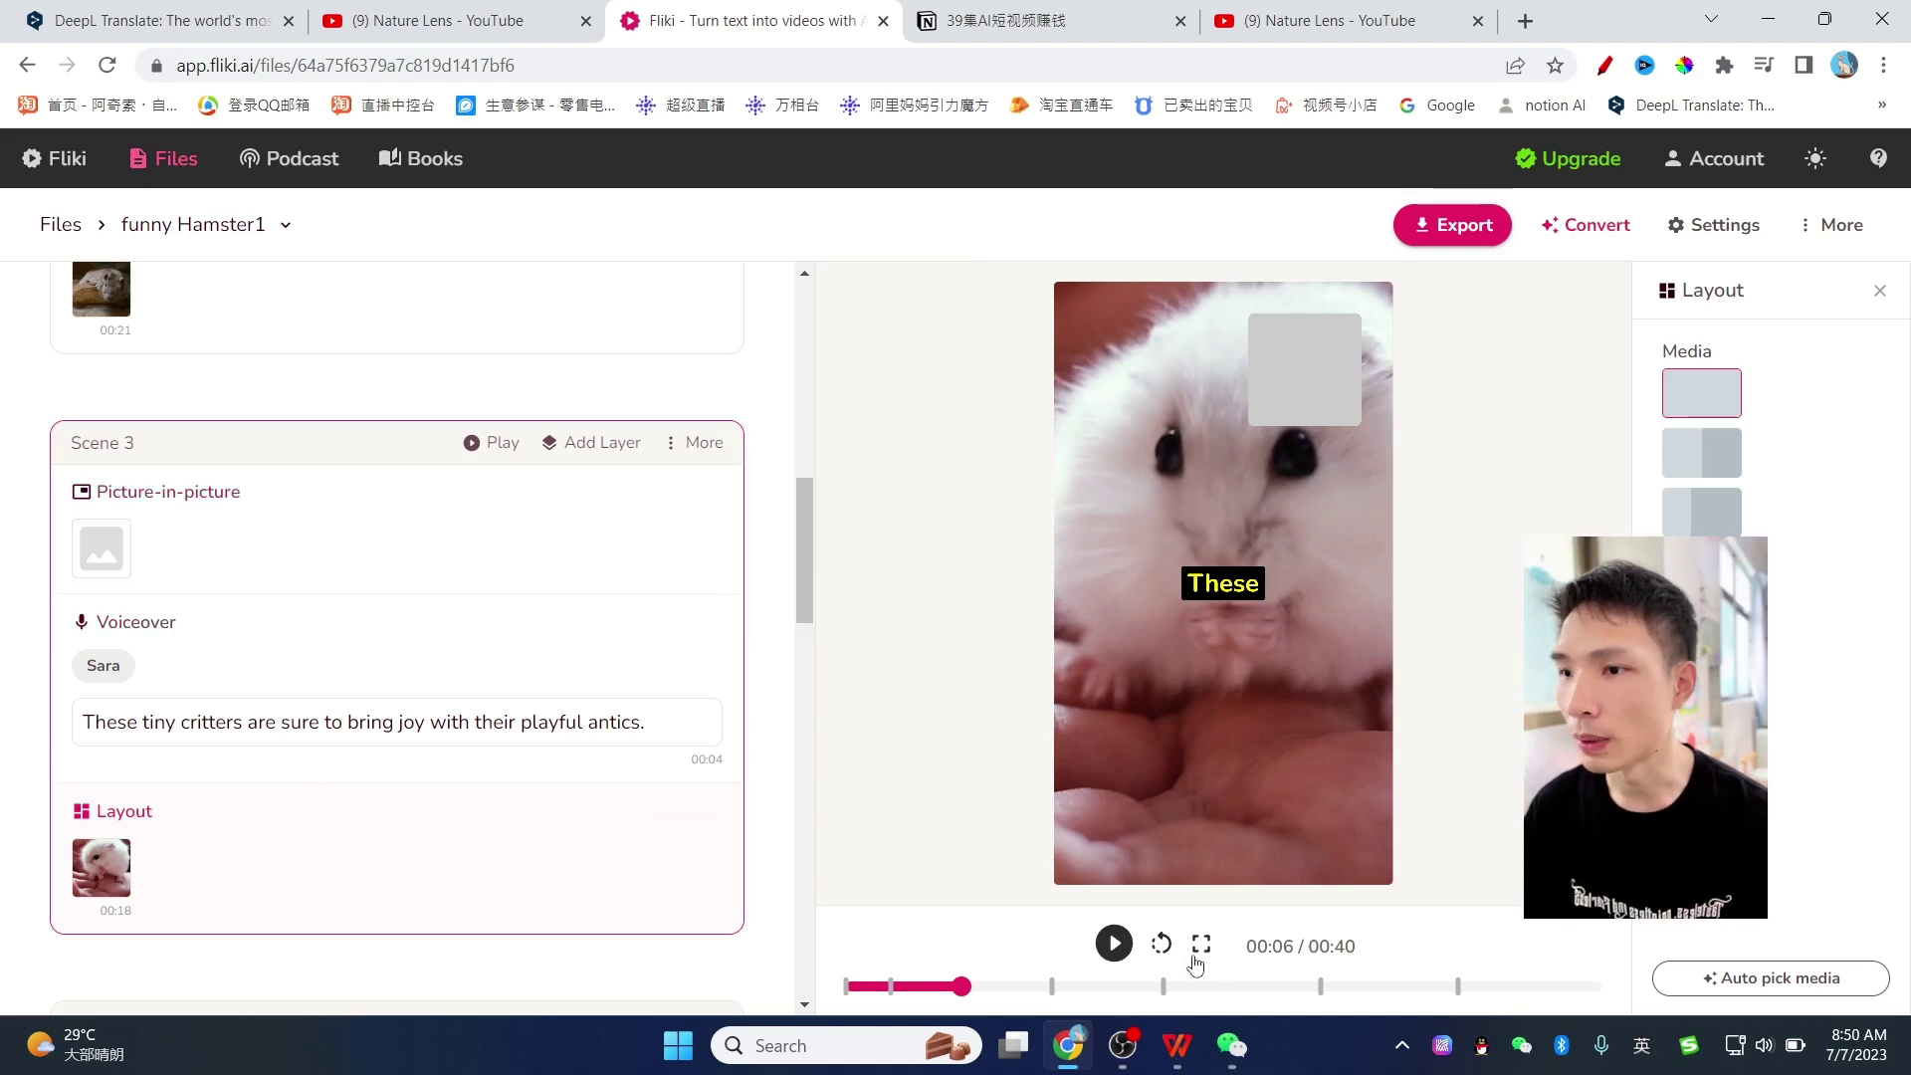
pyautogui.click(1116, 944)
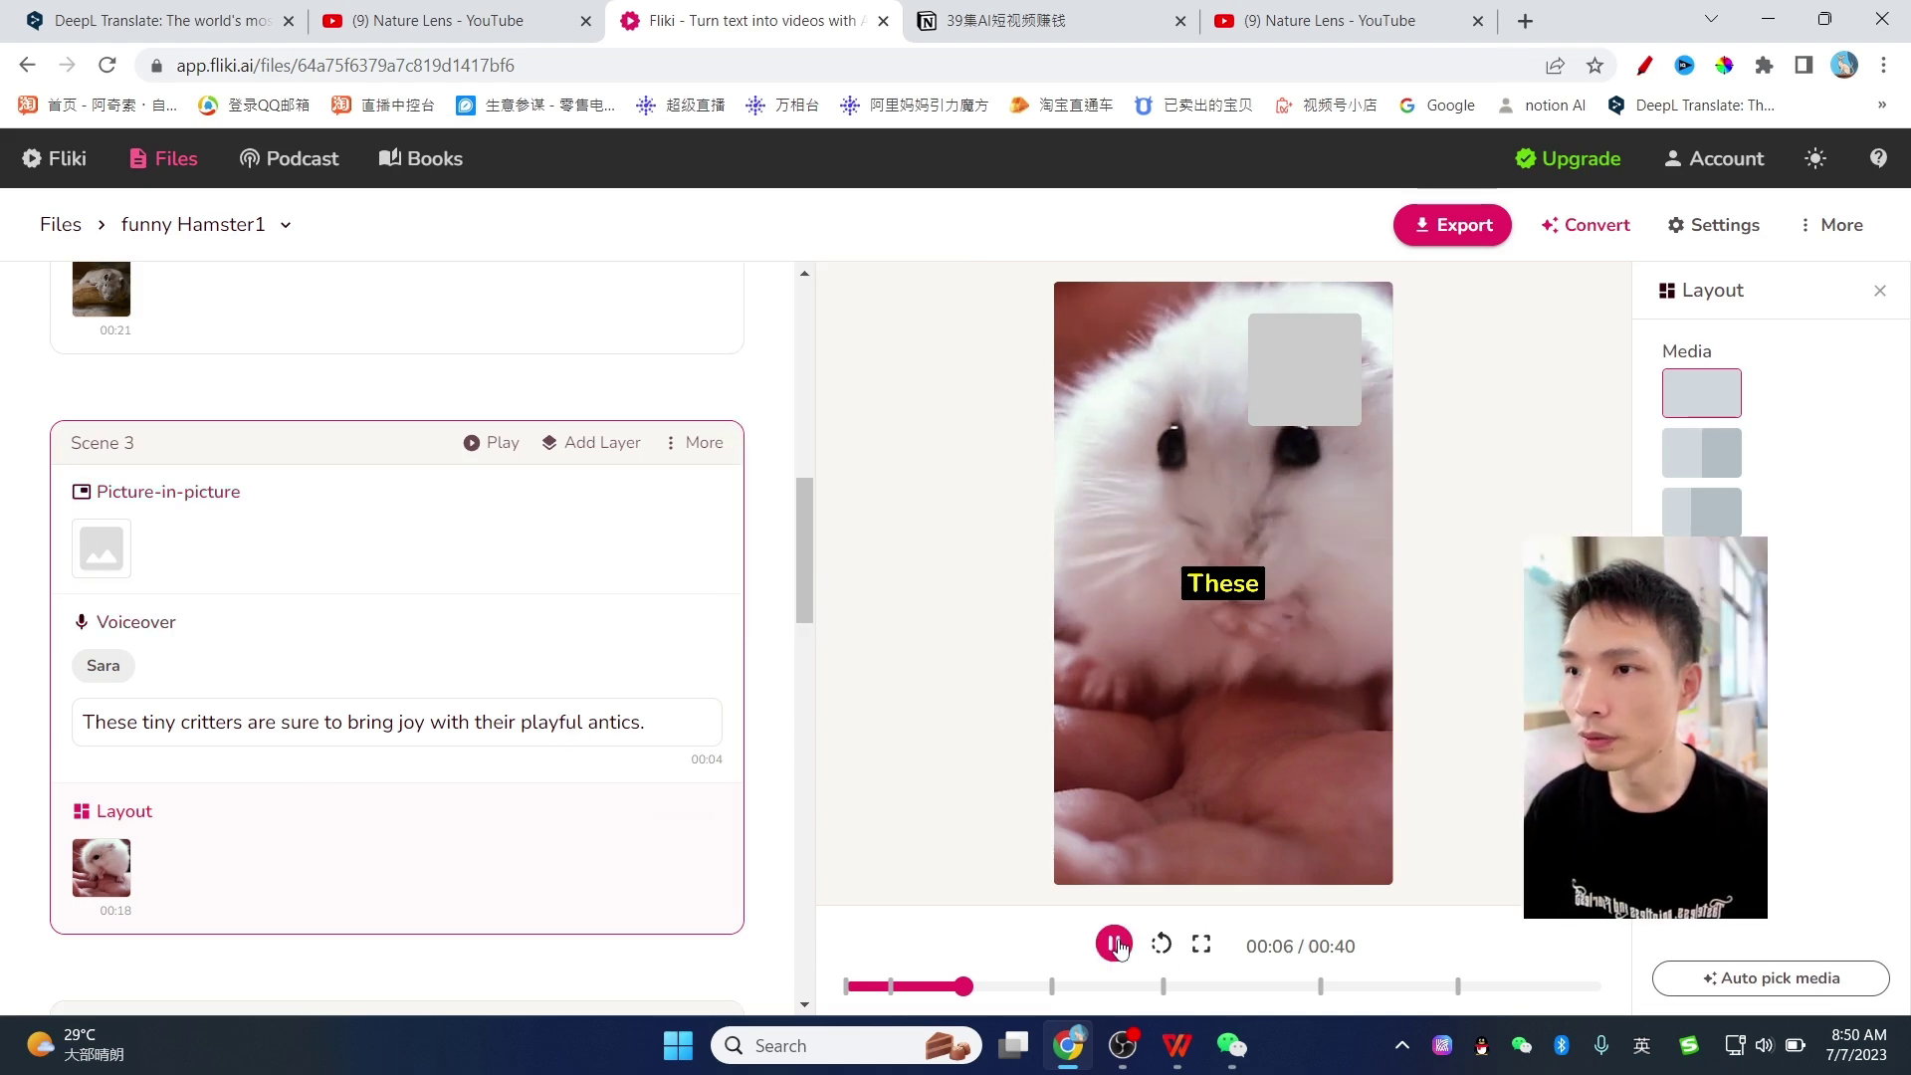
pyautogui.click(1112, 940)
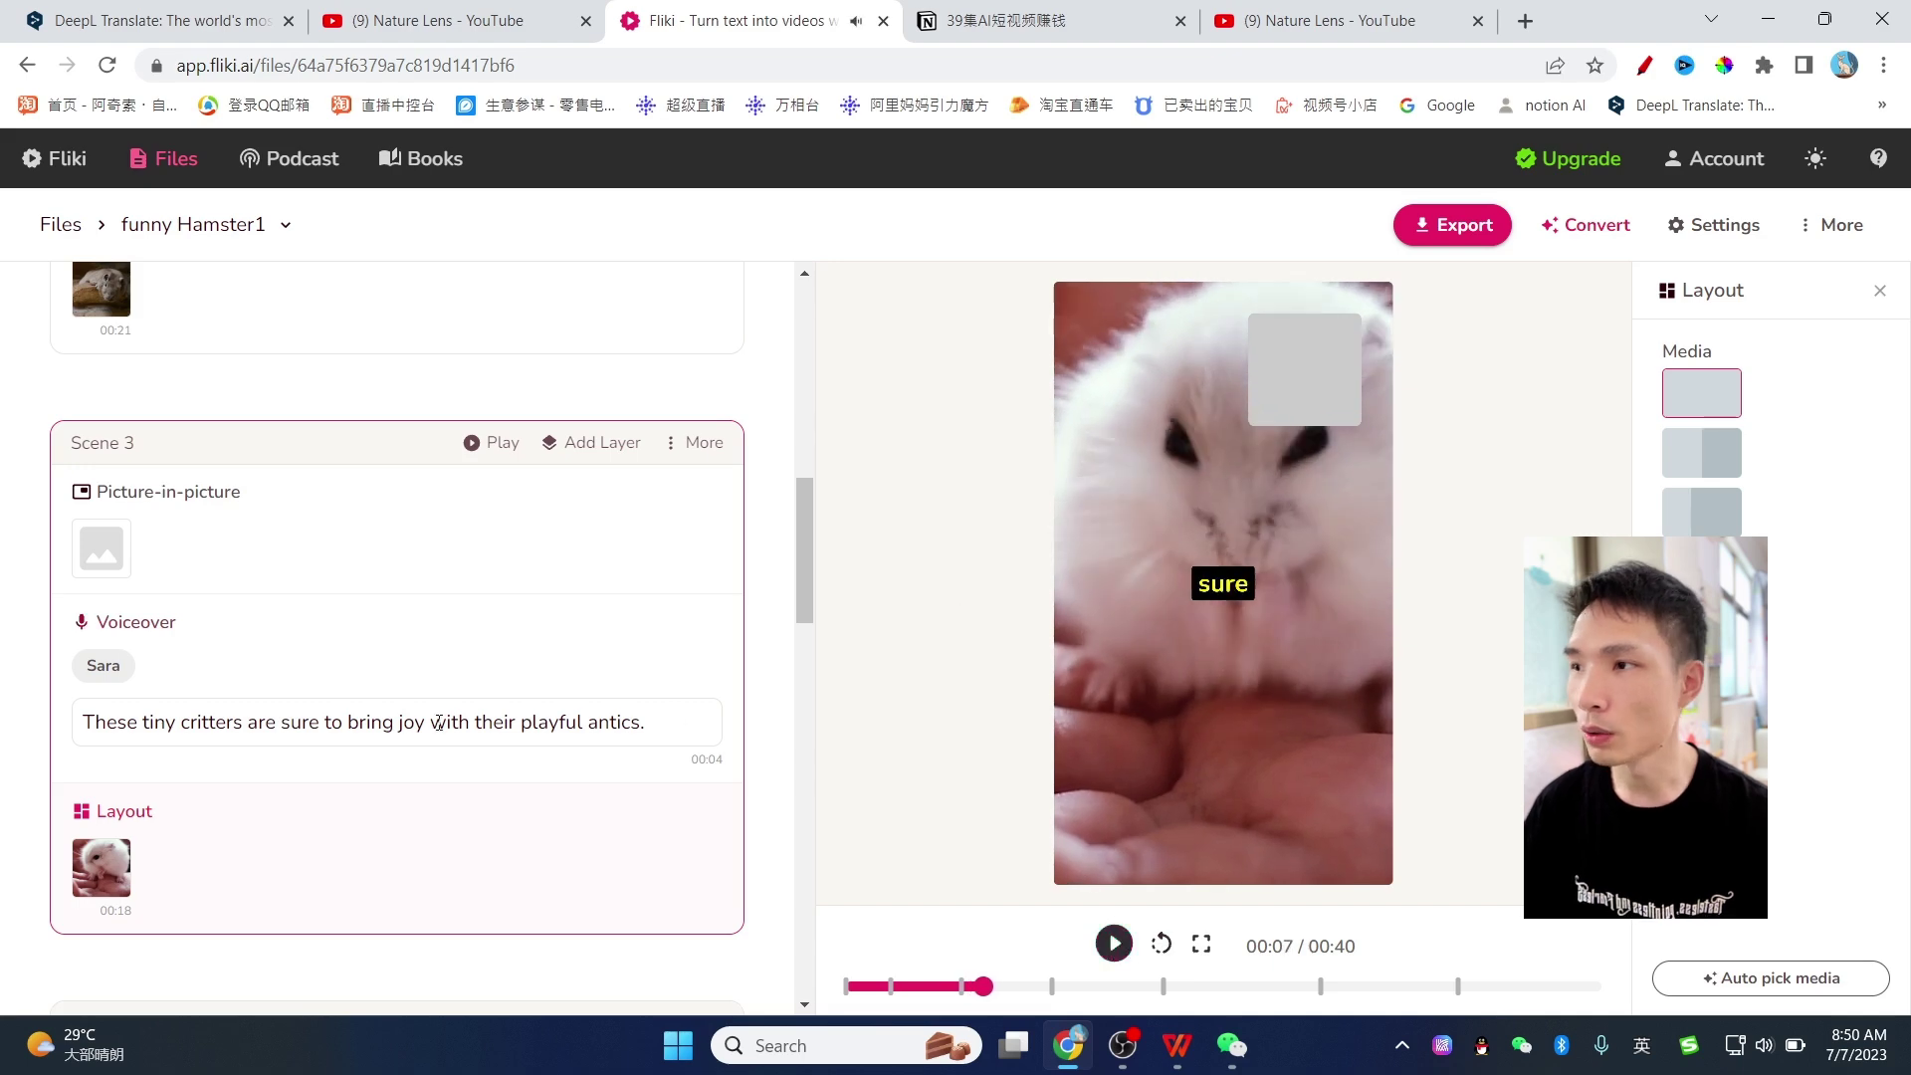
# Search the stock library for "food" GIFs to fill Scene 3's picture-in-picture layer.
pyautogui.click(108, 555)
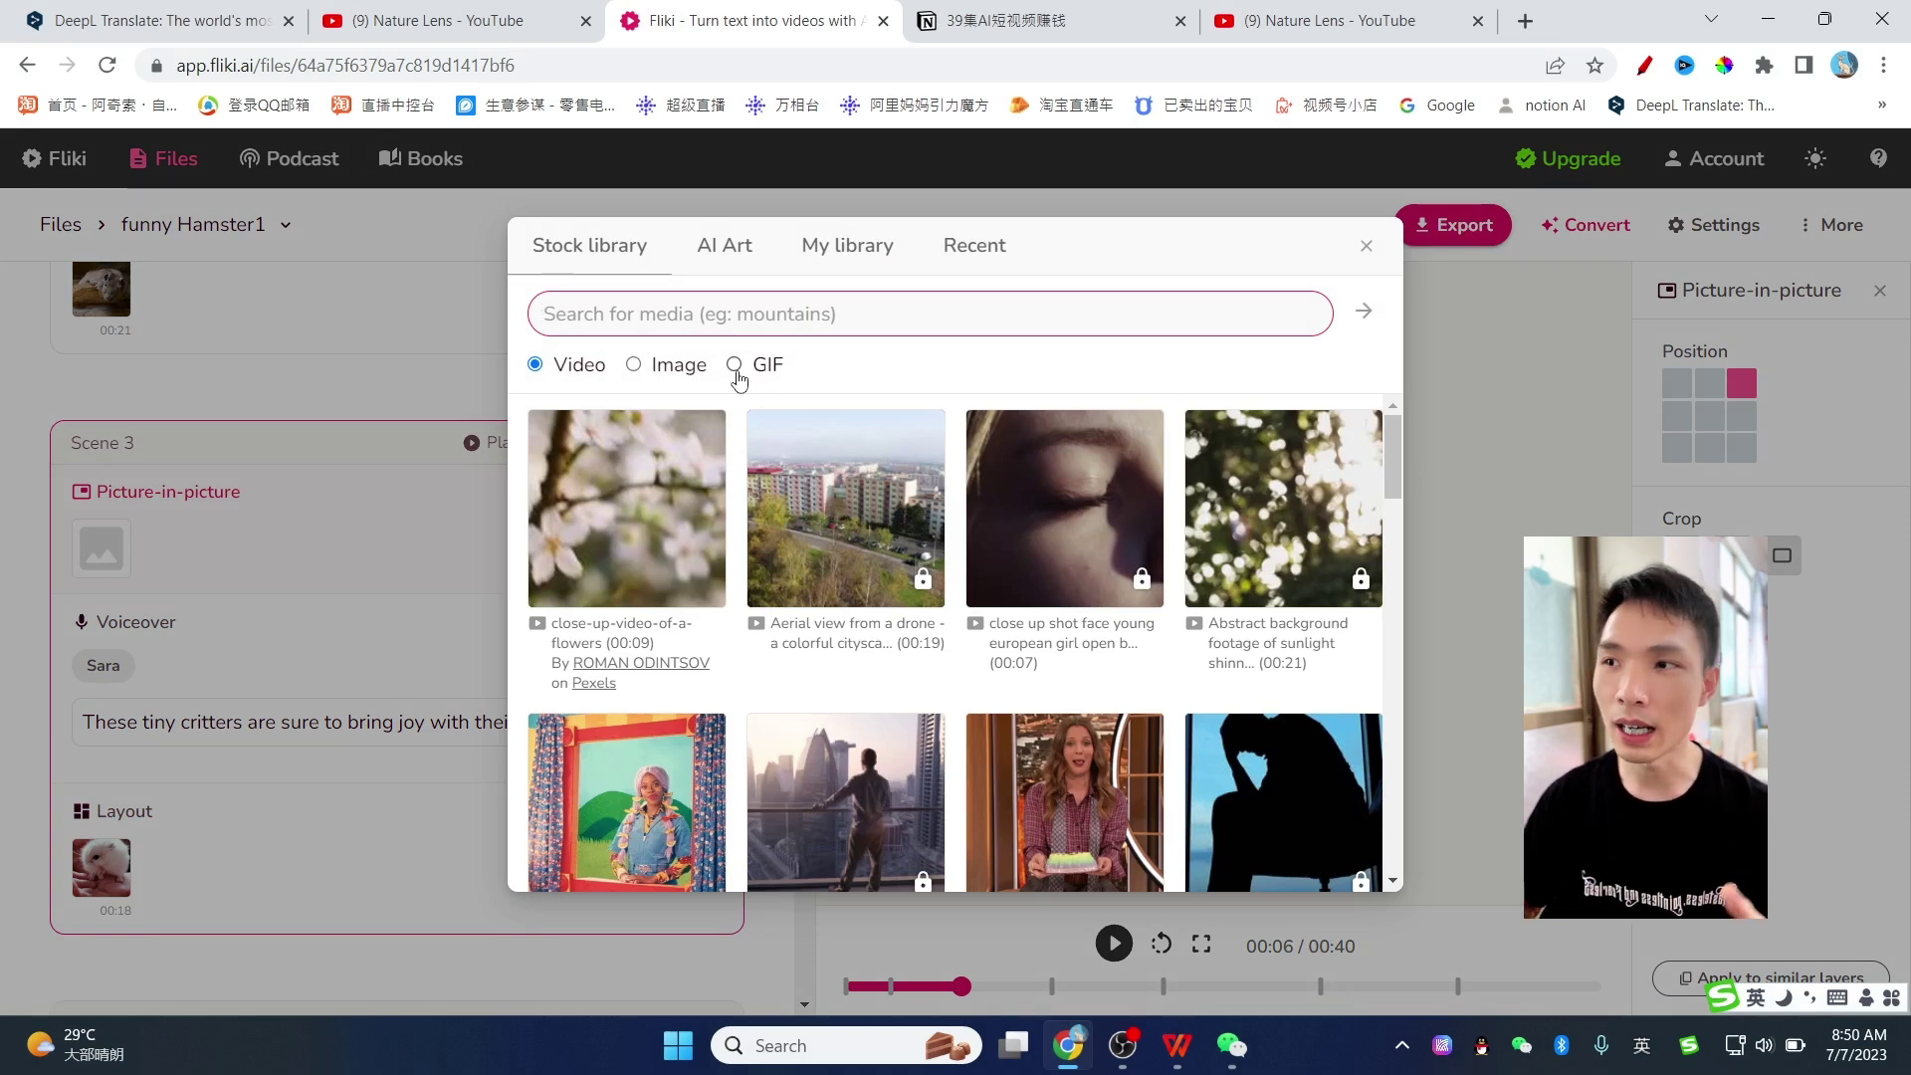
pyautogui.click(736, 366)
pyautogui.click(780, 318)
pyautogui.write('food')
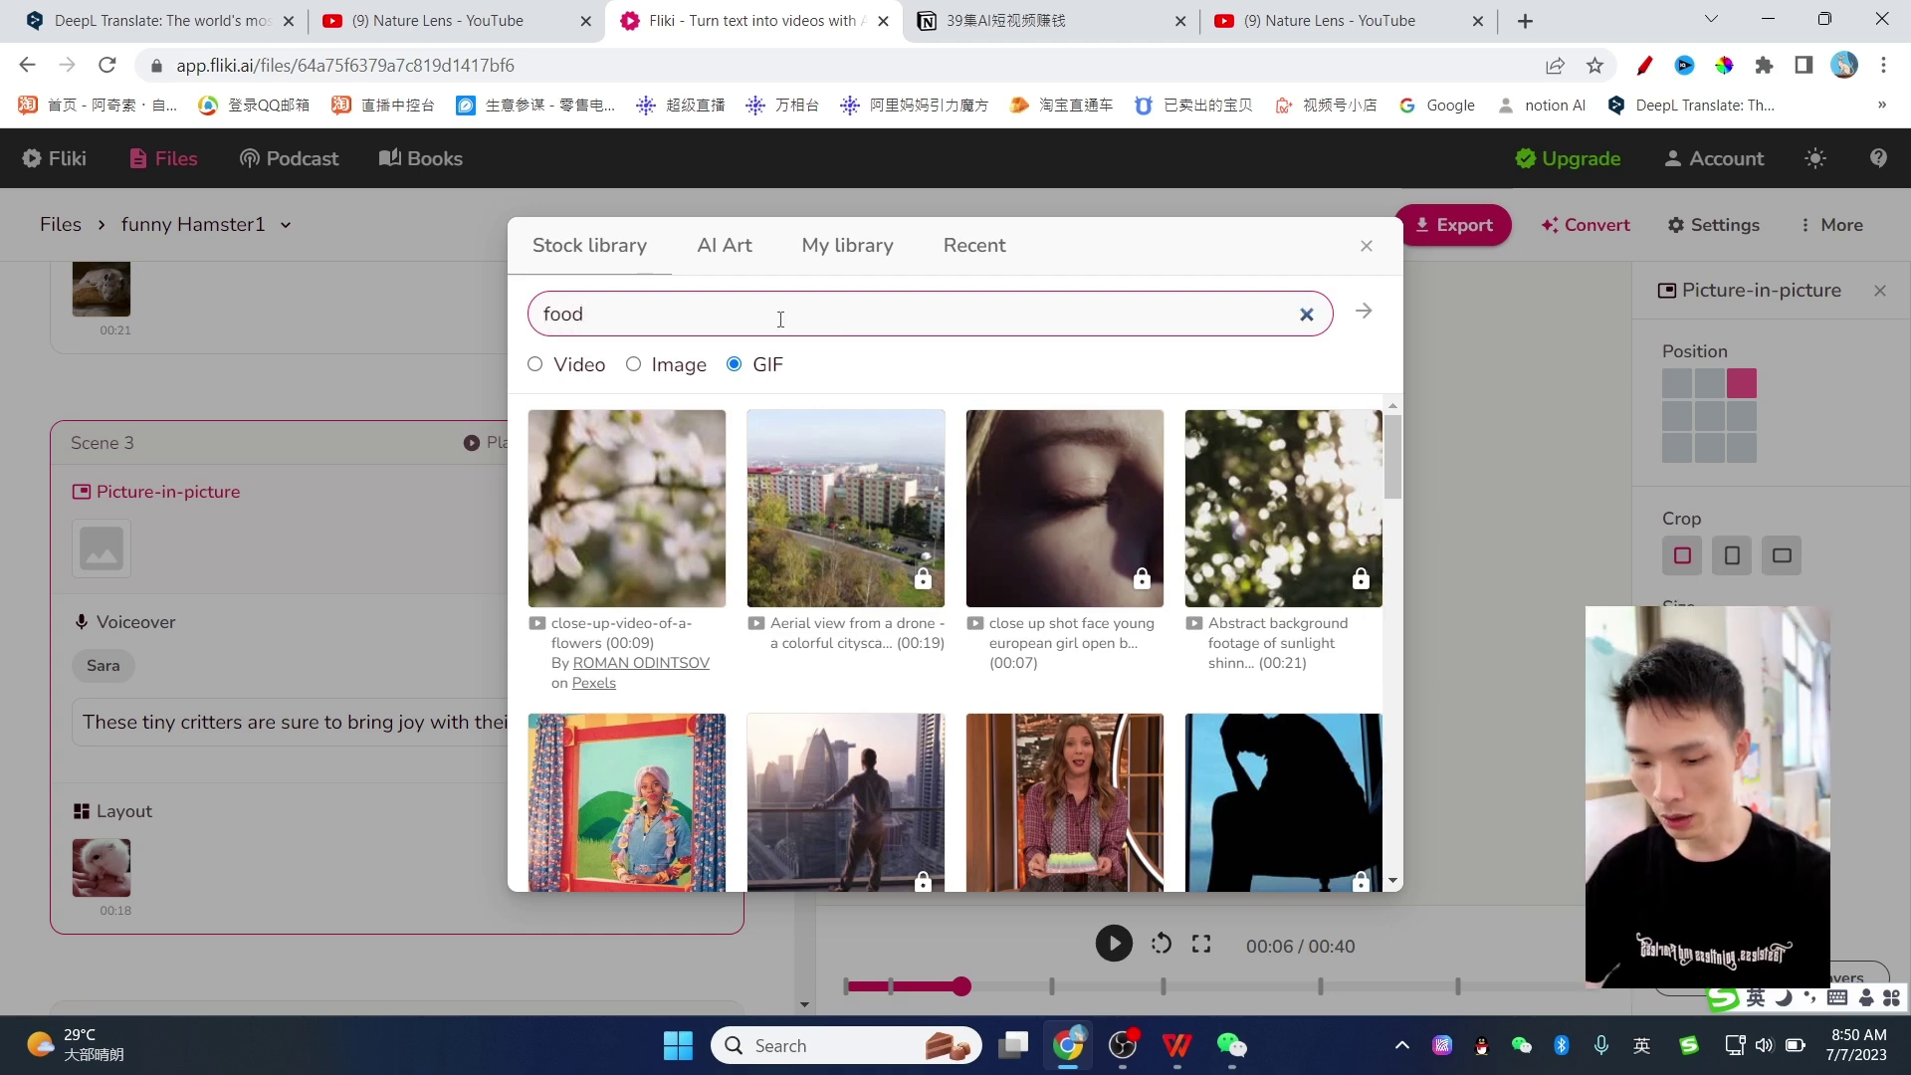
pyautogui.press('Return')
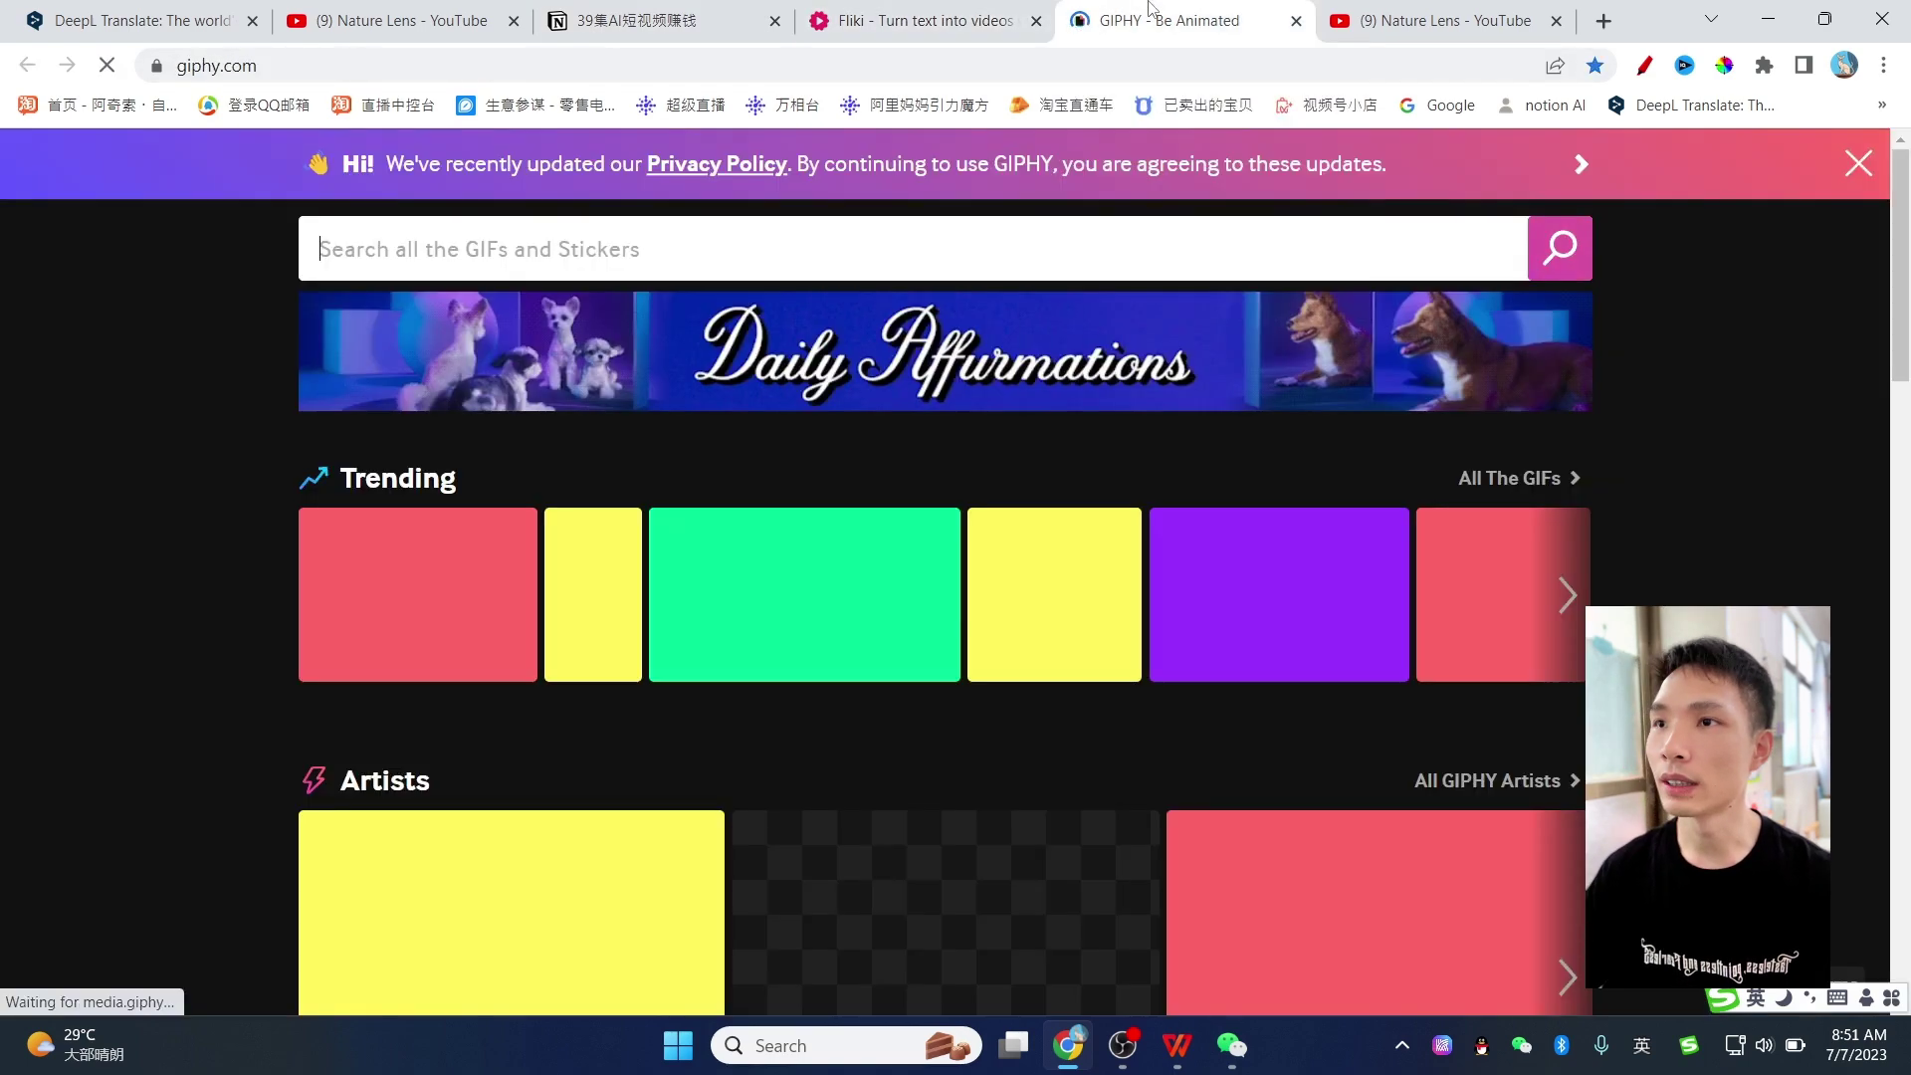
# Switch to the GIPHY website and look through its artists, clips and stories.
pyautogui.click(1170, 20)
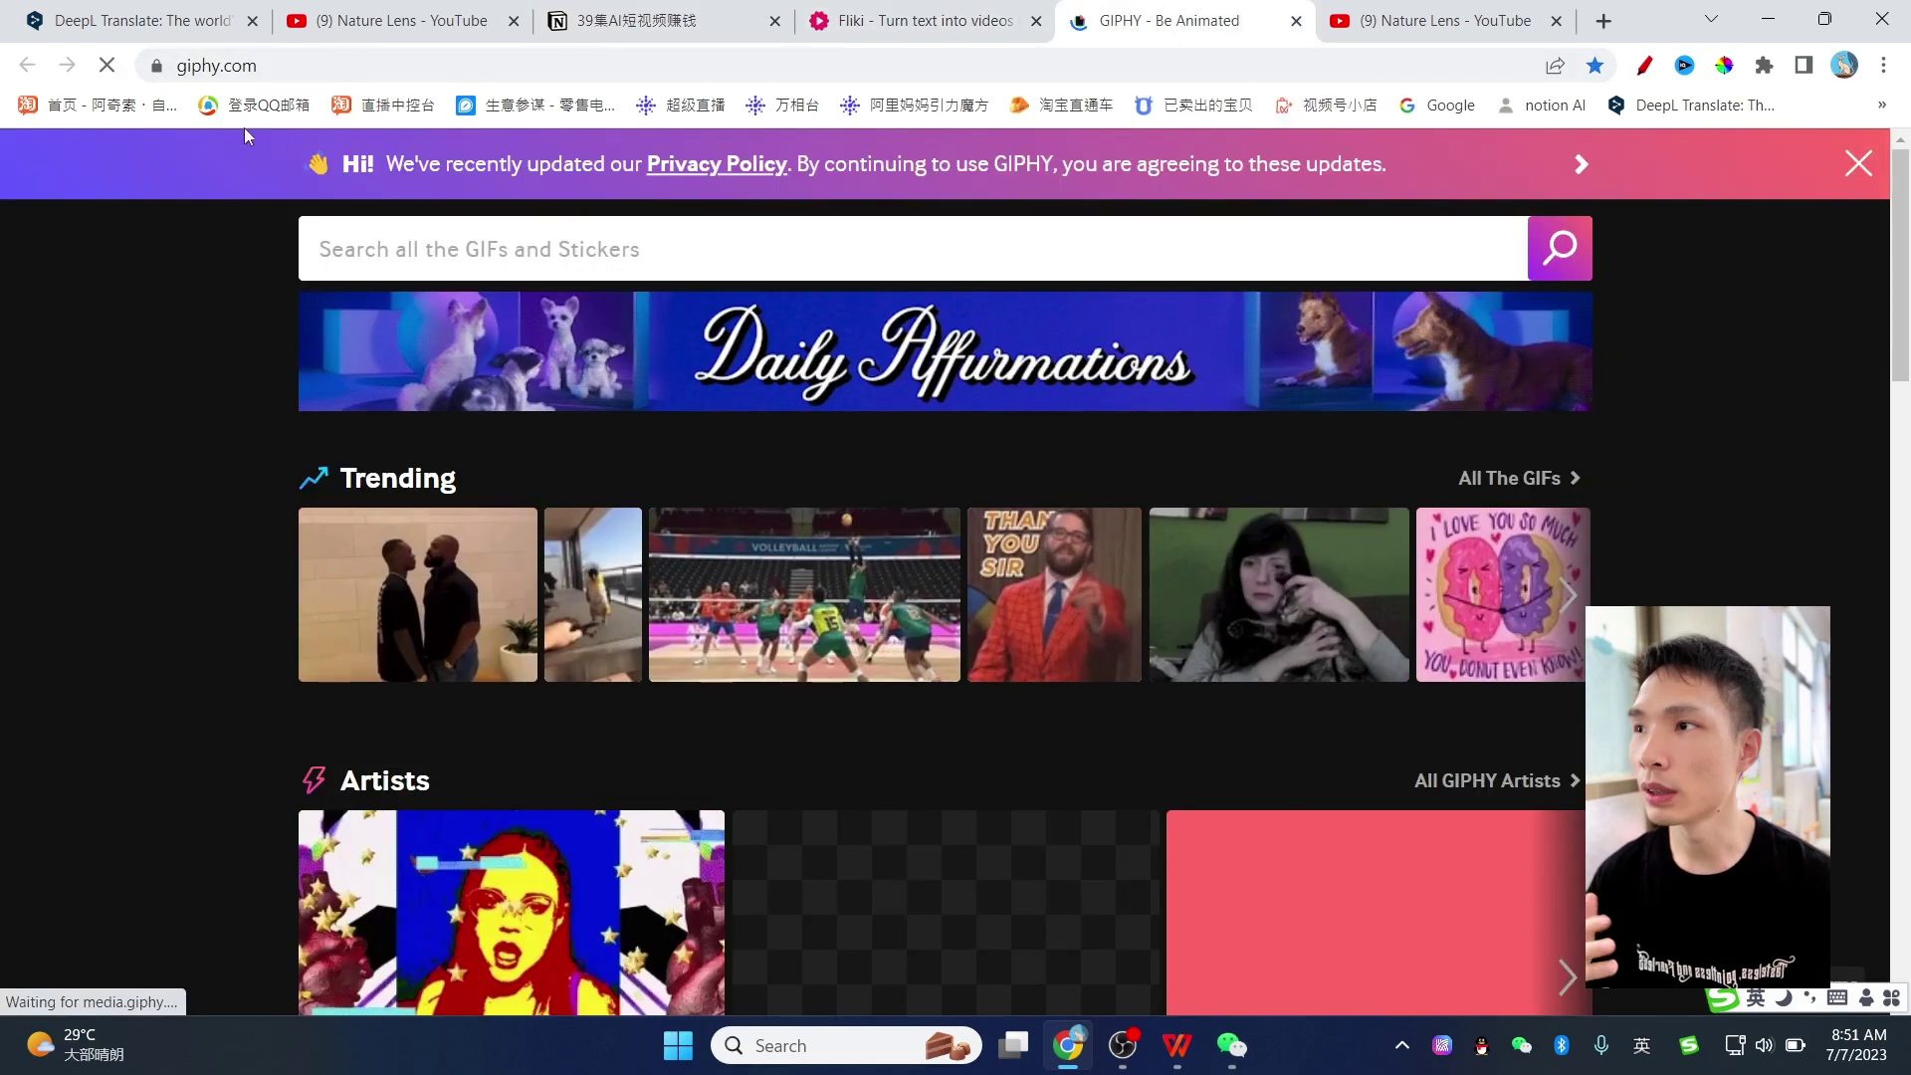
pyautogui.scroll(-5, 1251, 607)
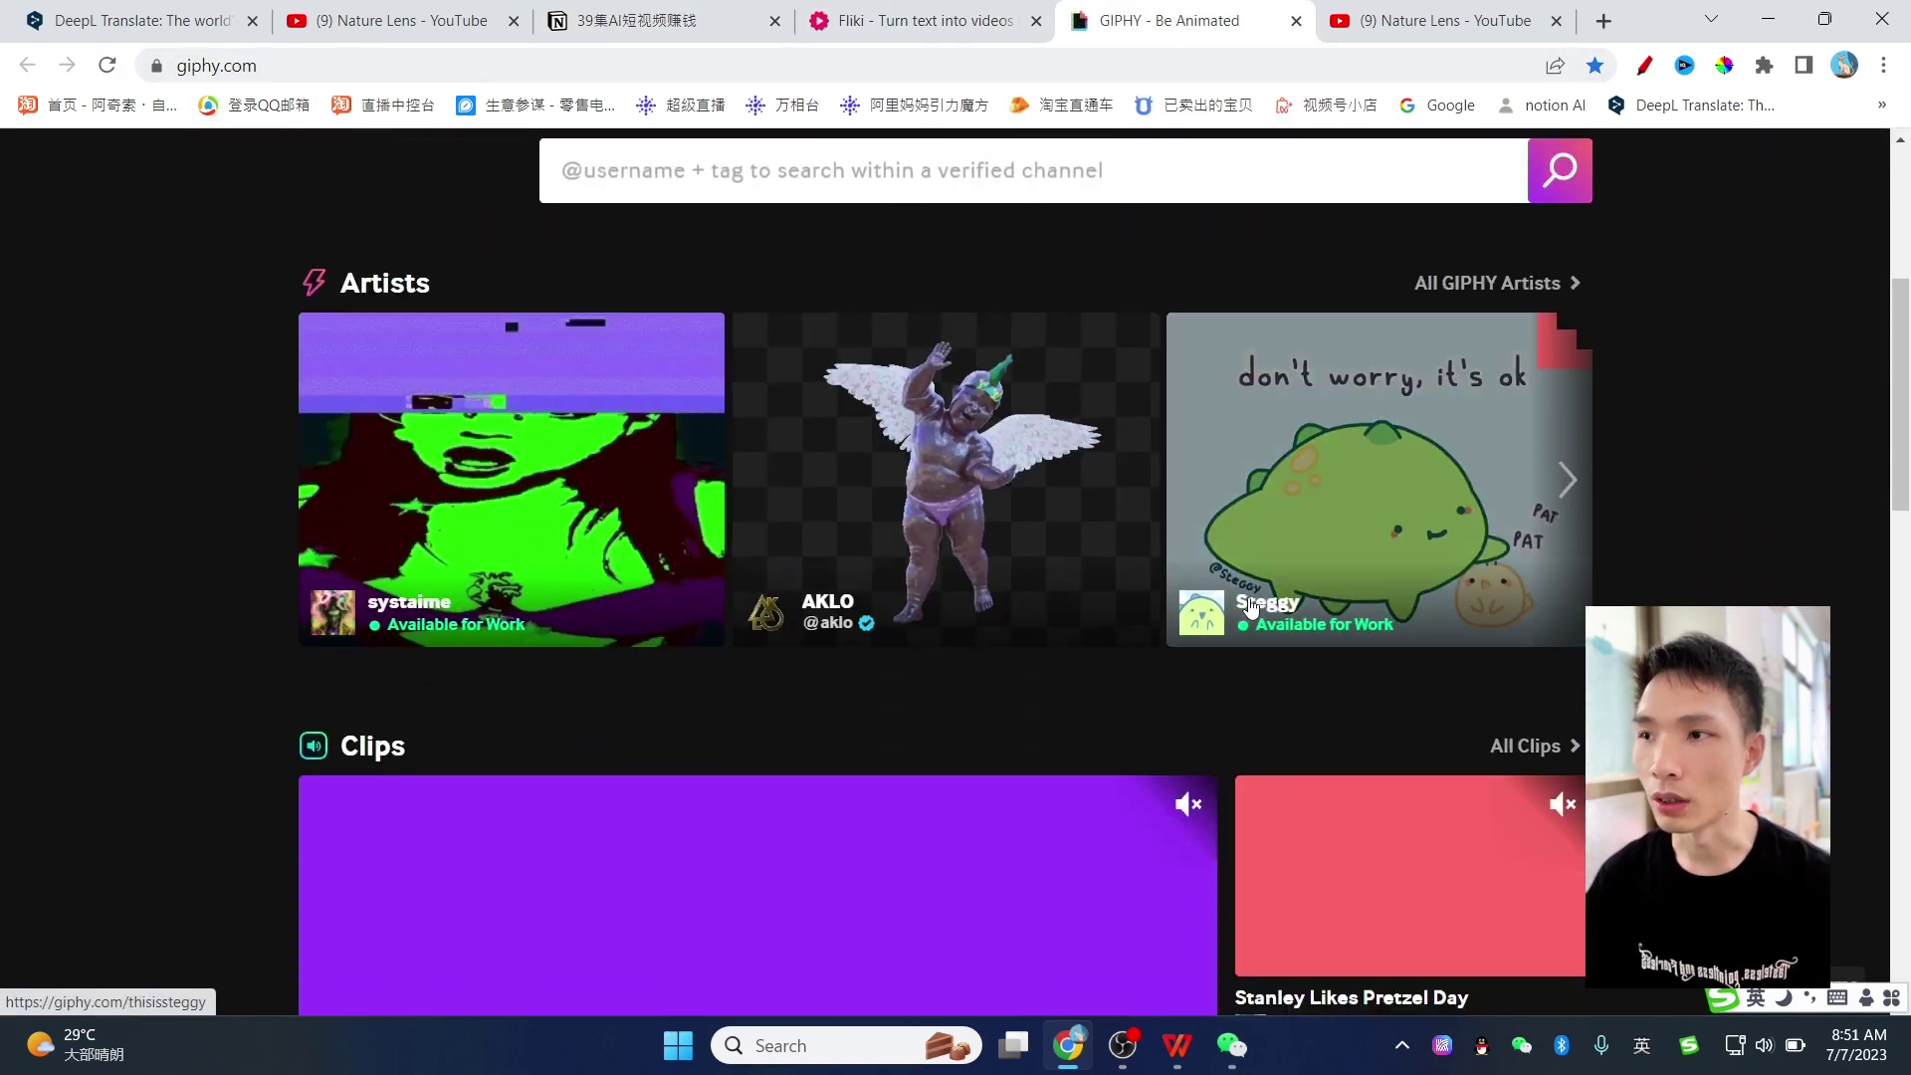
pyautogui.scroll(-4, 1304, 577)
pyautogui.scroll(-6, 1306, 588)
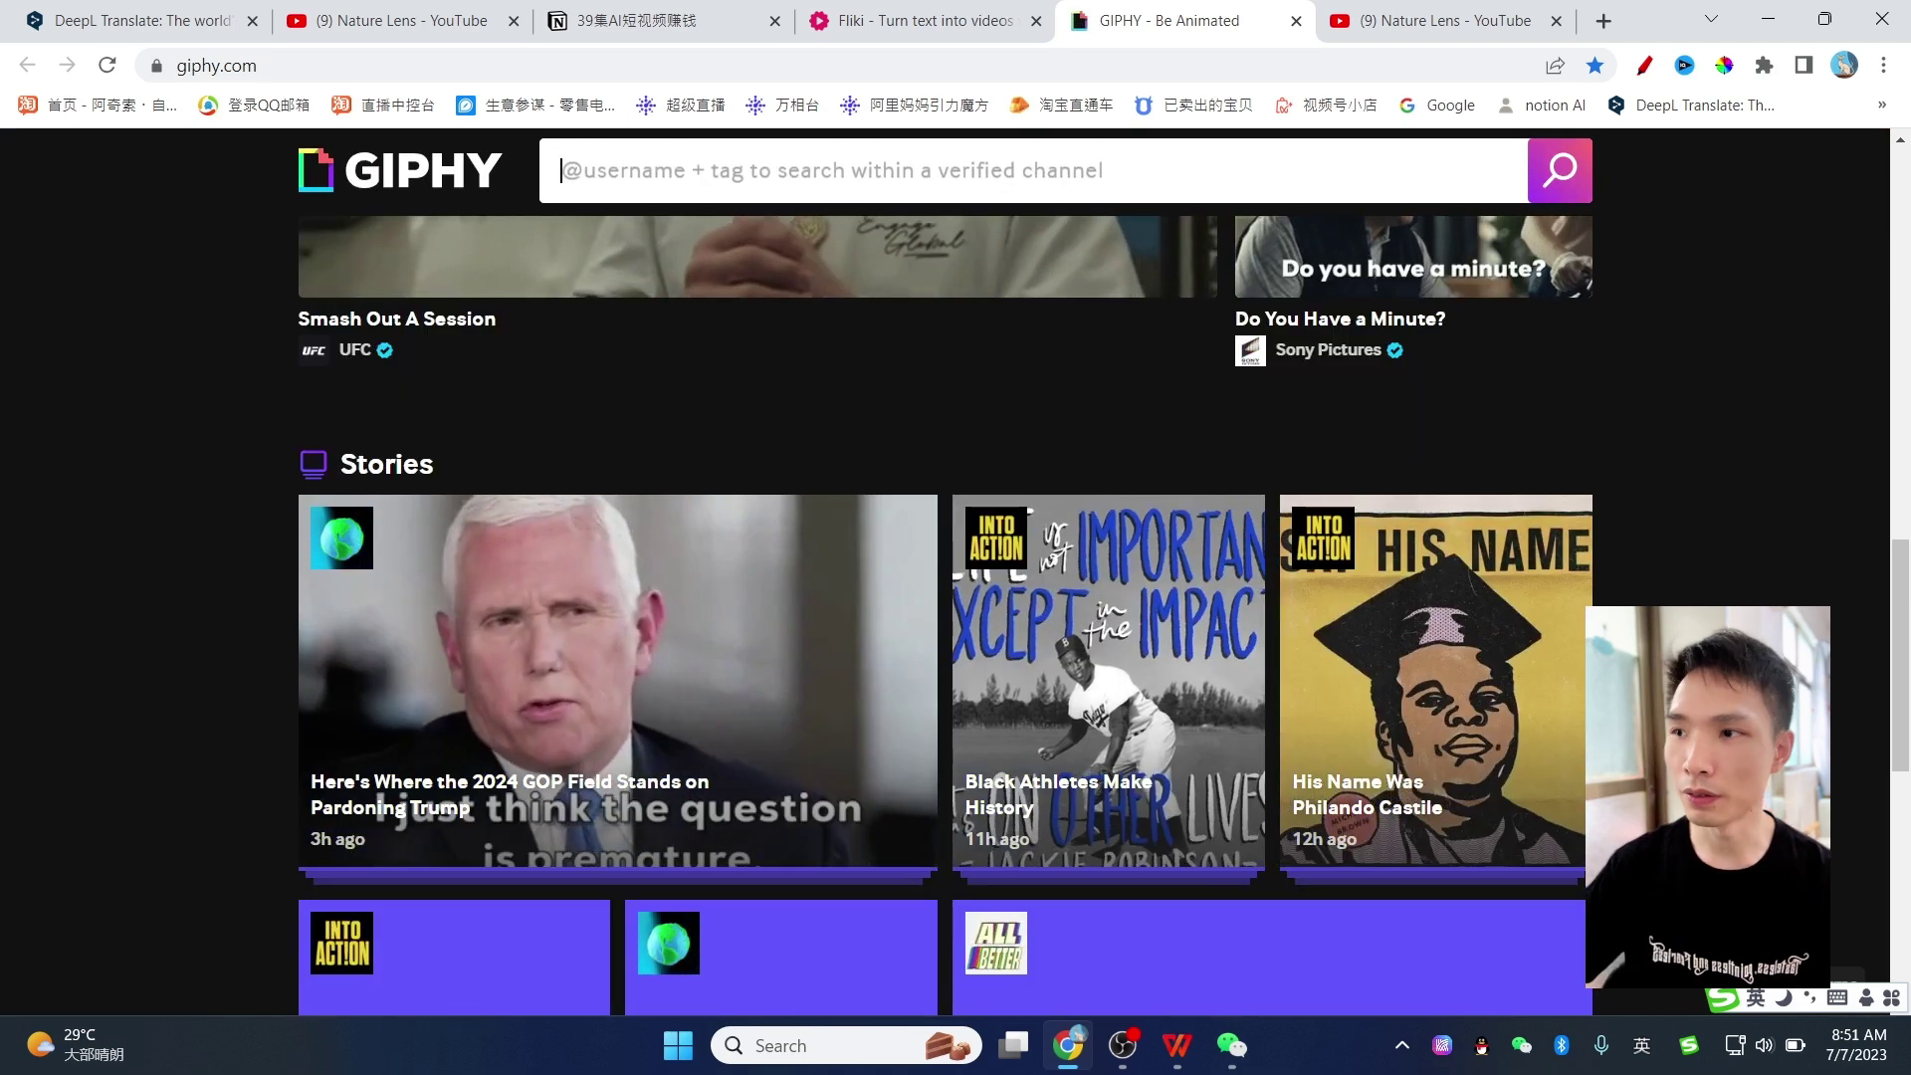
pyautogui.scroll(-4, 945, 597)
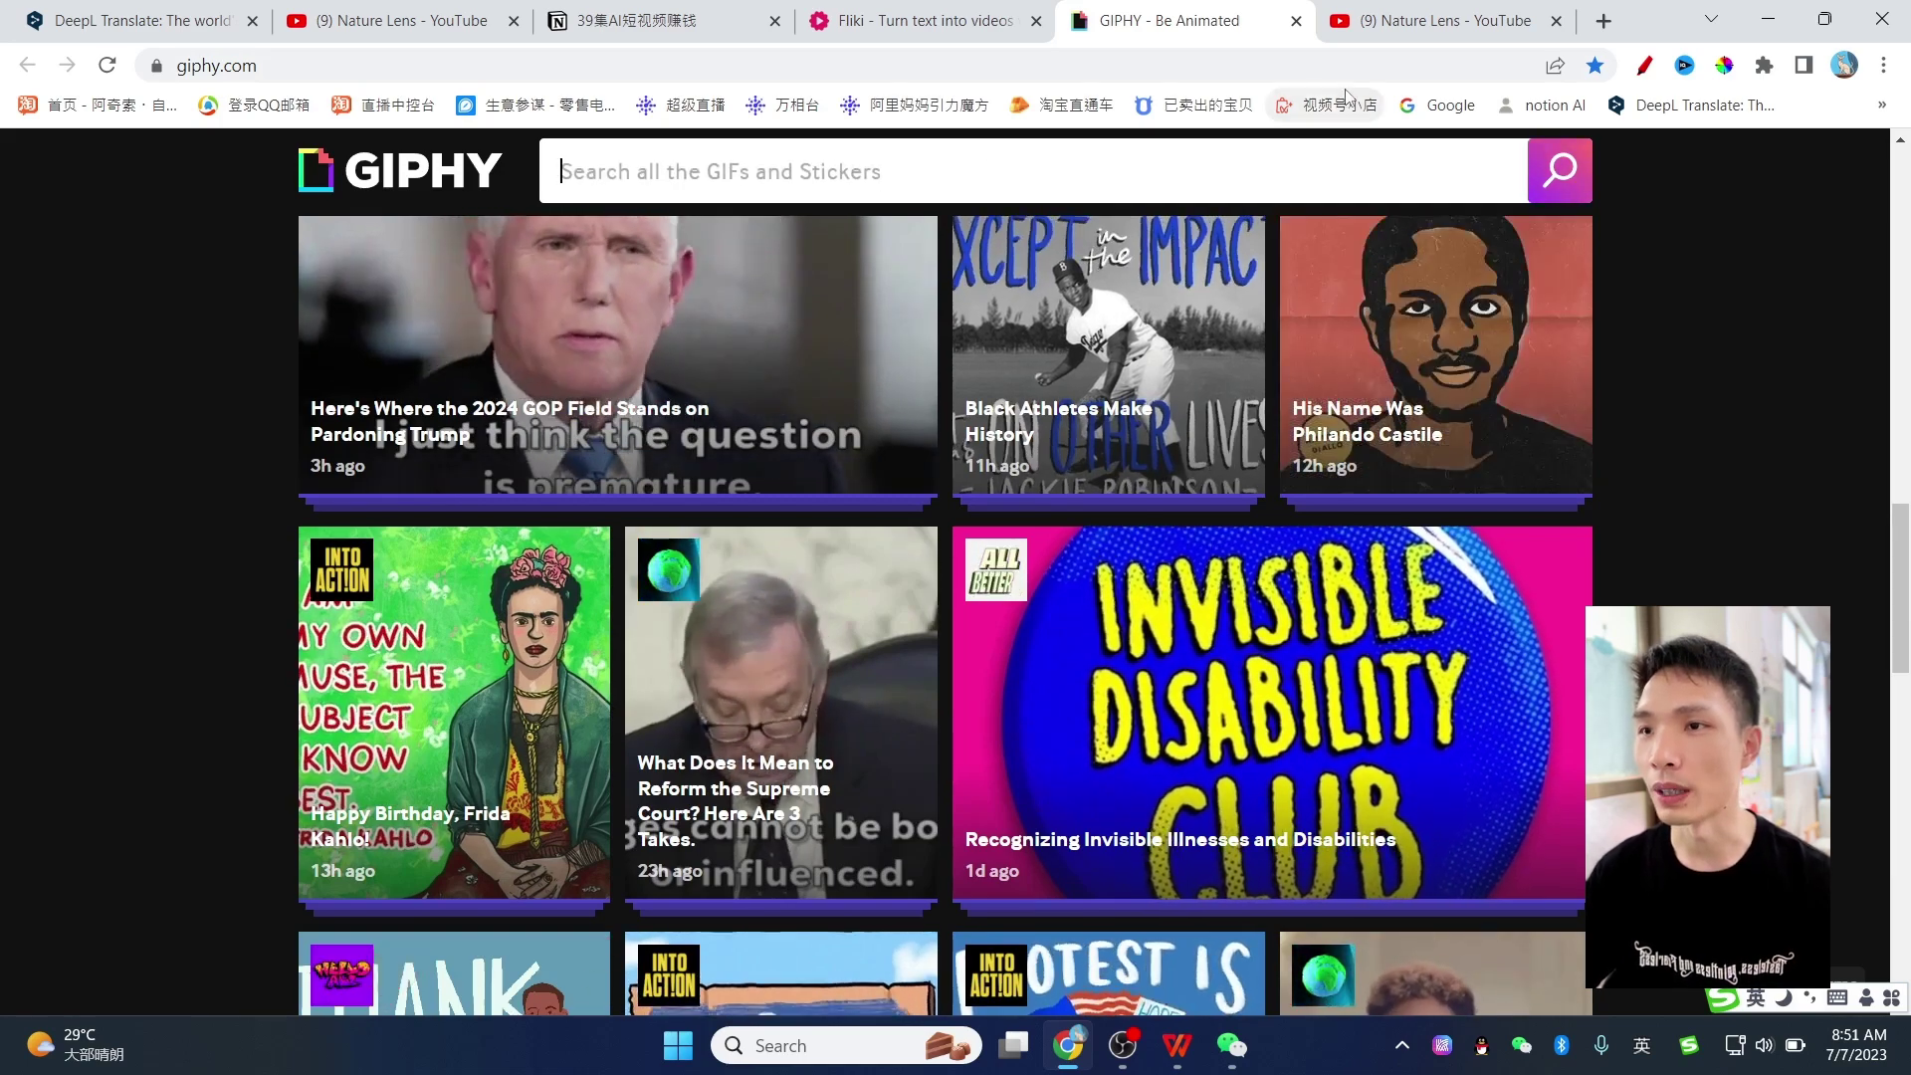
# Return to the Fliki project, load more food GIFs, and use the Hungry Harry Potter GIF as Scene 3's picture-in-picture.
pyautogui.click(932, 12)
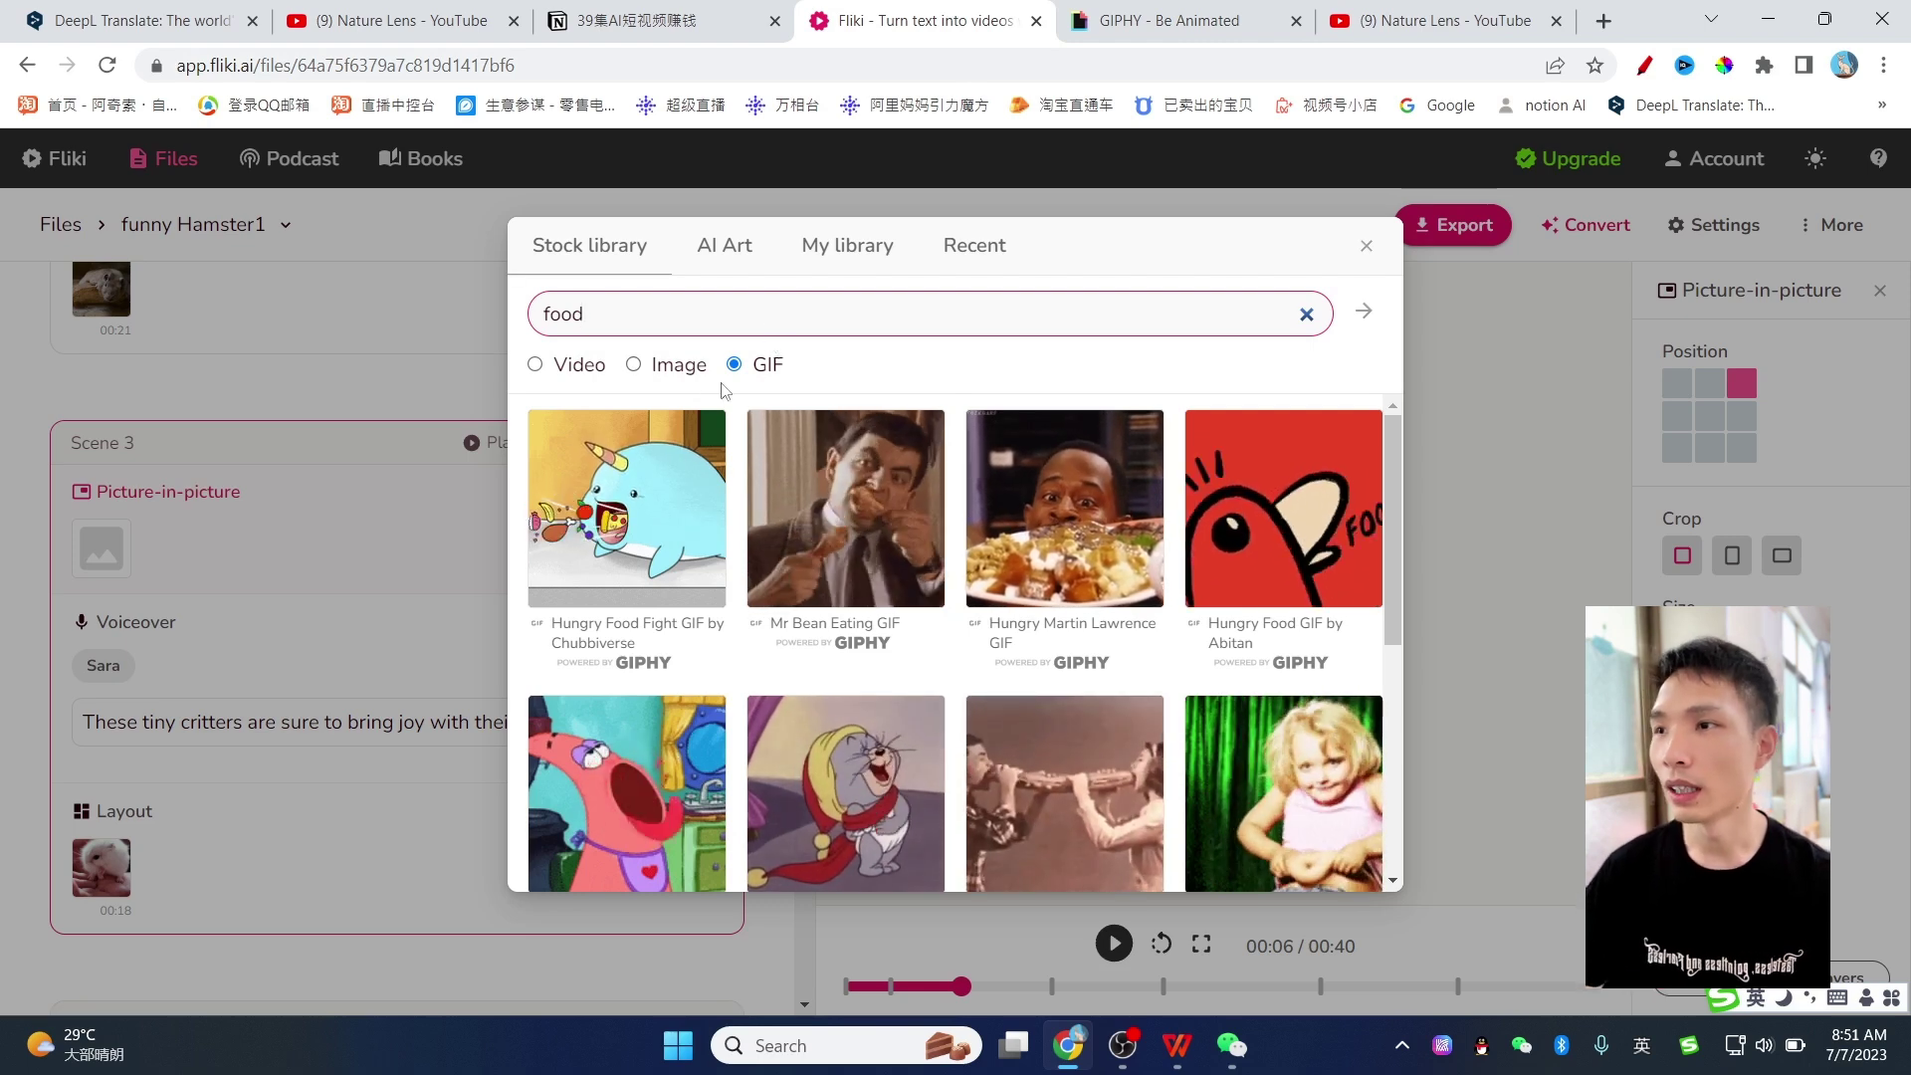
pyautogui.scroll(-2, 1063, 690)
pyautogui.scroll(-2, 1159, 687)
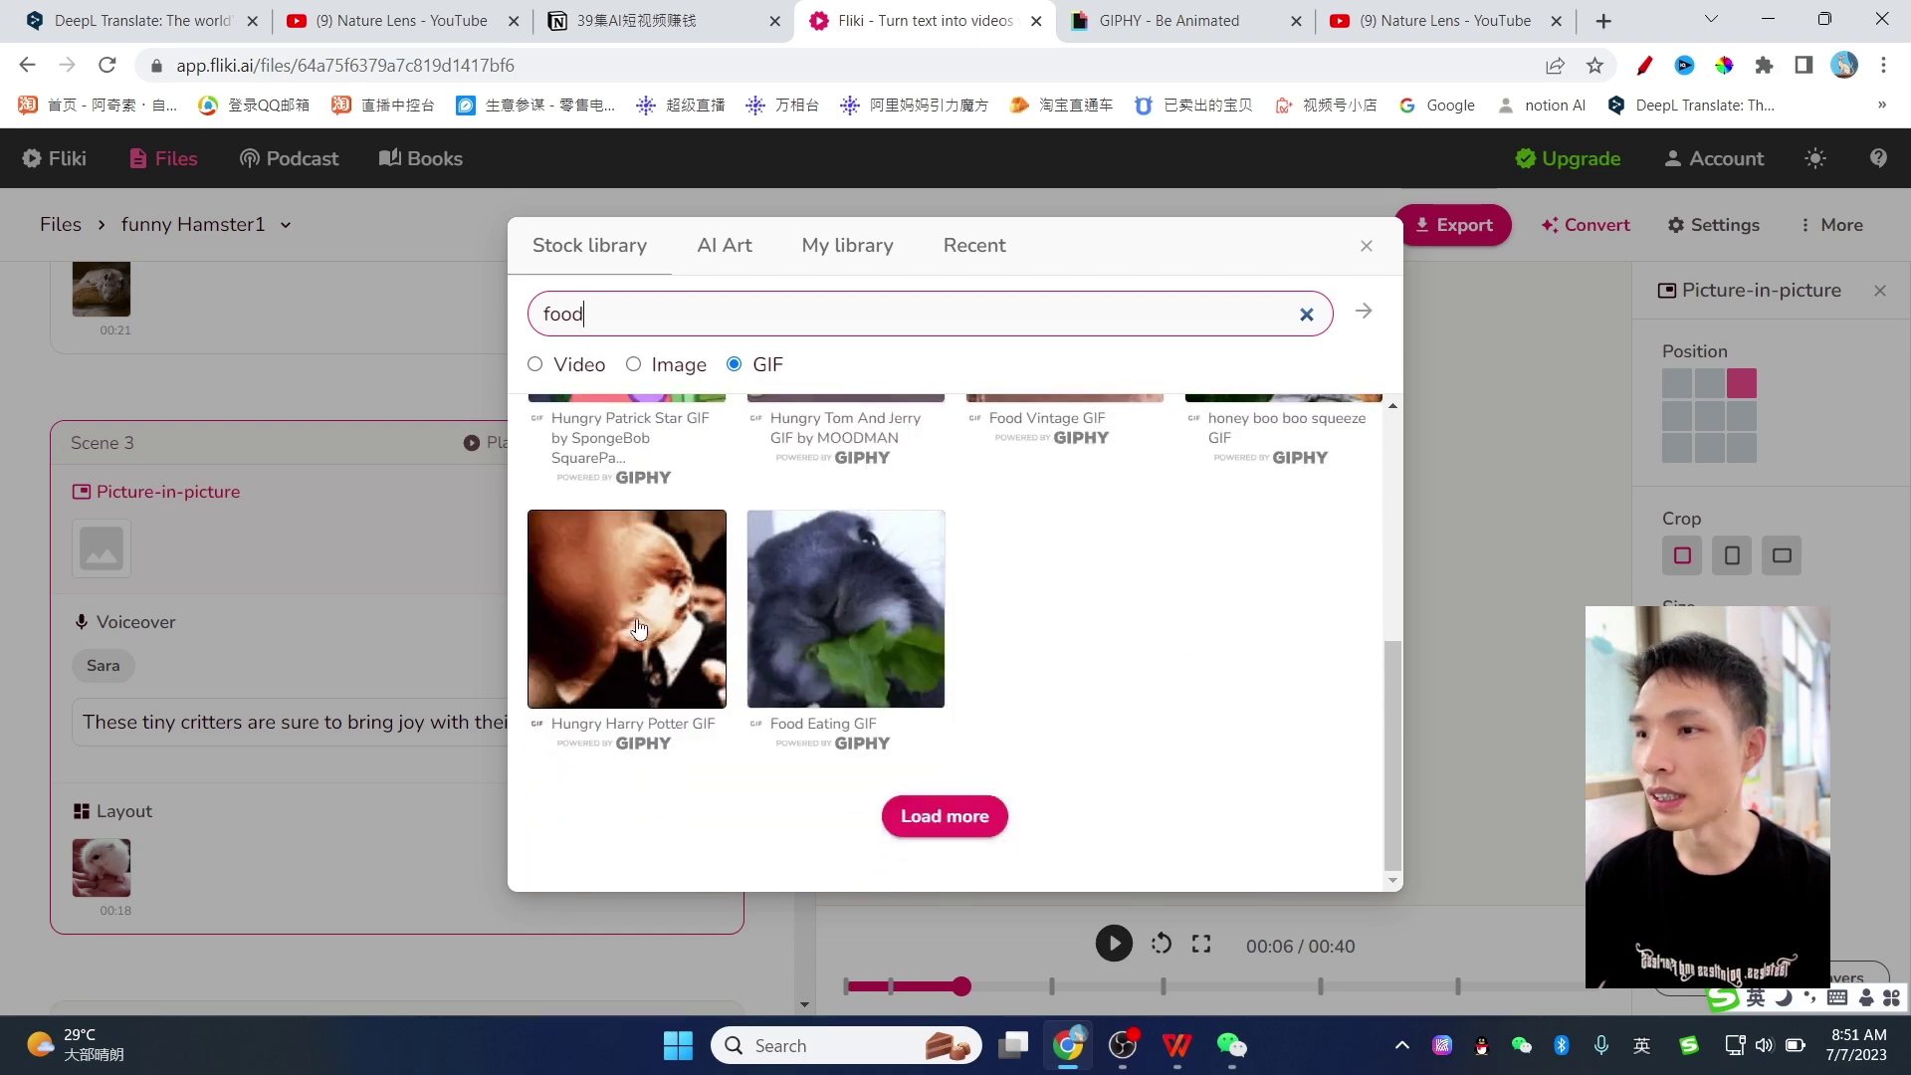
pyautogui.click(950, 821)
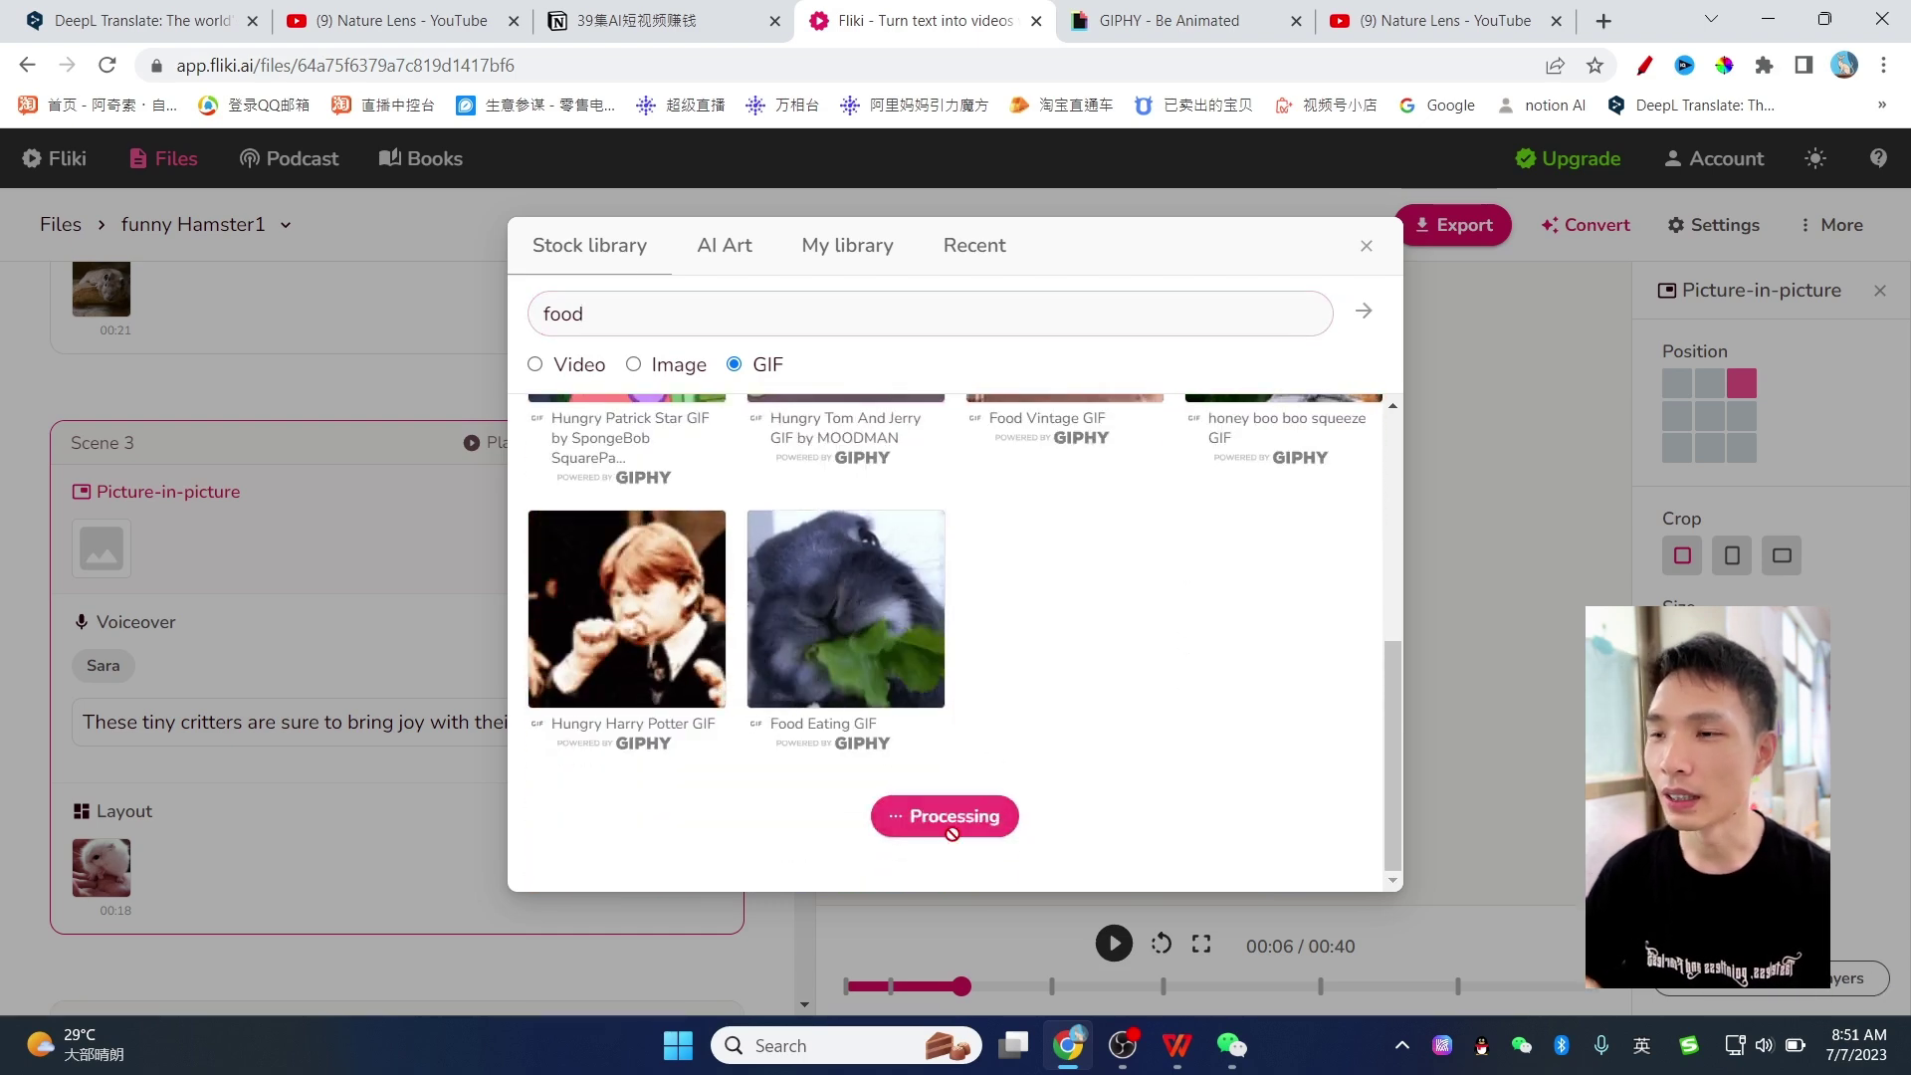
pyautogui.scroll(-2, 1217, 694)
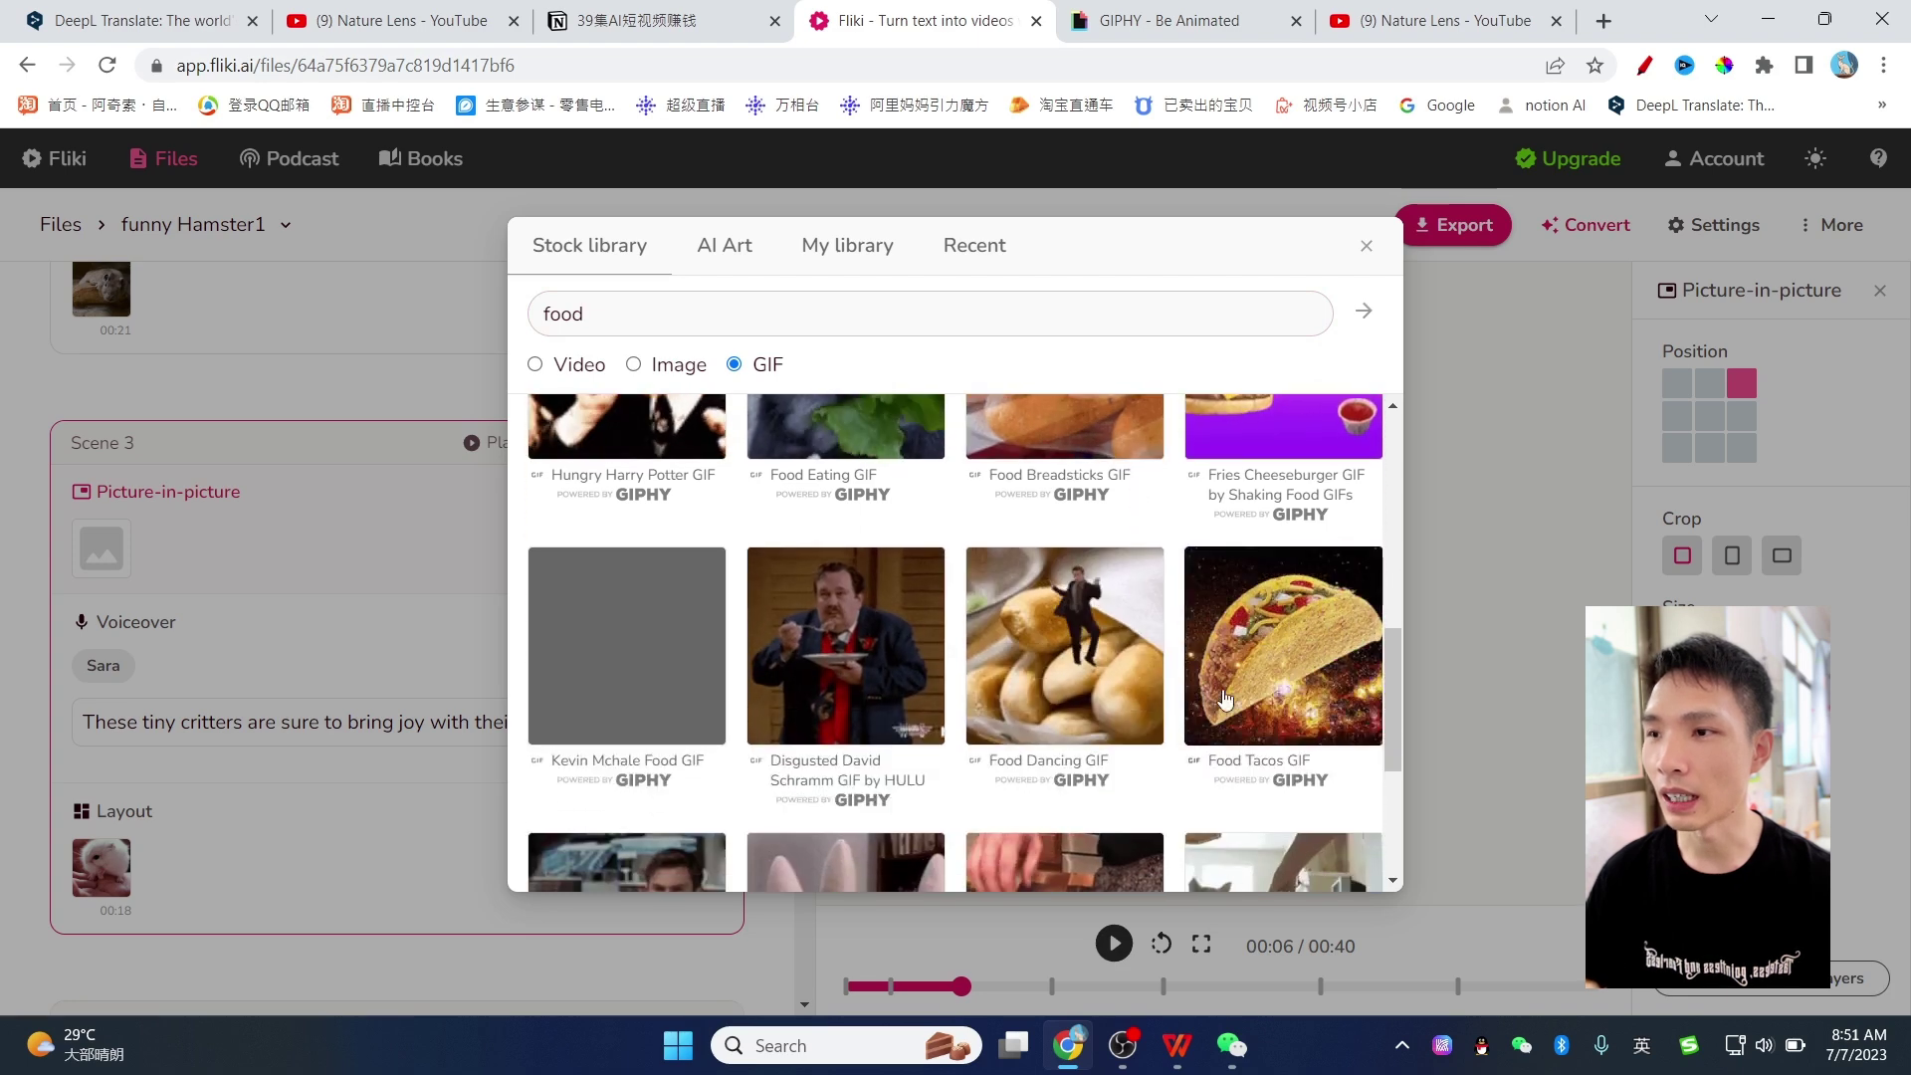
pyautogui.scroll(-2, 1135, 699)
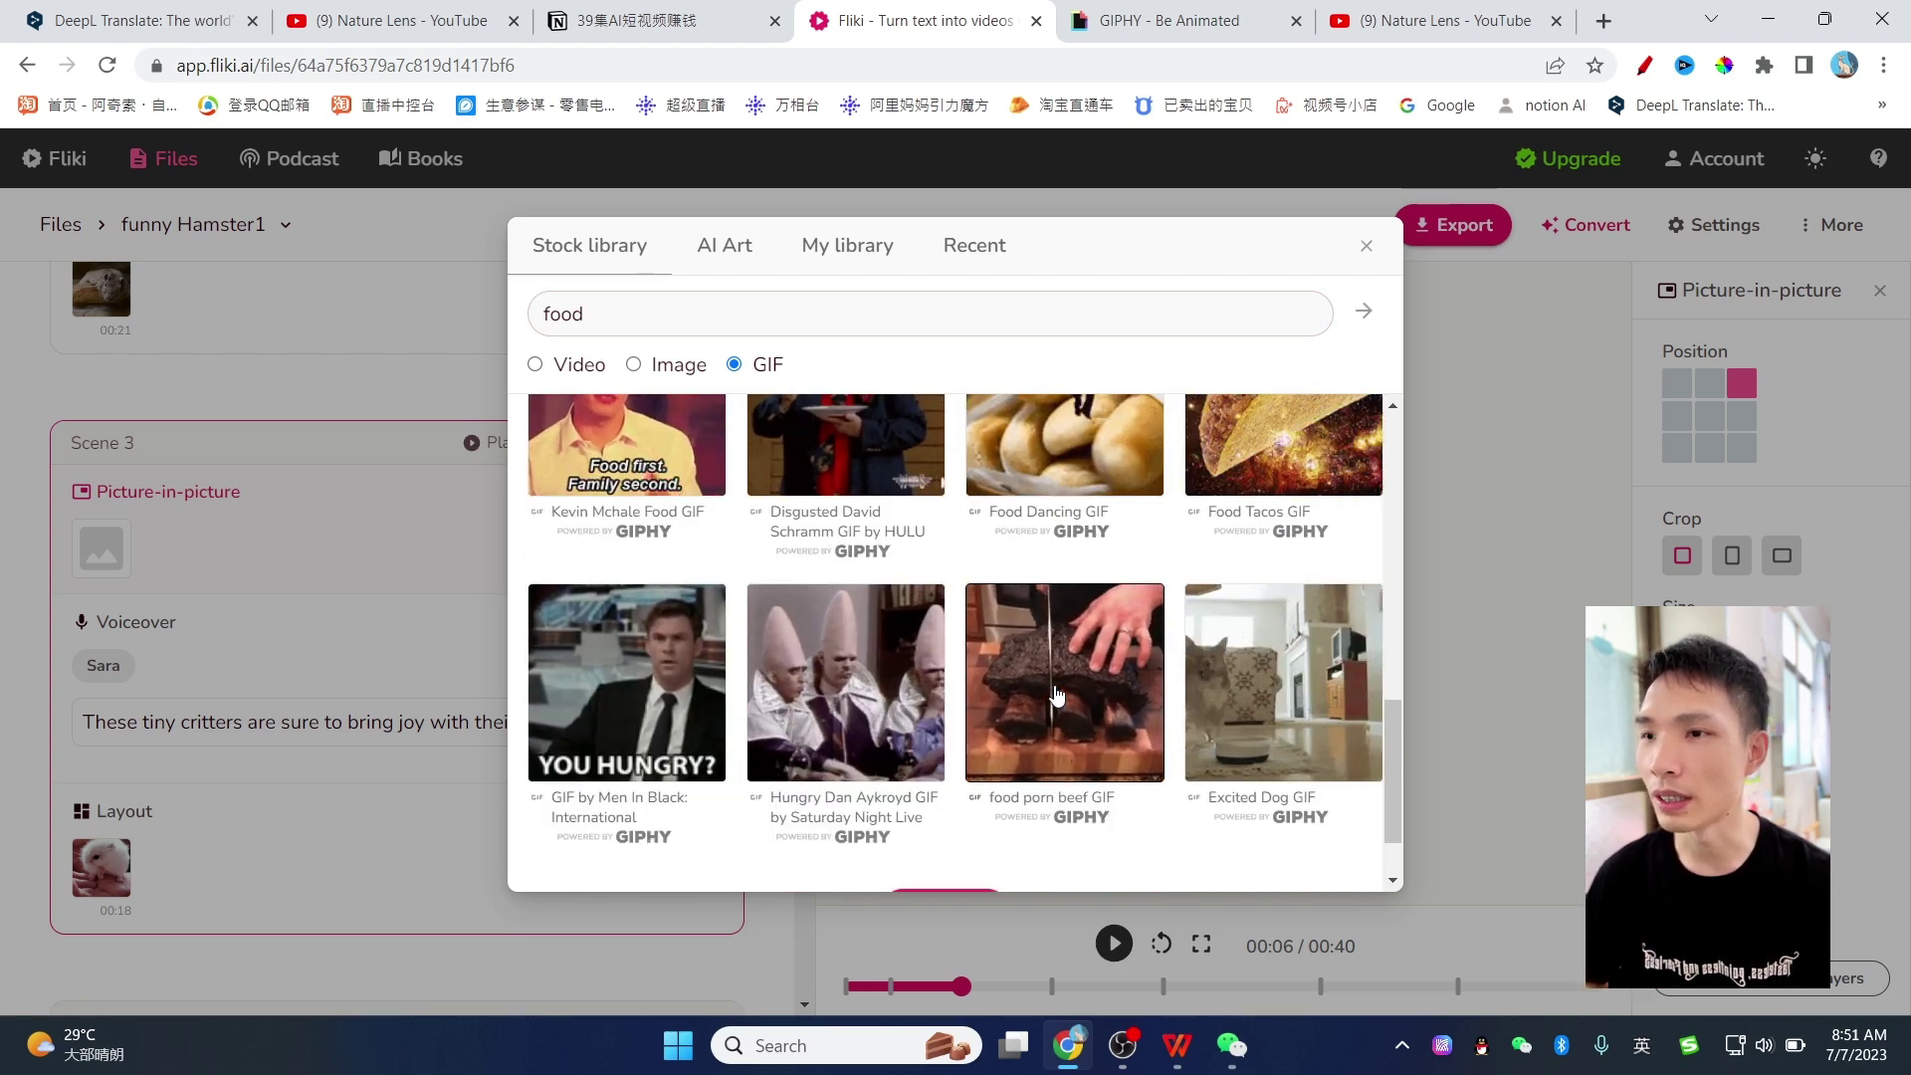
pyautogui.scroll(-6, 1057, 694)
pyautogui.scroll(1, 830, 631)
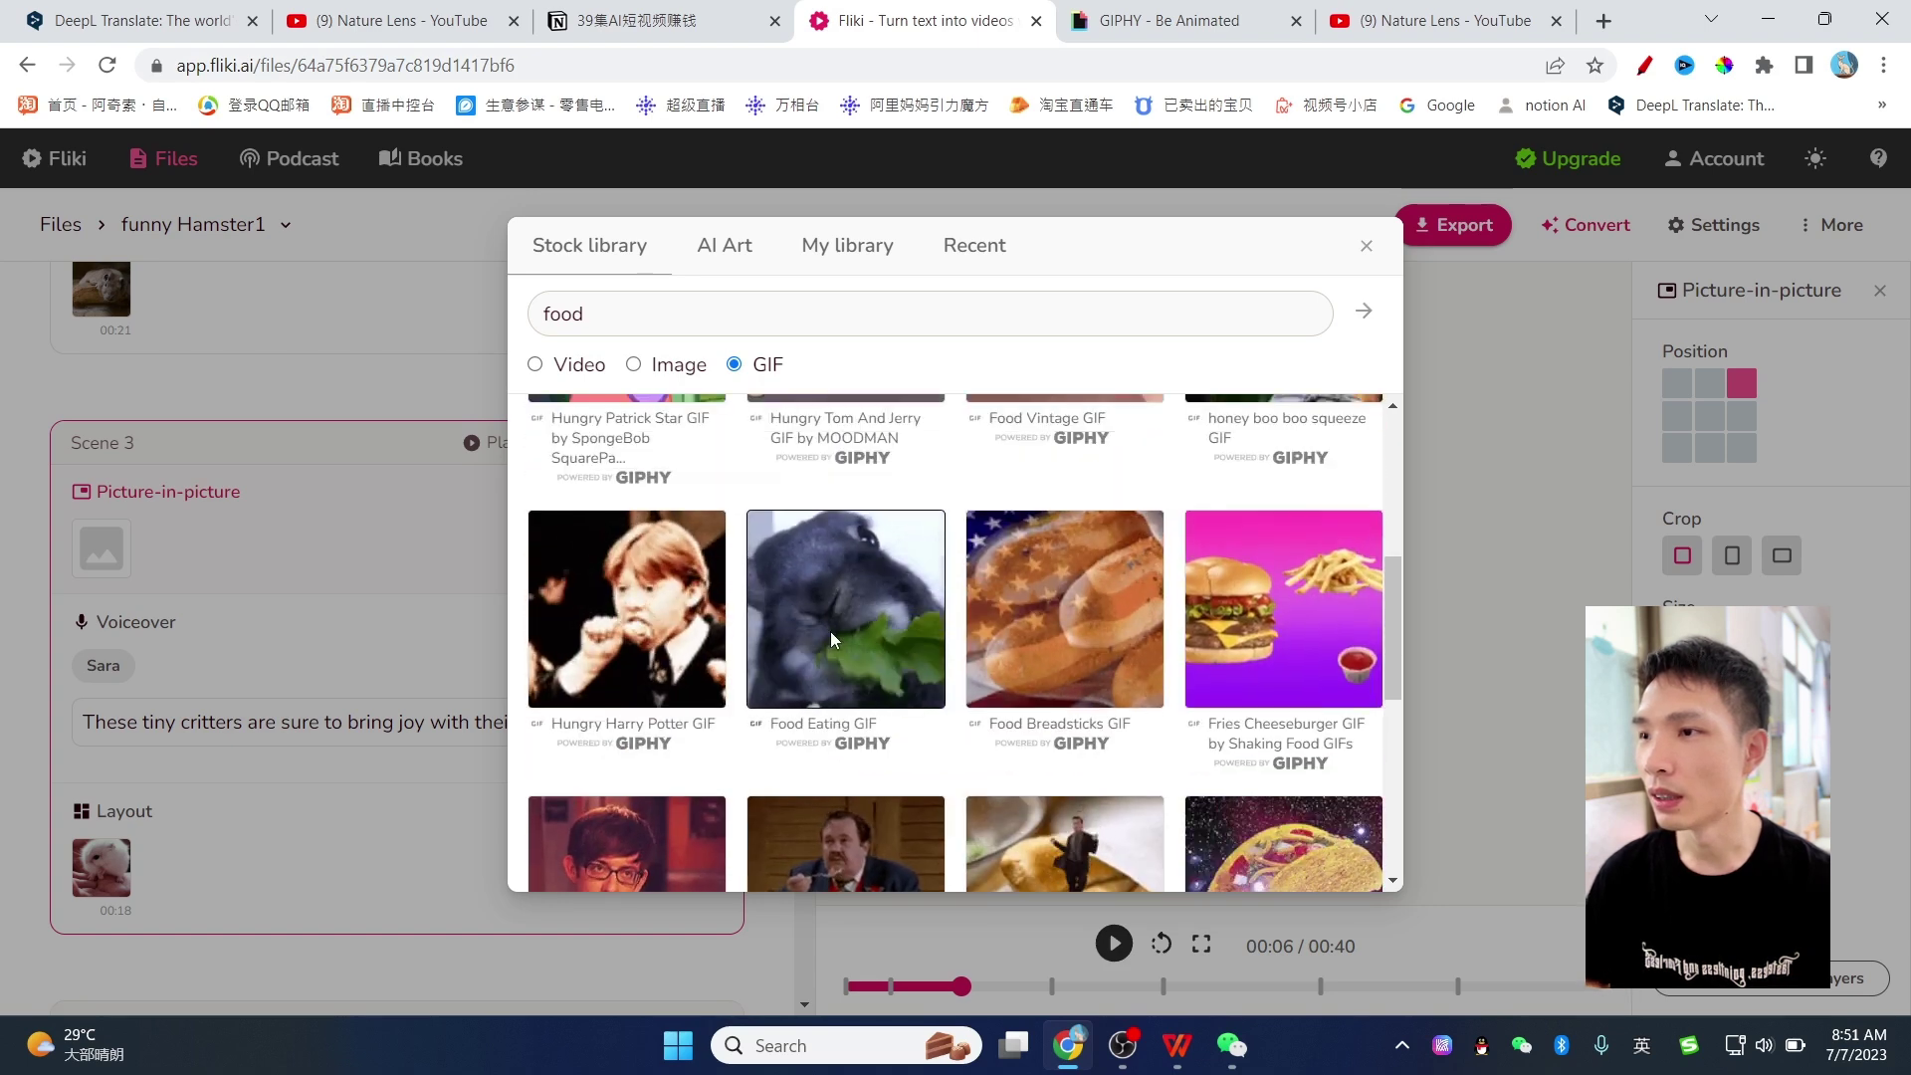
pyautogui.click(669, 613)
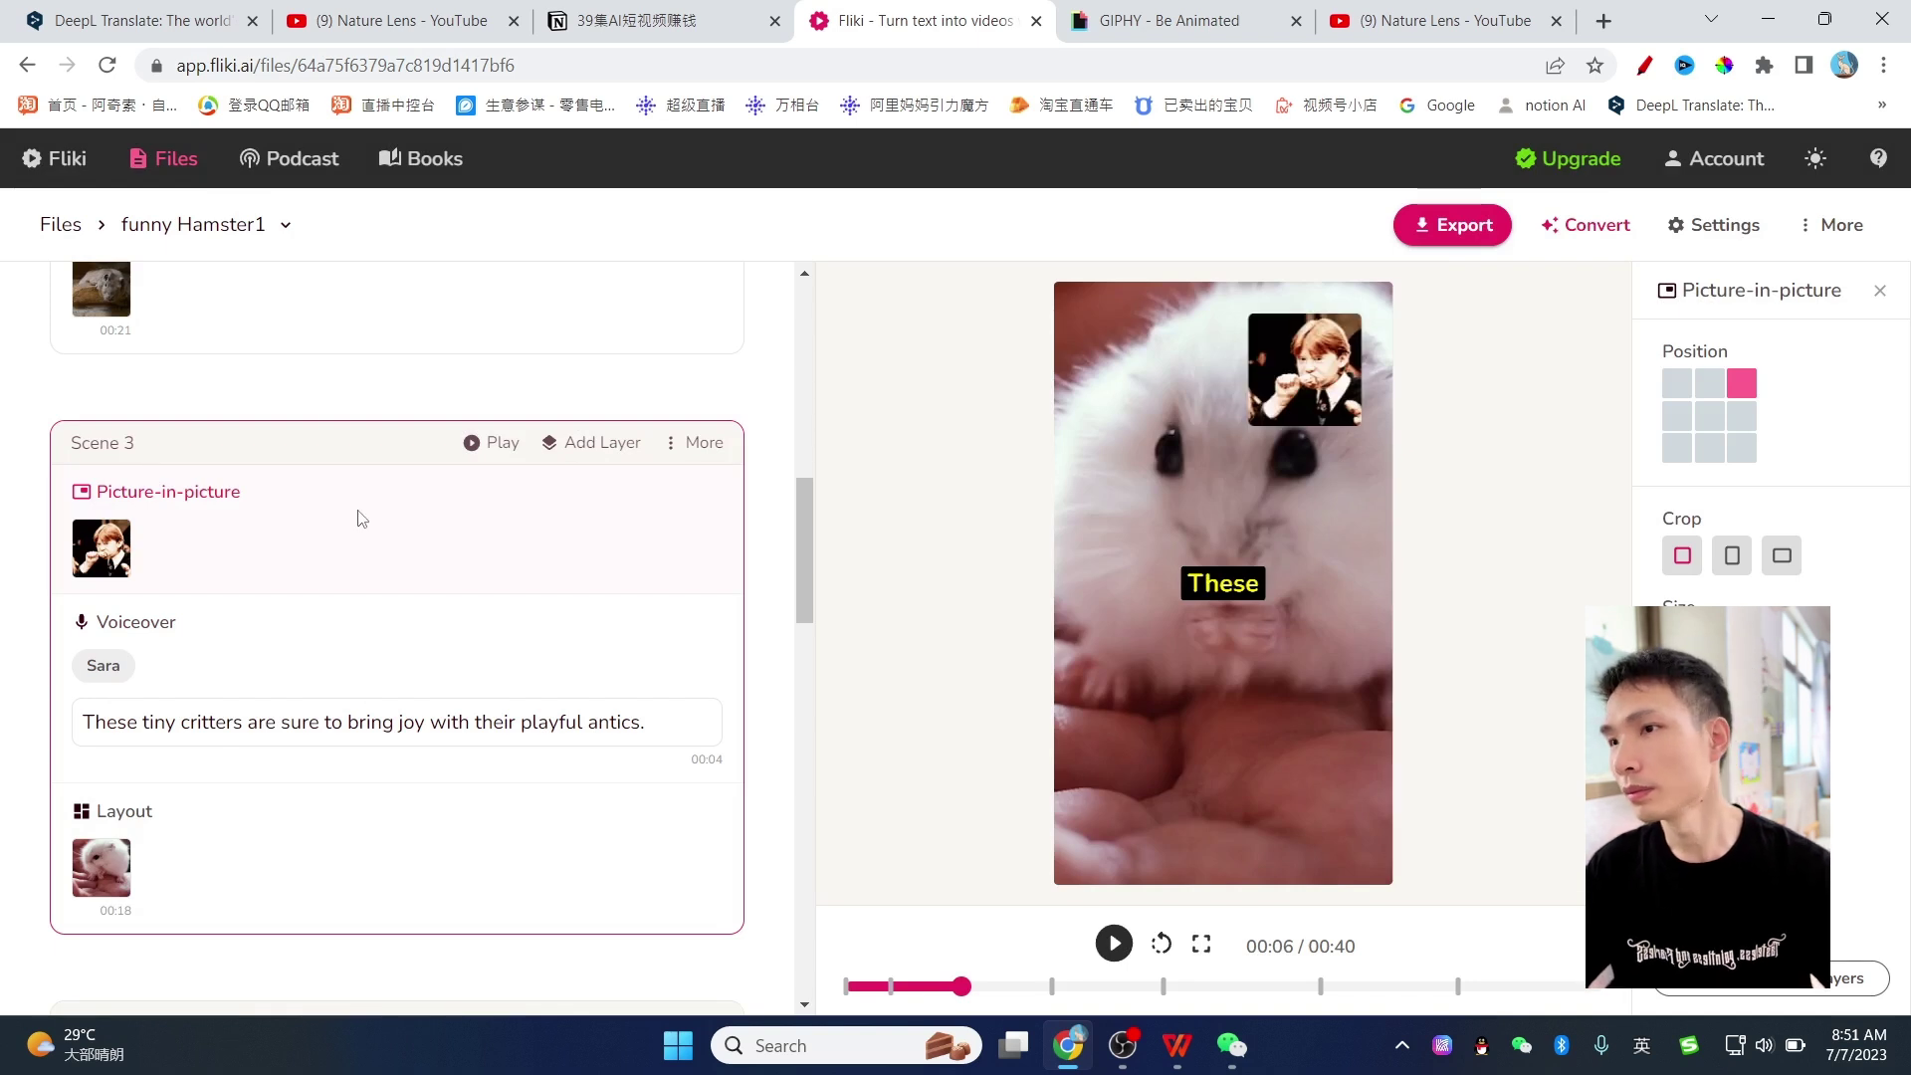
# Place Scene 3's picture-in-picture GIF at the bottom centre of the frame in Large size and preview the scene.
pyautogui.click(1710, 416)
pyautogui.click(1711, 453)
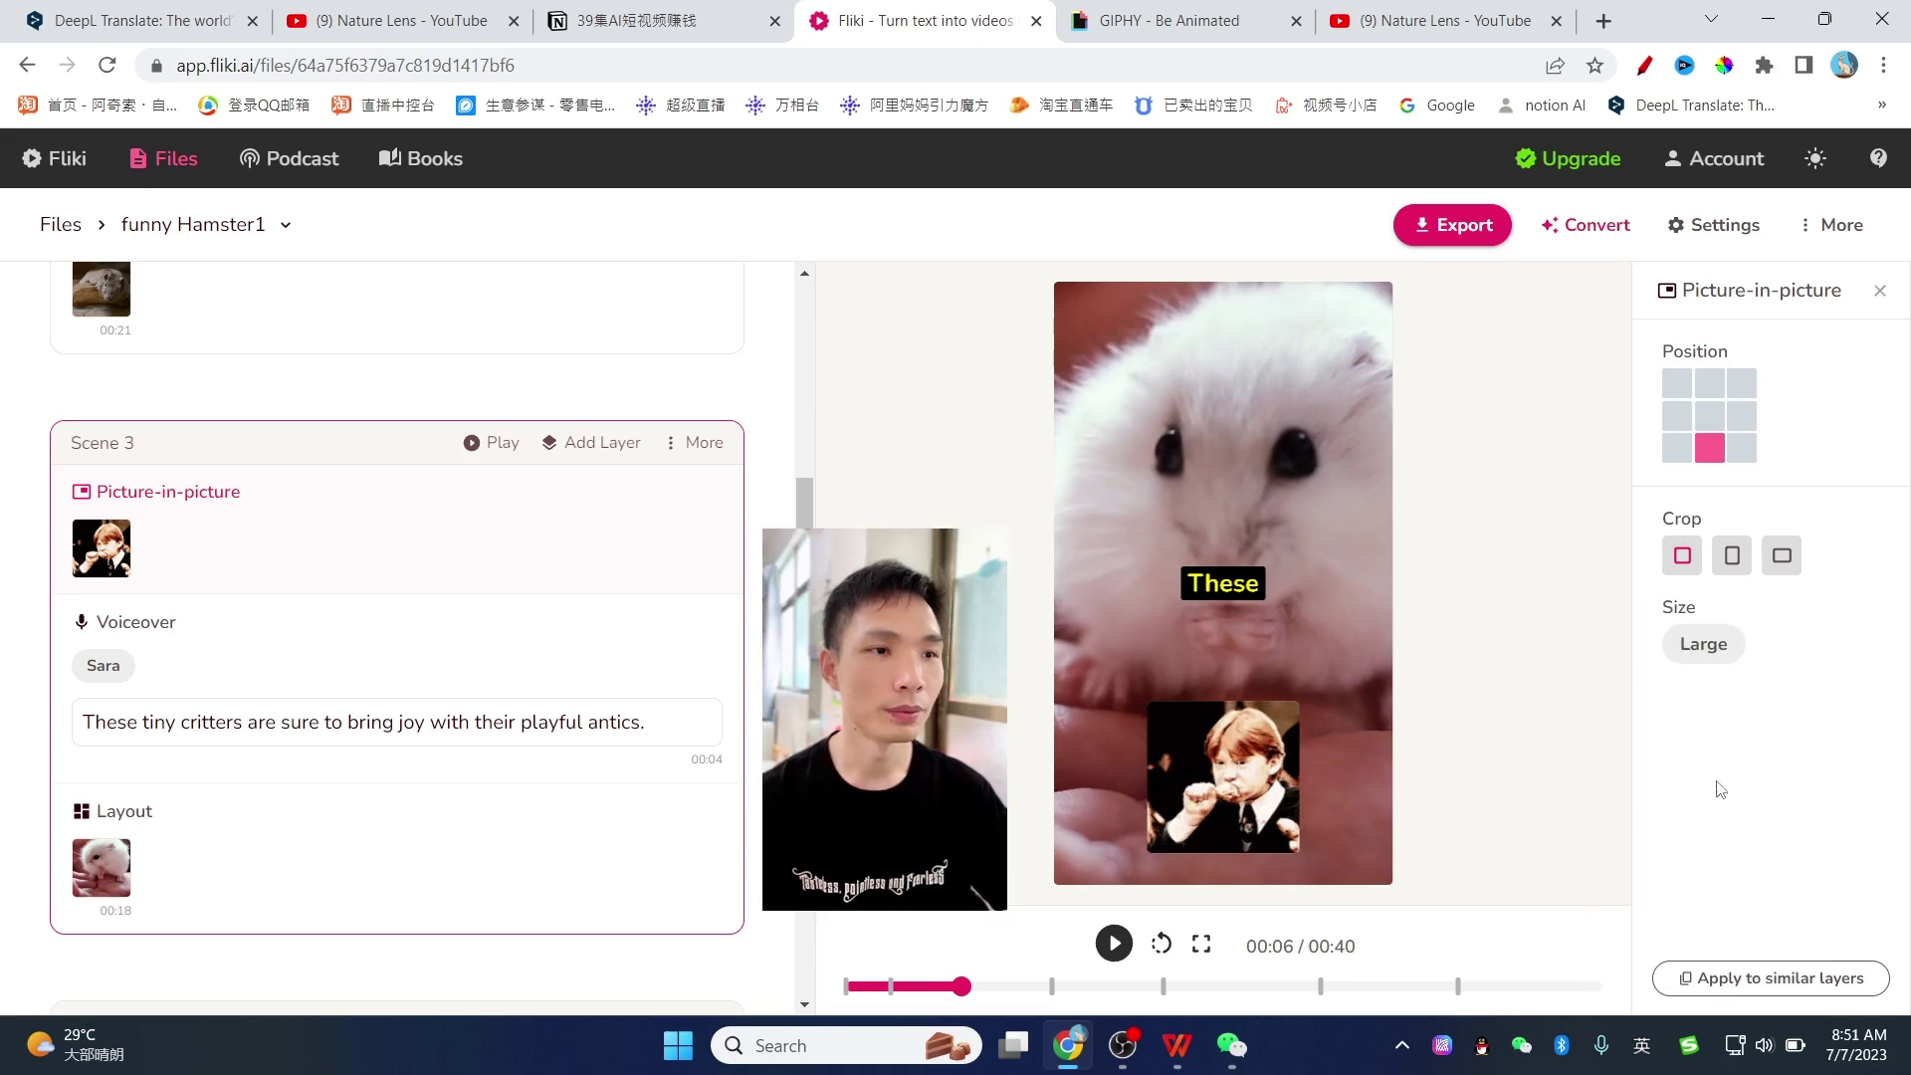
pyautogui.click(946, 988)
pyautogui.click(1115, 945)
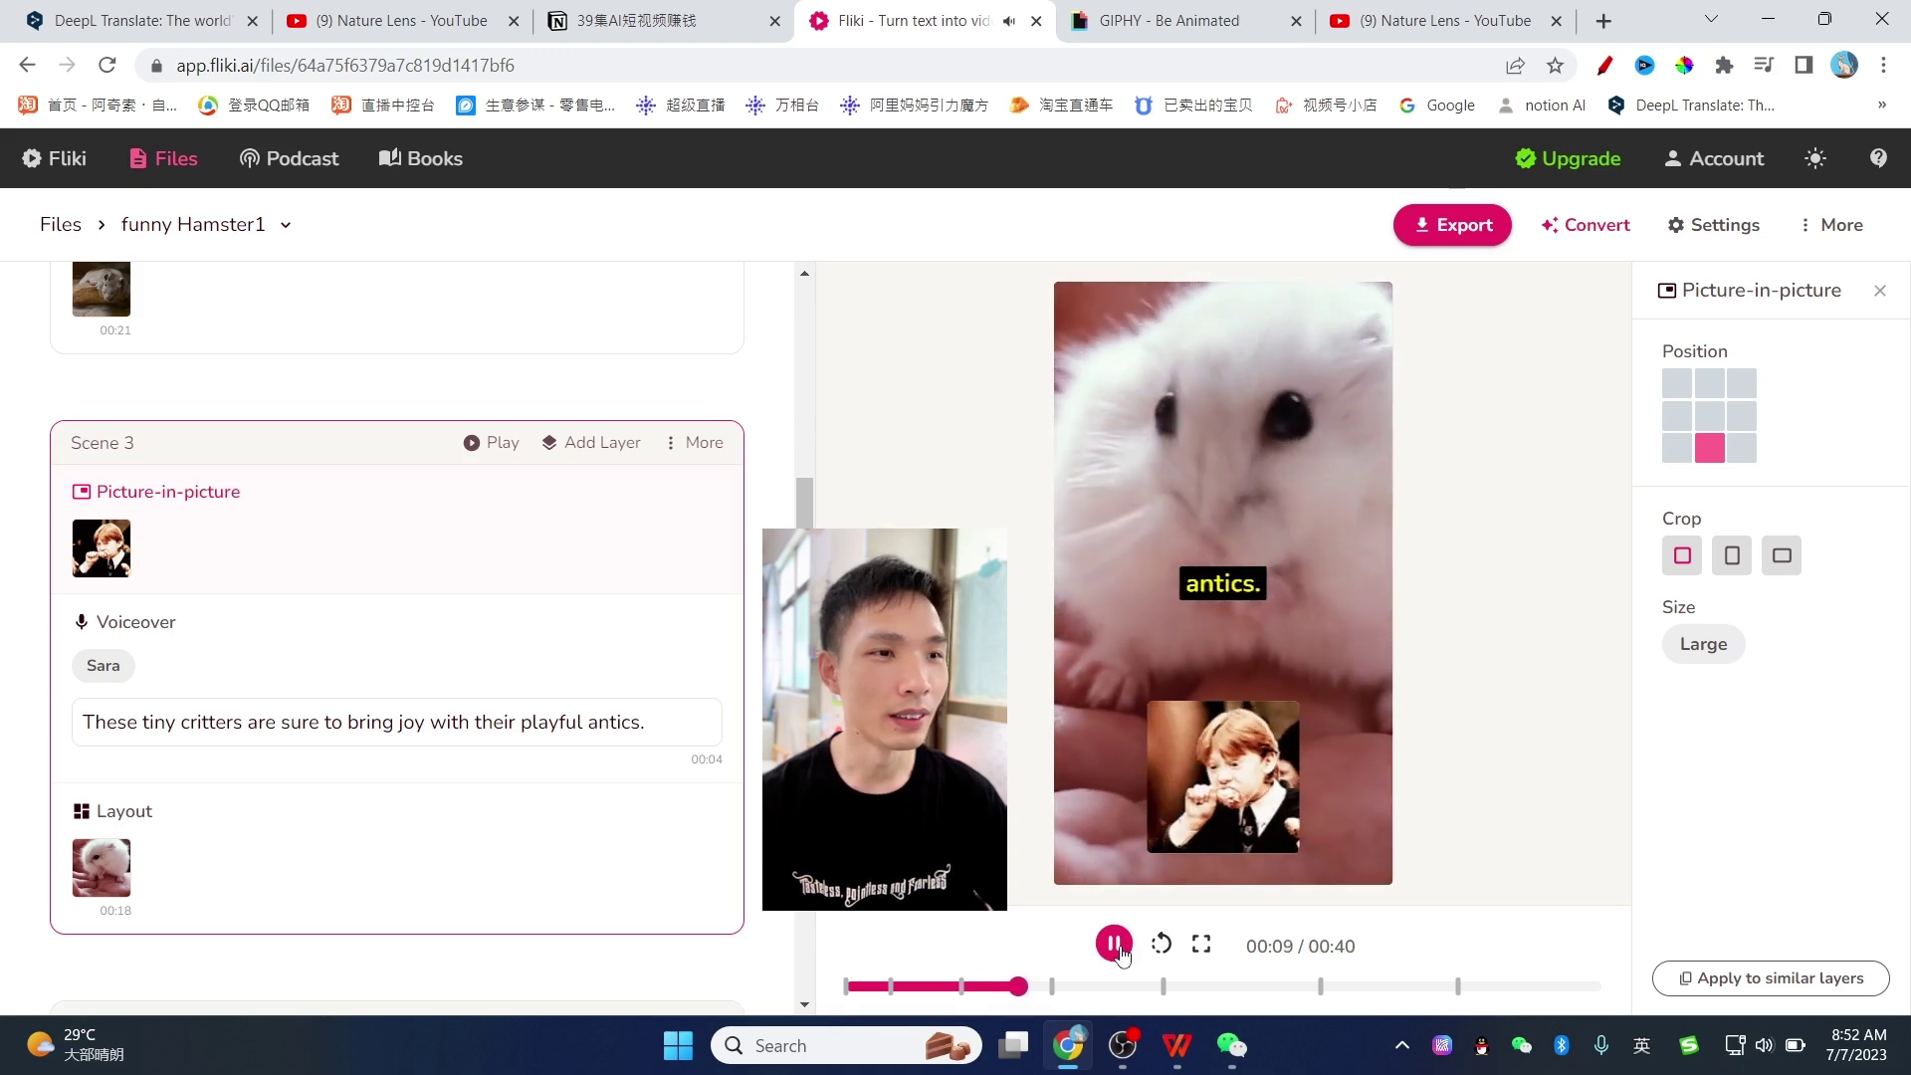
pyautogui.click(1031, 988)
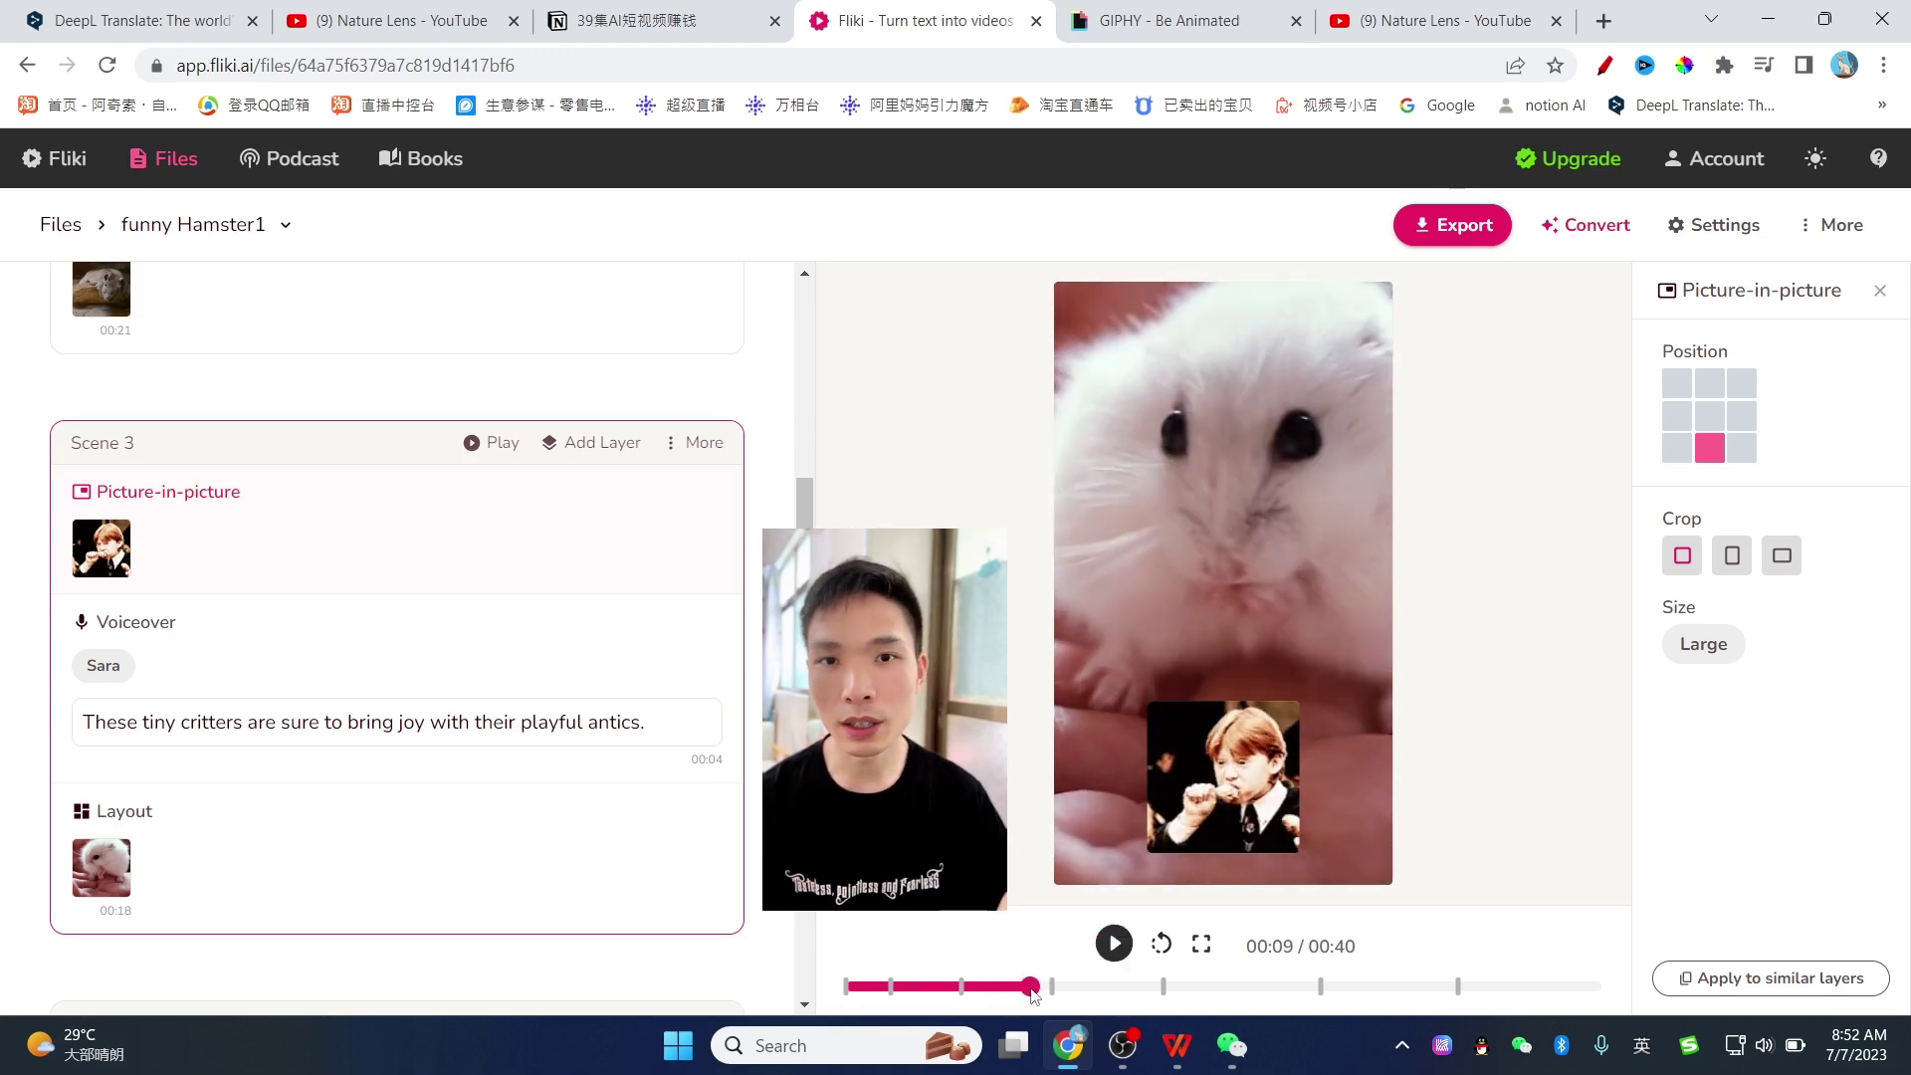
# Delete the words "providing endless entertainment." from Scene 4's voiceover text.
pyautogui.scroll(-4, 562, 701)
pyautogui.scroll(-1, 563, 701)
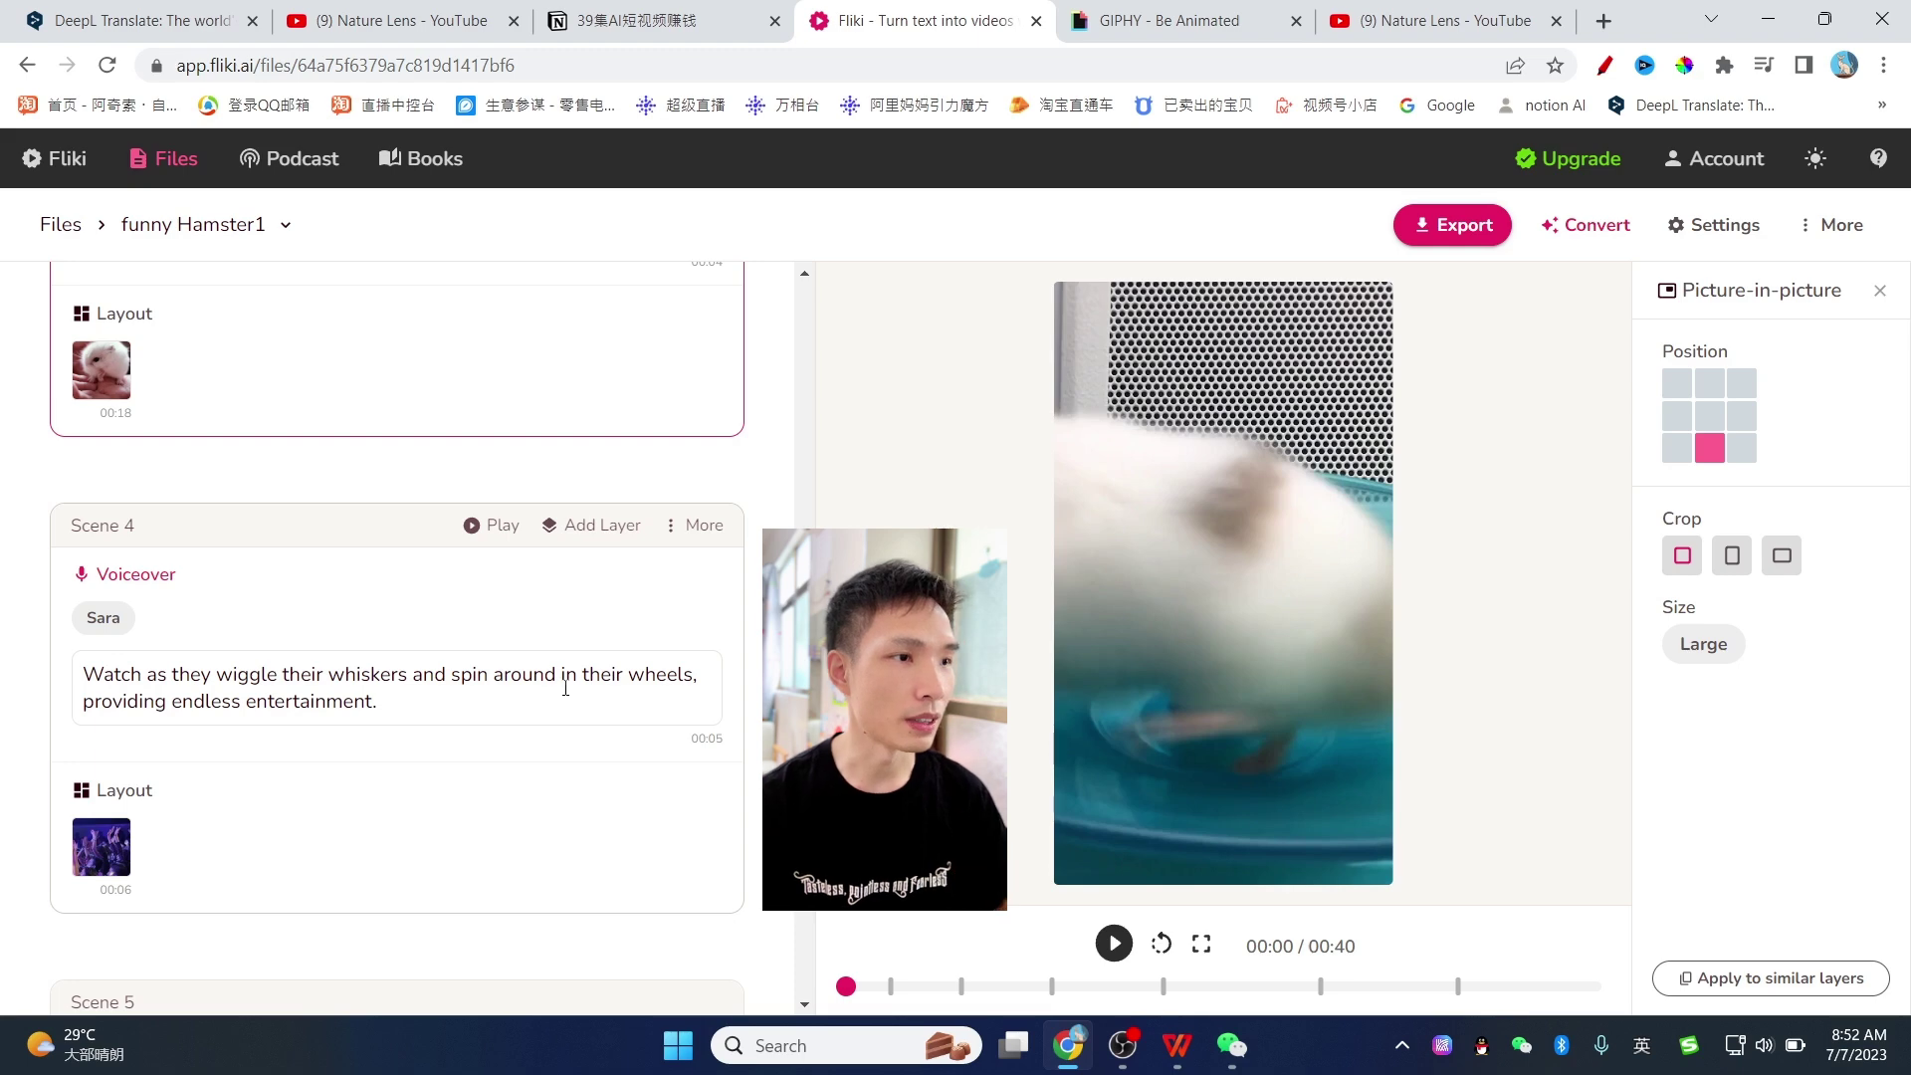
pyautogui.moveTo(457, 707); pyautogui.dragTo(79, 697)
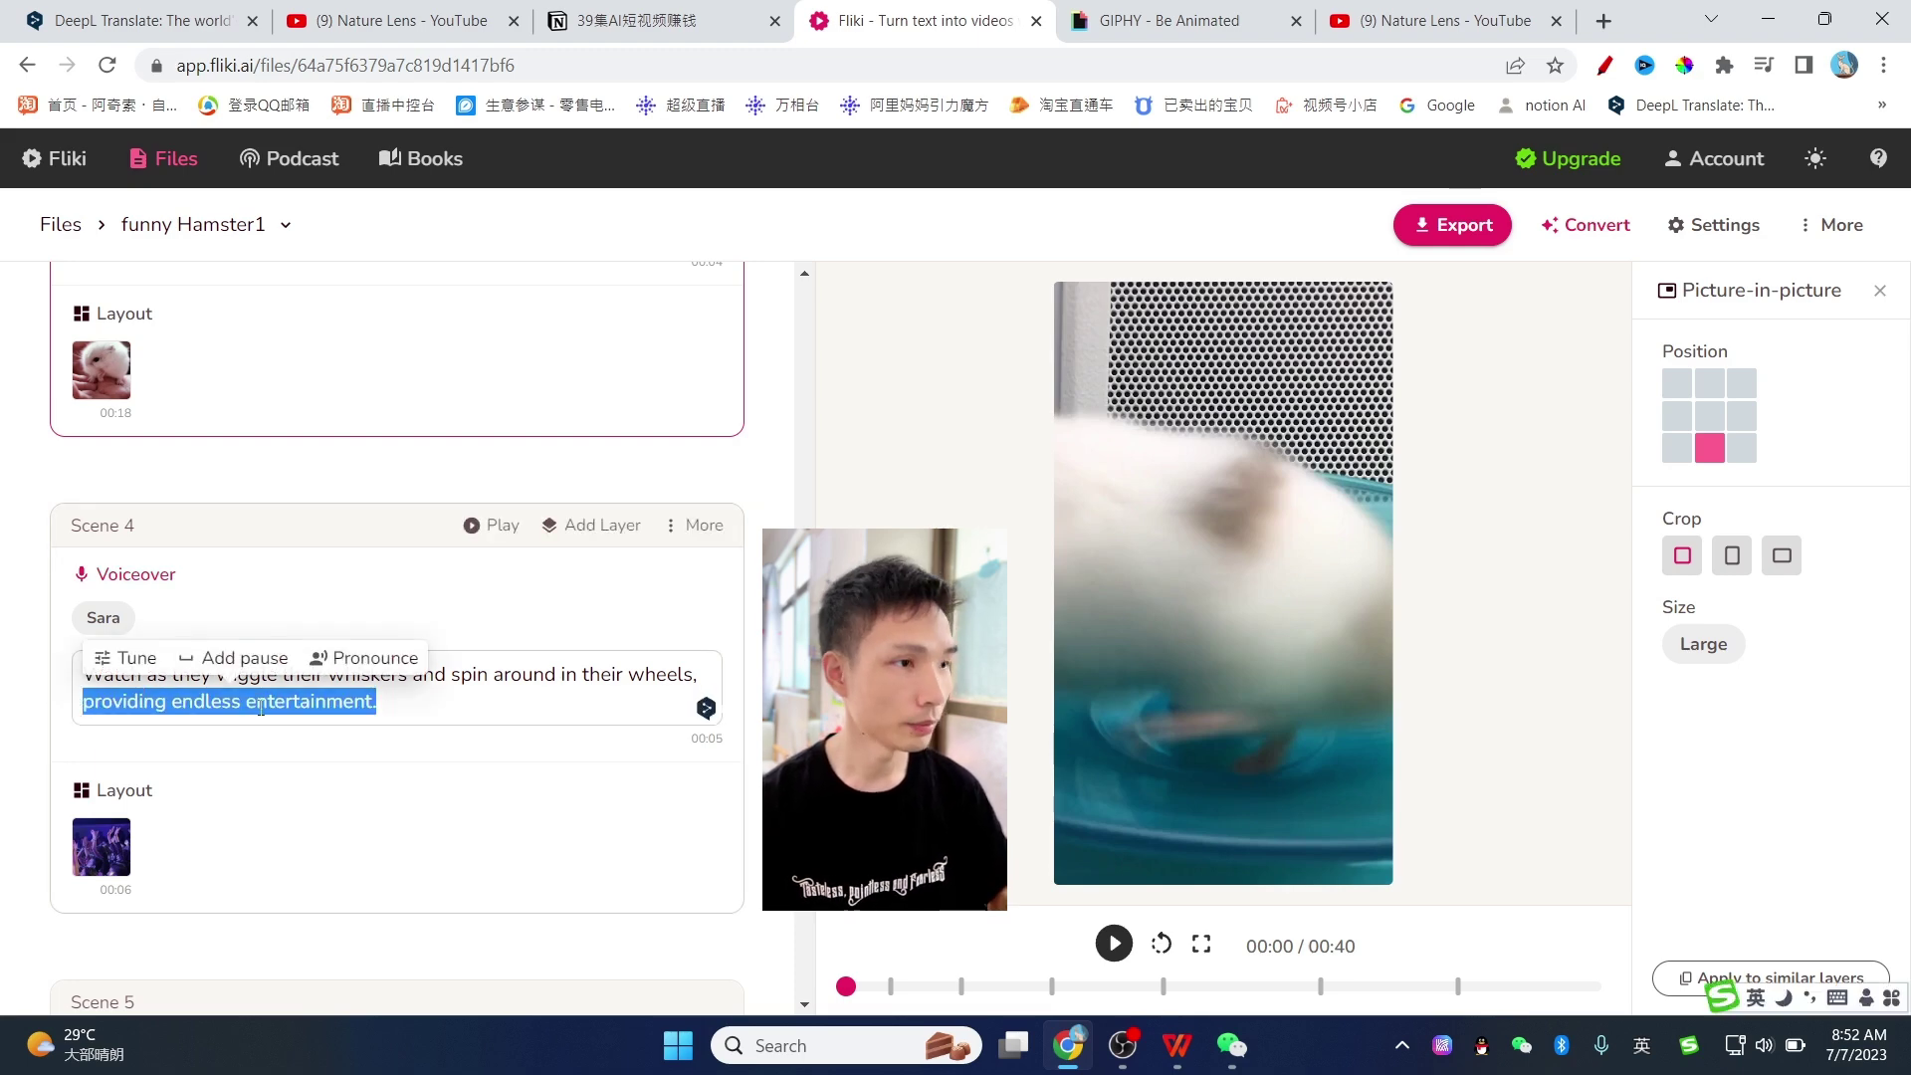
pyautogui.press('BackSpace')
pyautogui.scroll(-1, 164, 753)
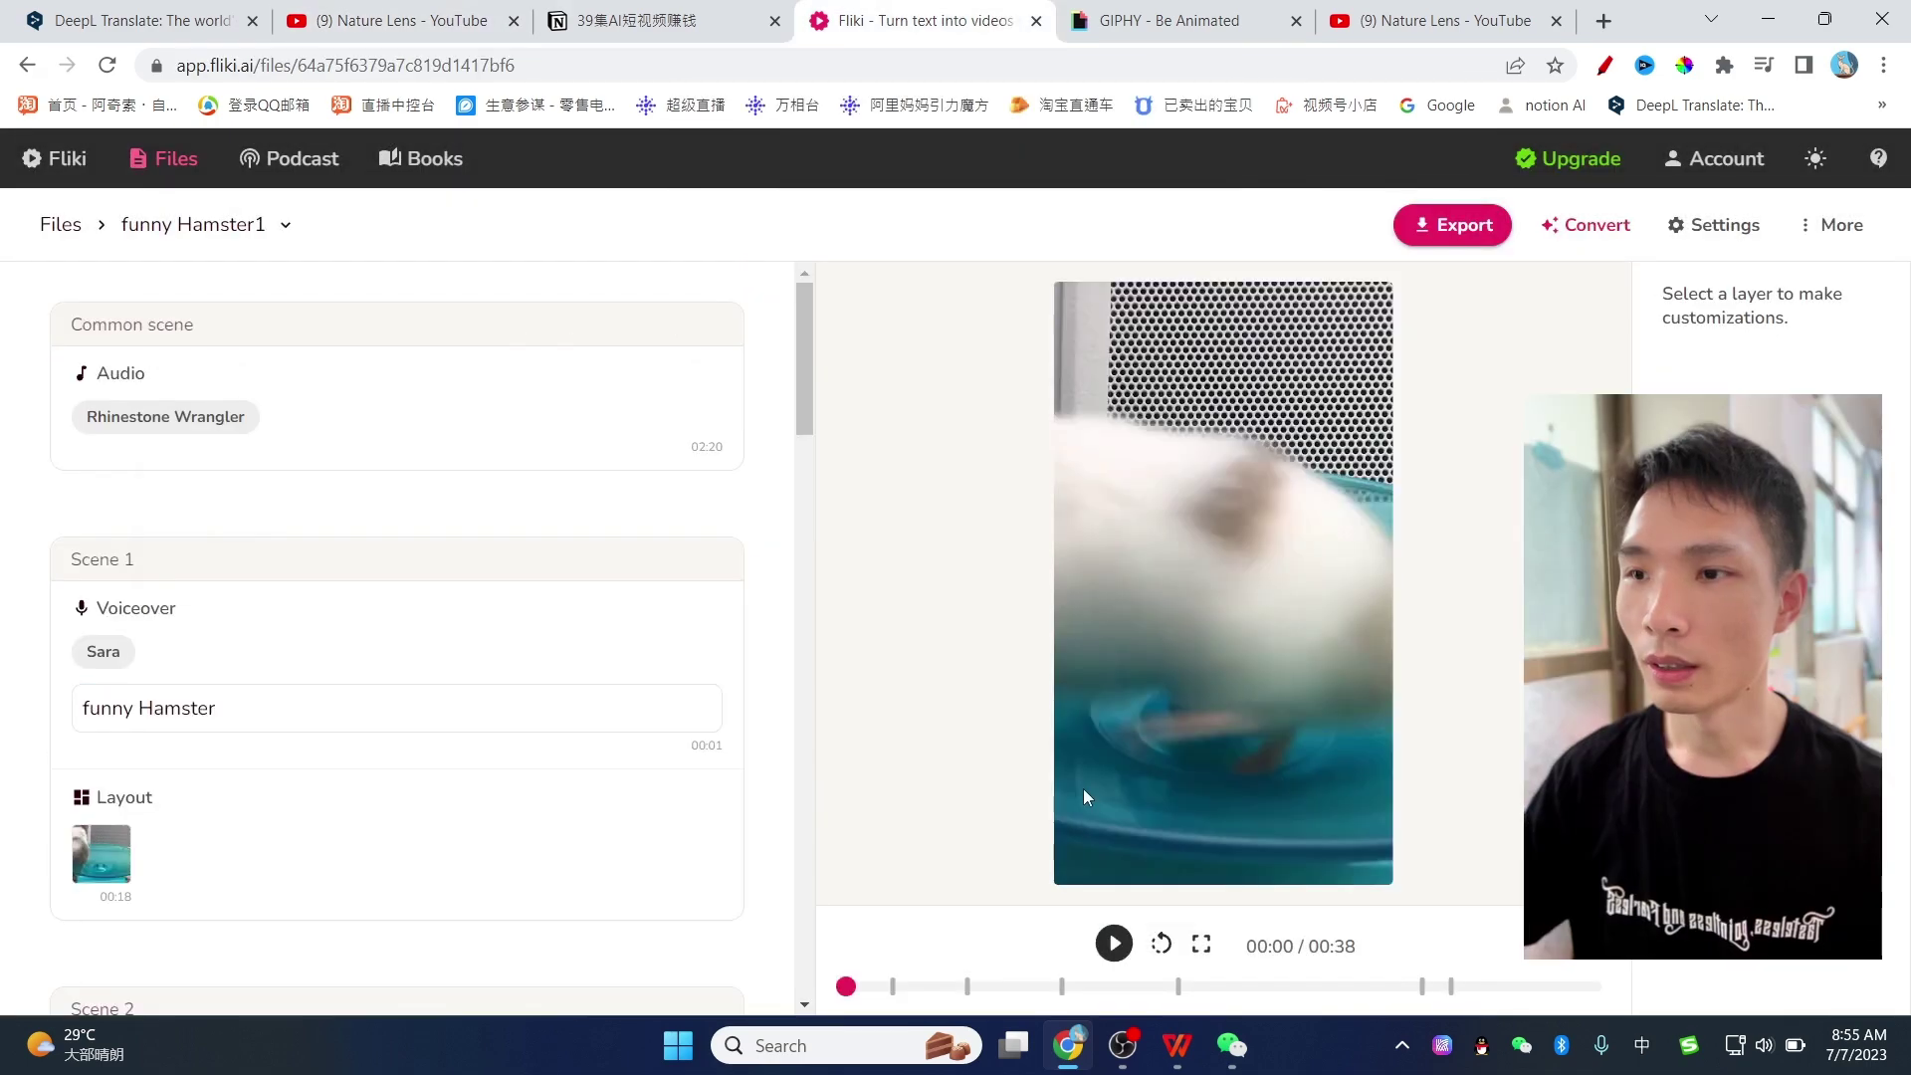
# Play the assembled video from the start to check its scenes, and stop the playback.
pyautogui.click(1100, 953)
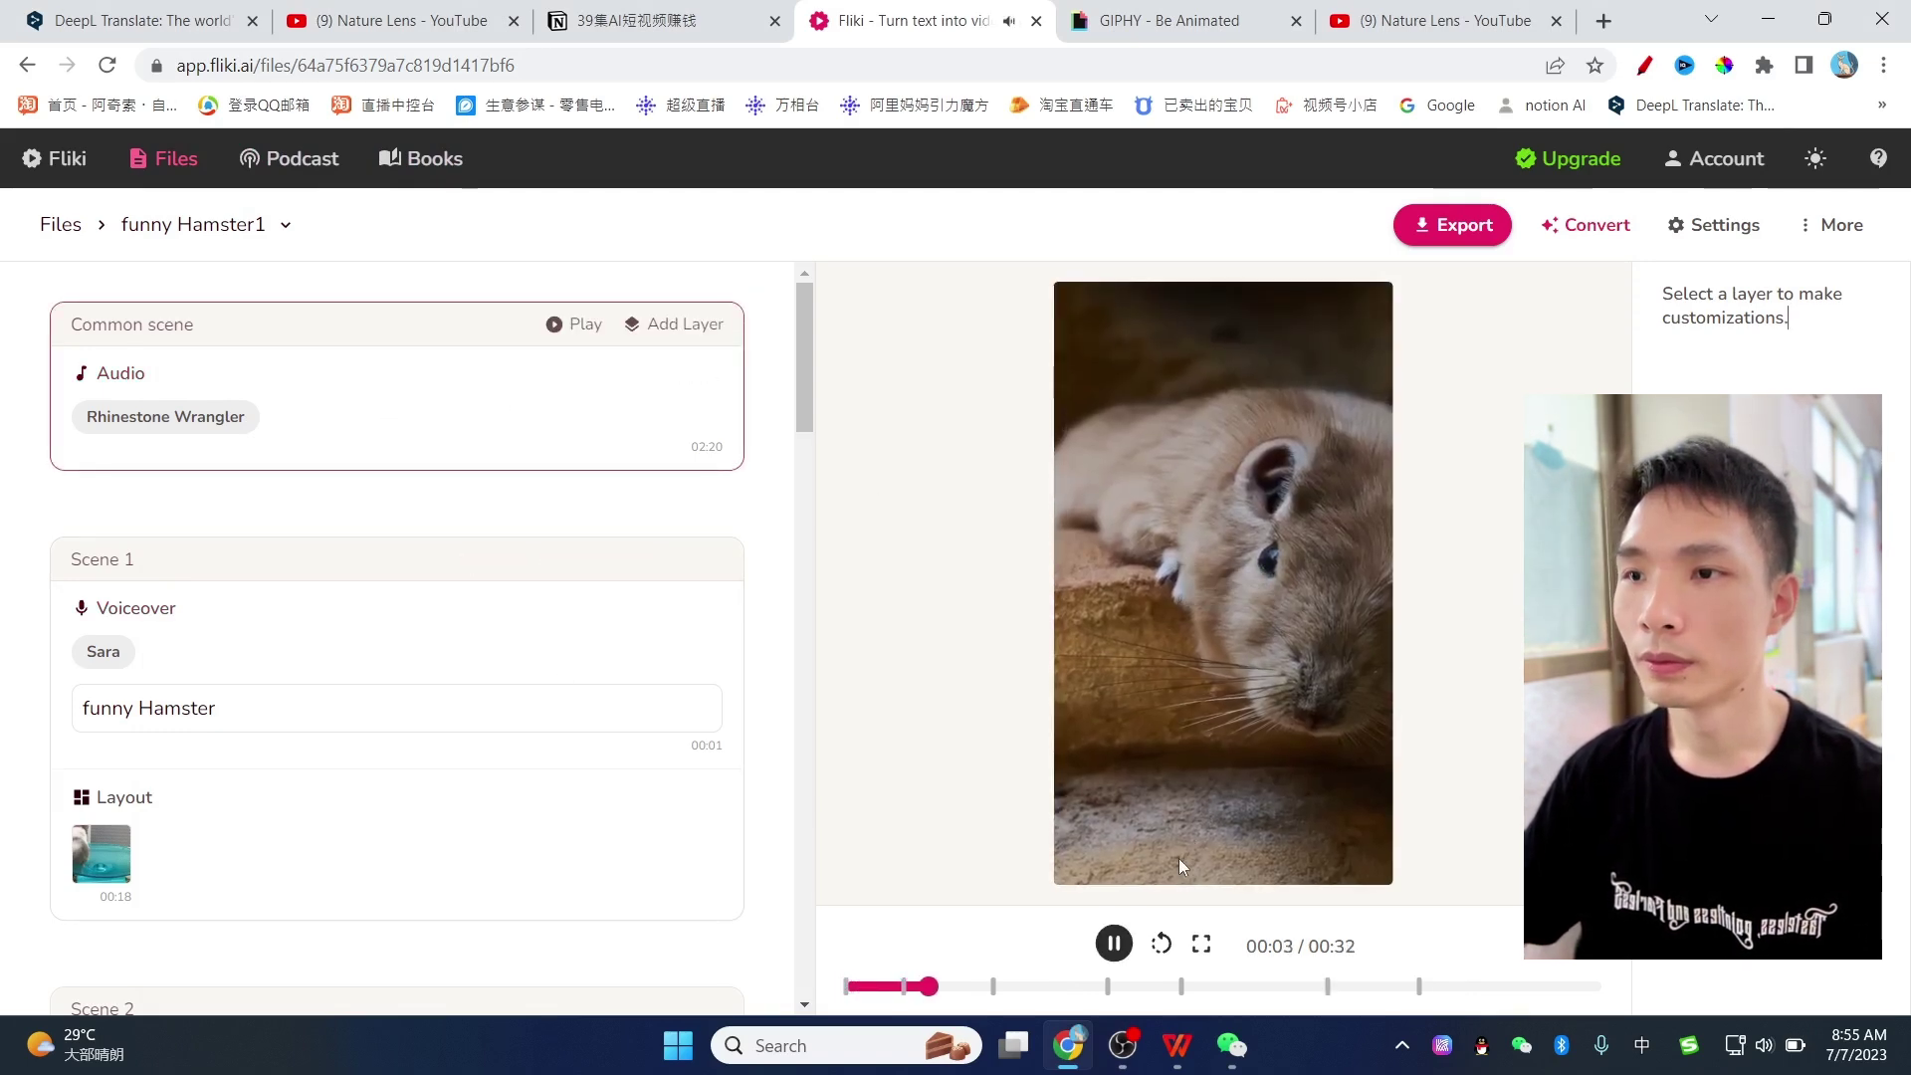
pyautogui.click(1114, 945)
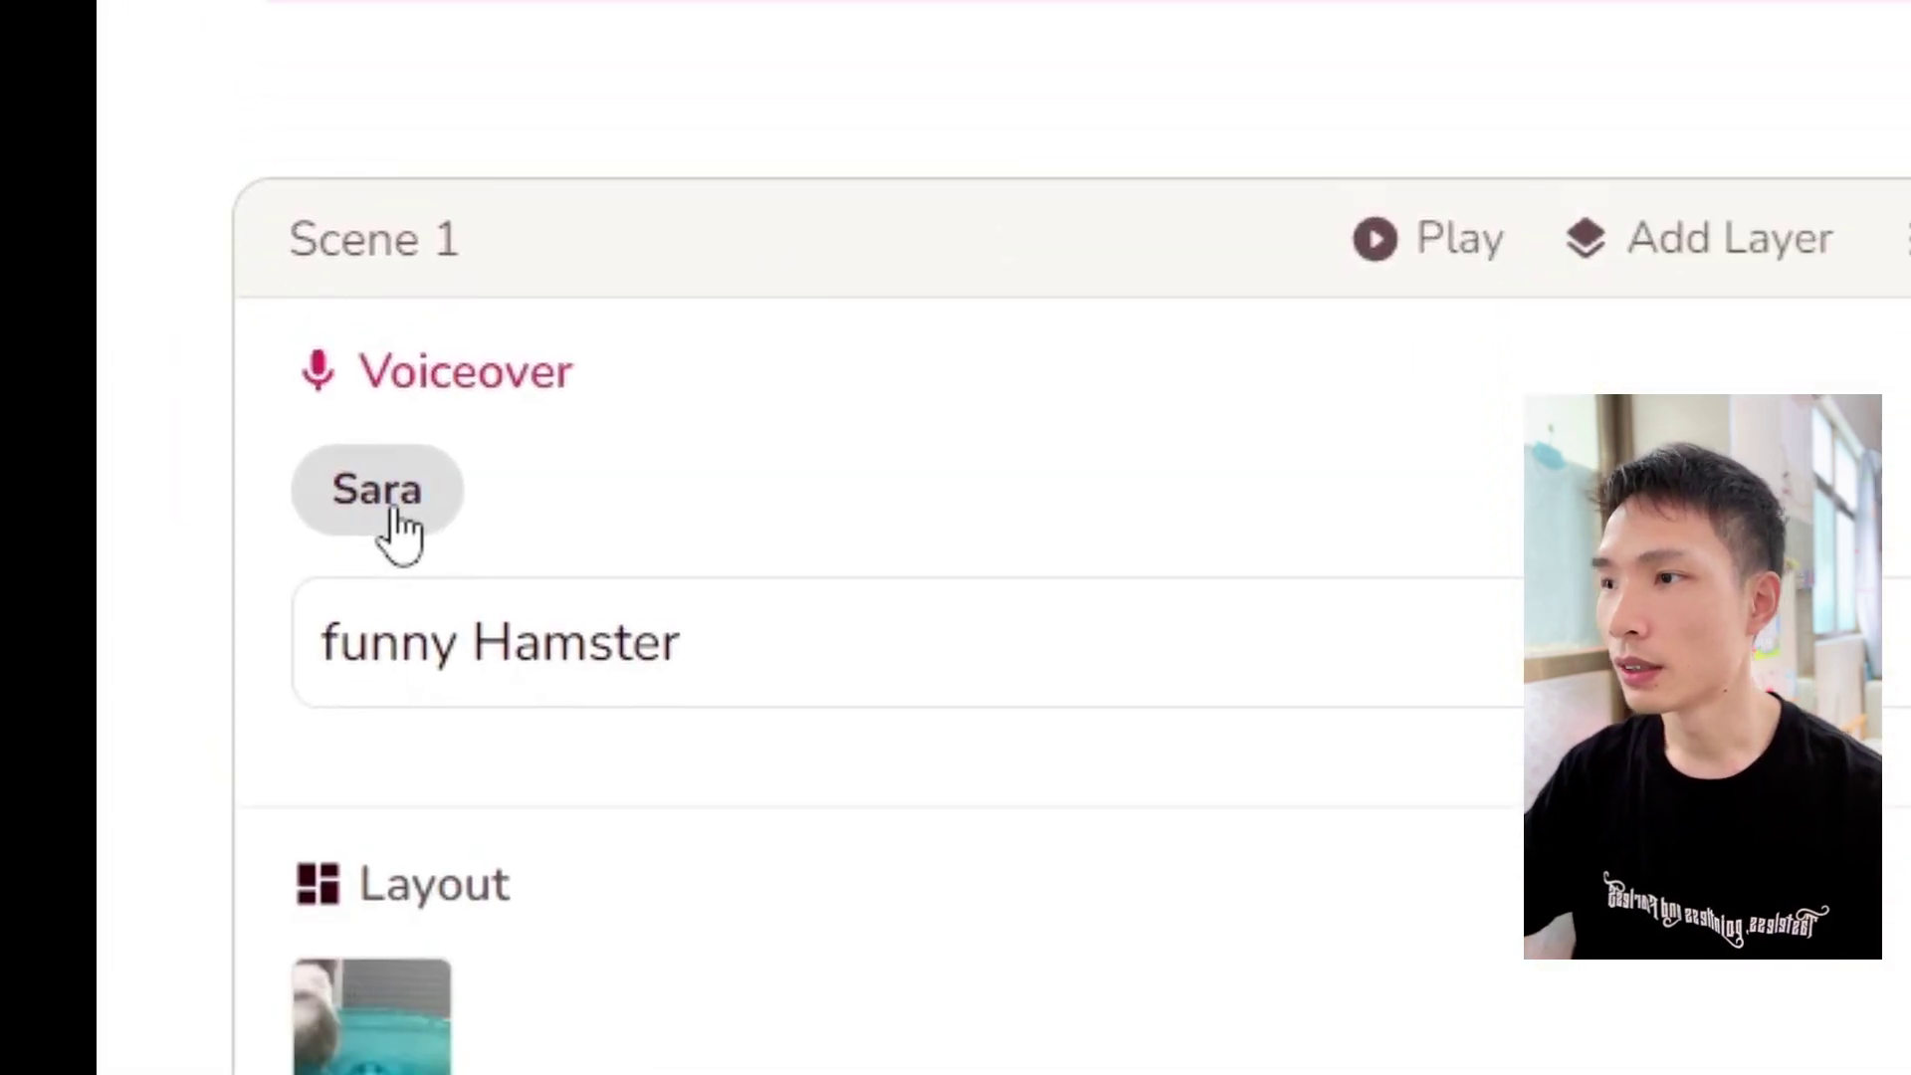
# Open the voice selection for Scene 1's voiceover and set the dialect to United Kingdom.
pyautogui.click(394, 509)
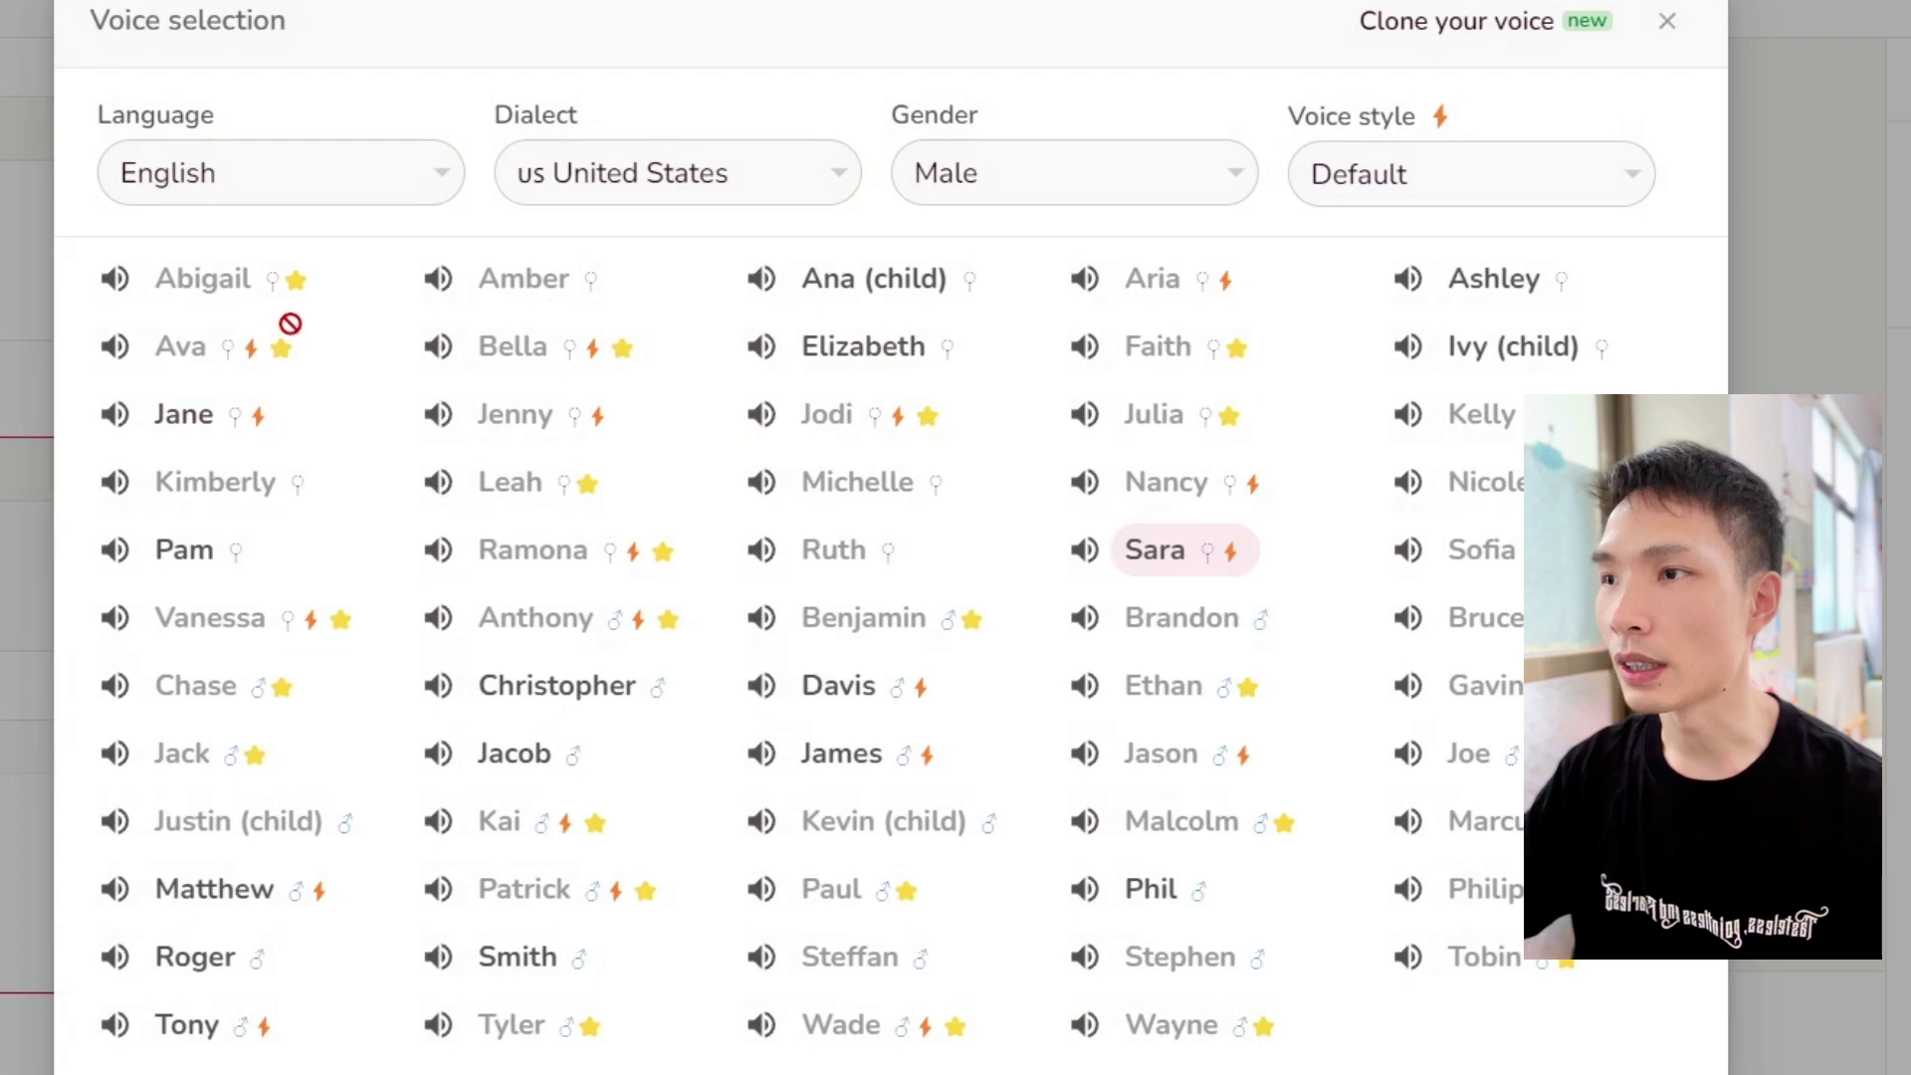
pyautogui.click(722, 177)
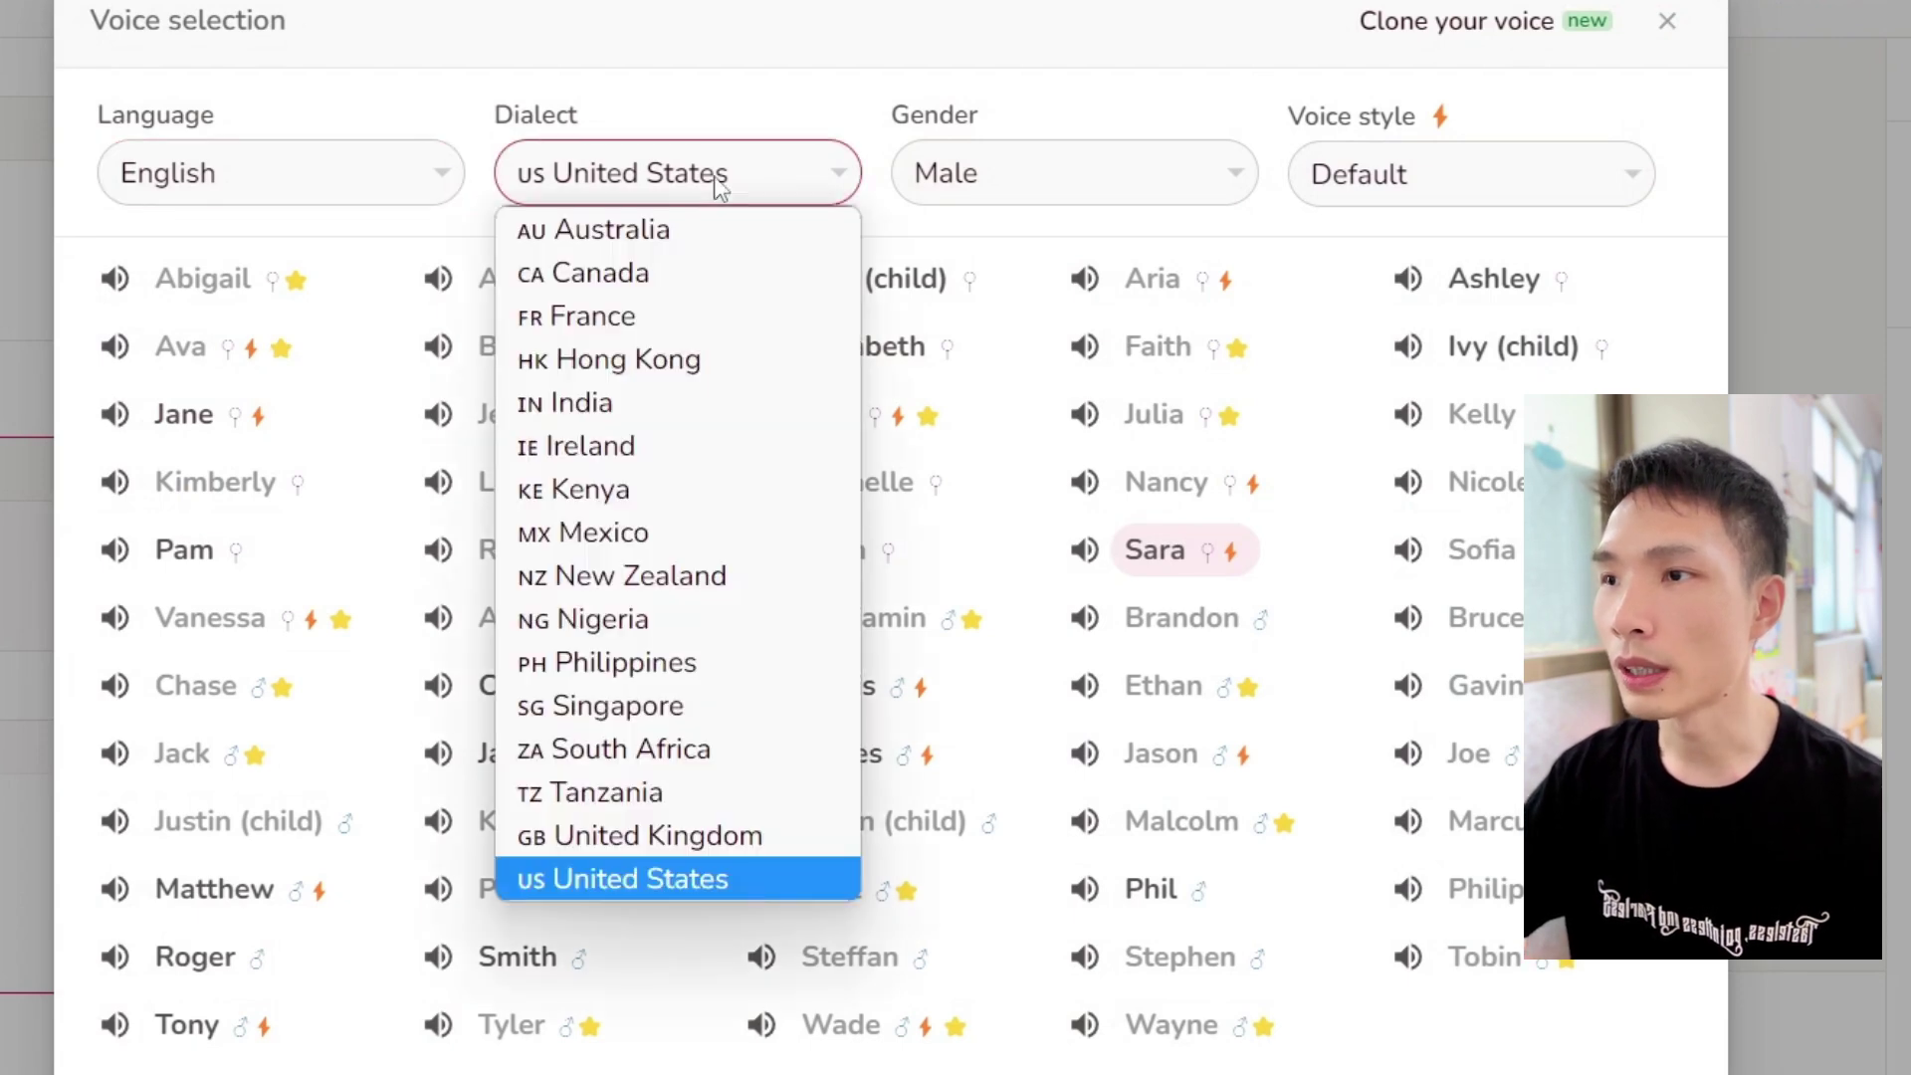
pyautogui.click(769, 846)
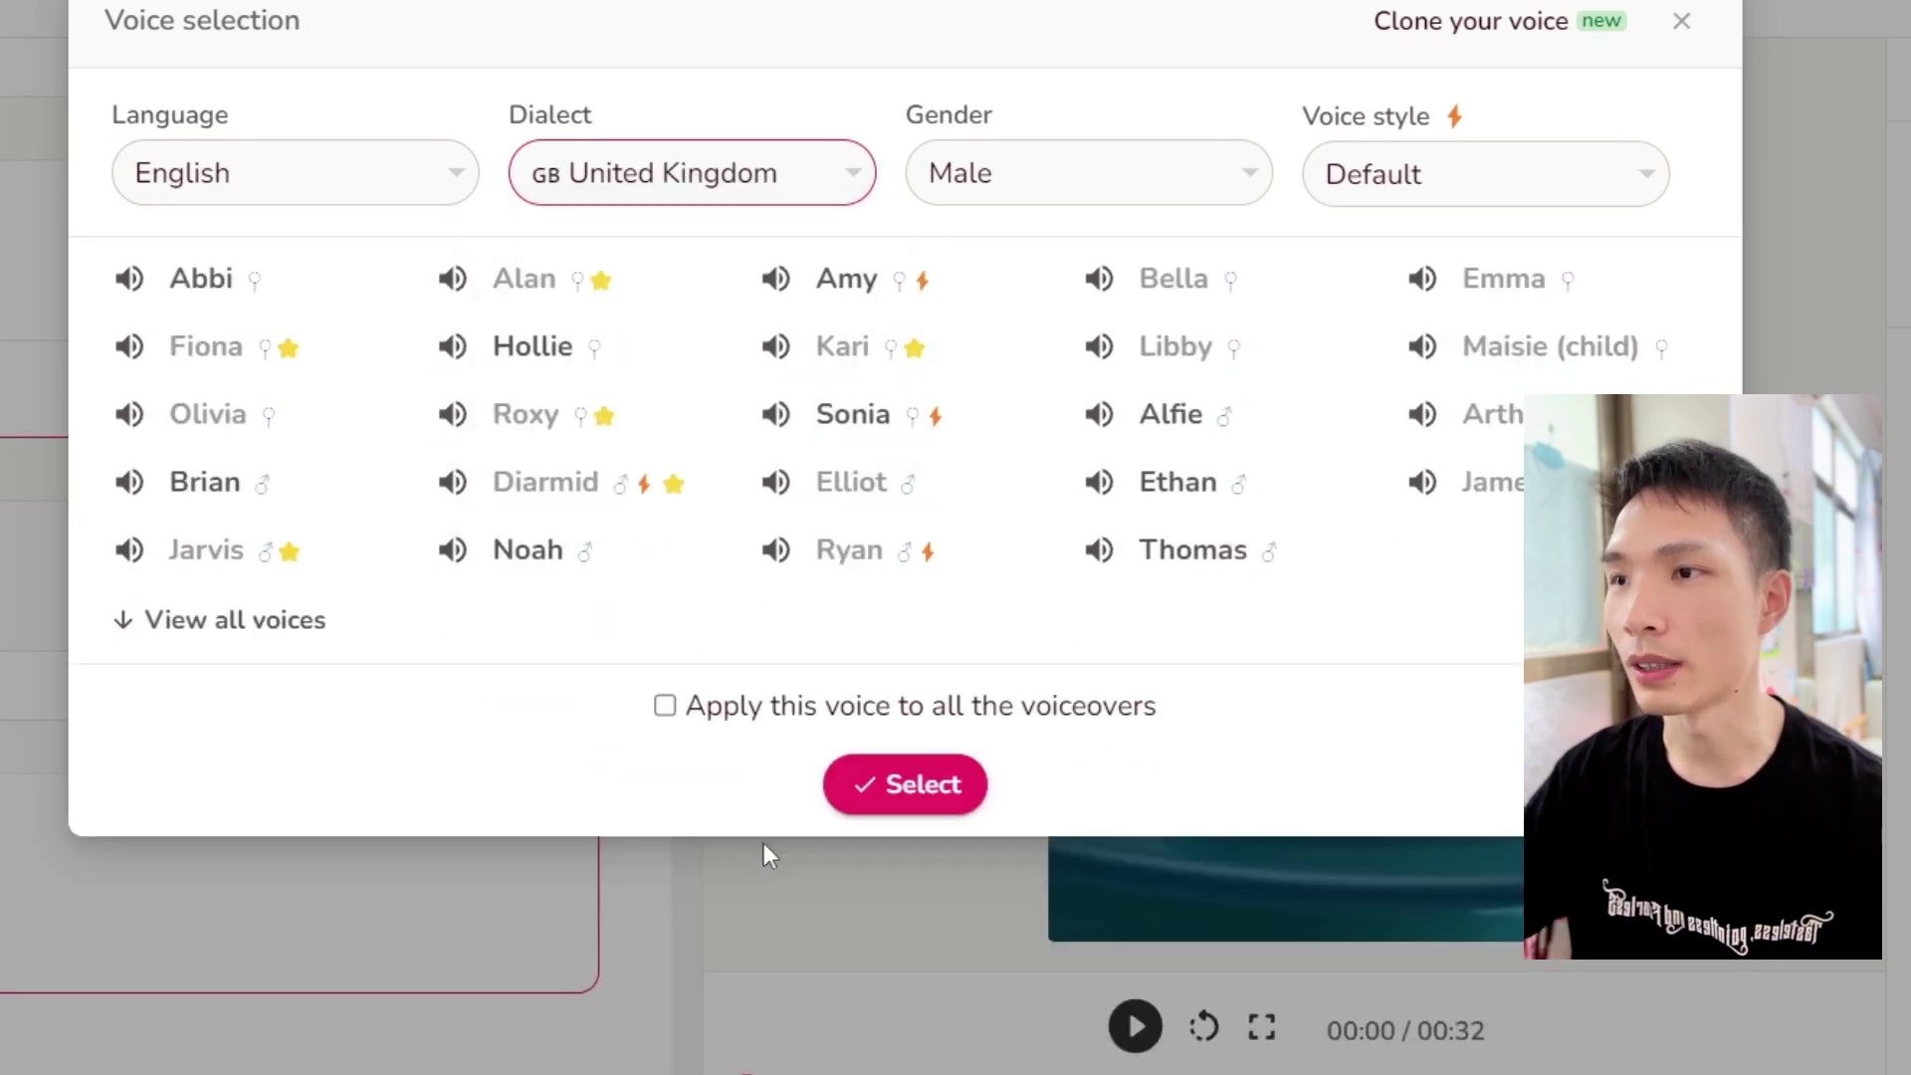
pyautogui.click(791, 547)
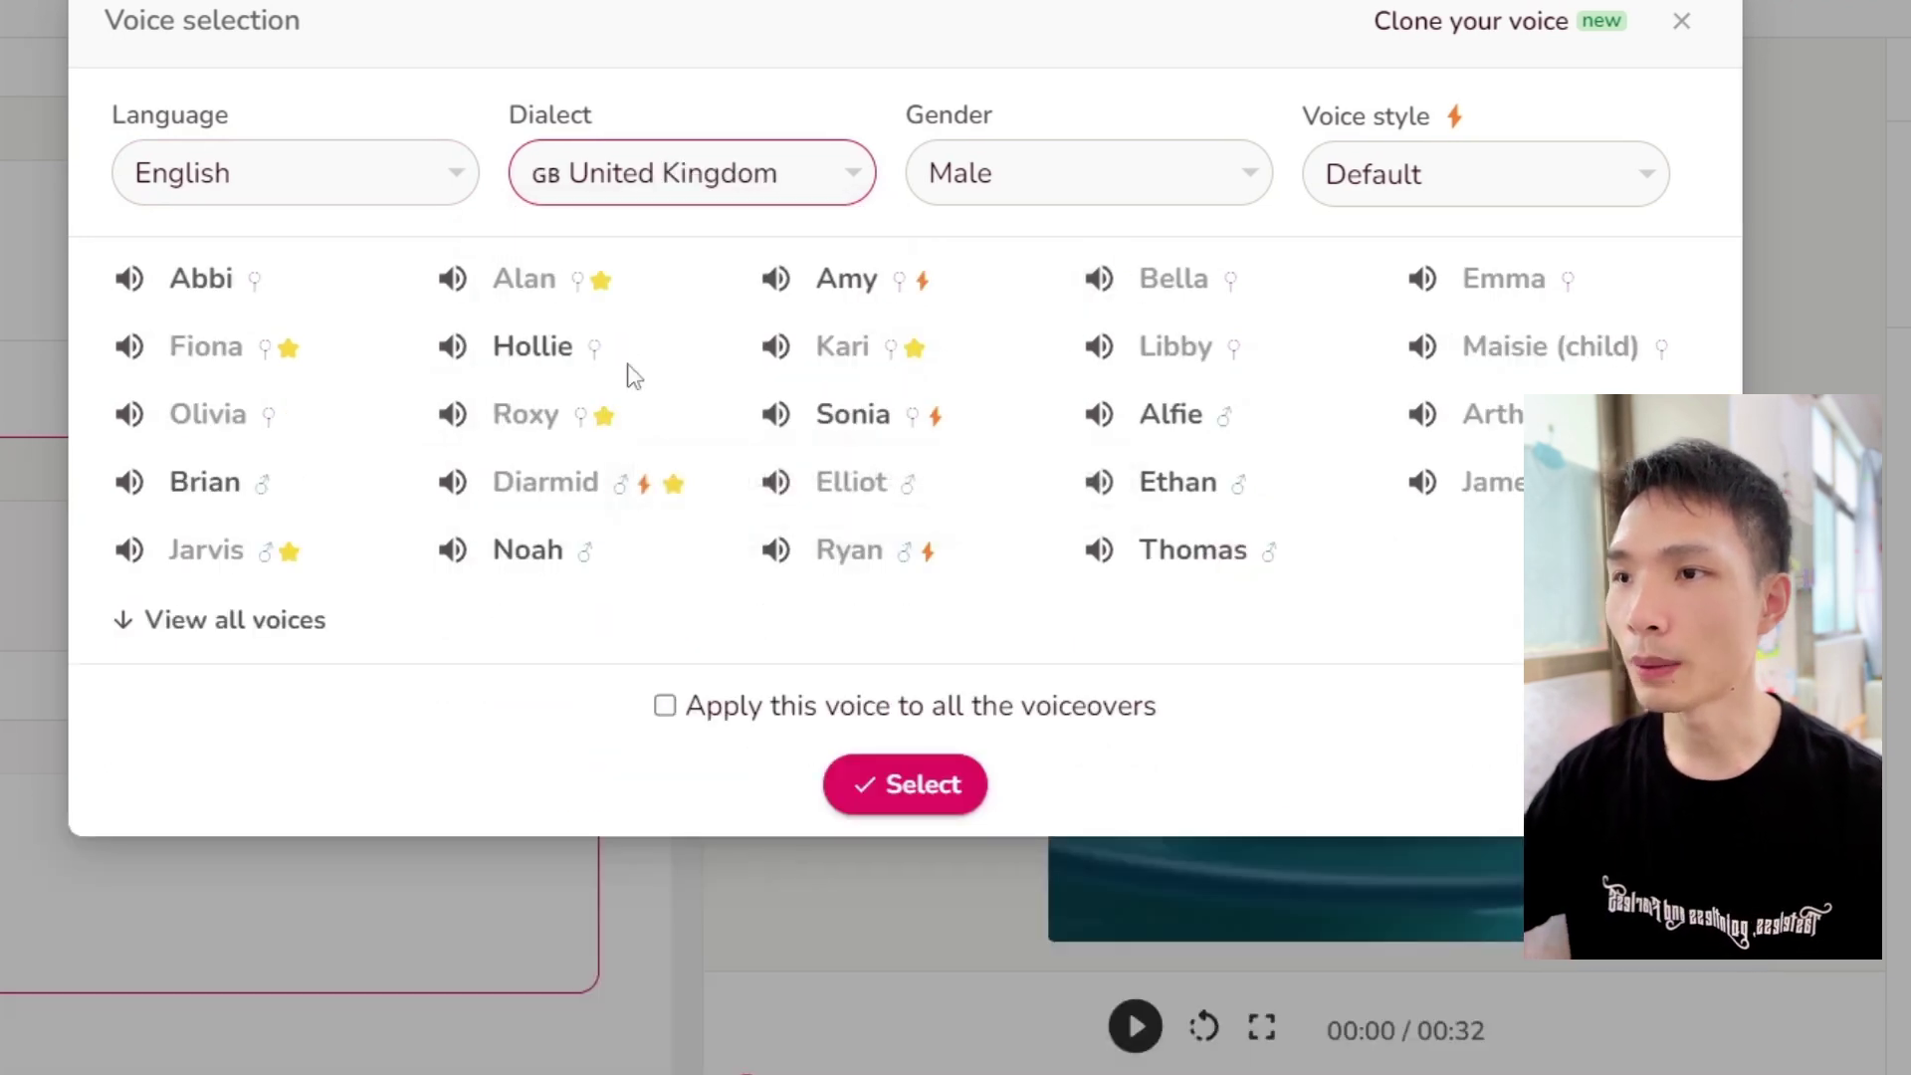
# Listen to the samples of the United Kingdom voices Abbi, Alan and Bella.
pyautogui.click(139, 291)
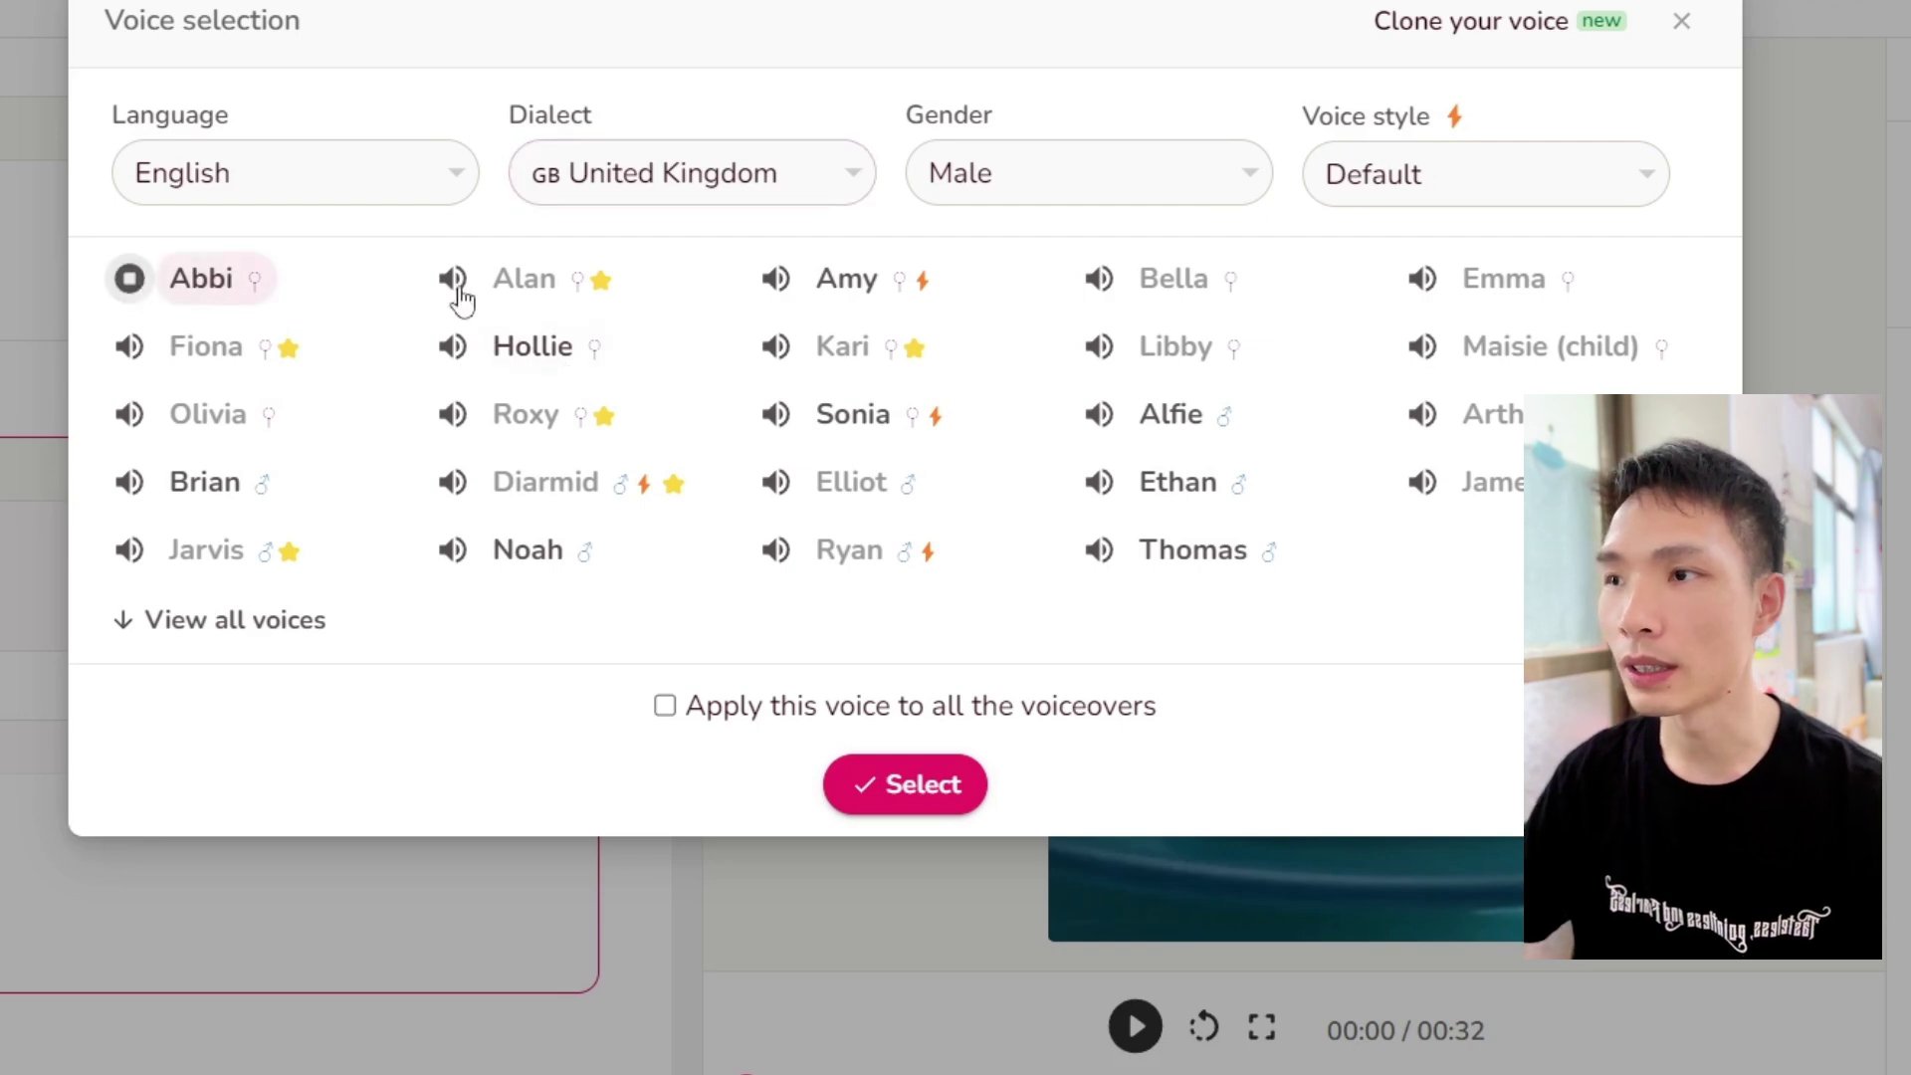
pyautogui.click(517, 289)
pyautogui.click(453, 281)
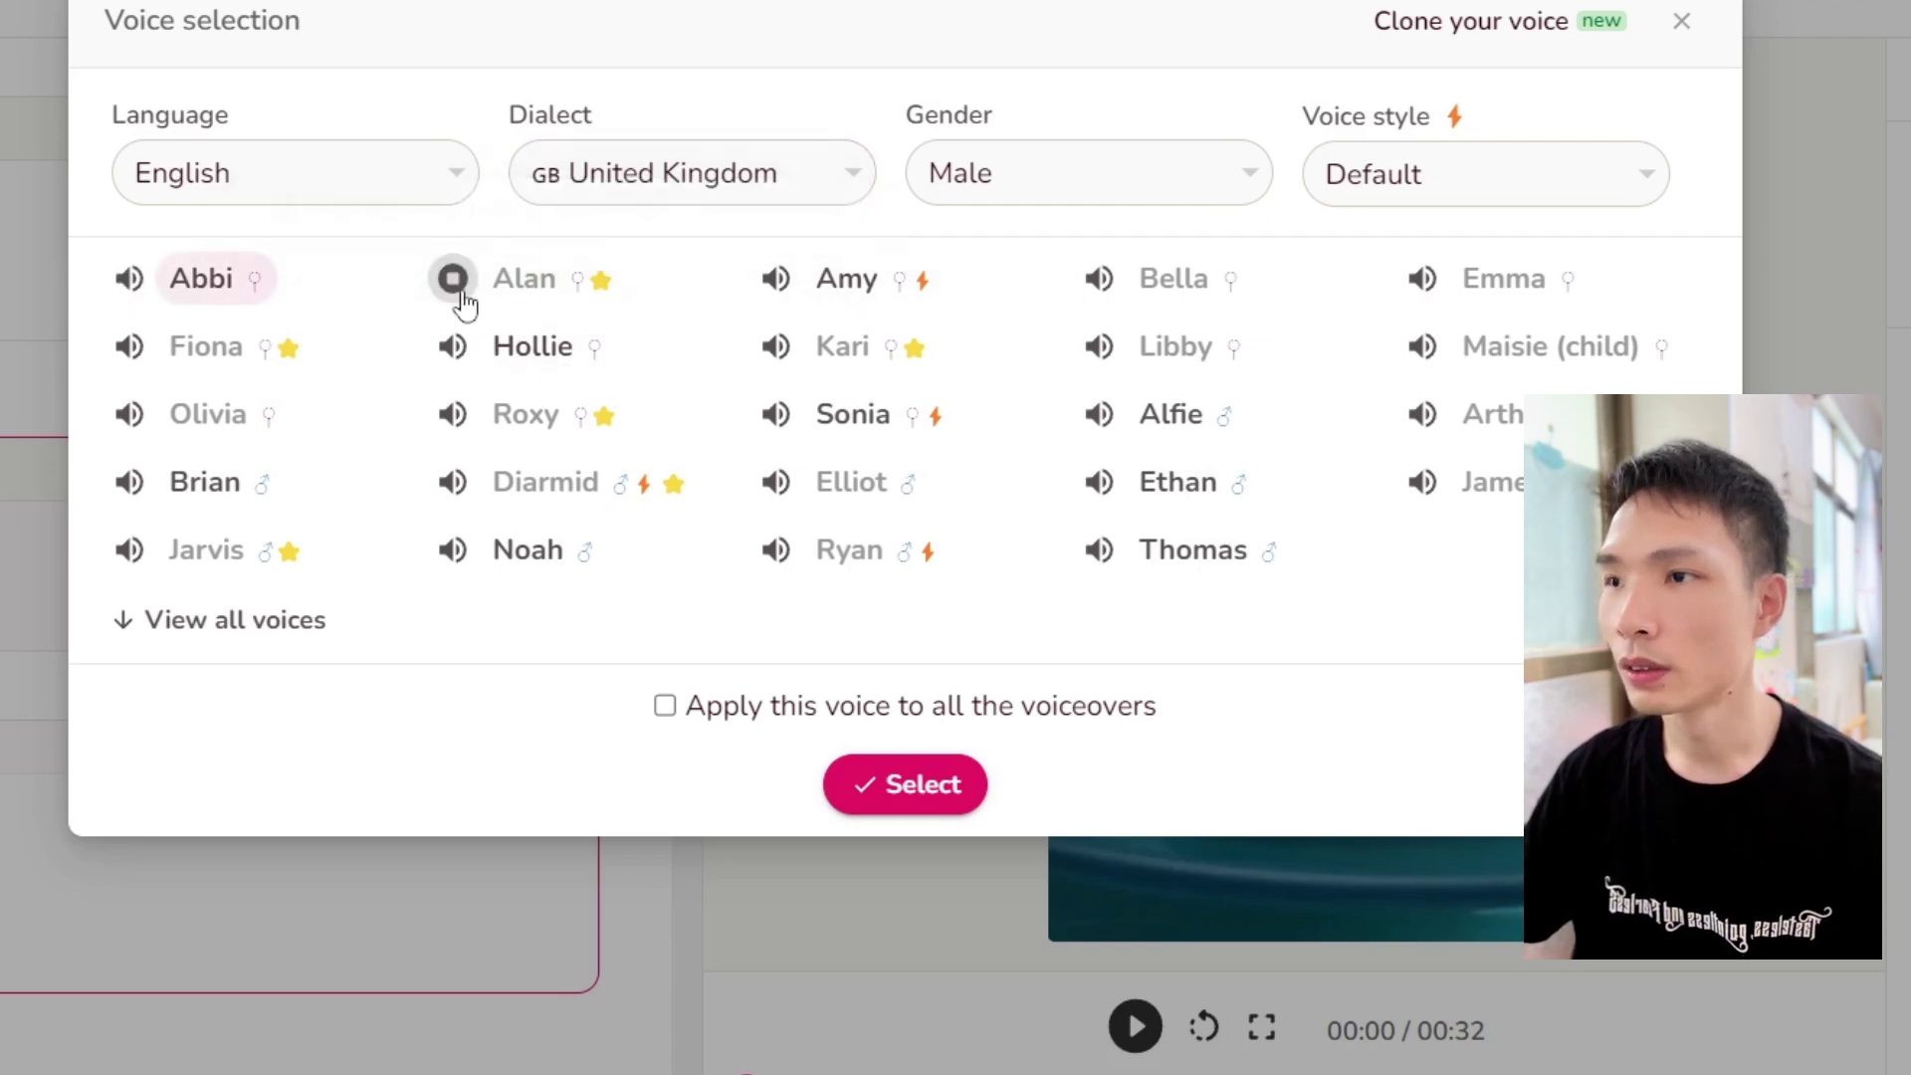
pyautogui.click(1056, 186)
pyautogui.click(1021, 229)
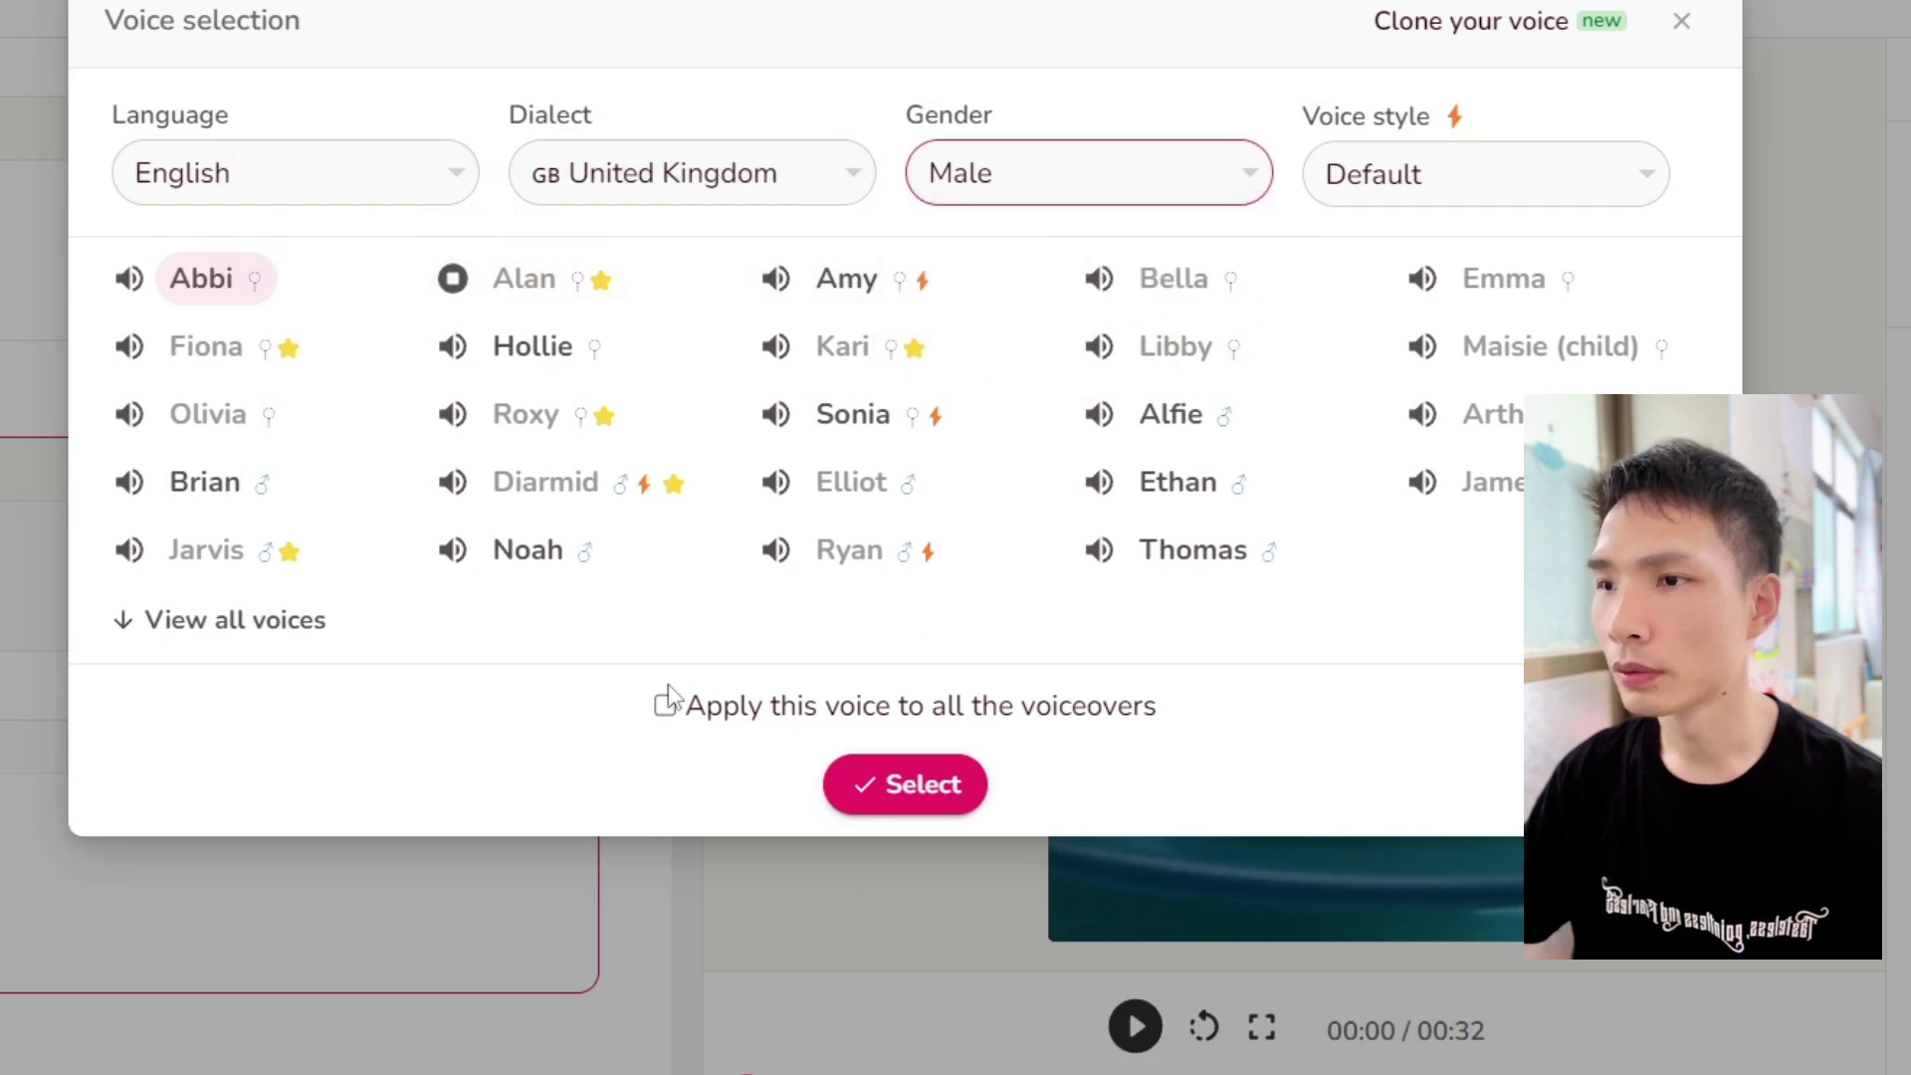
pyautogui.click(1103, 288)
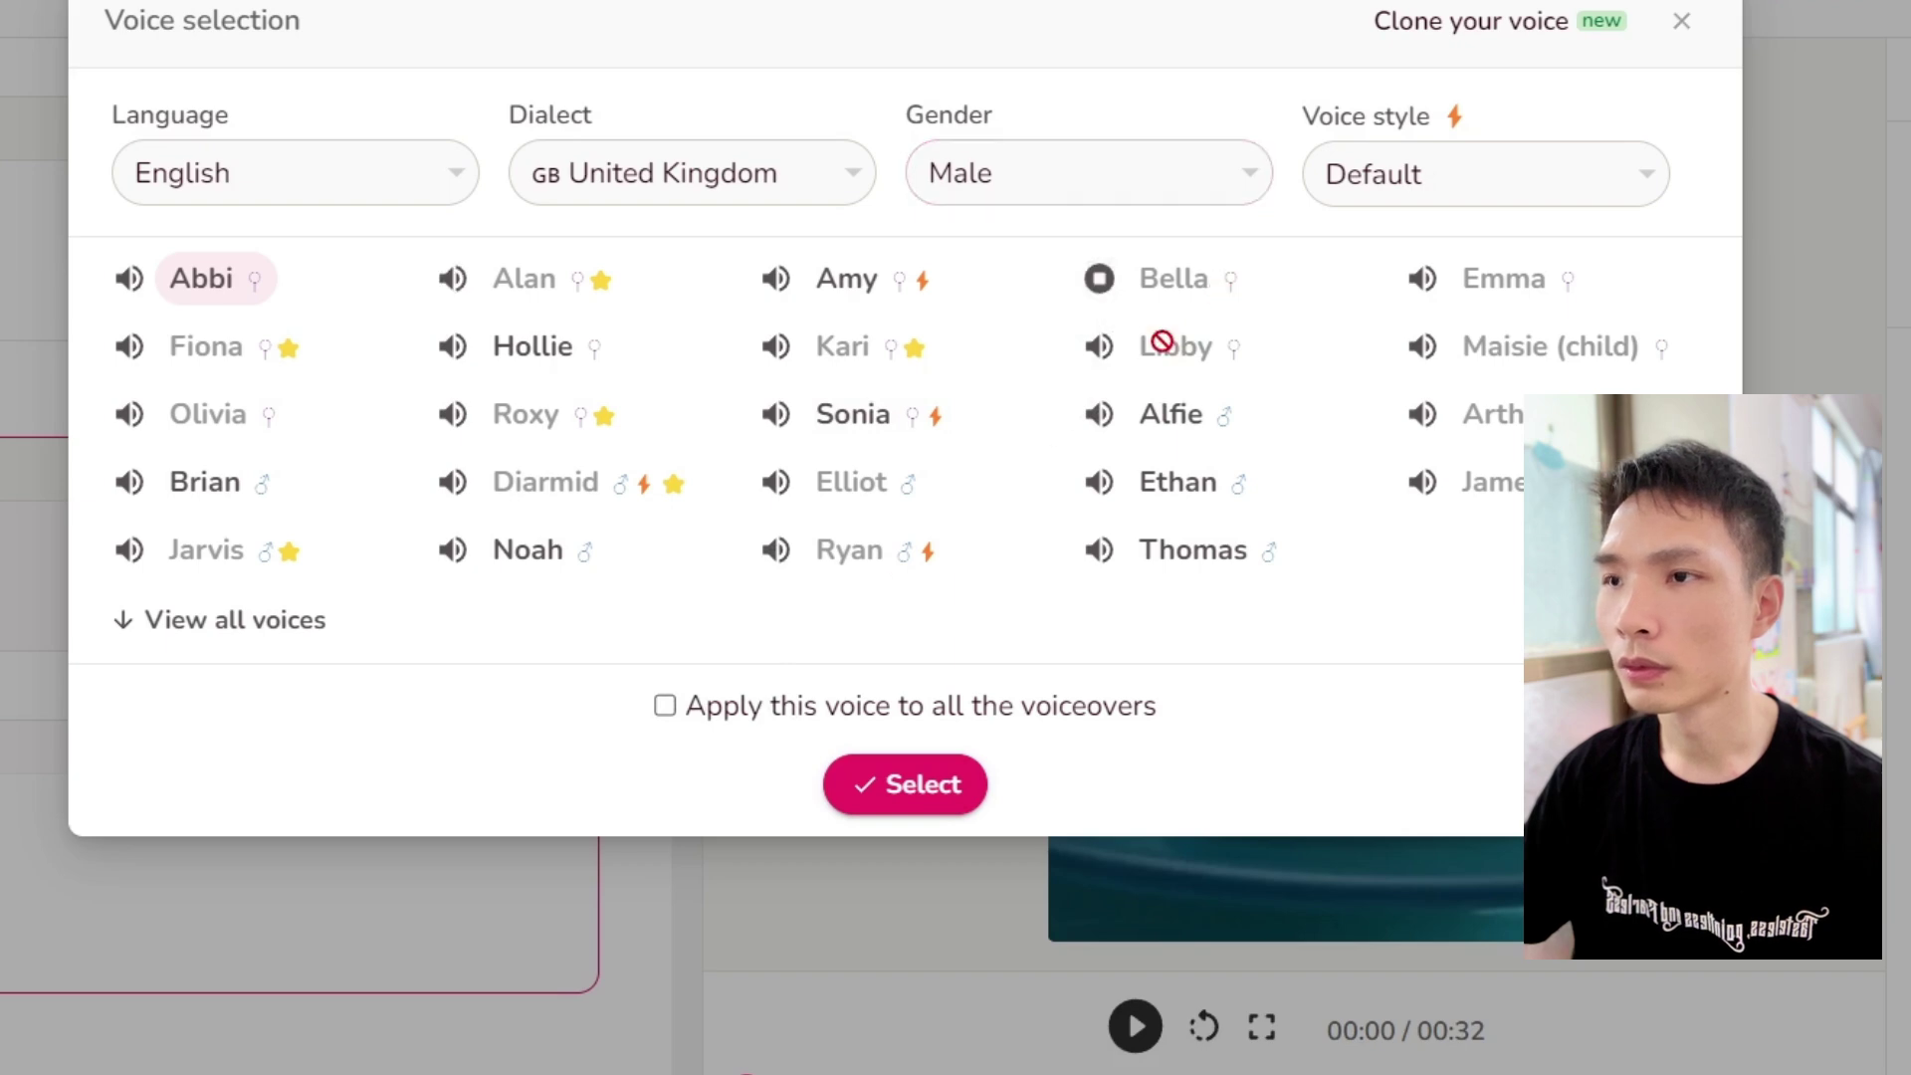
pyautogui.click(1101, 287)
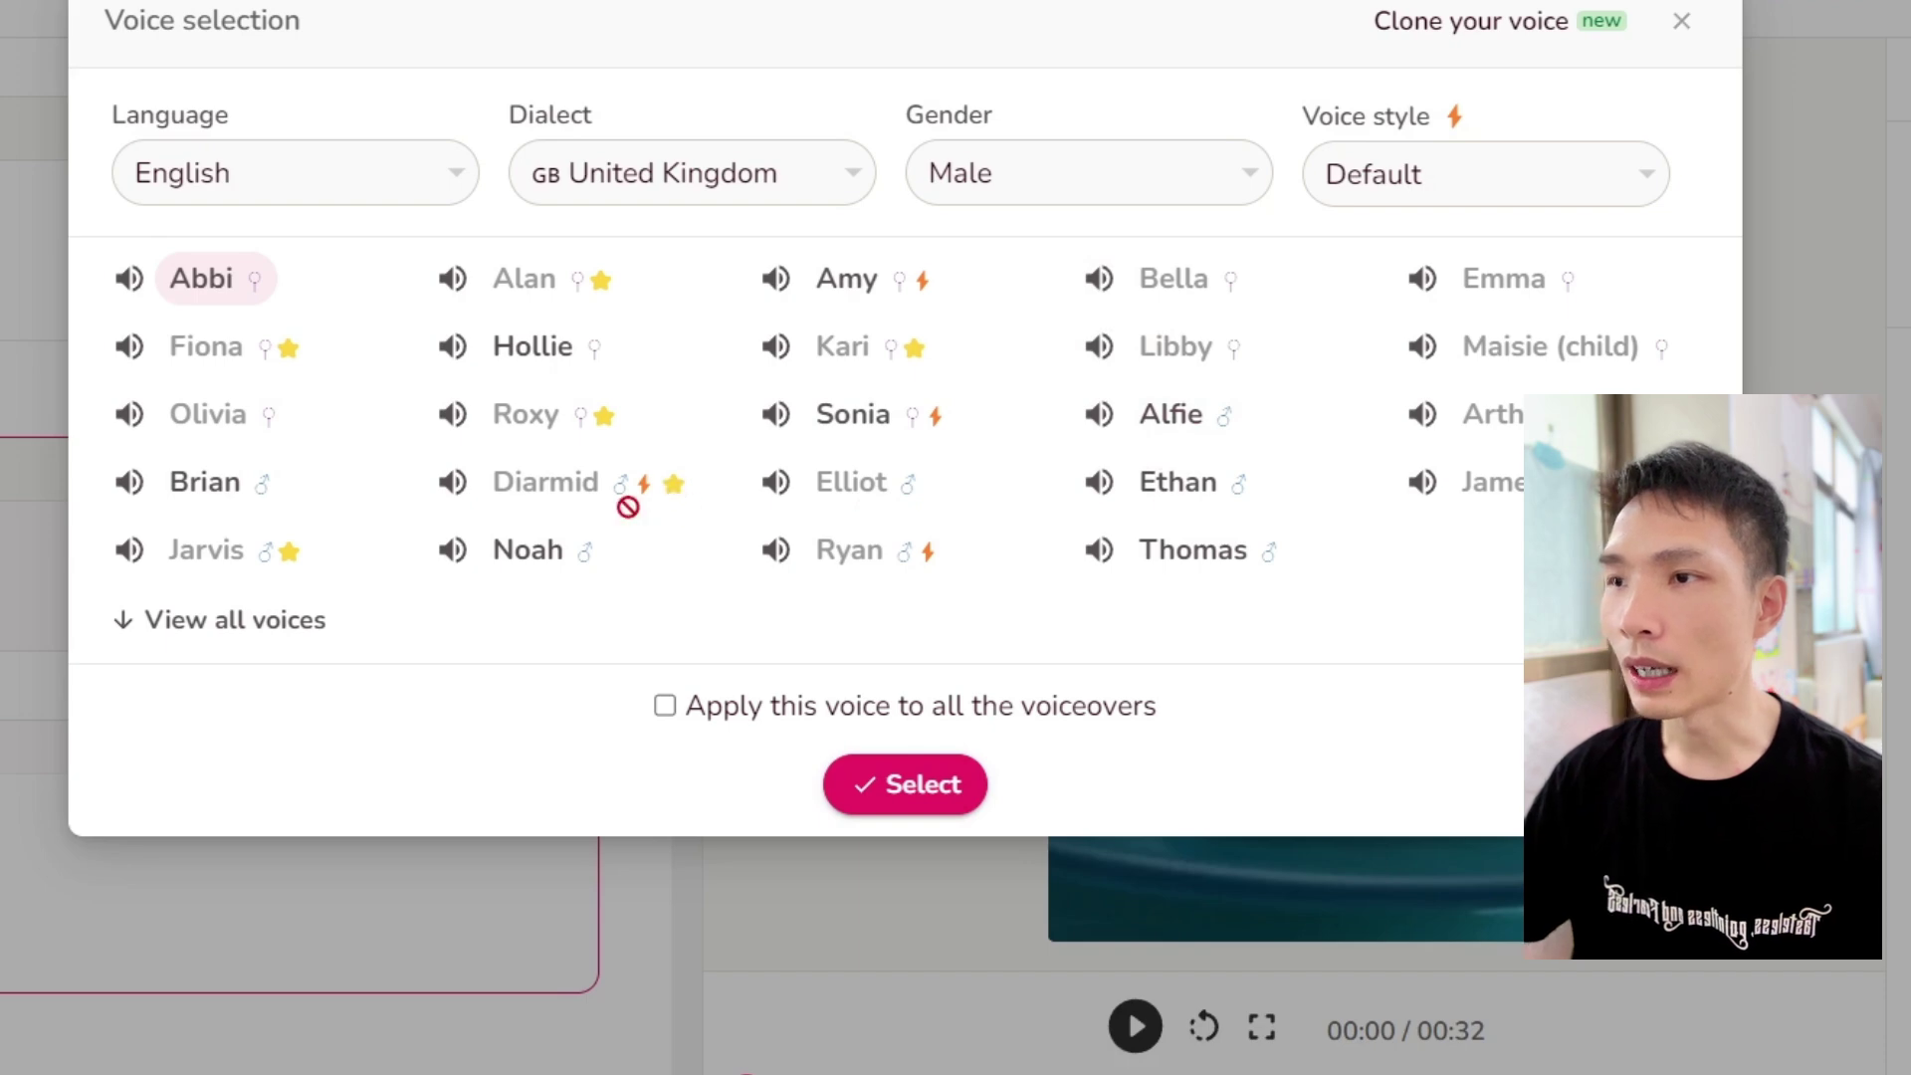
# Listen to the samples of the male voices Alfie, Ethan, Thomas and Brian.
pyautogui.moveTo(730, 492)
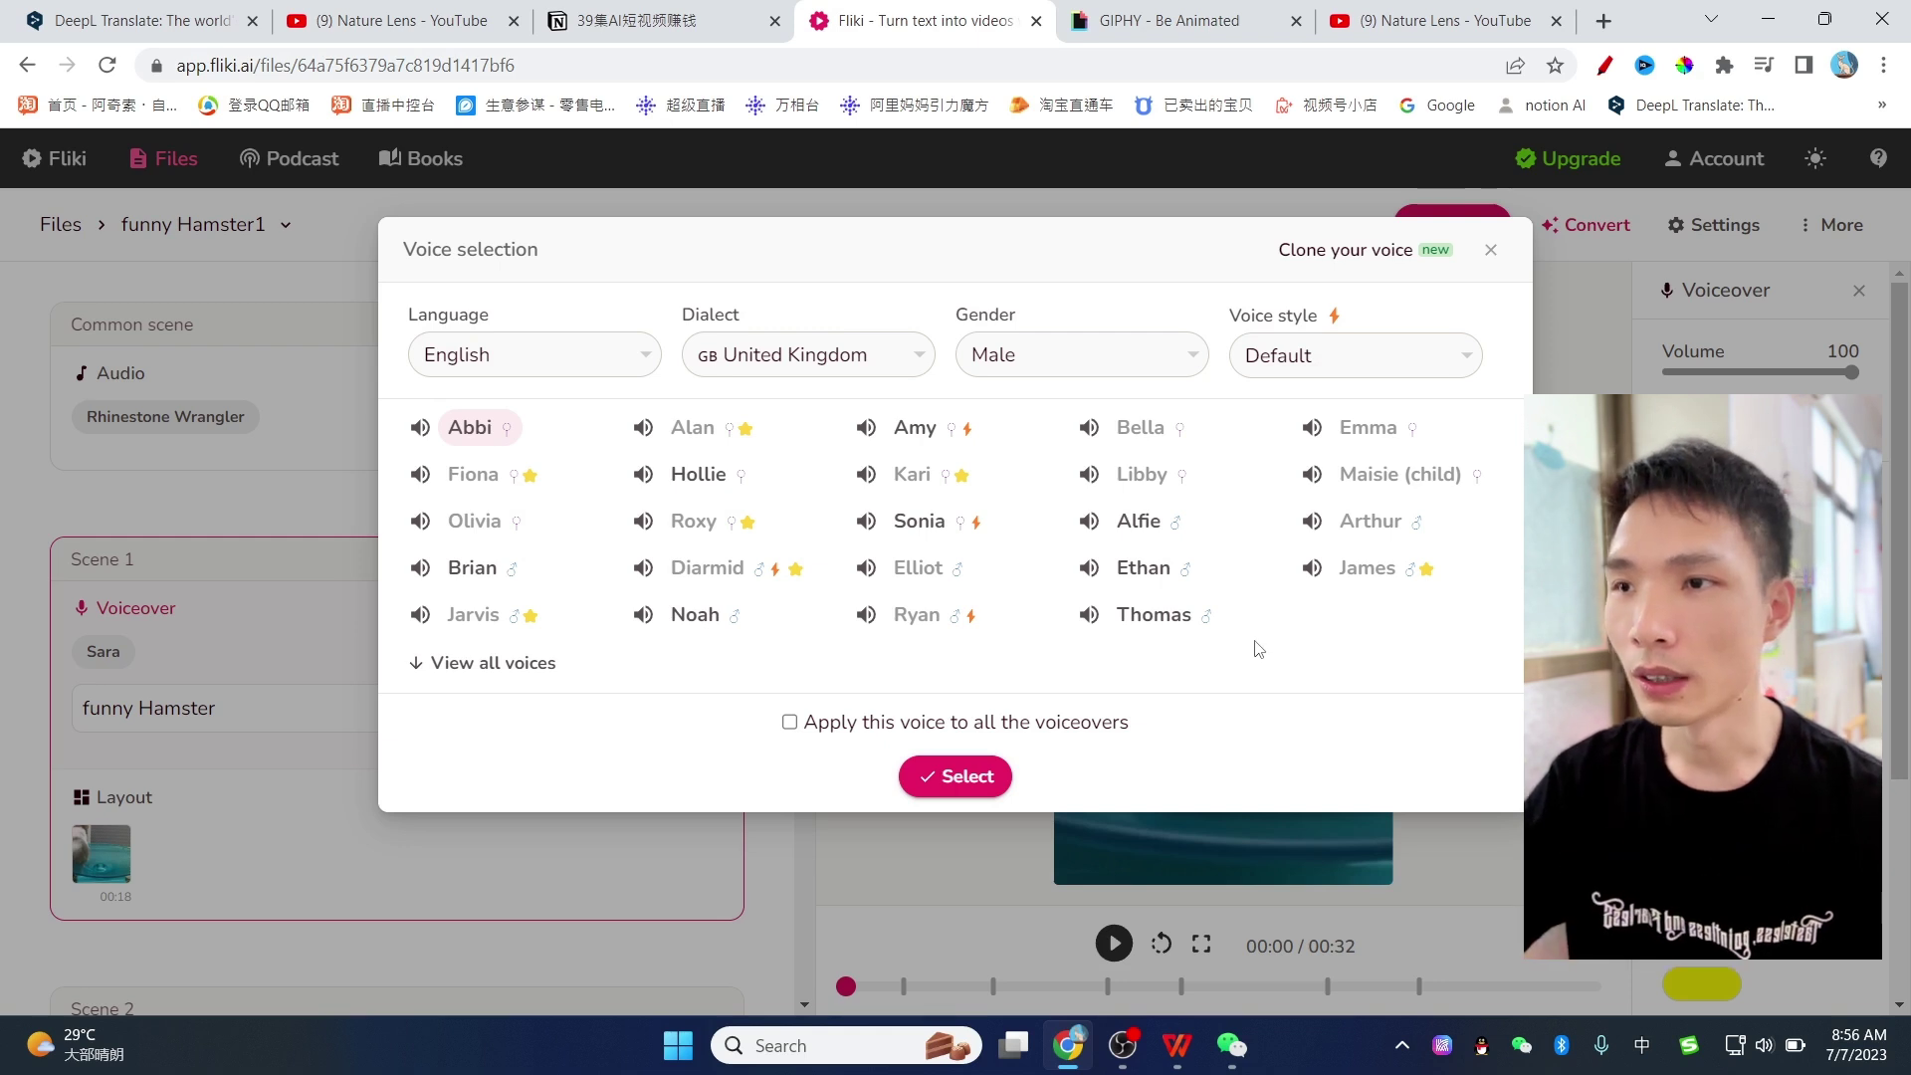
pyautogui.click(1088, 520)
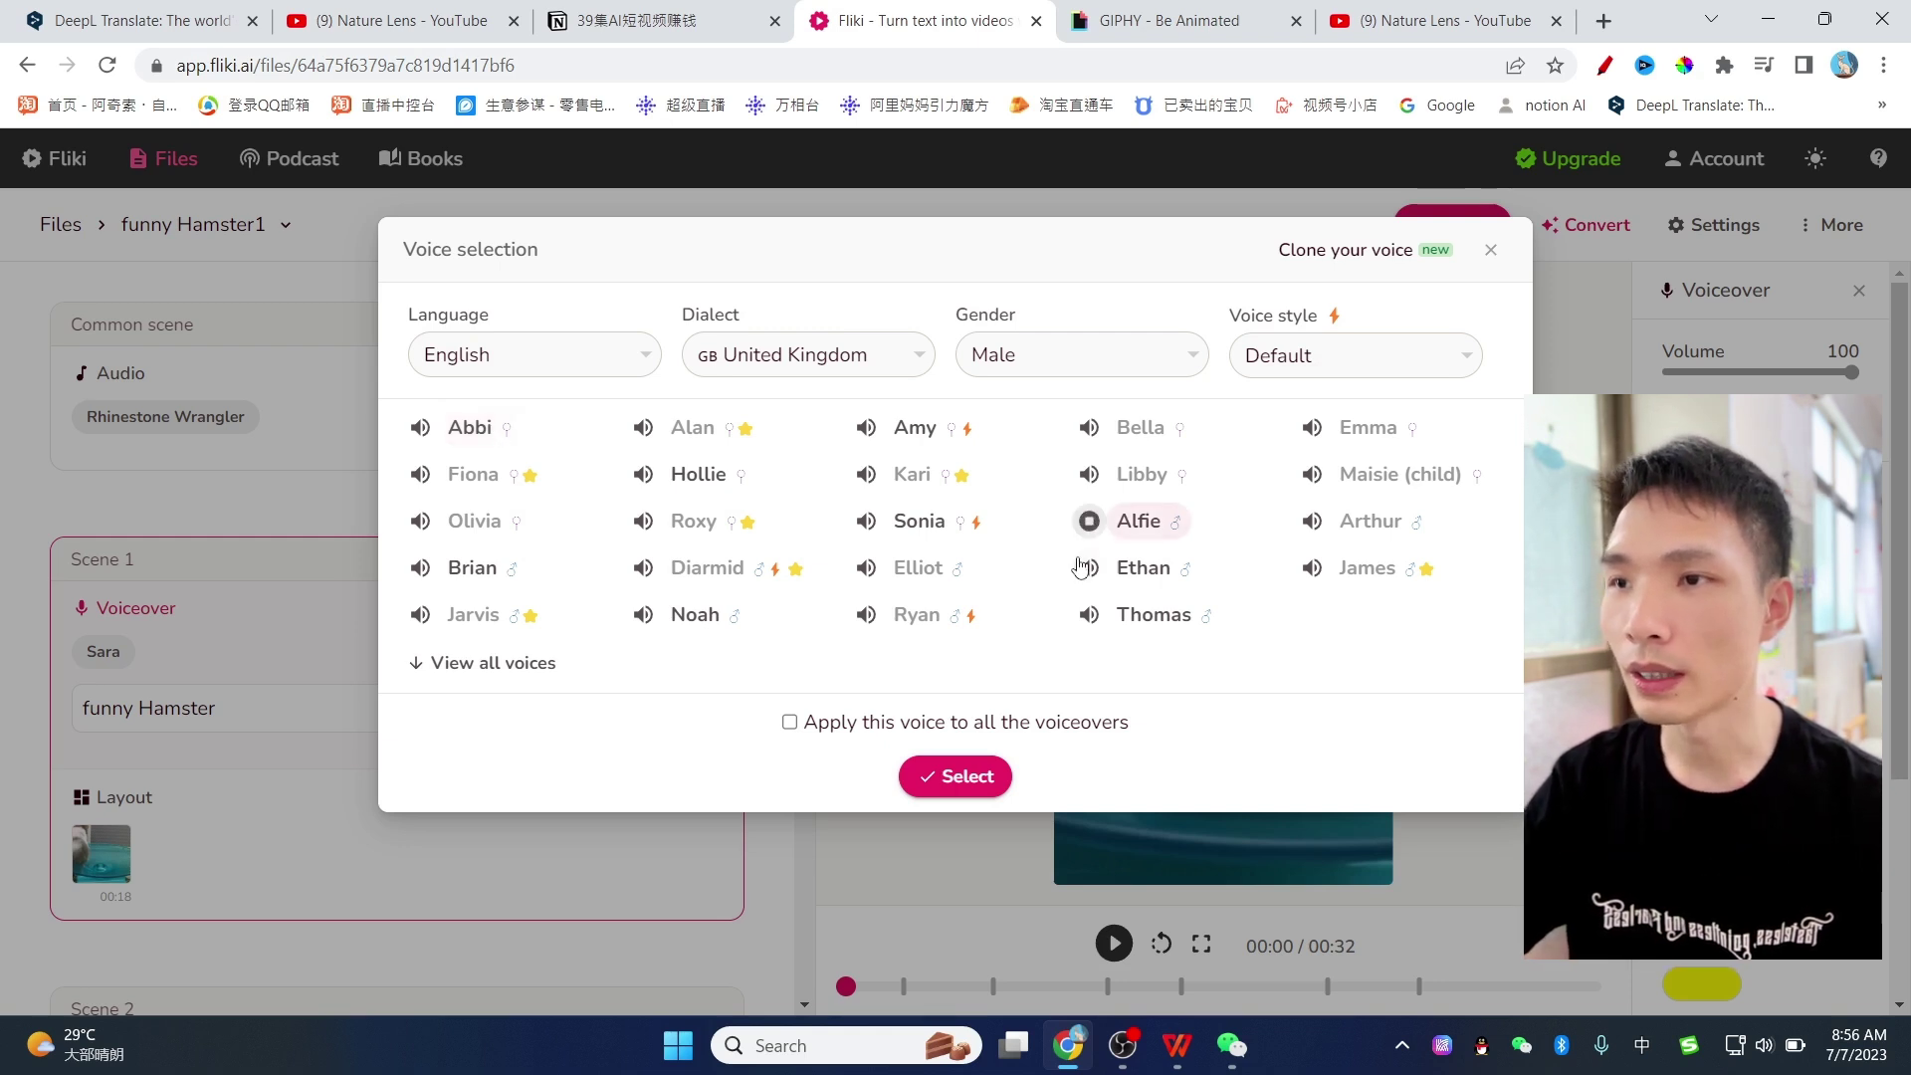
pyautogui.click(1088, 569)
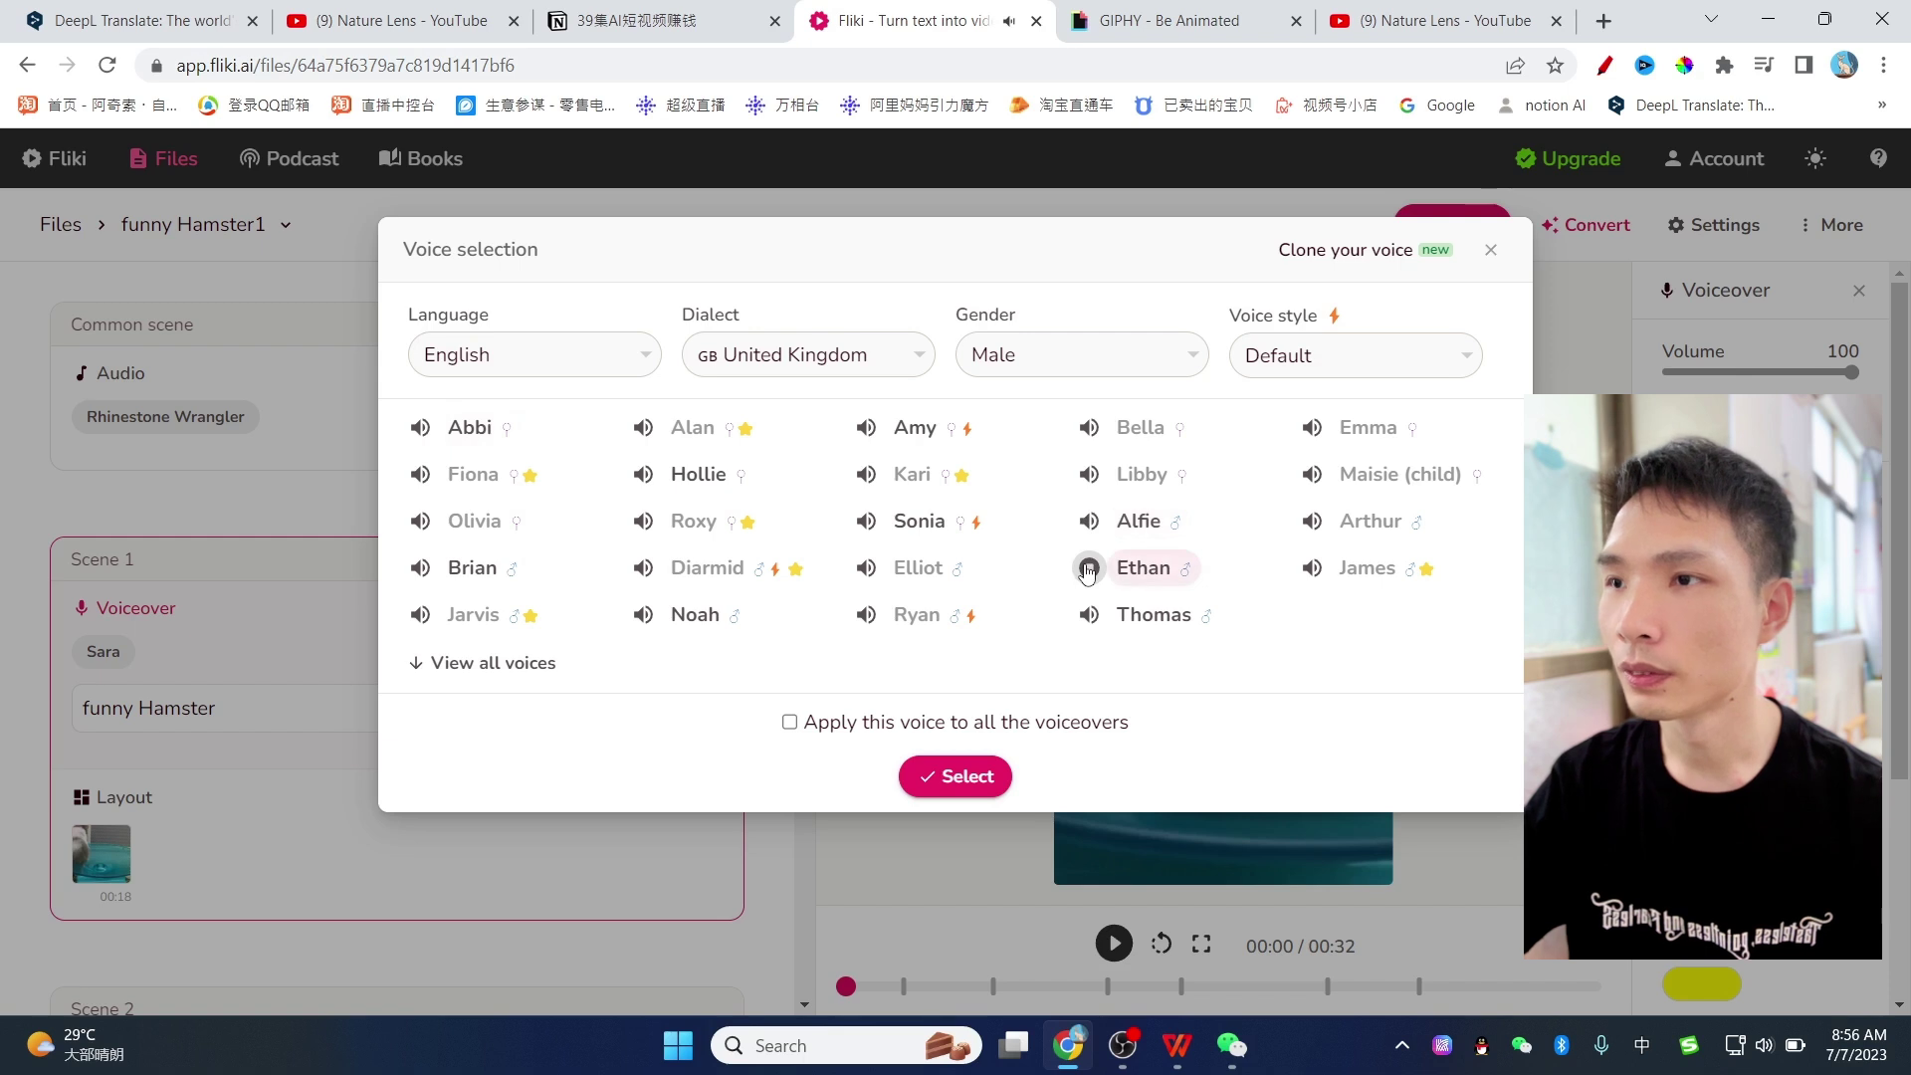
pyautogui.click(1089, 616)
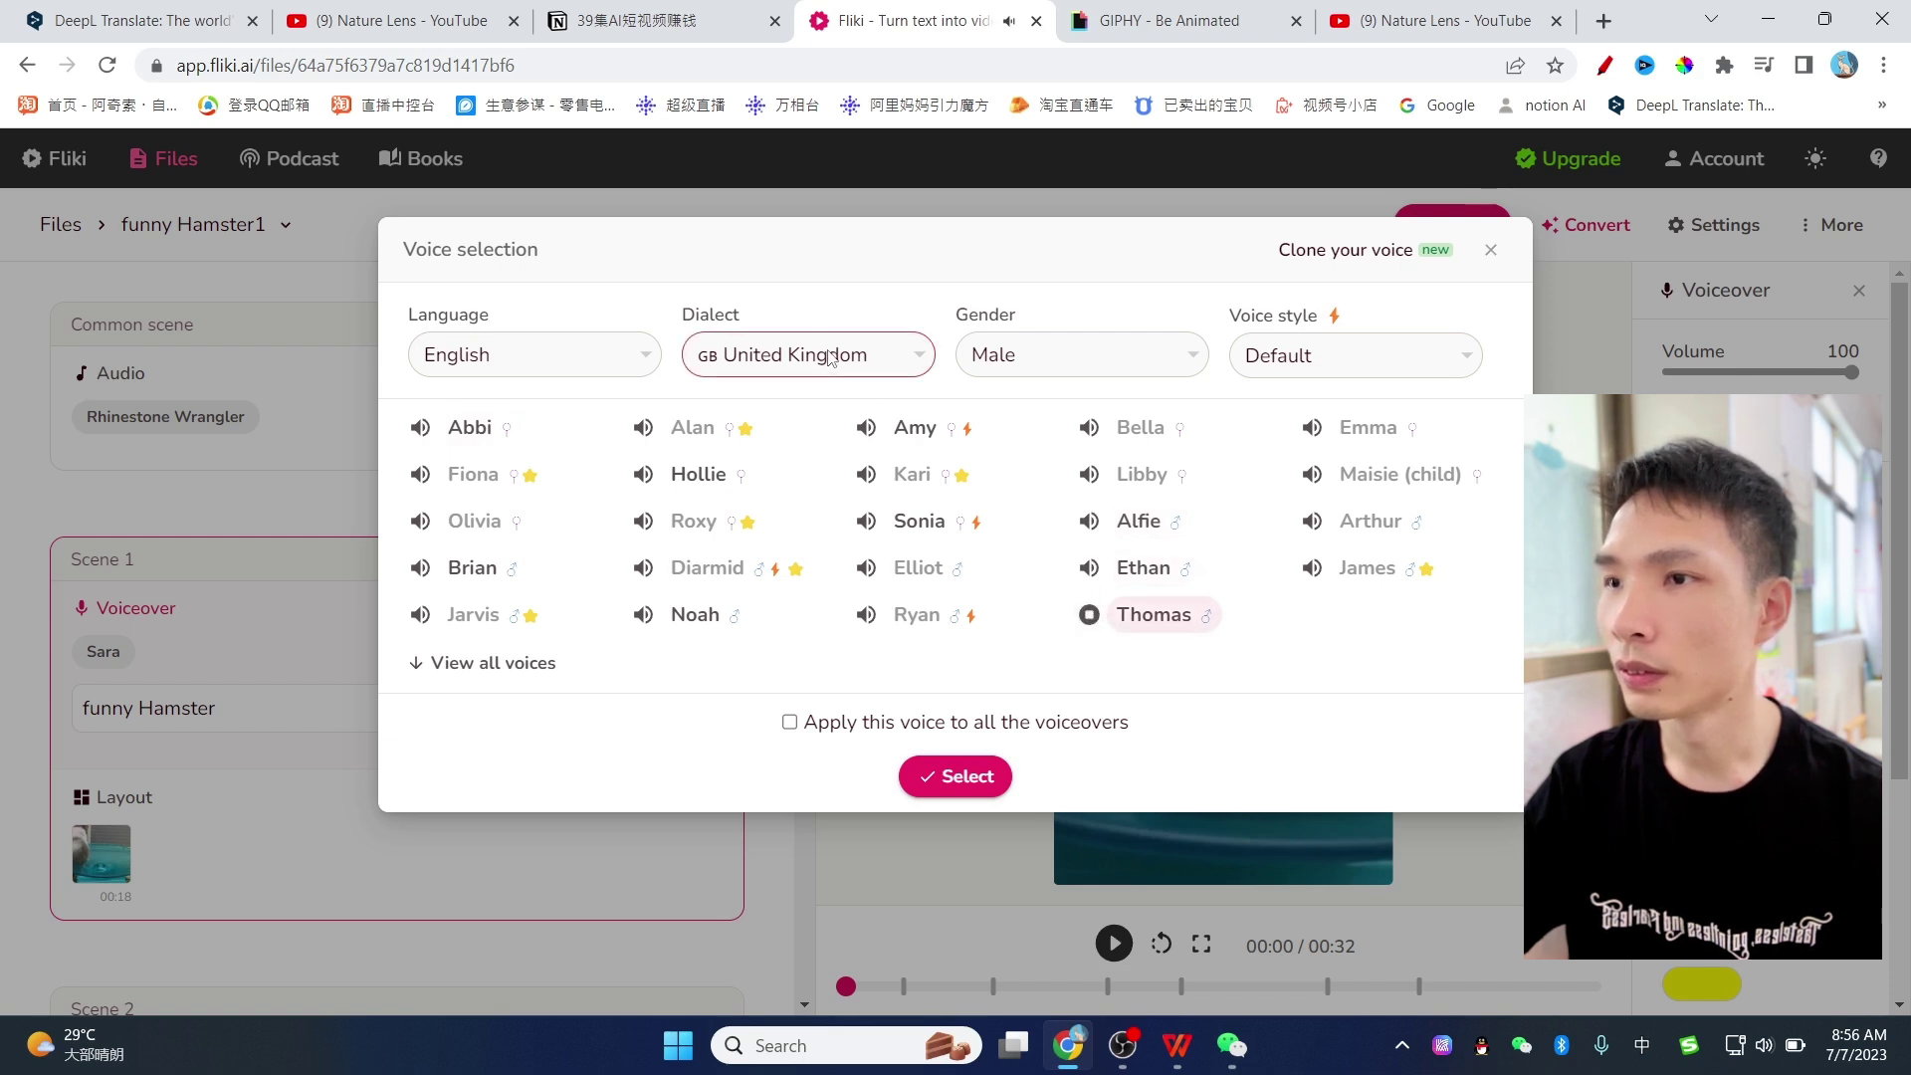
pyautogui.click(420, 570)
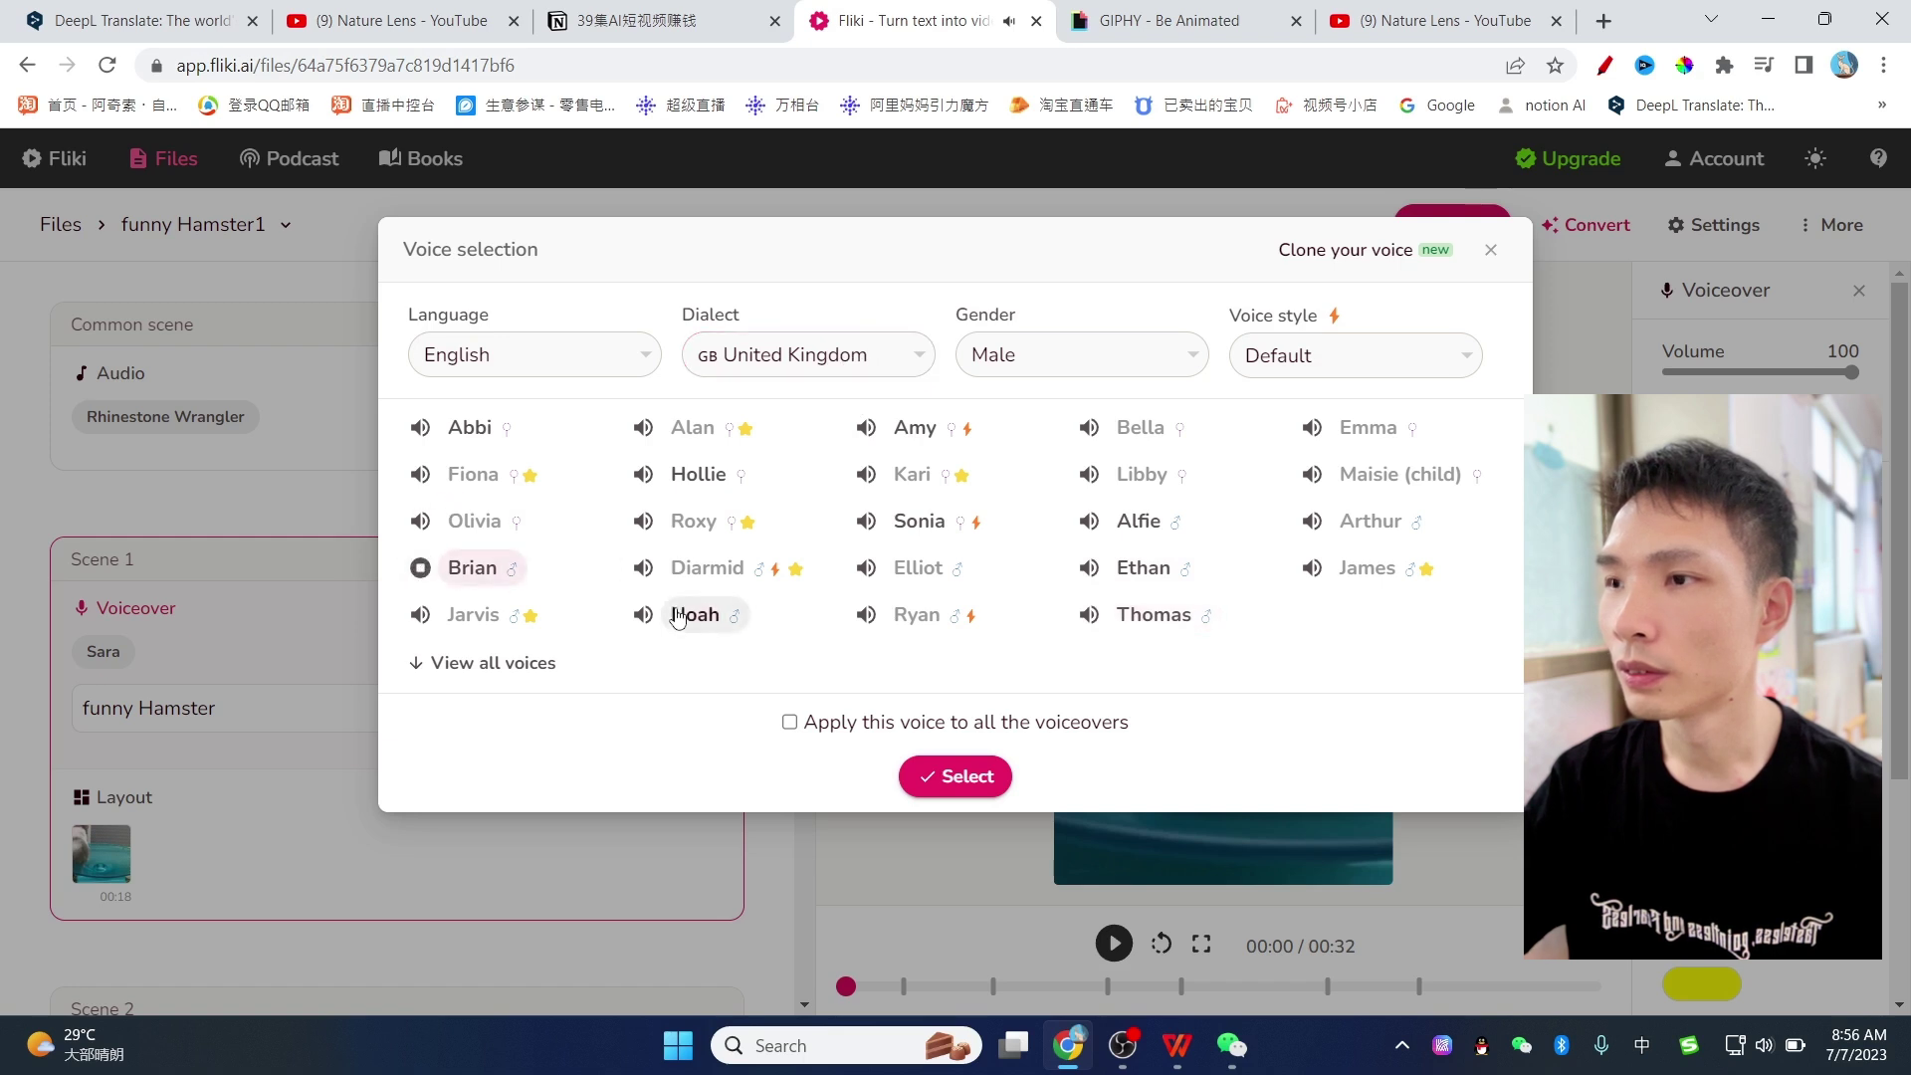
# Choose the Hollie voice and apply it to all the voiceovers in the video.
pyautogui.click(643, 475)
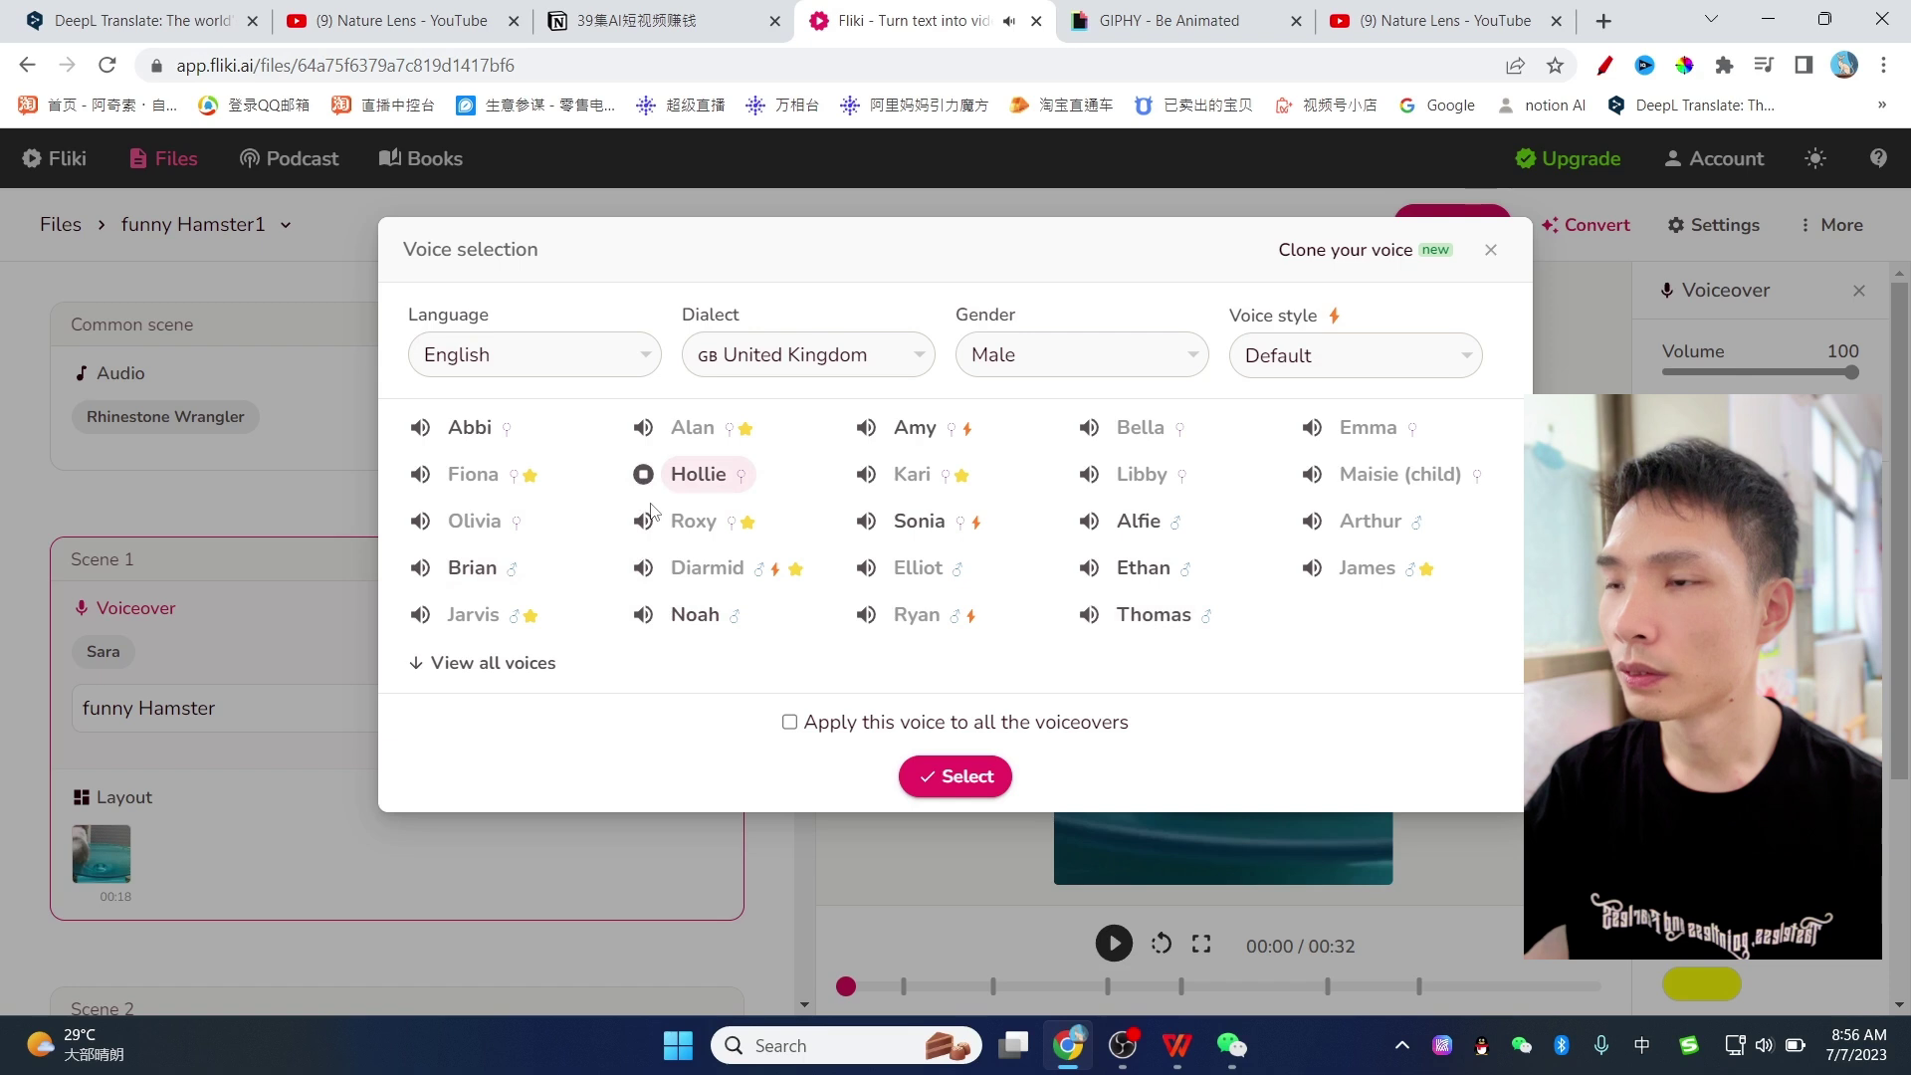
pyautogui.click(420, 427)
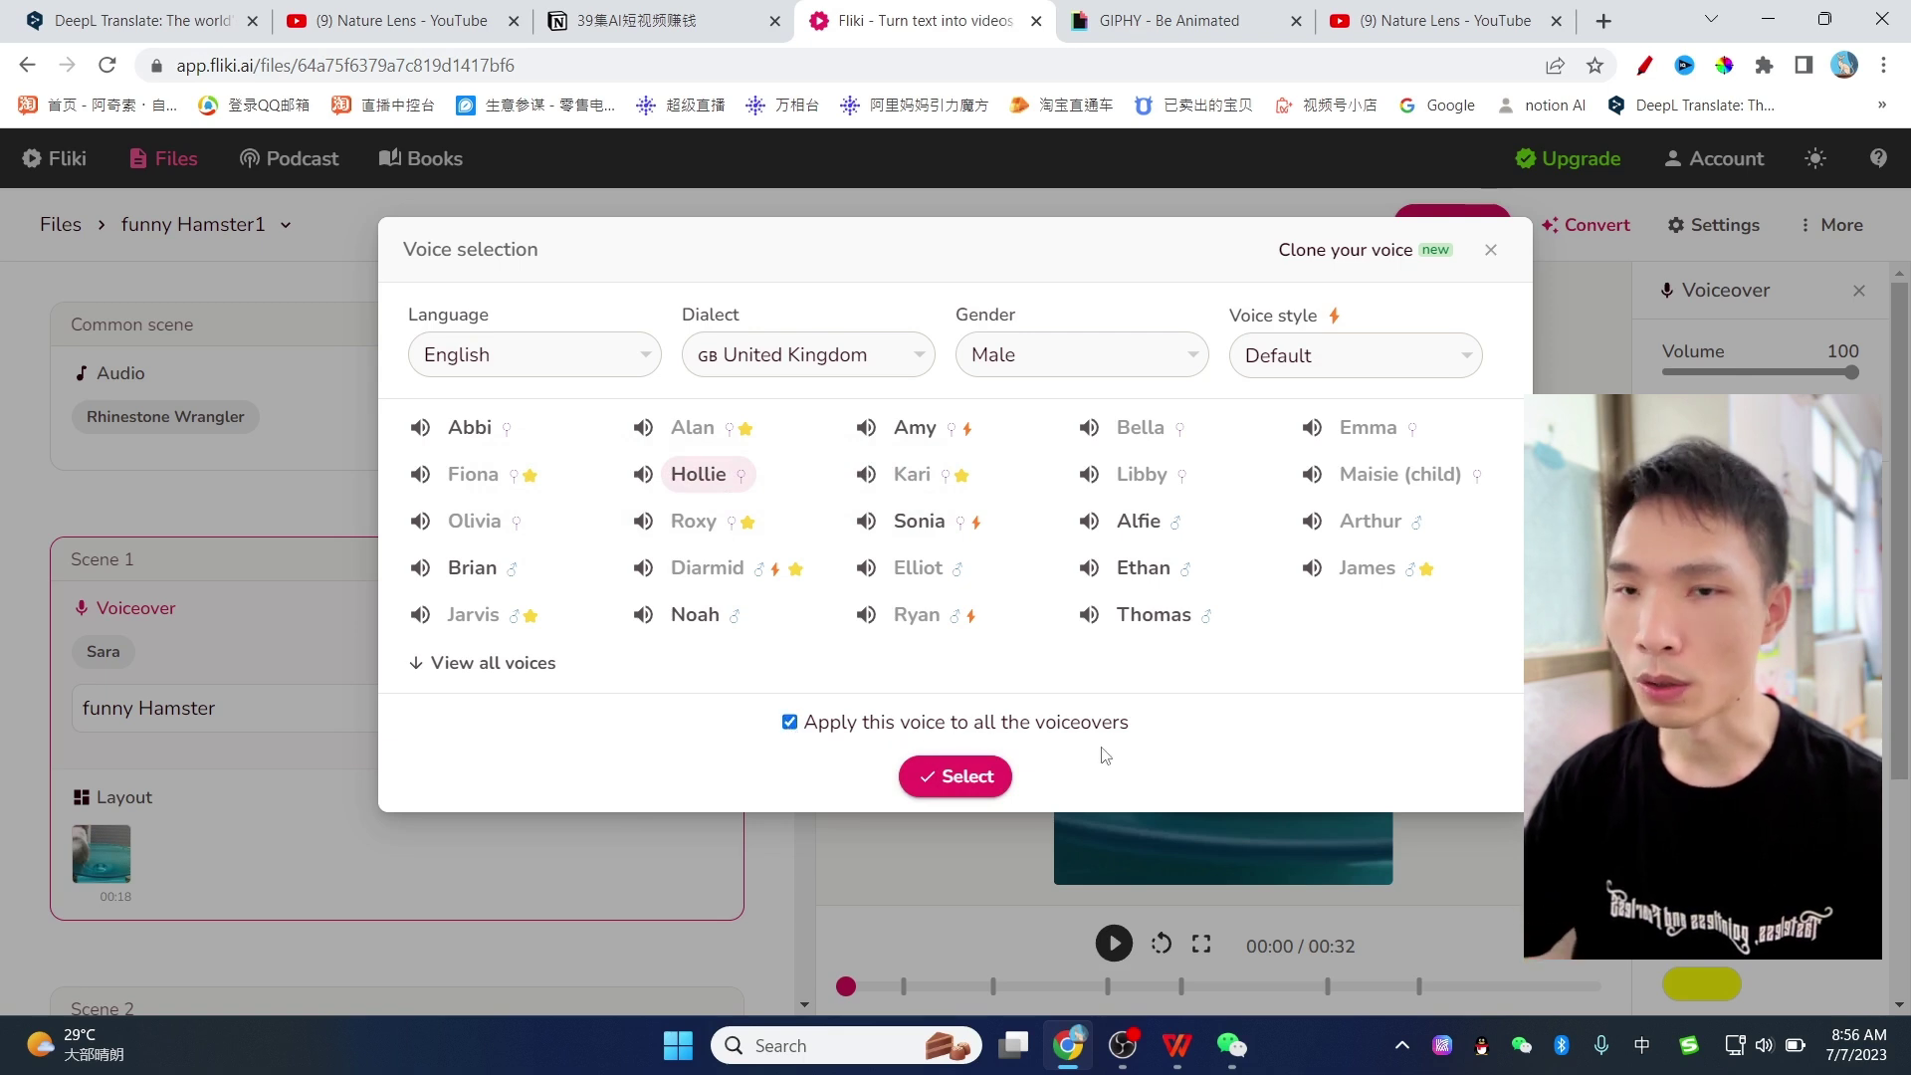
pyautogui.click(966, 782)
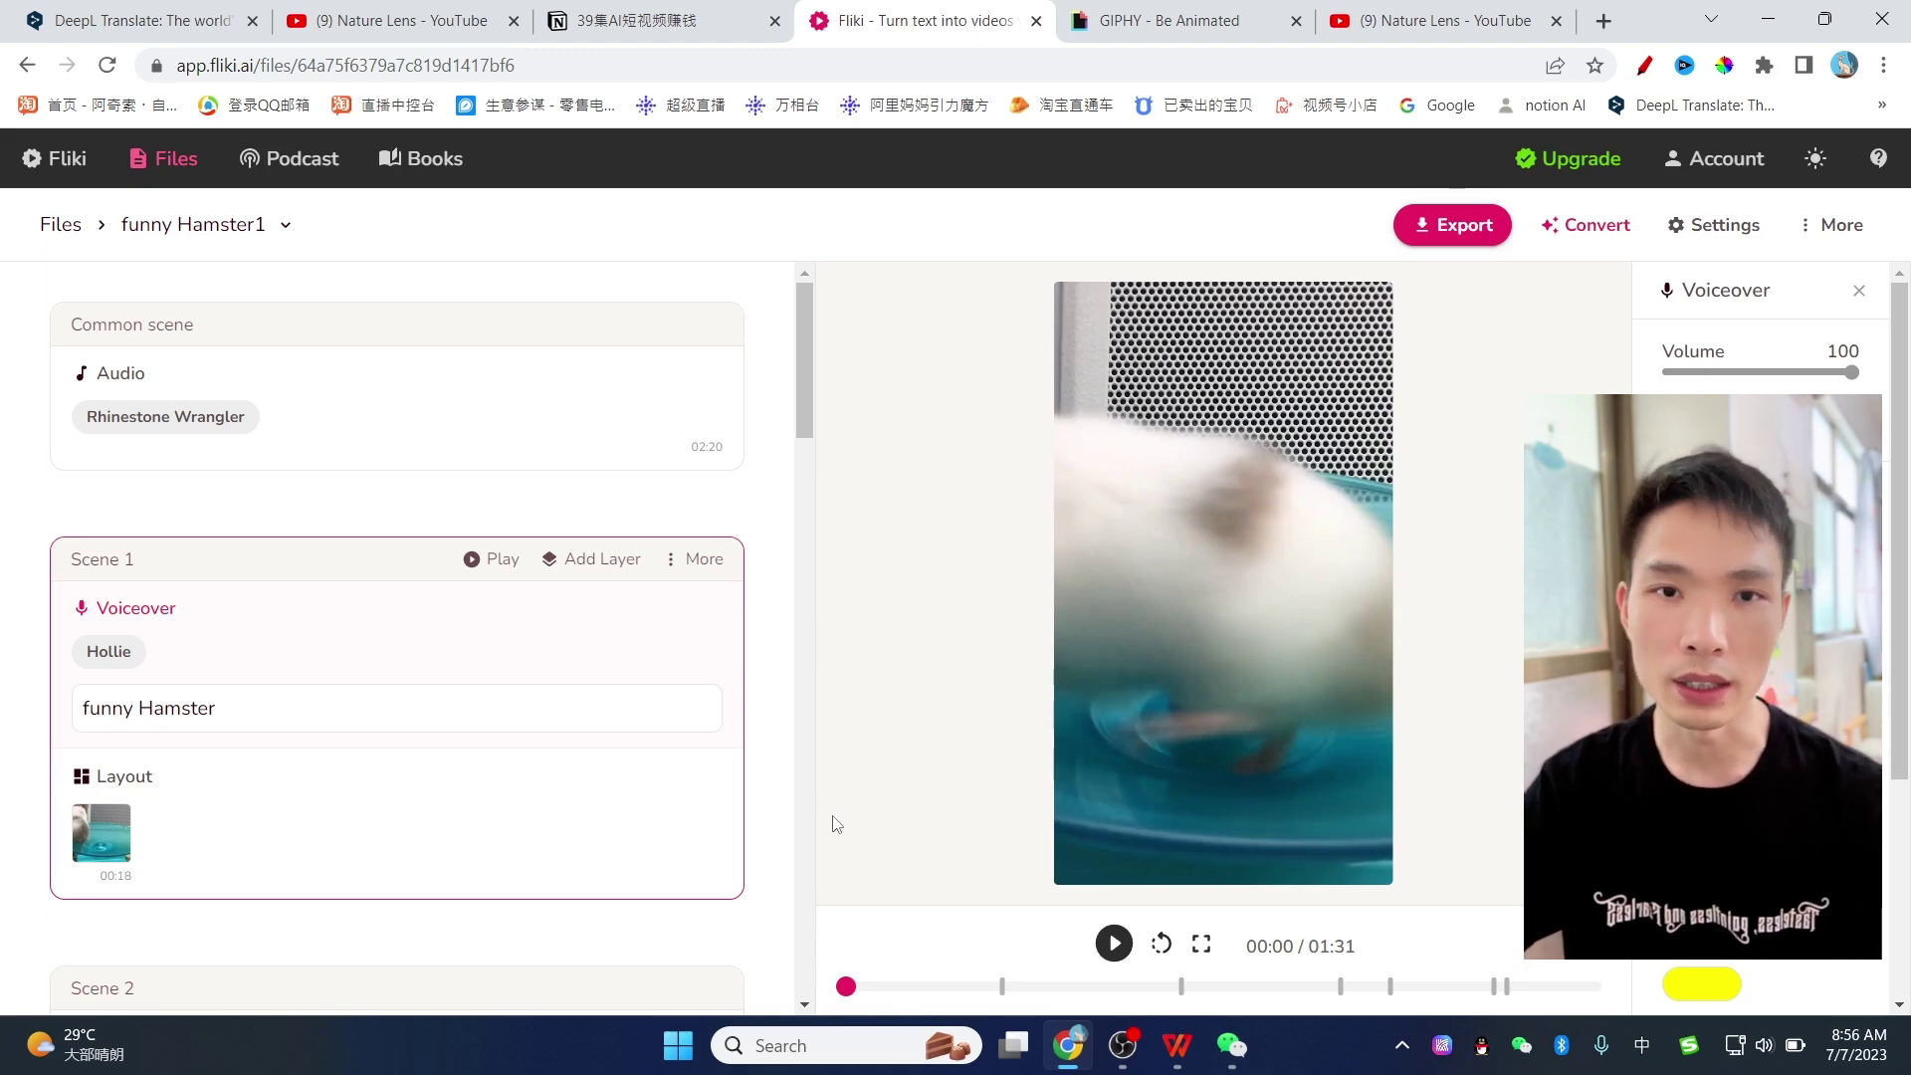
# Check the voice assigned to the scenes' voiceovers and open the video preview in full screen.
pyautogui.scroll(-5, 372, 503)
pyautogui.scroll(5, 371, 503)
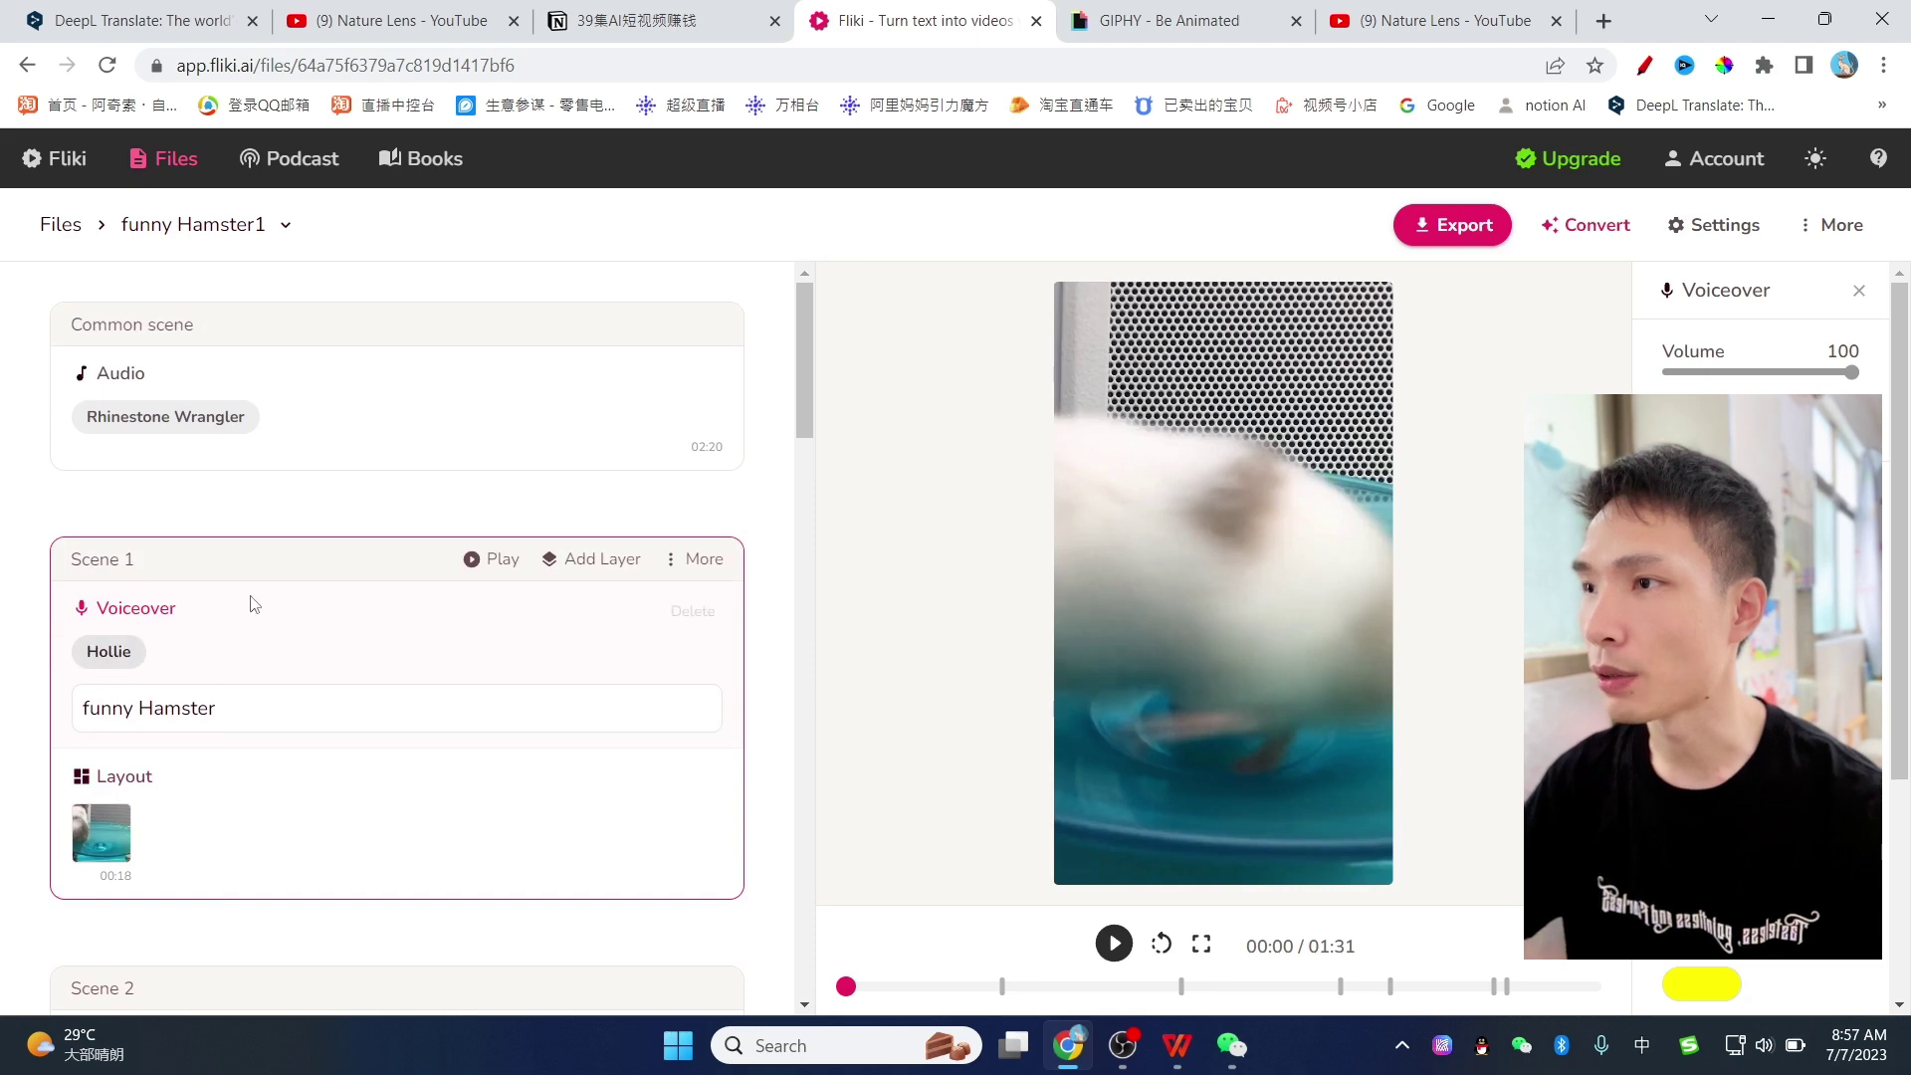
pyautogui.scroll(-2, 171, 687)
pyautogui.scroll(-1, 171, 687)
pyautogui.scroll(3, 264, 550)
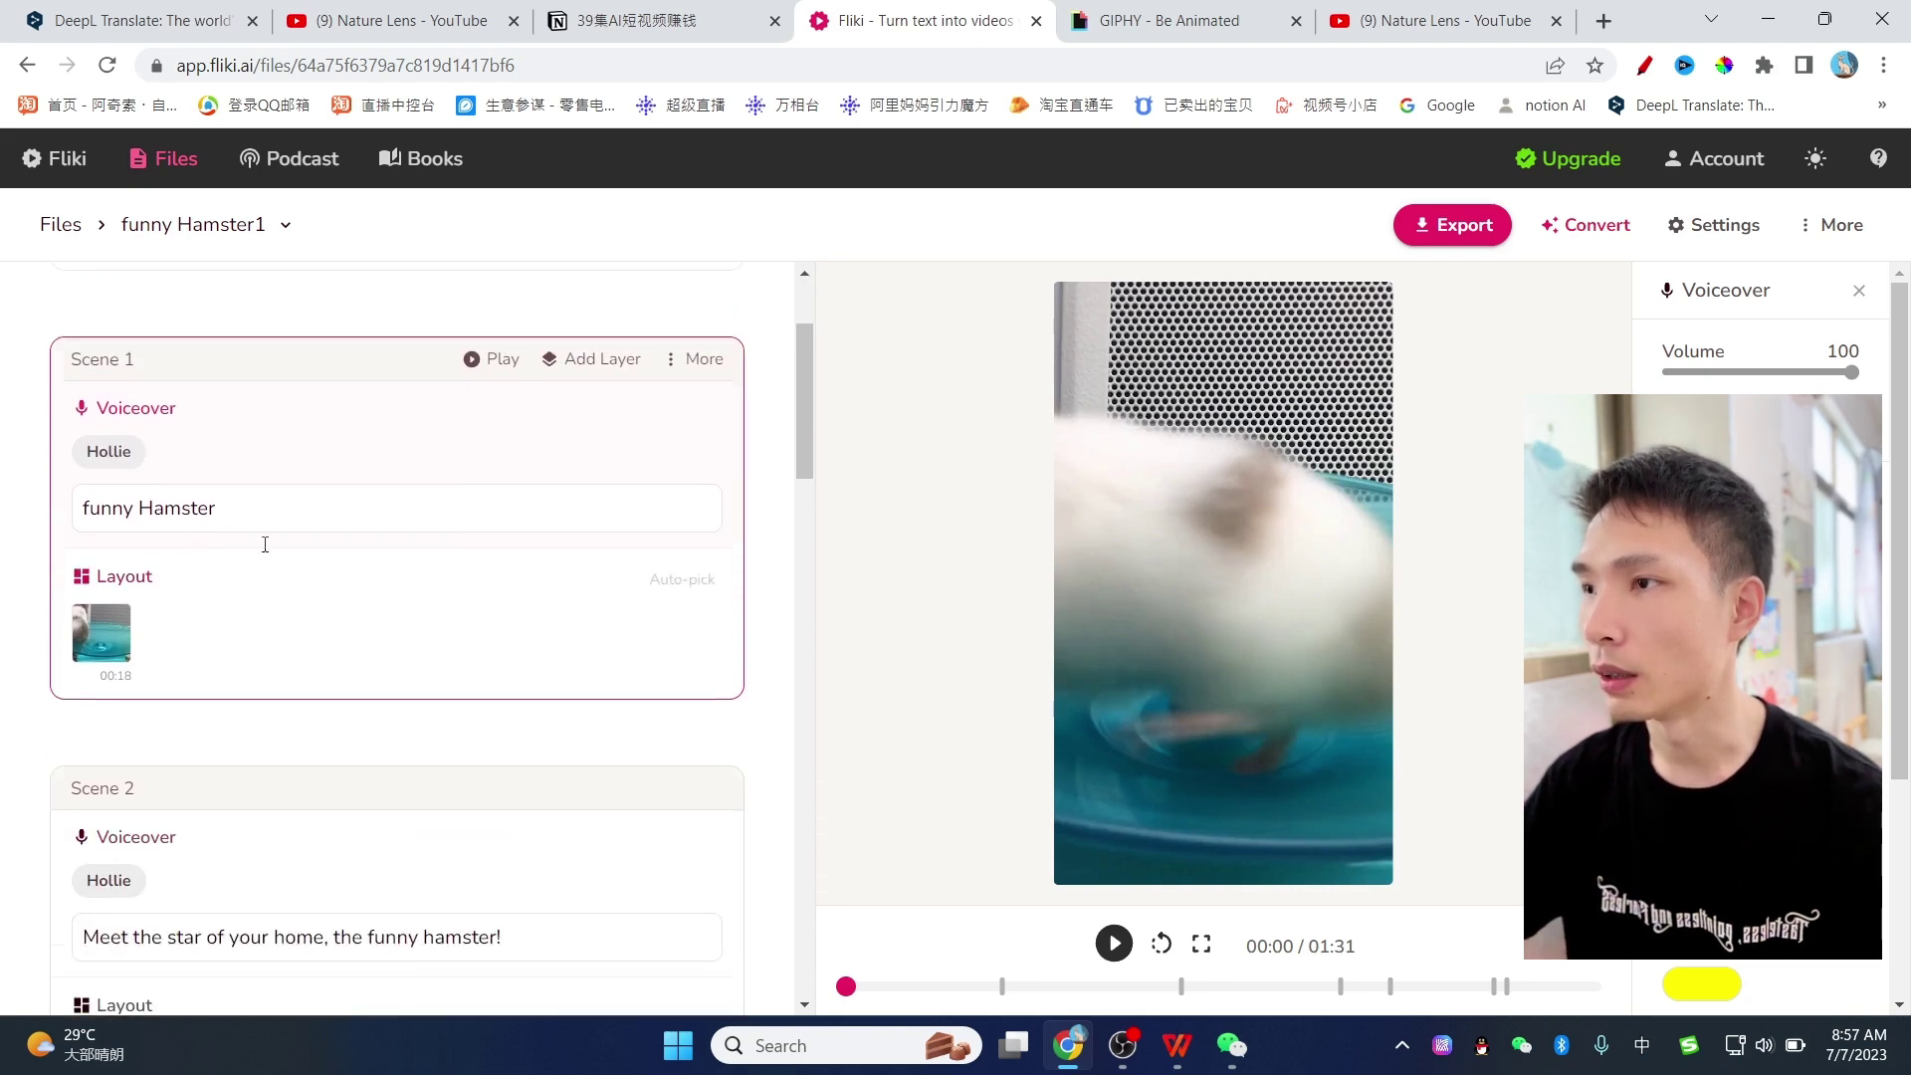
pyautogui.click(1201, 944)
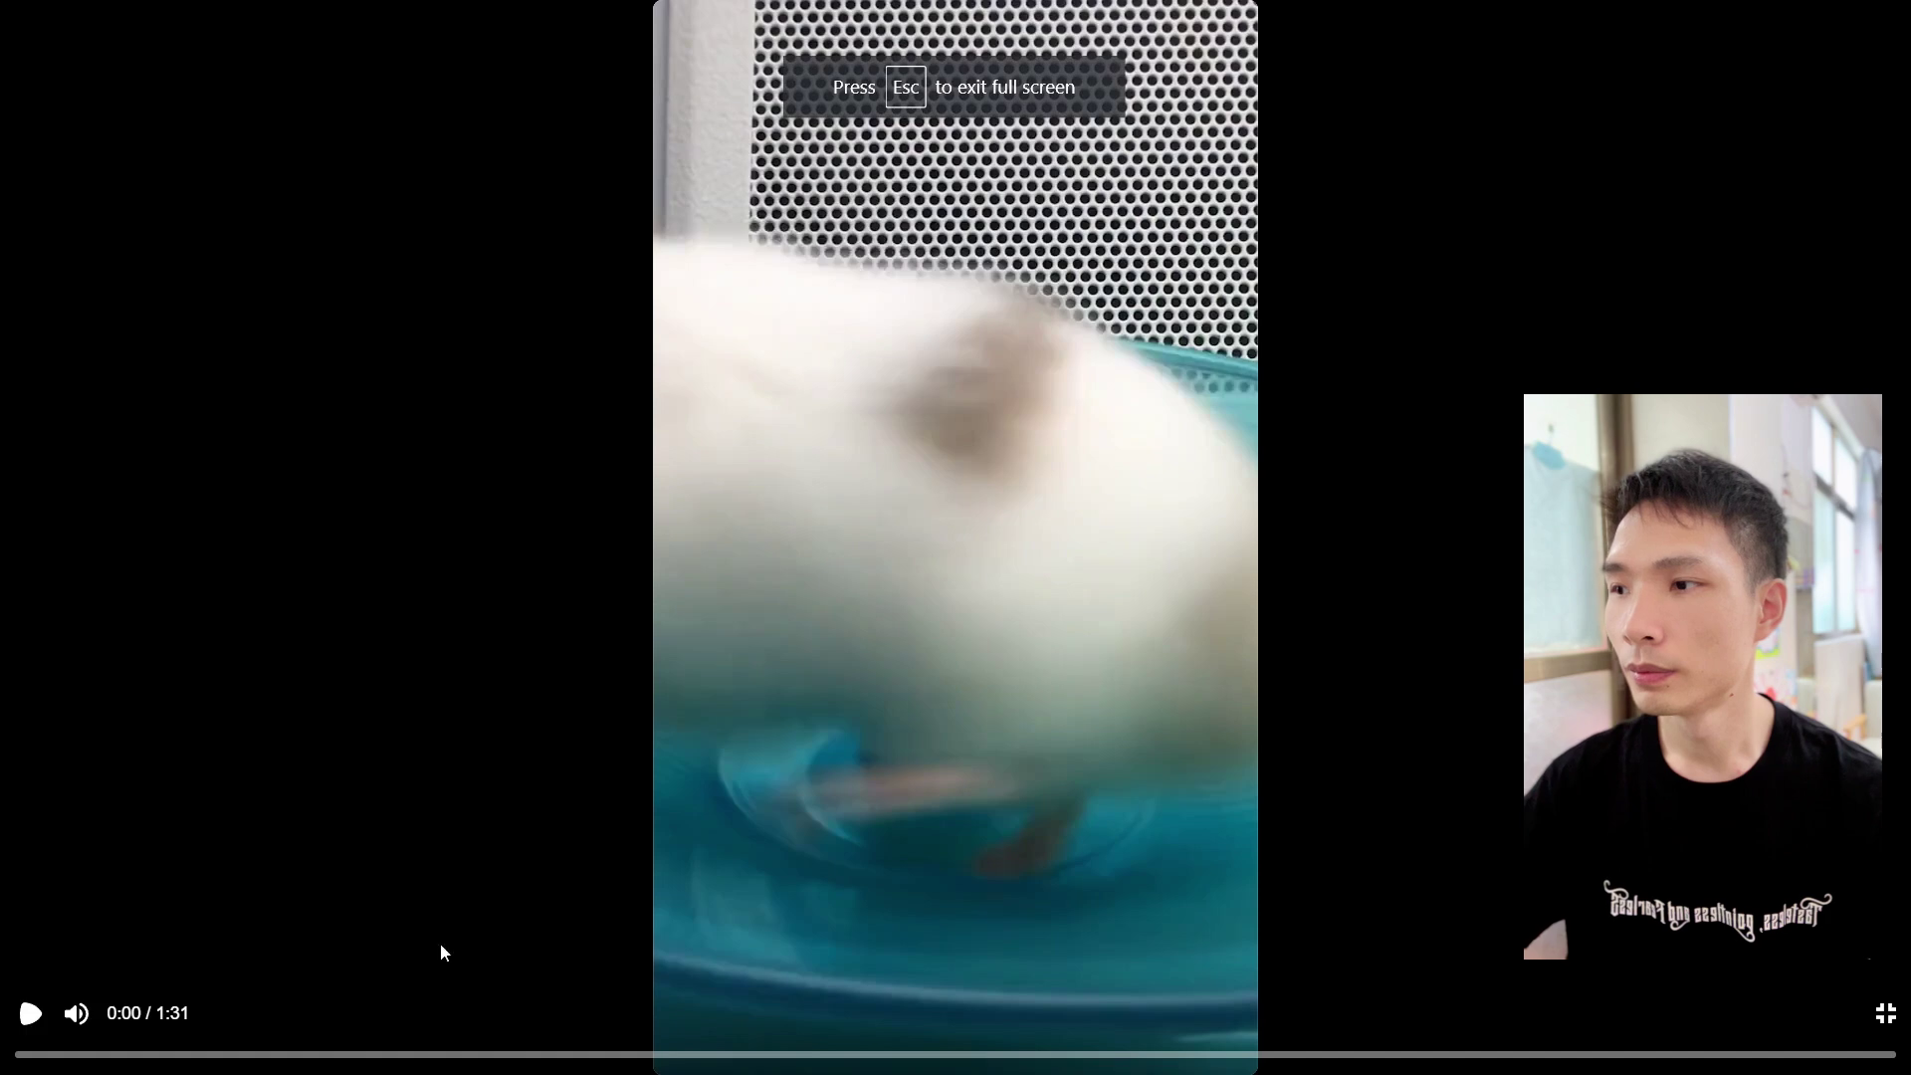
# Play the hamster video's full-screen preview to review the voiceover and subtitles, and return to the editor.
pyautogui.click(24, 1017)
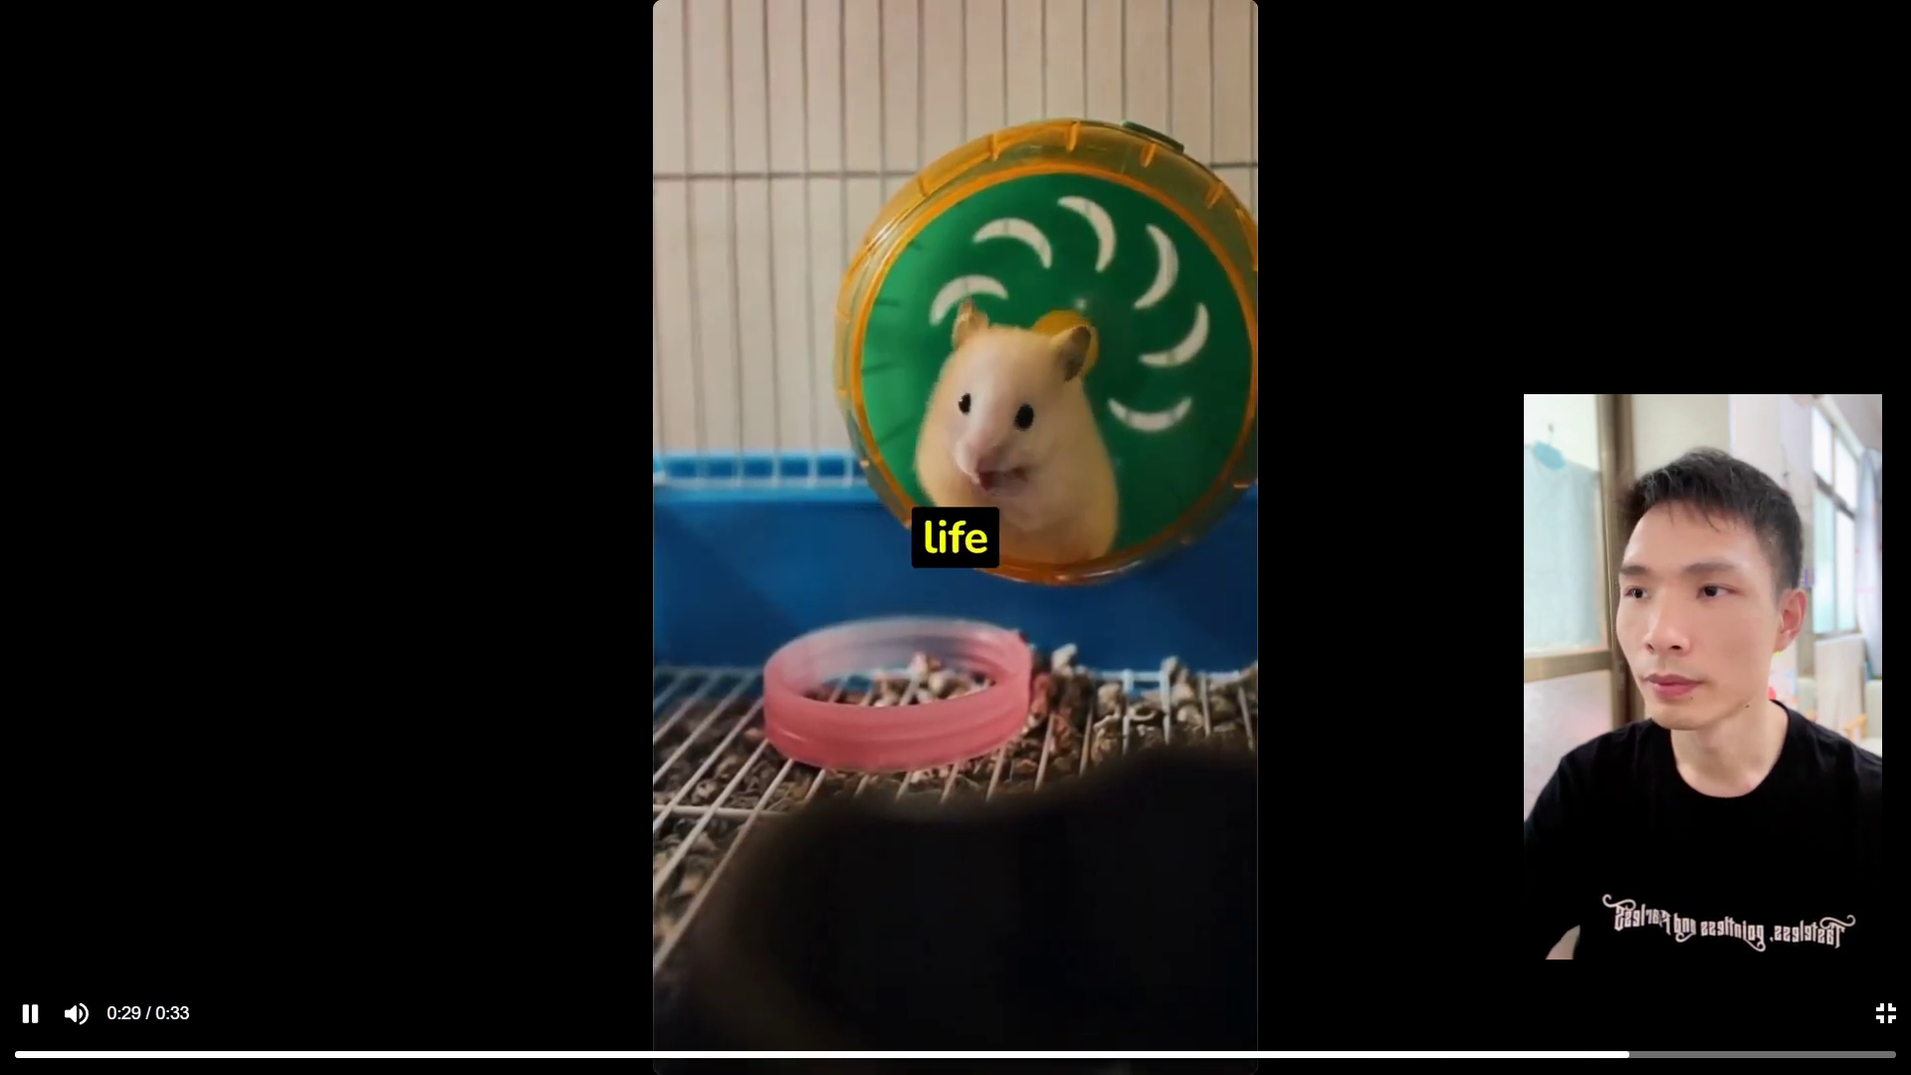
pyautogui.press('Escape')
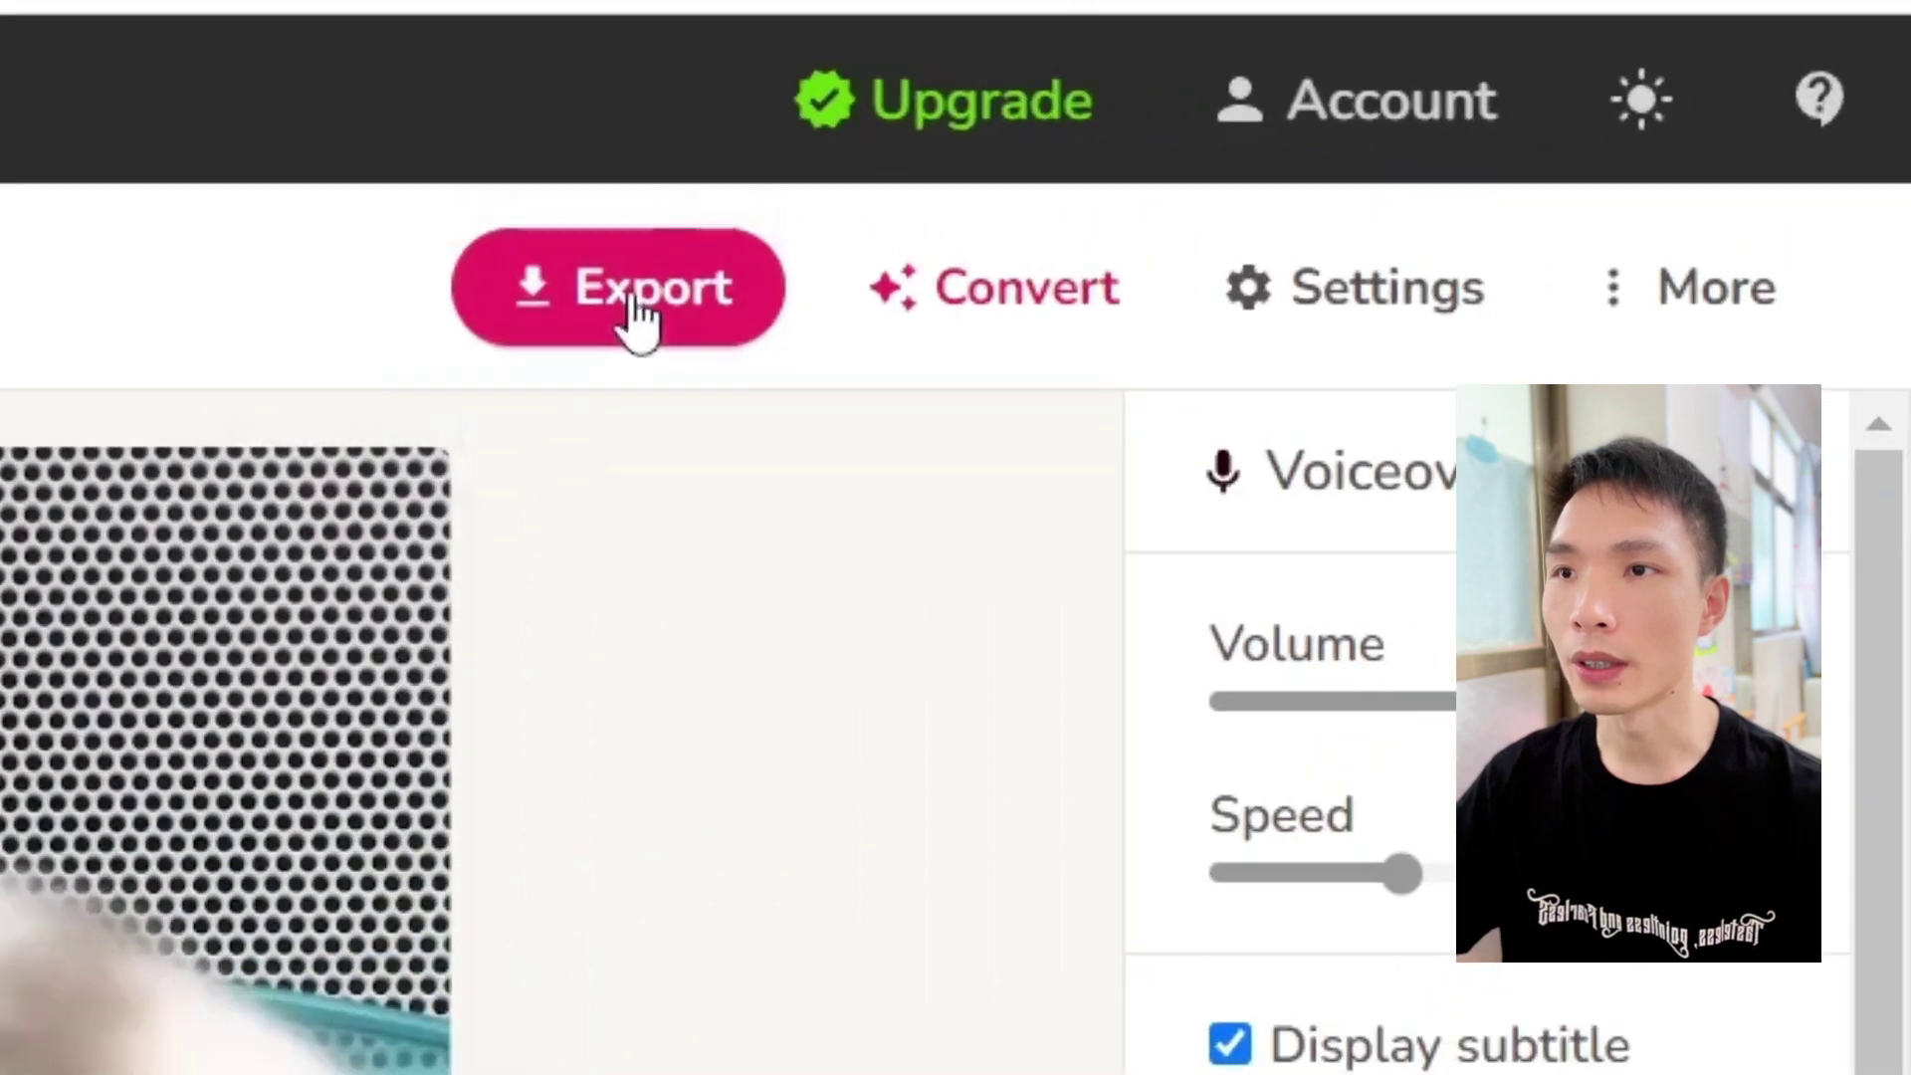
# Export the funny Hamster1 video and download the finished file.
pyautogui.click(1459, 233)
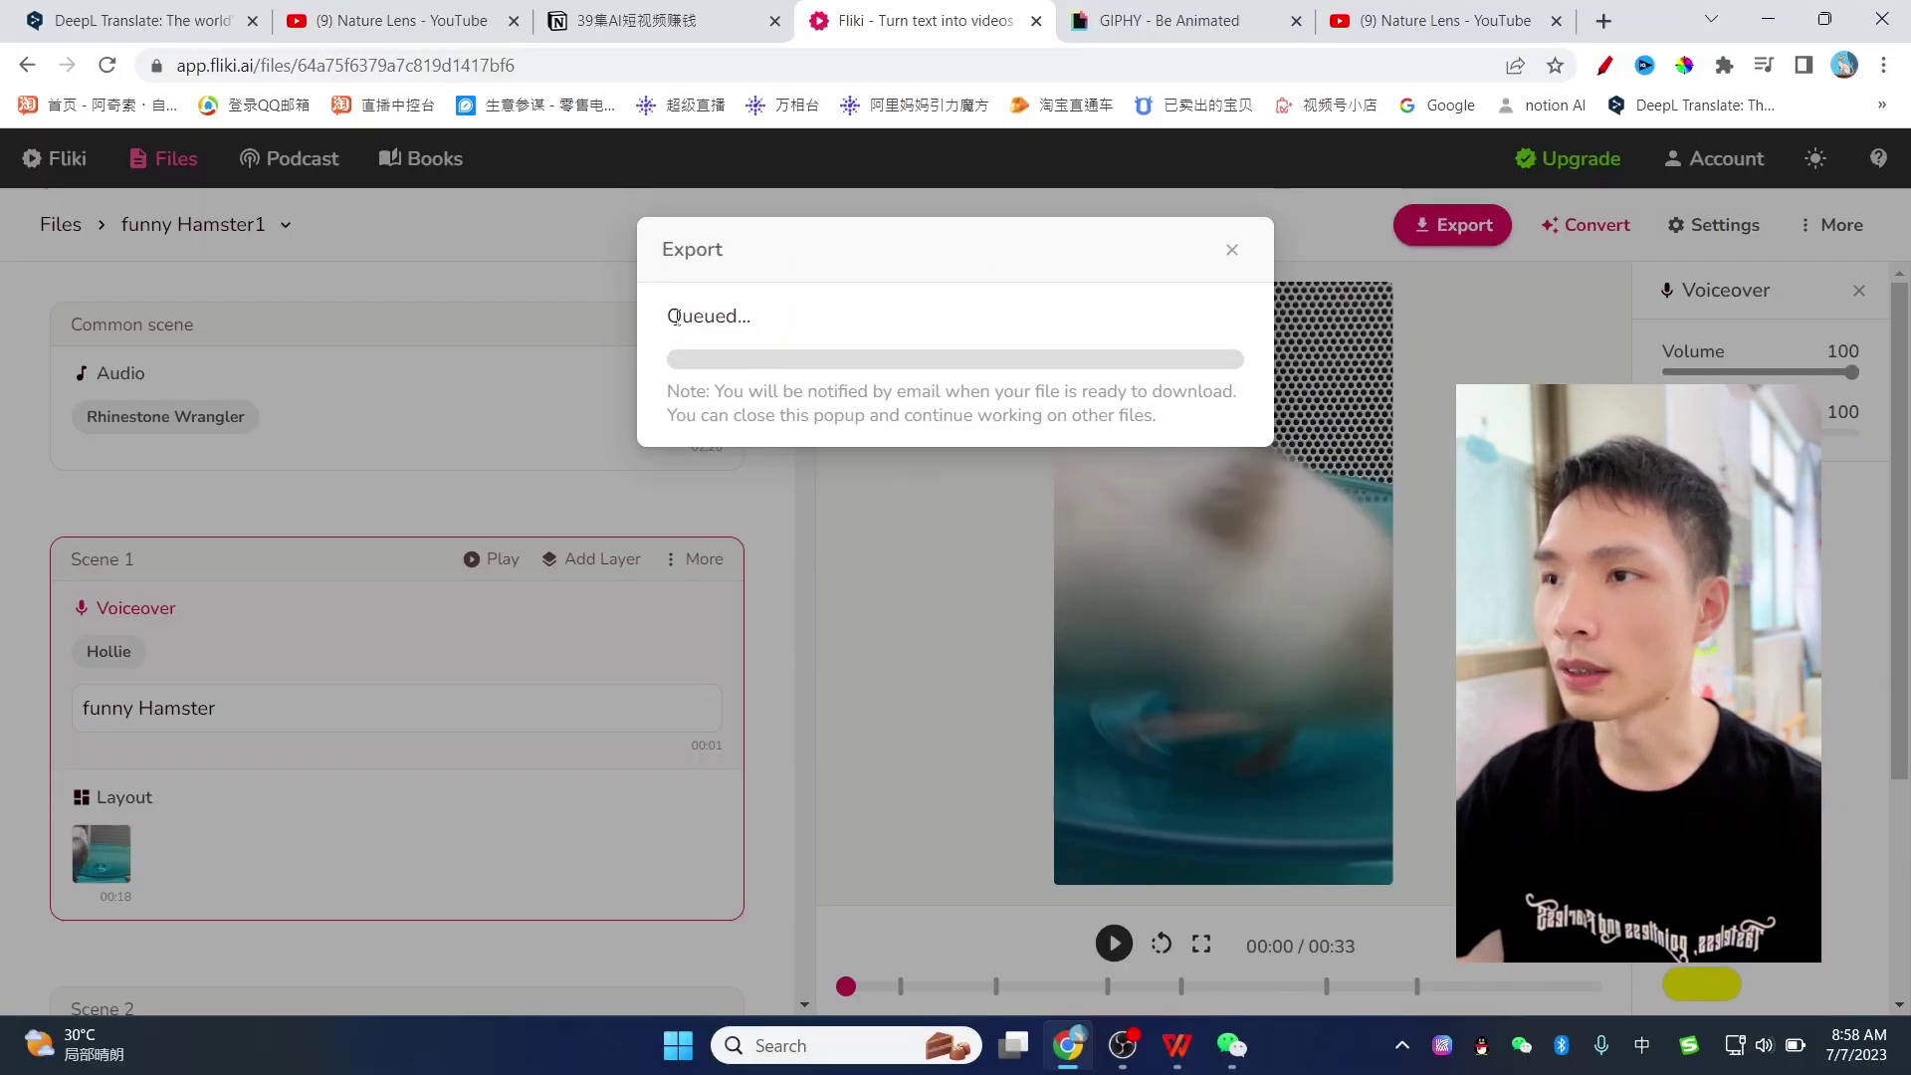
pyautogui.moveTo(218, 430); pyautogui.dragTo(491, 474)
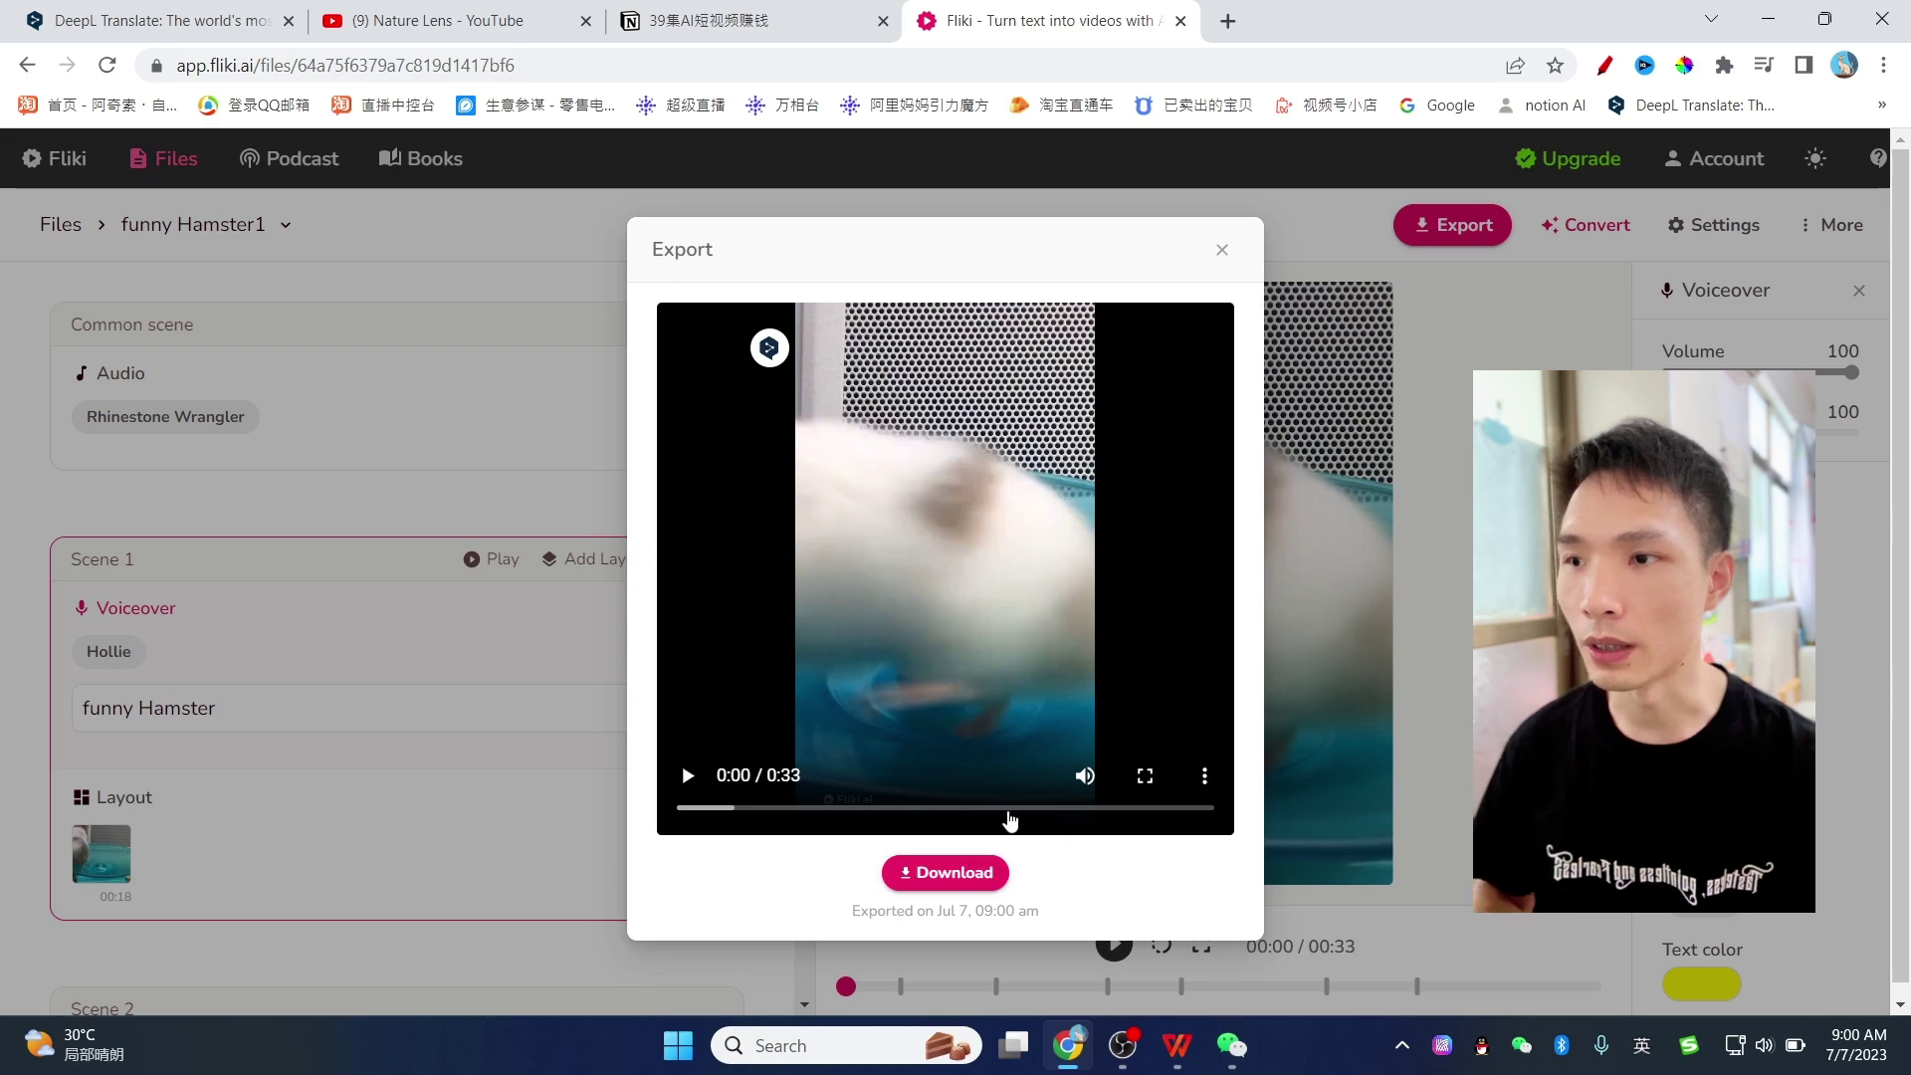
pyautogui.click(946, 886)
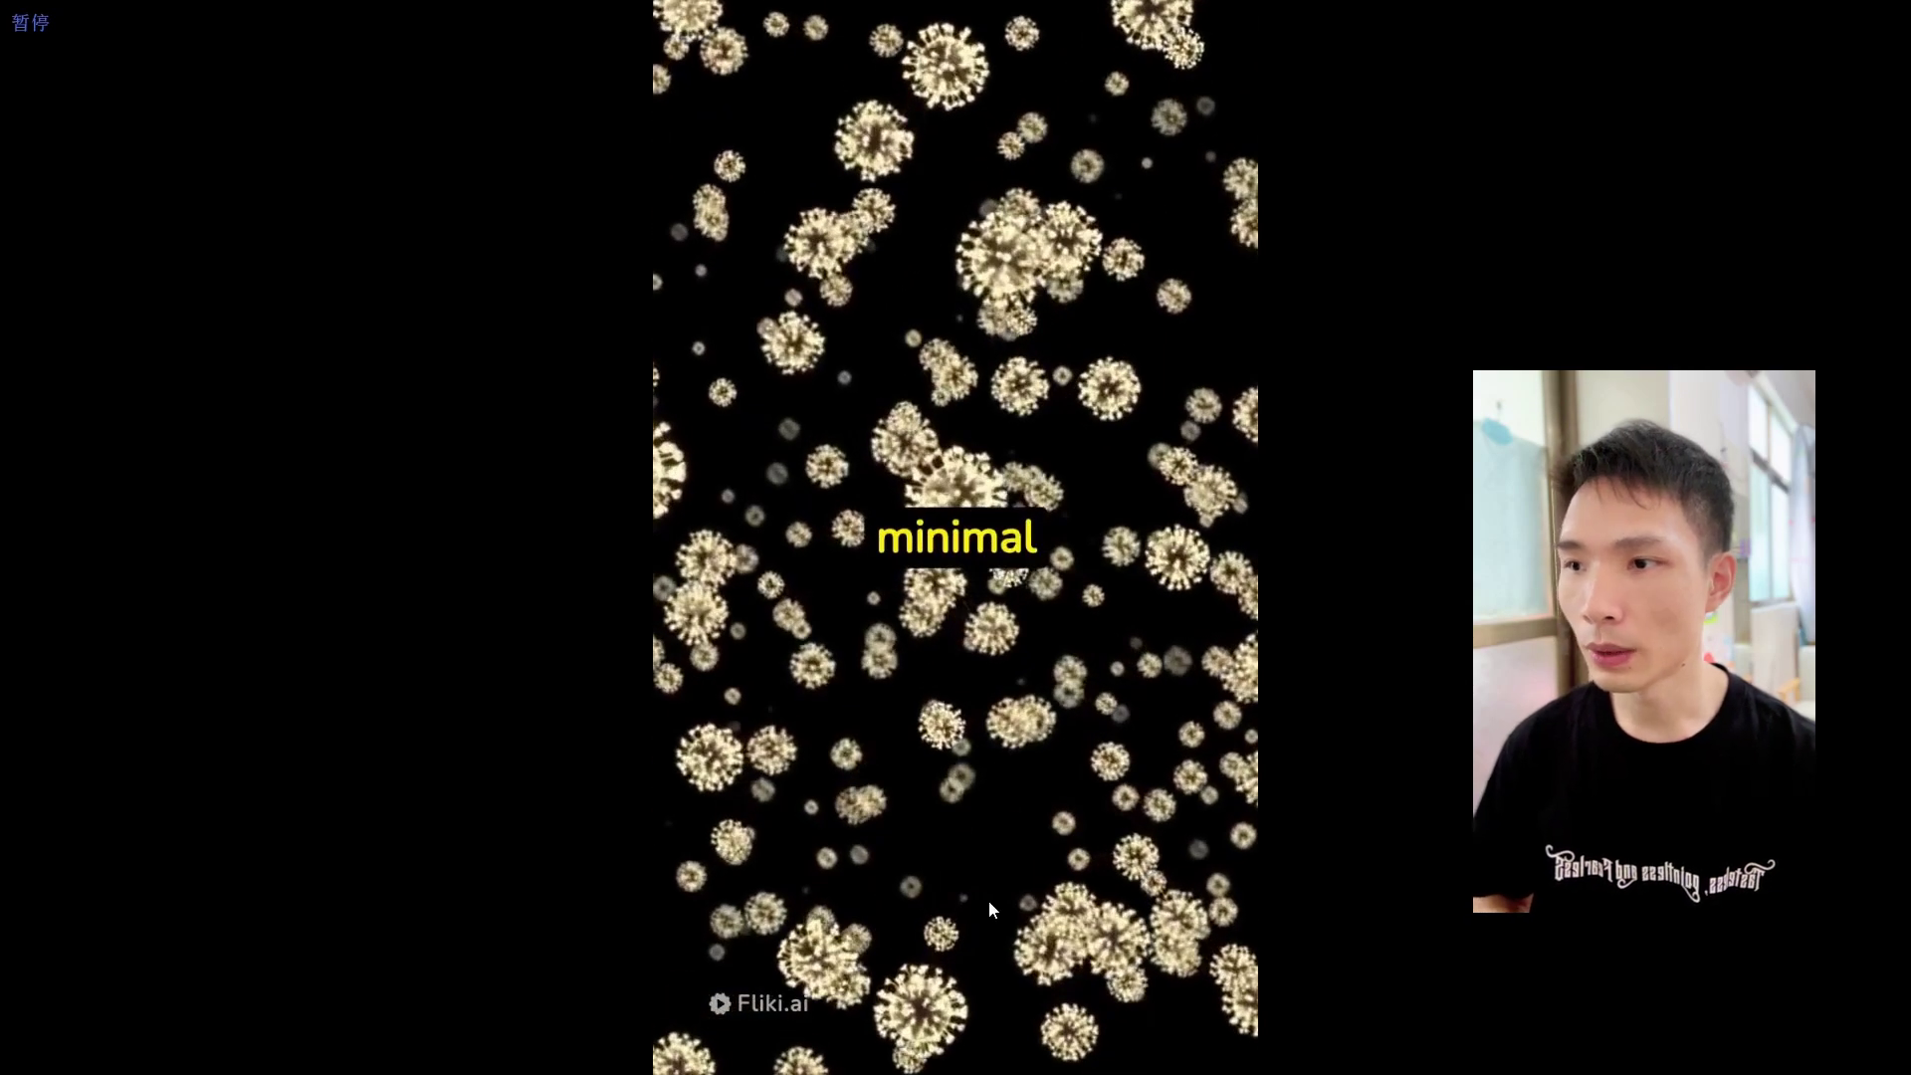
# Resume playback of the downloaded hamster video to check the exported result and its watermark.
pyautogui.moveTo(816, 1015)
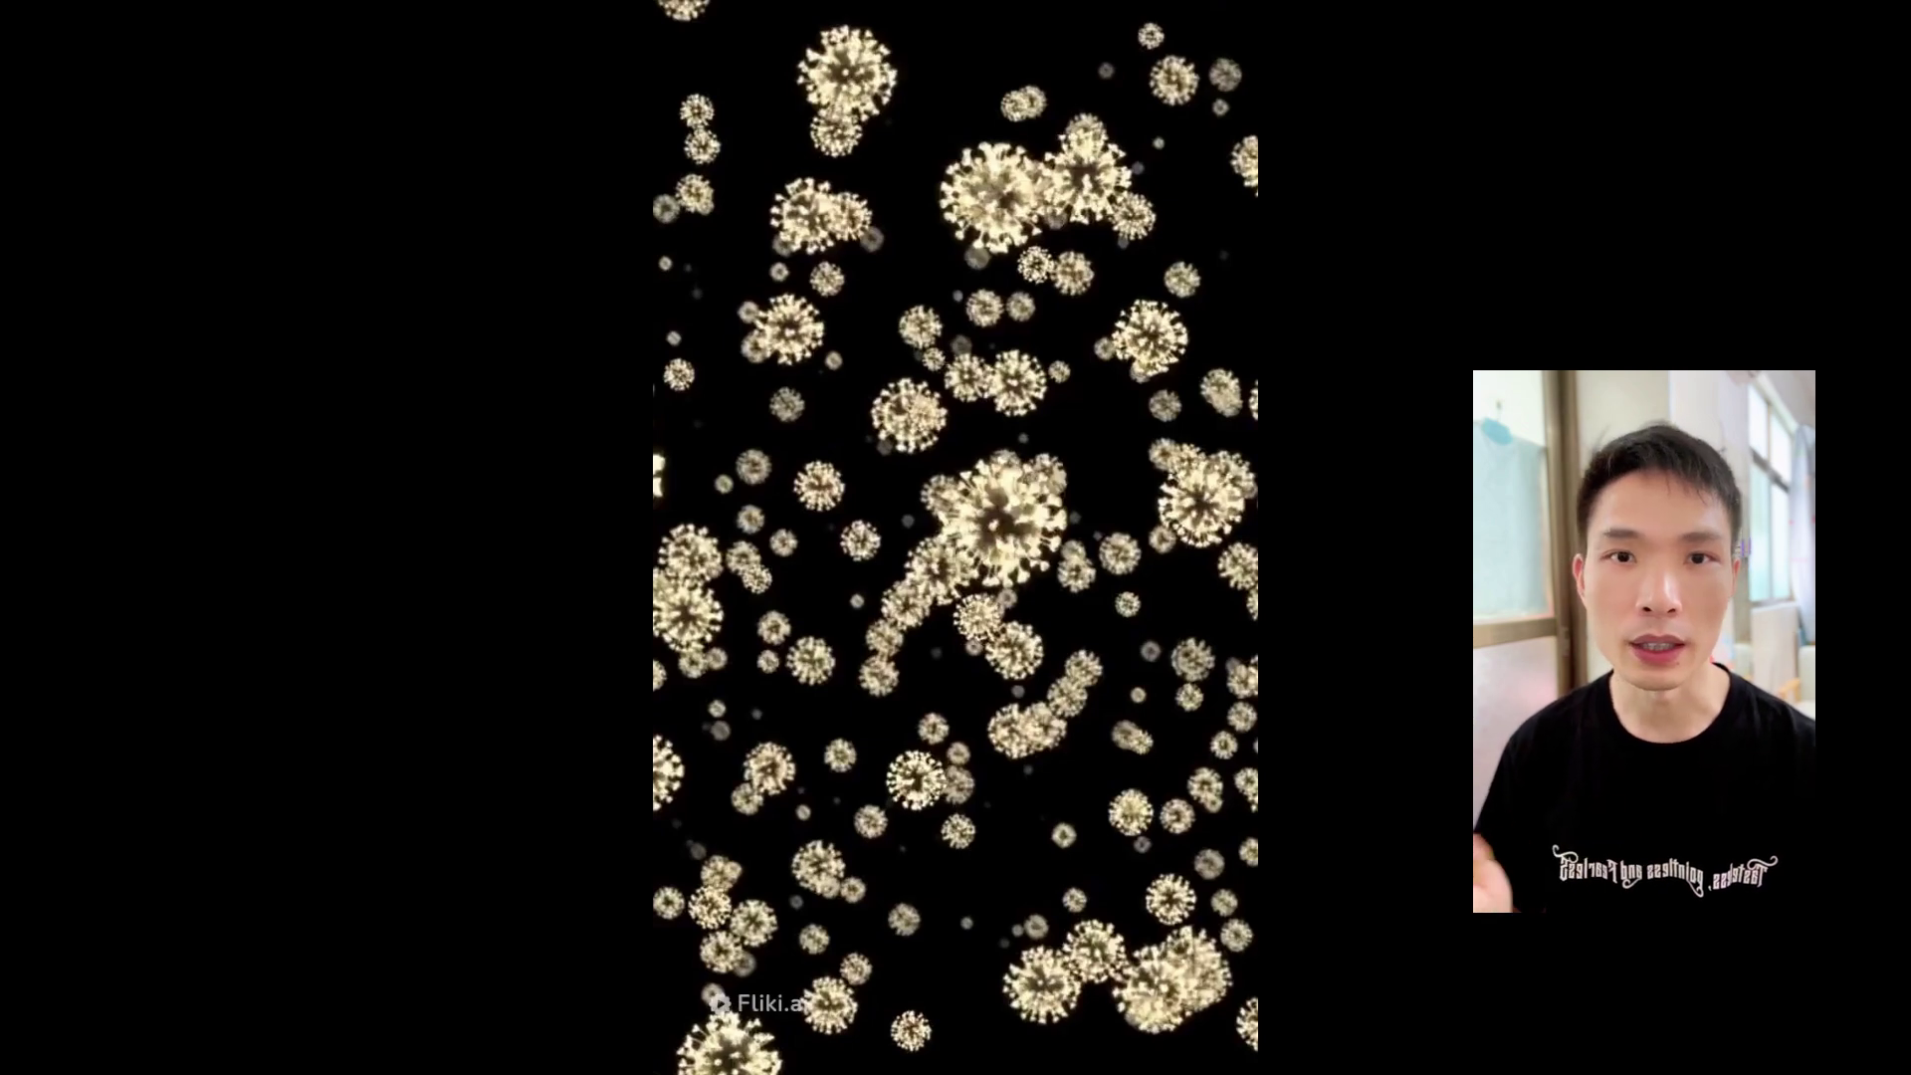
pyautogui.press('space')
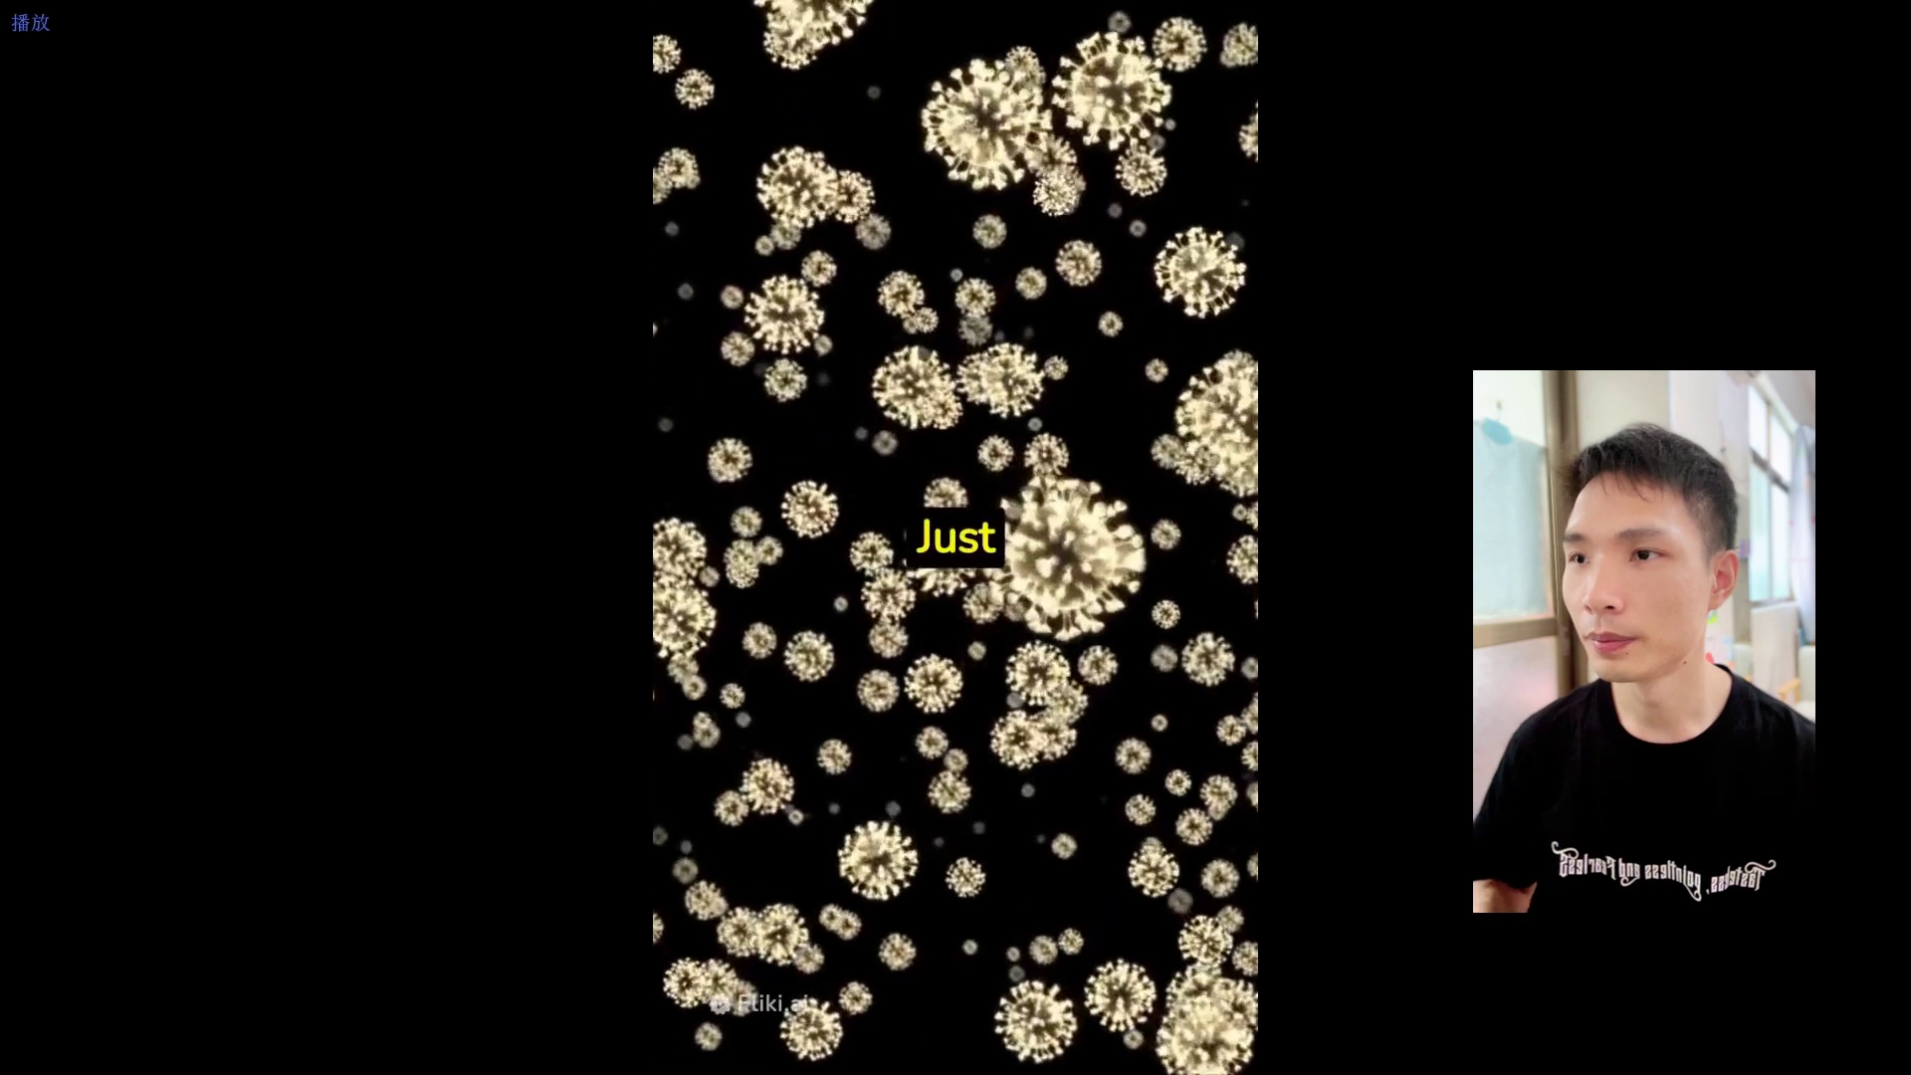